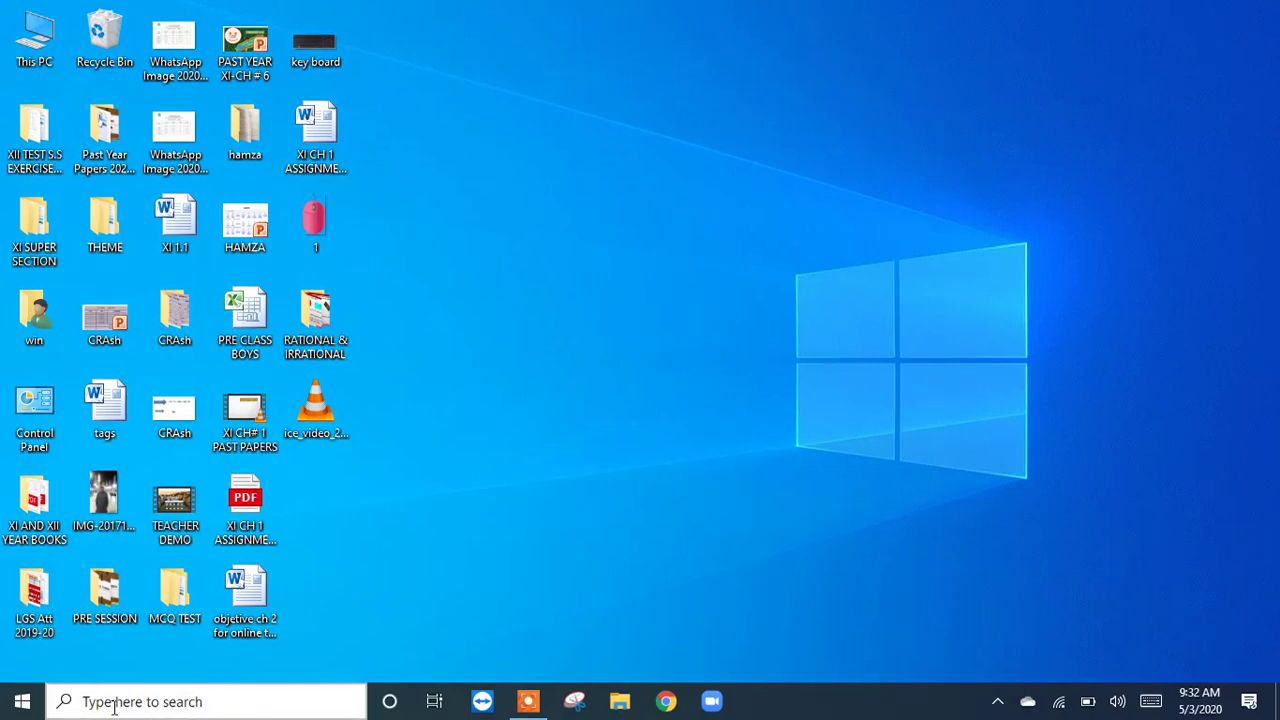
Step: Search the computer for "mic" to find Microsoft Word 2010, and close the search
left_click(190, 706)
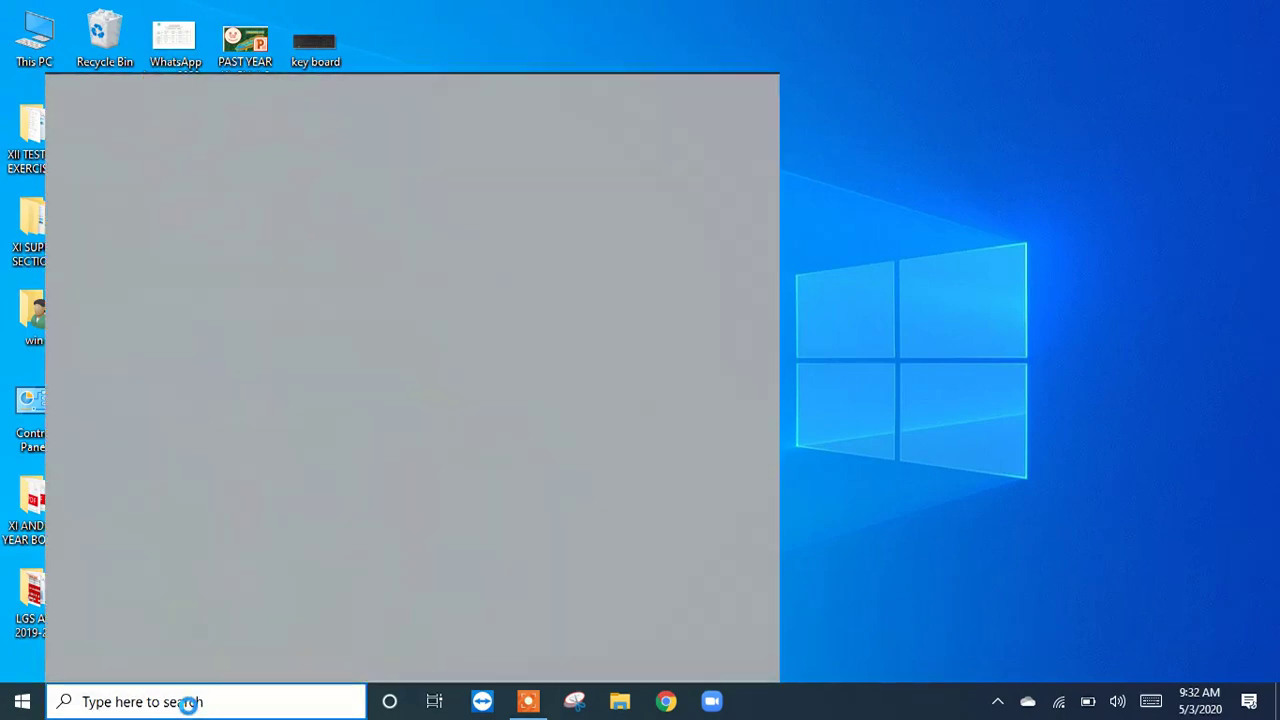
type("mi")
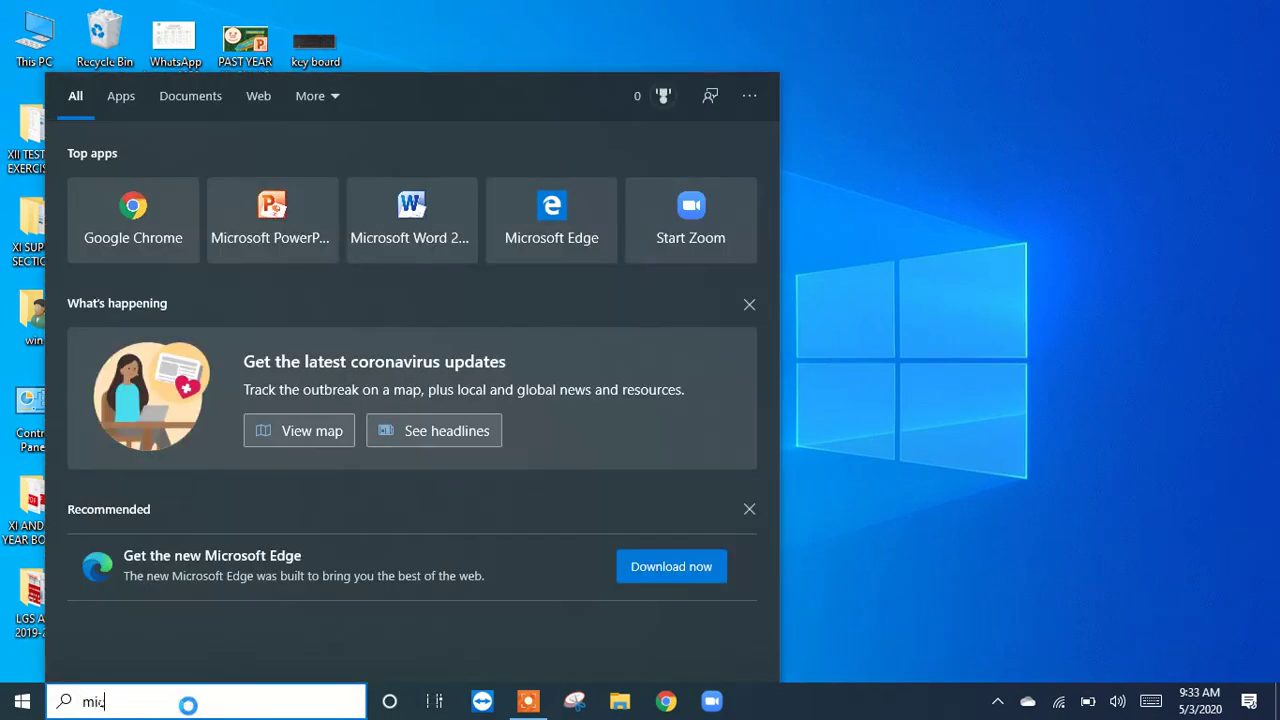
type("c")
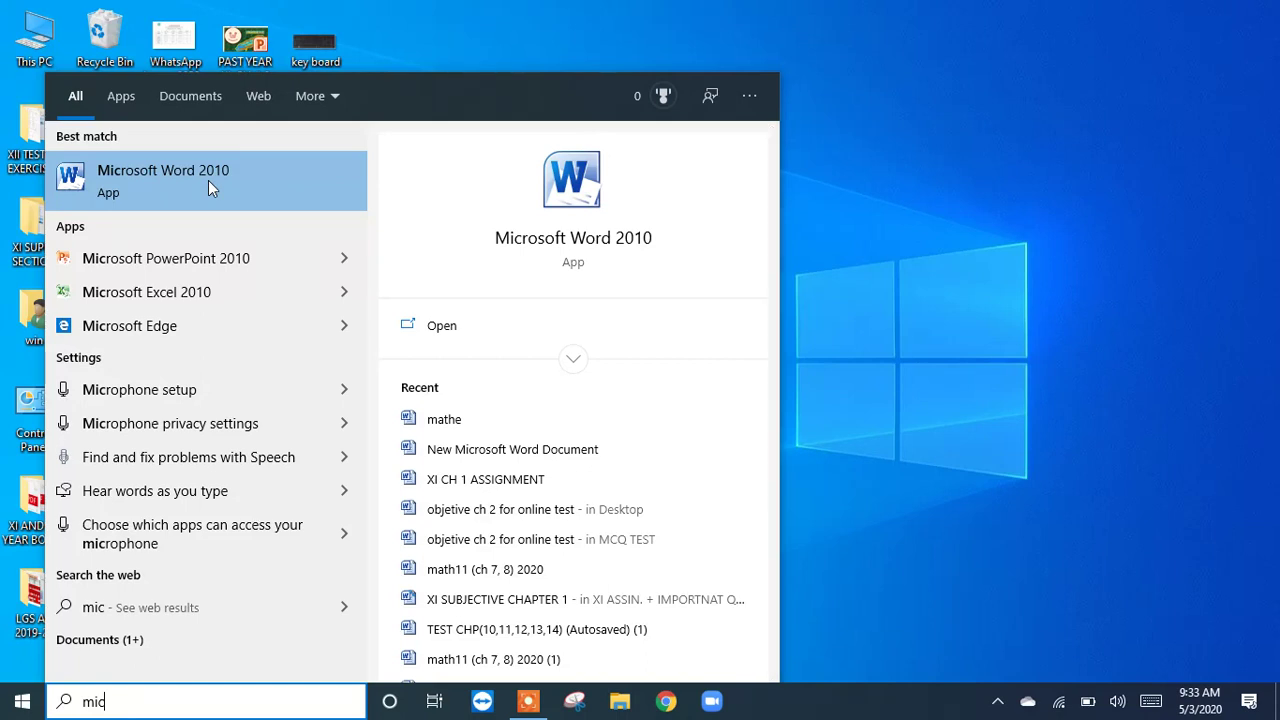
left_click(853, 137)
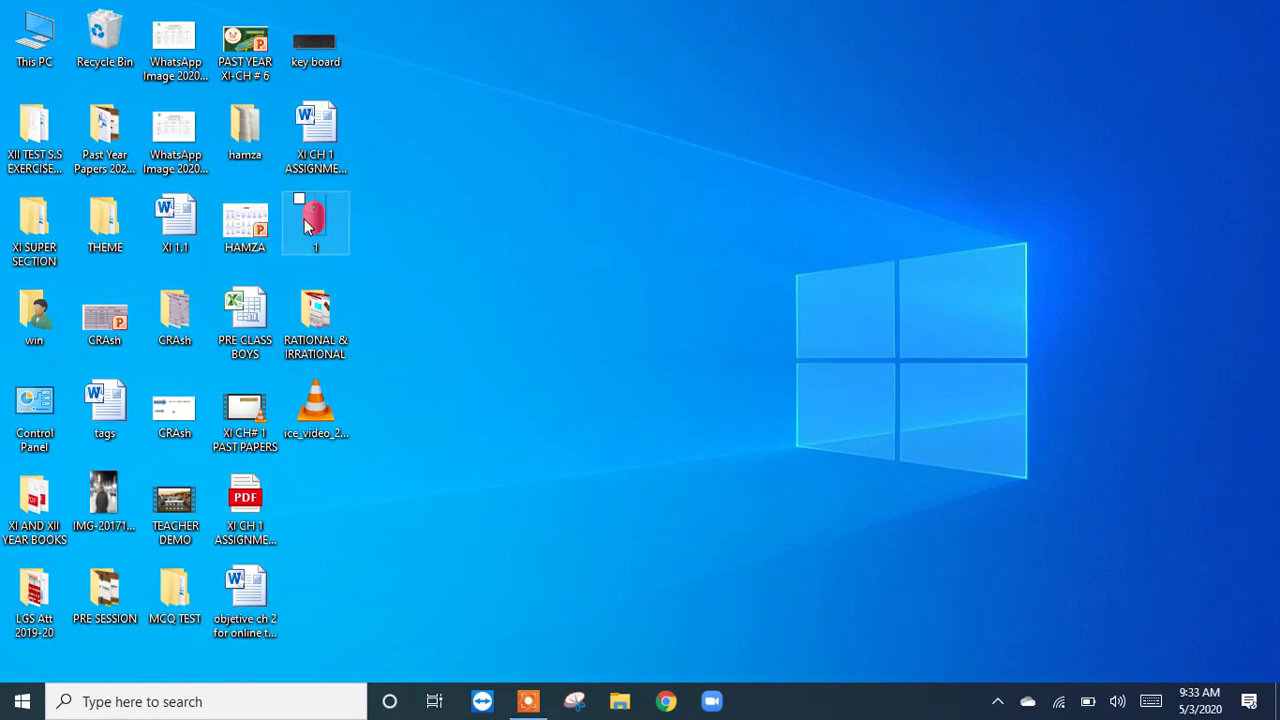
Step: View the mouse picture named 1 and the key board picture from the desktop, closing each one
double_click(333, 213)
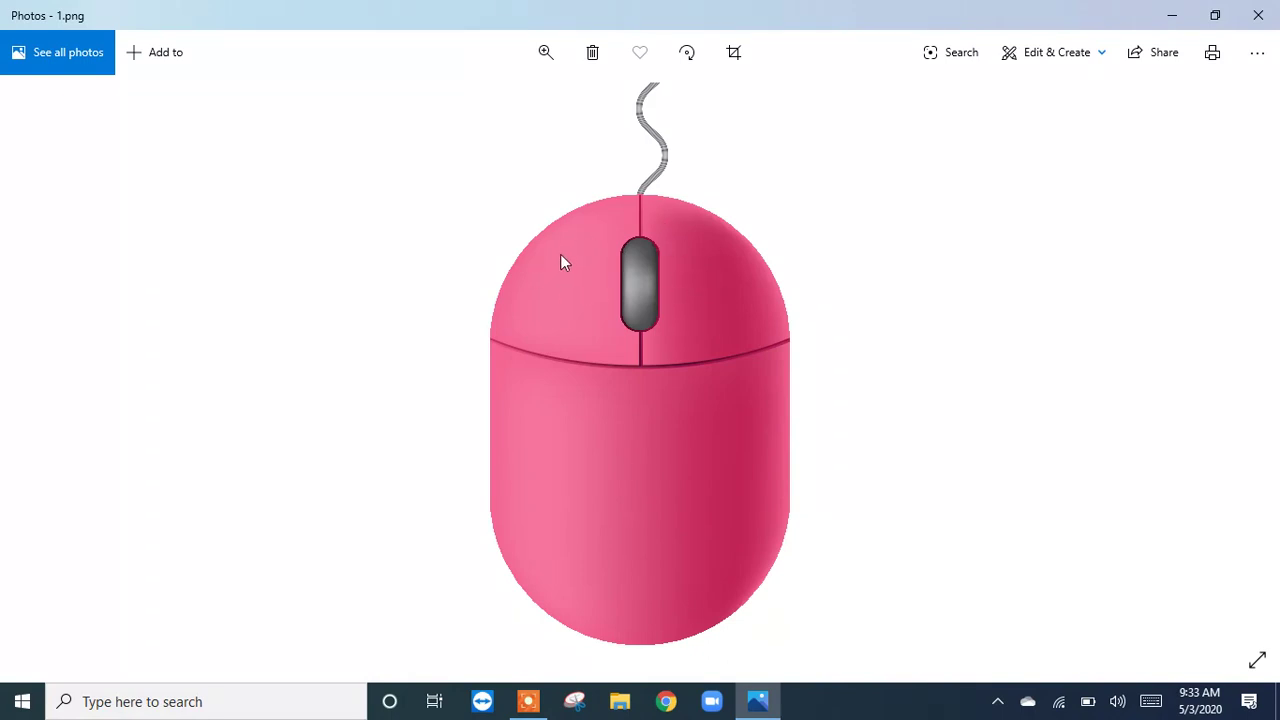
left_click(1258, 15)
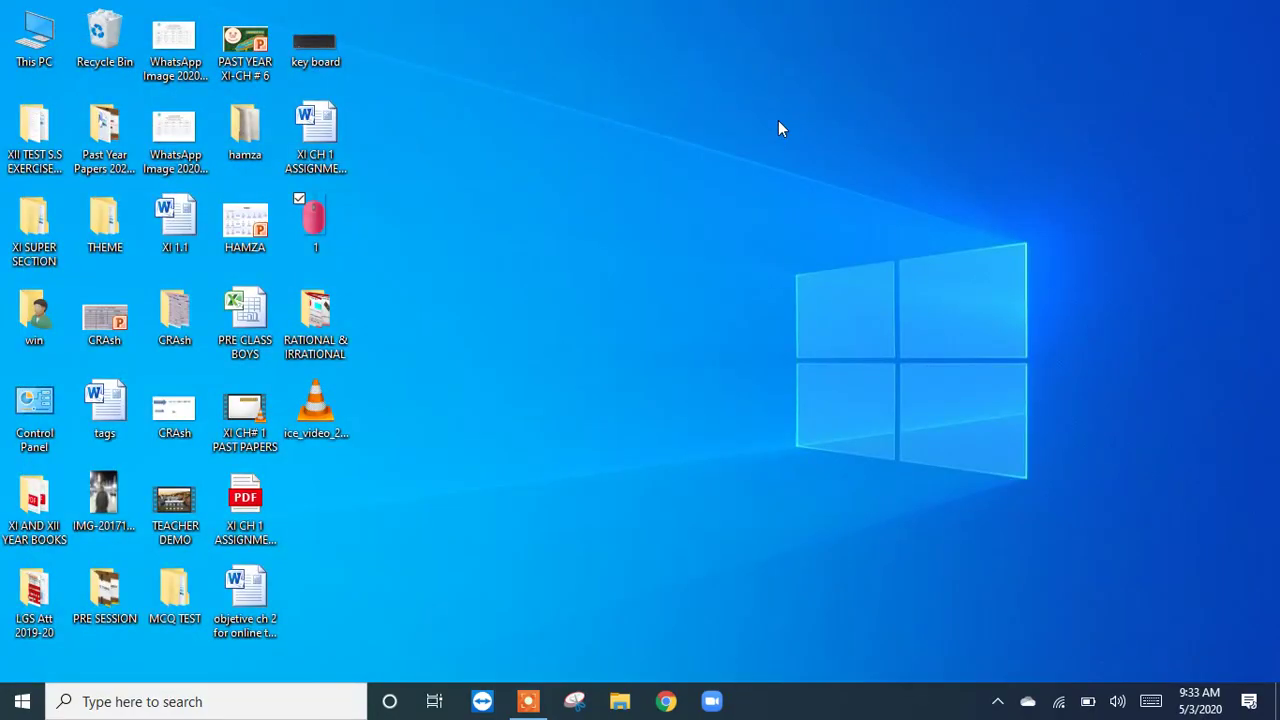
double_click(350, 45)
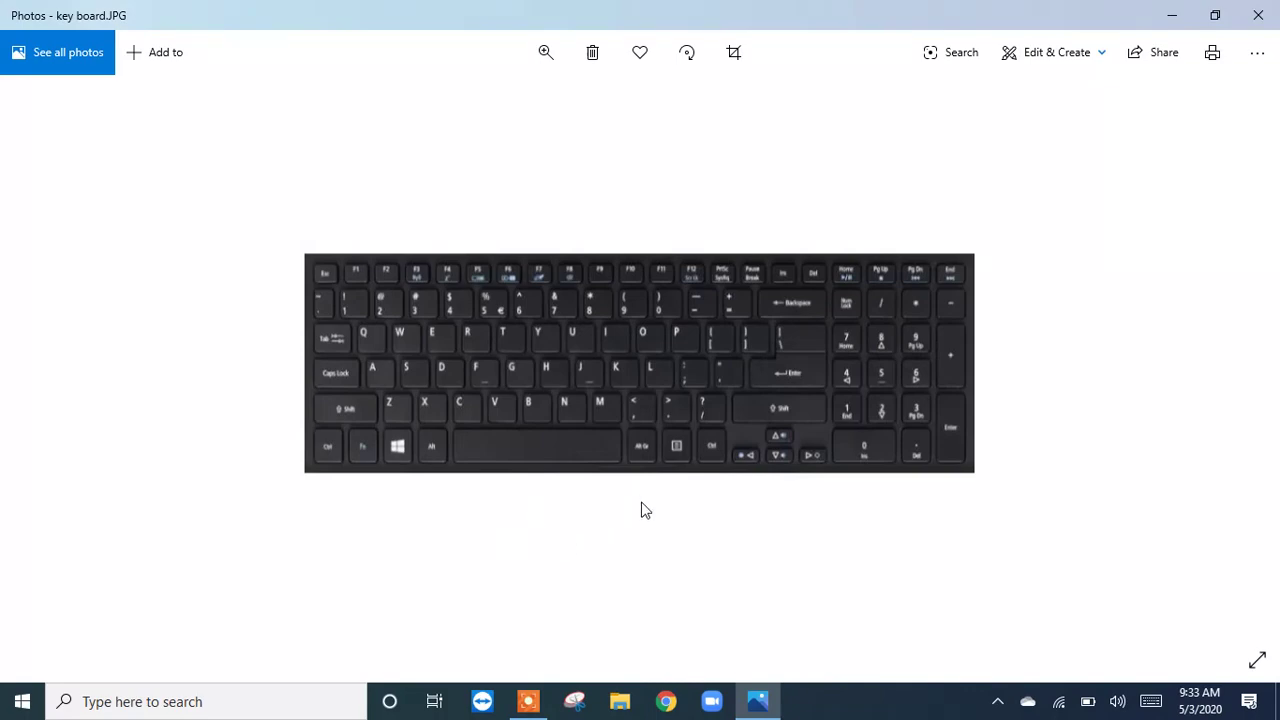
left_click(1258, 15)
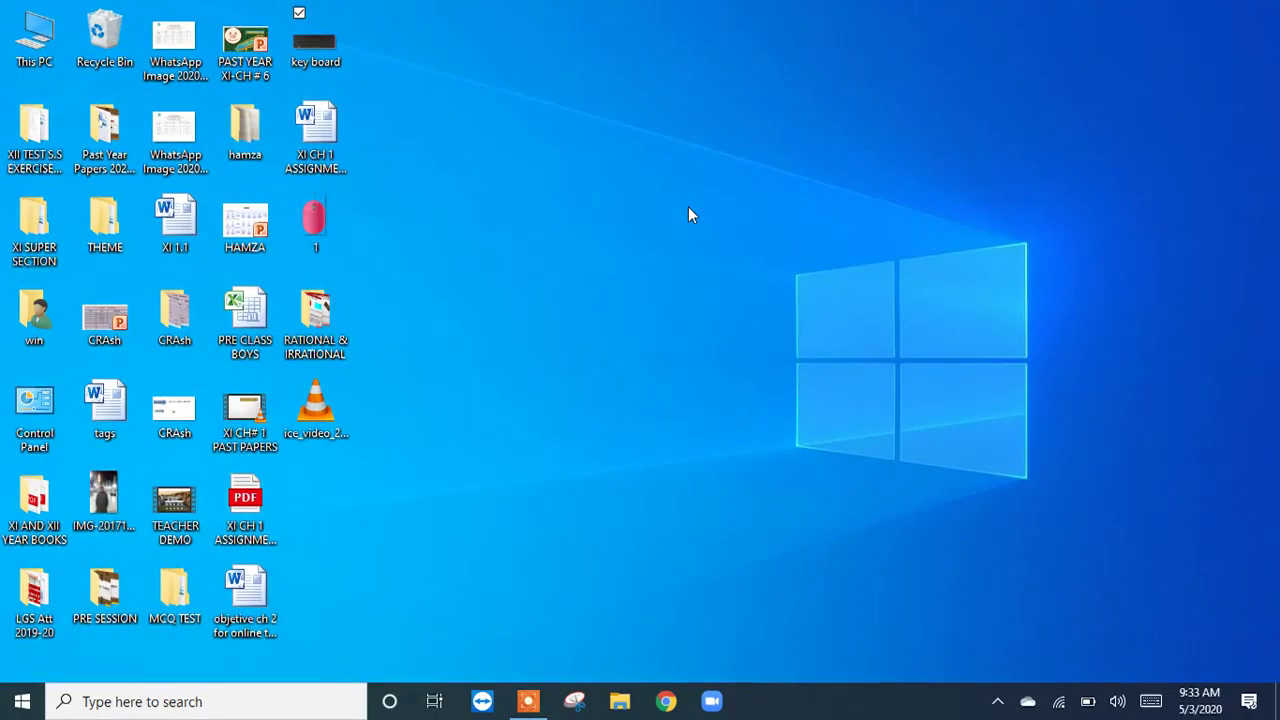
Step: Create a new Microsoft Word document on the desktop, name it MATHS, and open it
left_click(530, 177)
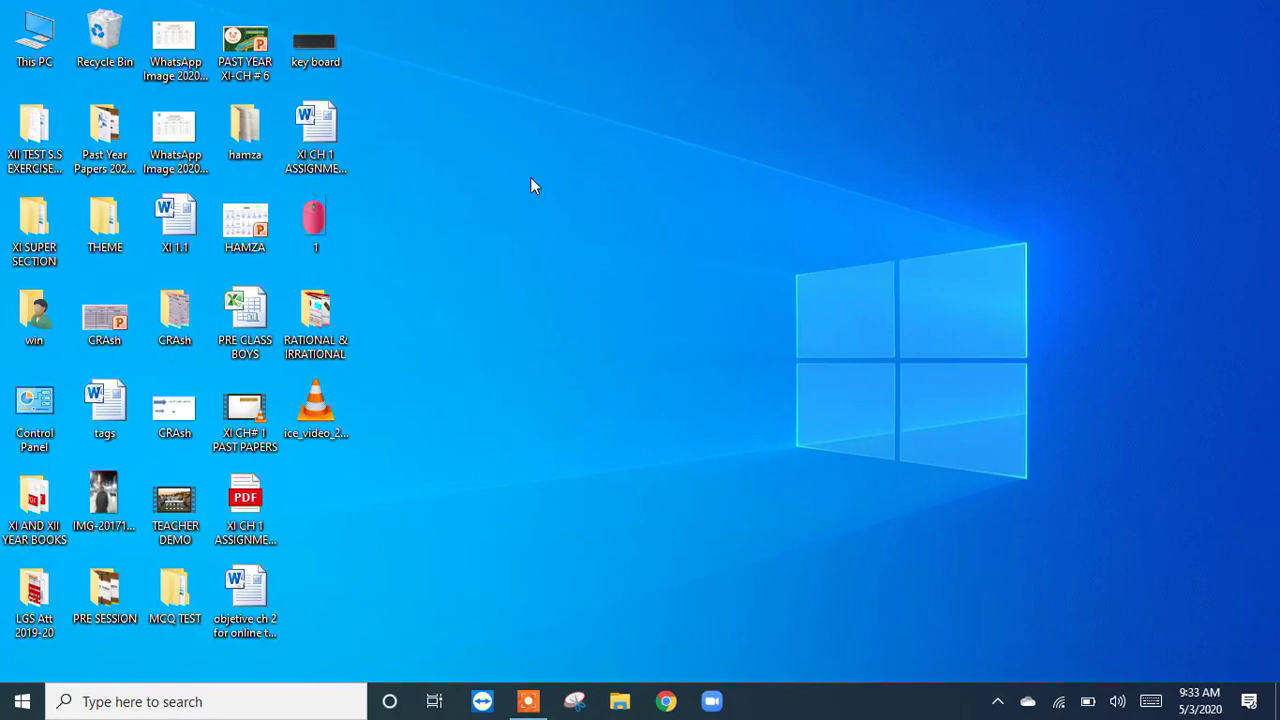
right_click(531, 180)
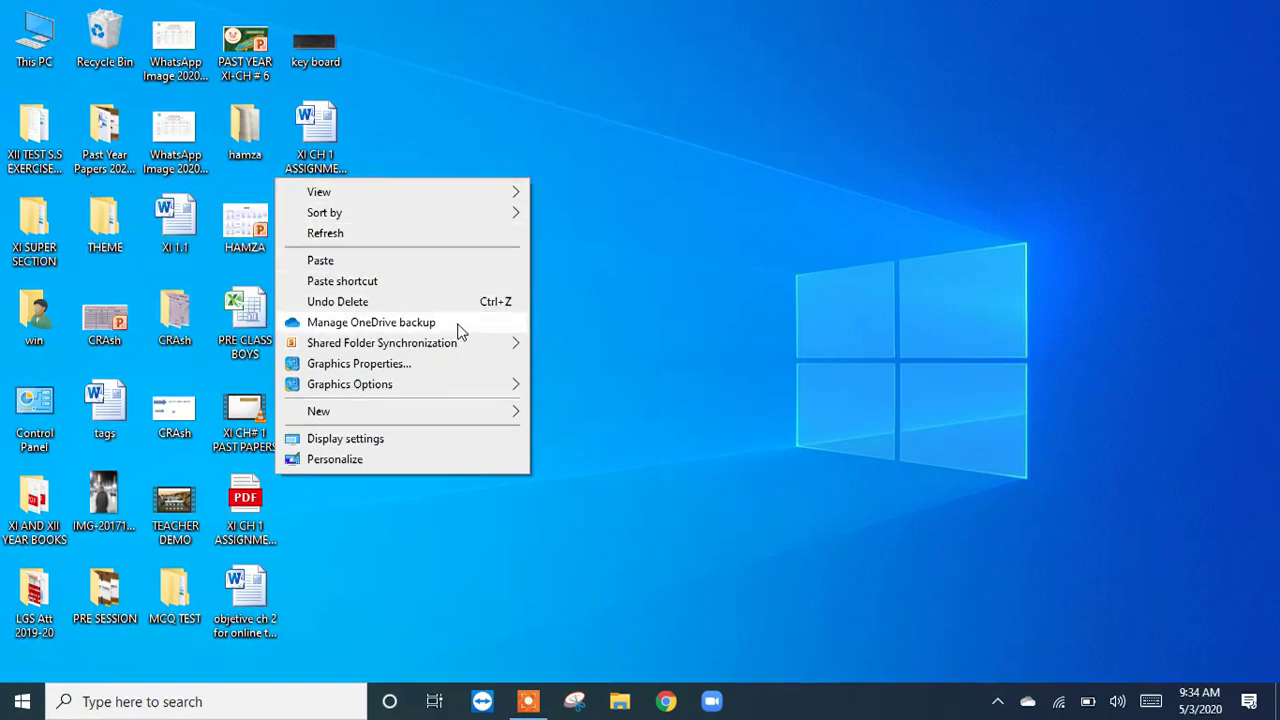
mouse_move(457, 420)
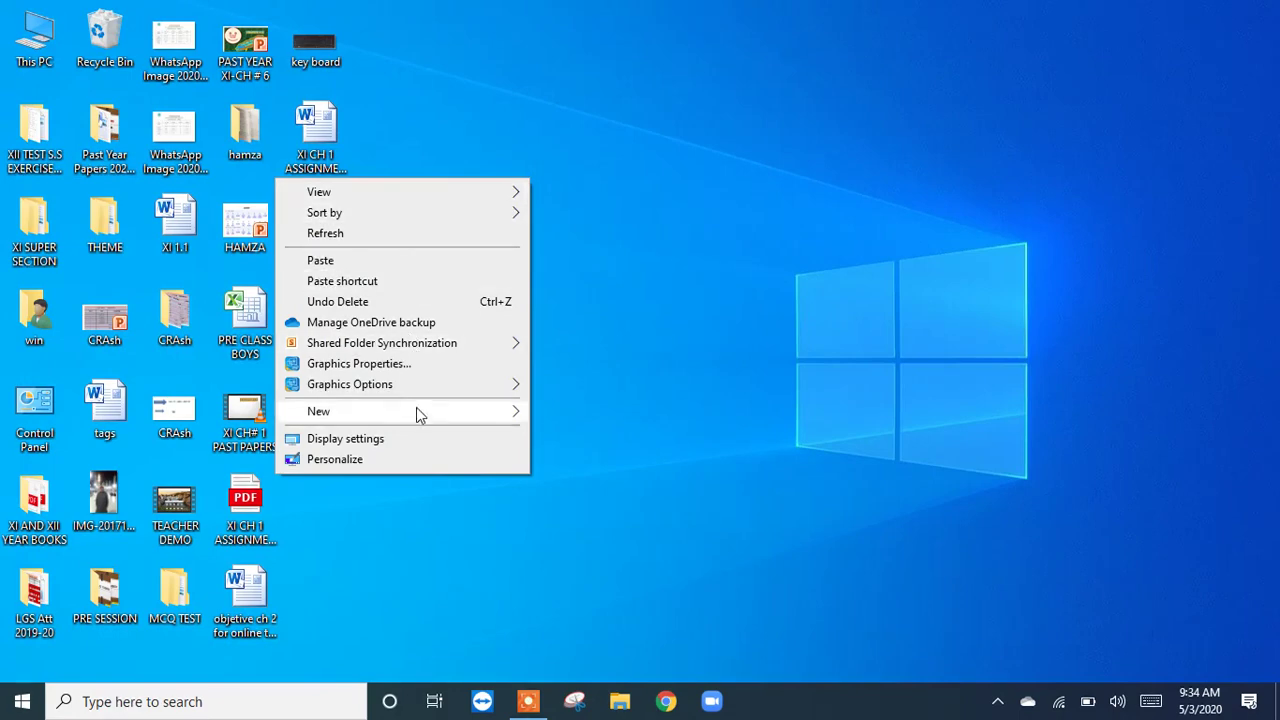
mouse_move(418, 418)
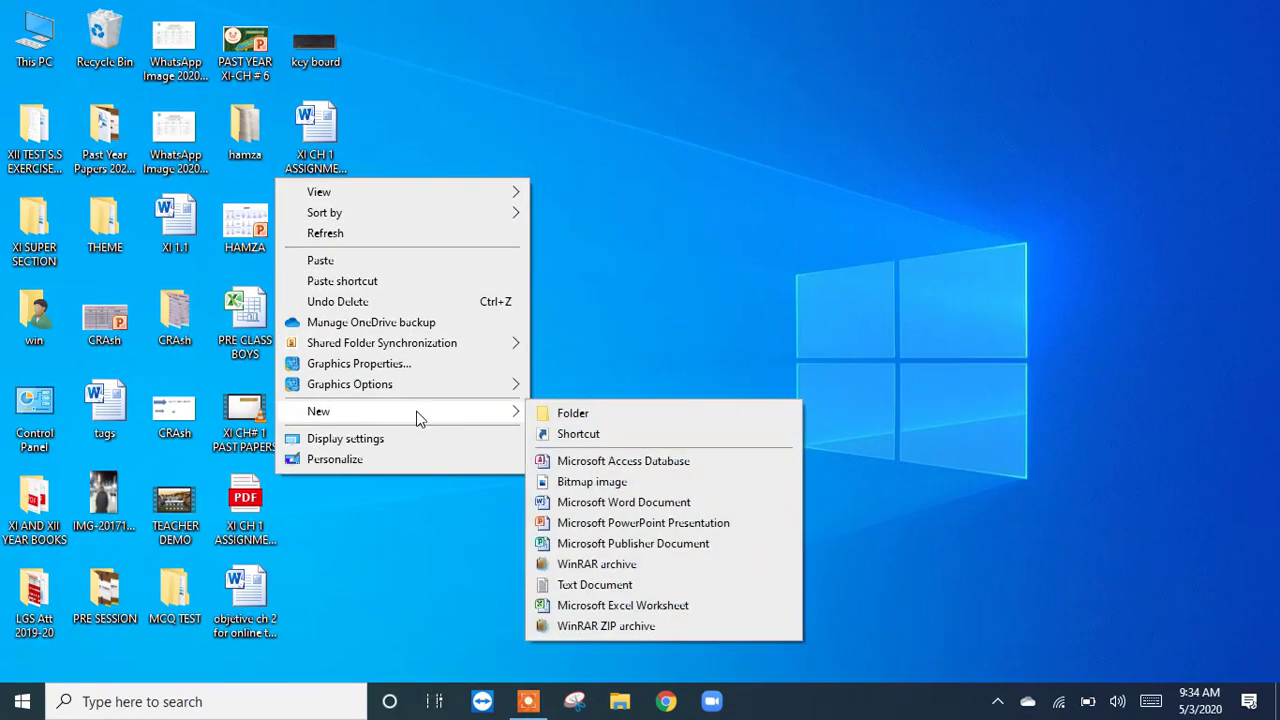
left_click(674, 505)
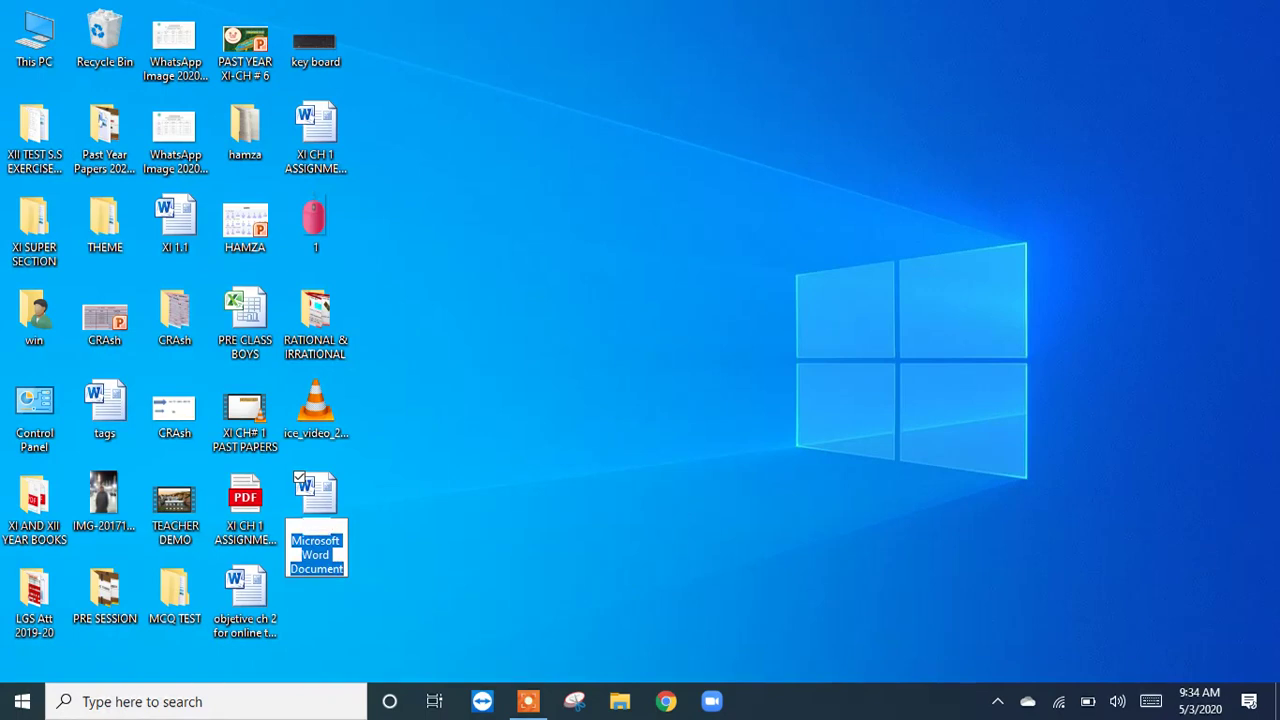
type("MATHS")
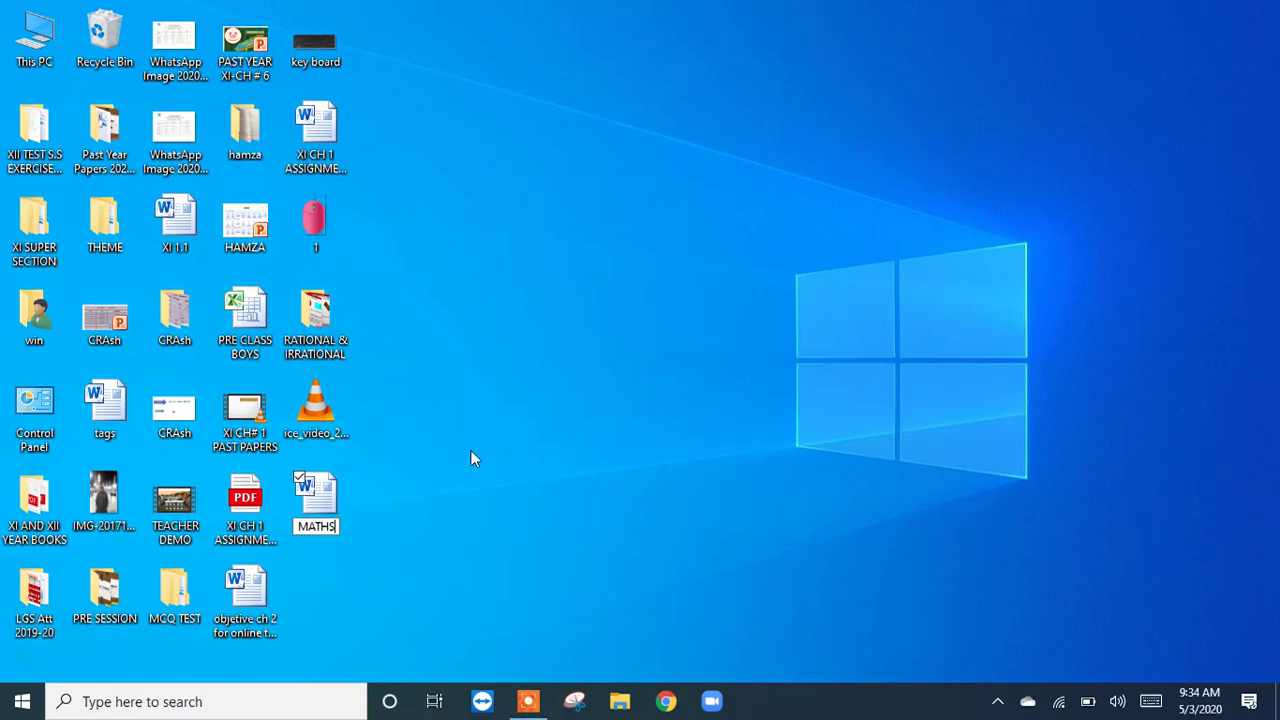
key("Return")
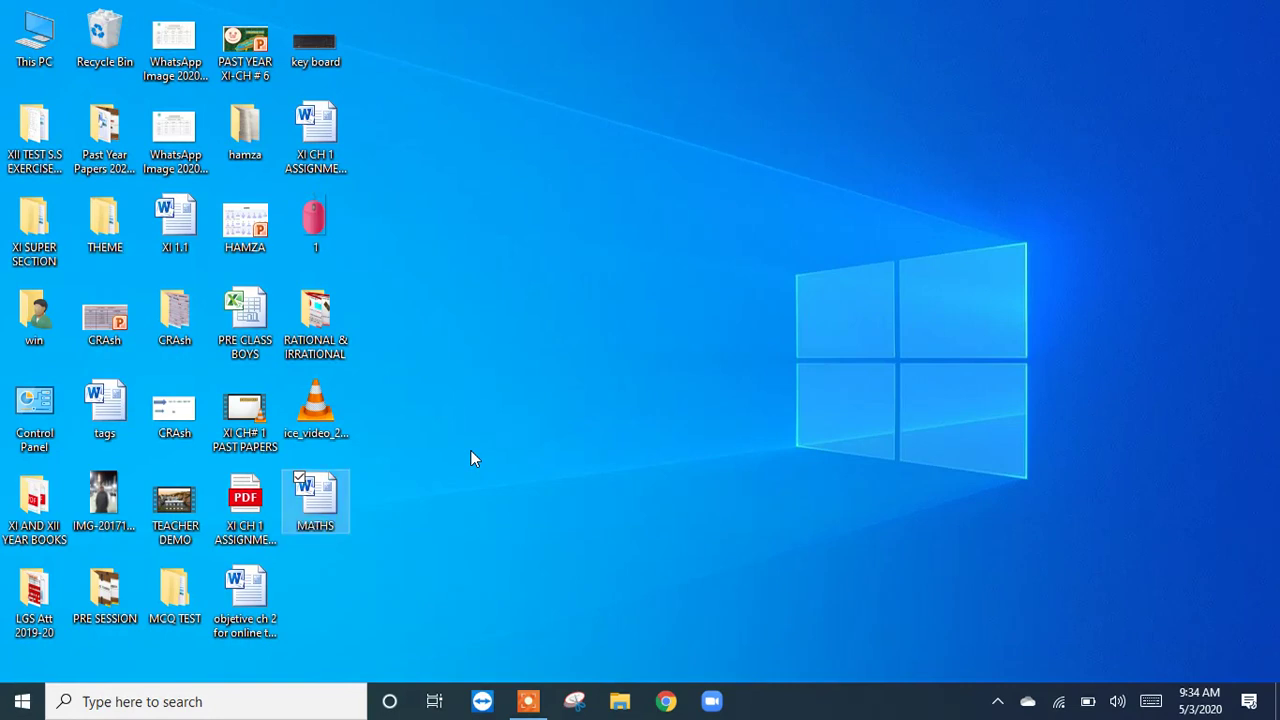
double_click(316, 500)
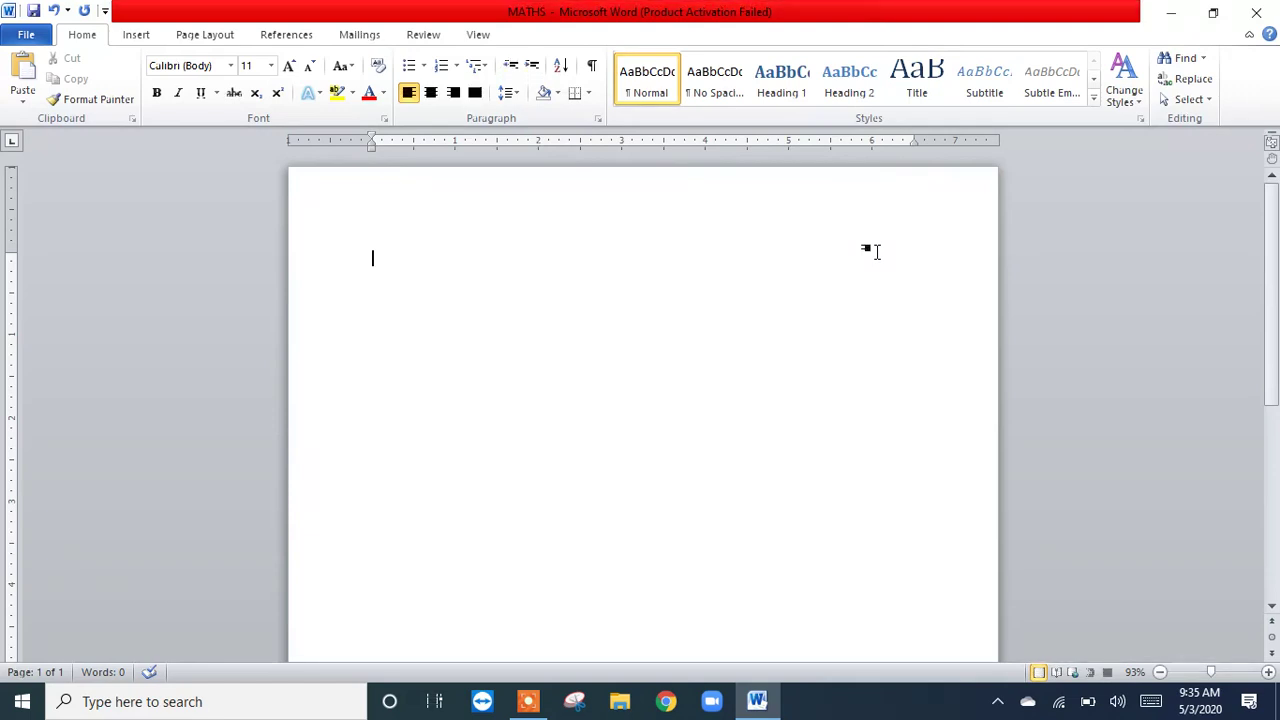
Step: Write MATHEMATICS on the first line as a trial and erase it again
type("m")
key("BackSpace")
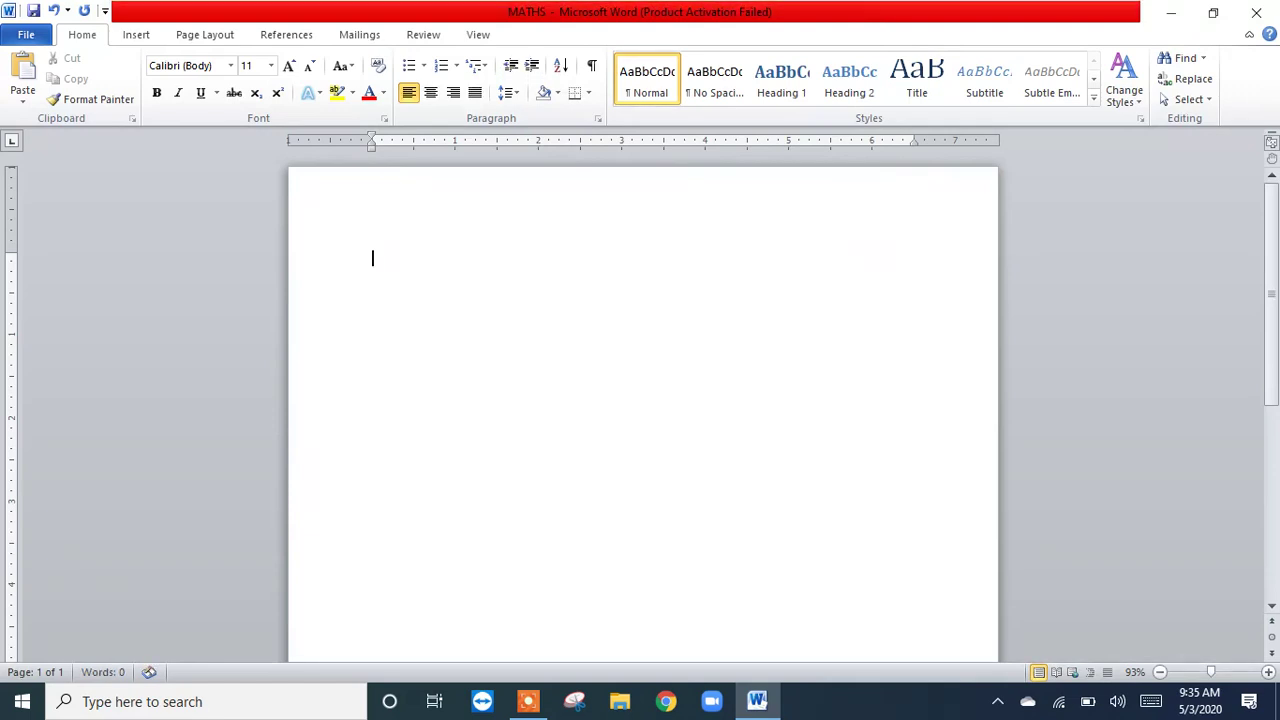
type("MATHEMATICS")
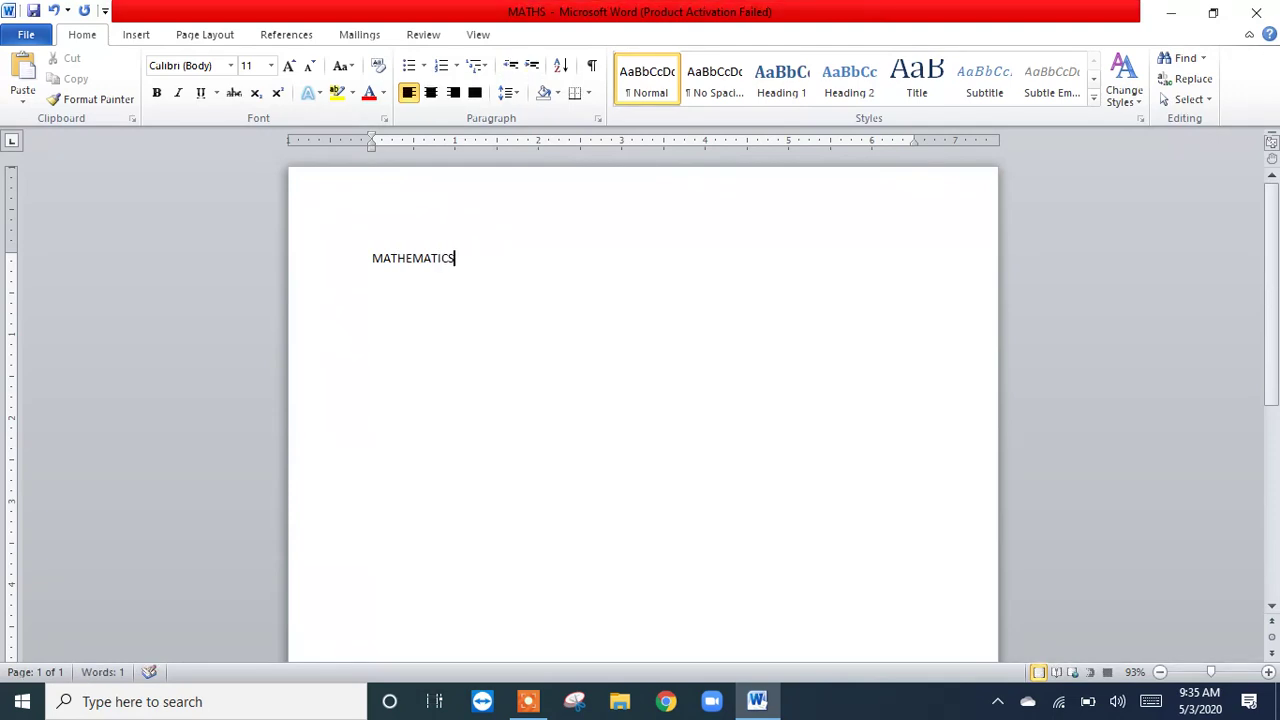
key("Return")
key("BackSpace")
key("BackSpace")
key("BackSpace")
key("BackSpace")
key("BackSpace")
key("BackSpace")
key("BackSpace")
key("BackSpace")
key("BackSpace")
key("BackSpace")
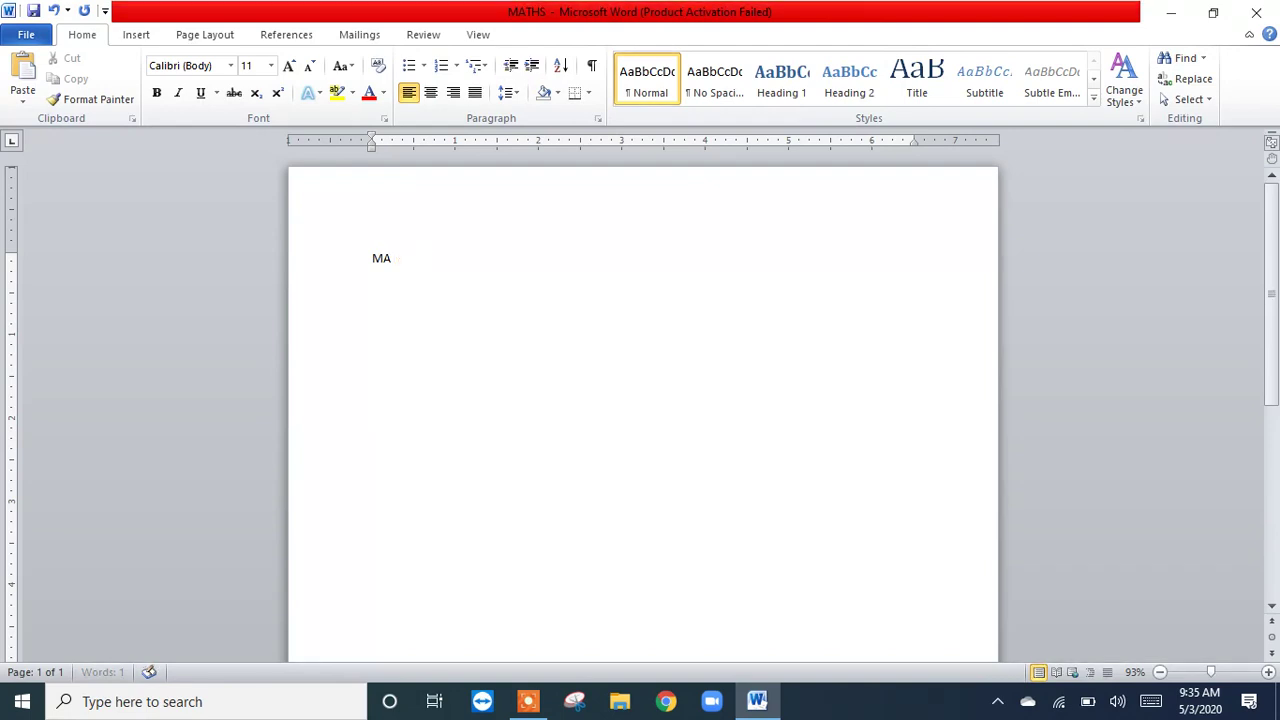
key("BackSpace")
key("BackSpace")
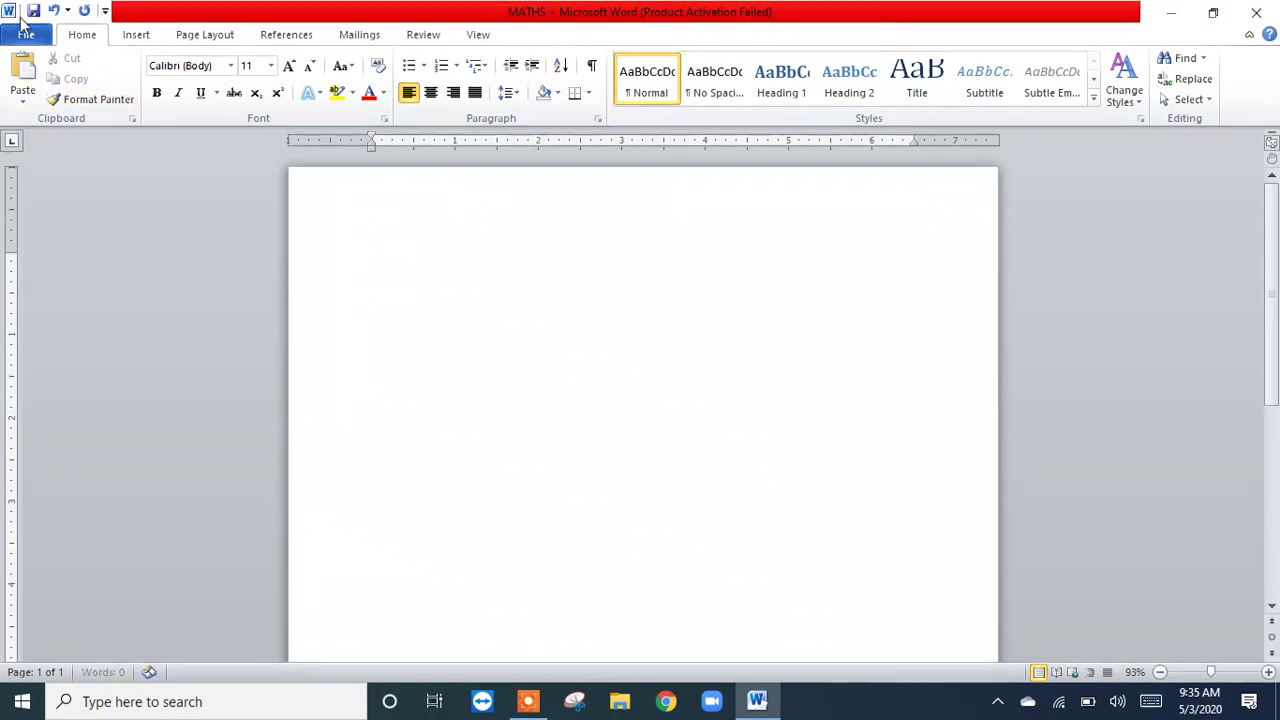
Step: Look at the quick list of insertable symbols and close it without inserting any
left_click(137, 36)
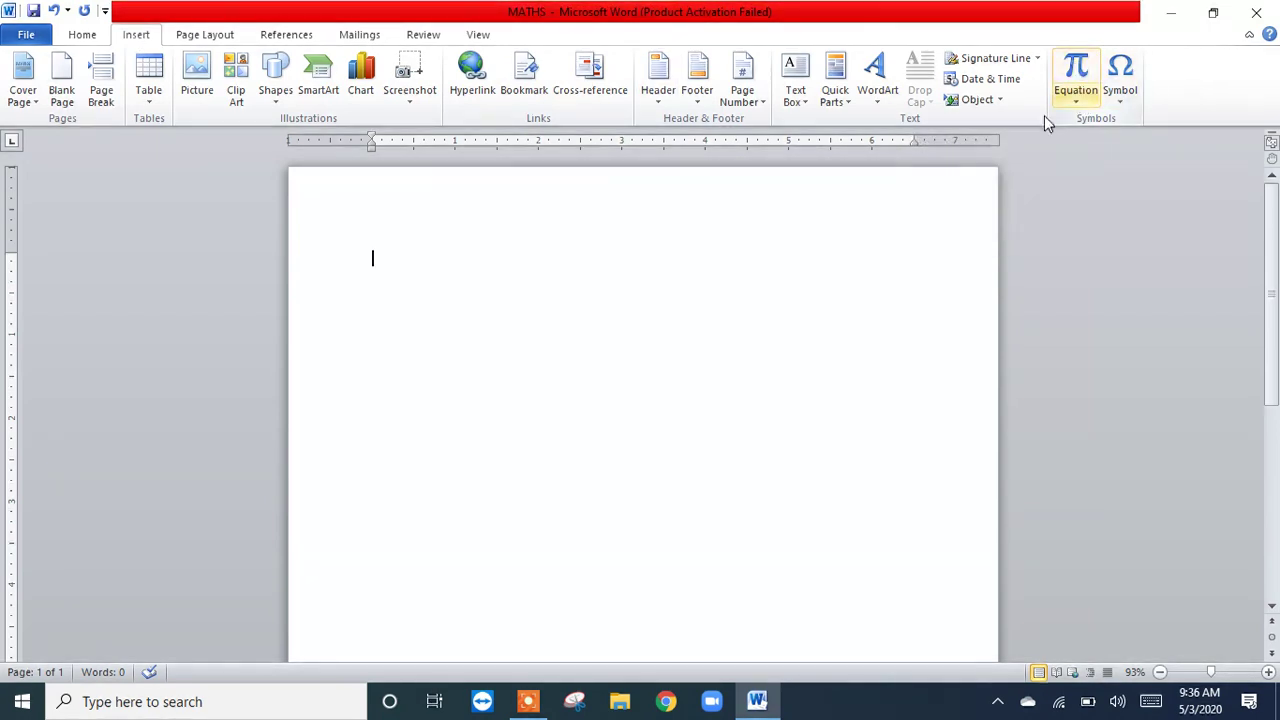
left_click(1124, 98)
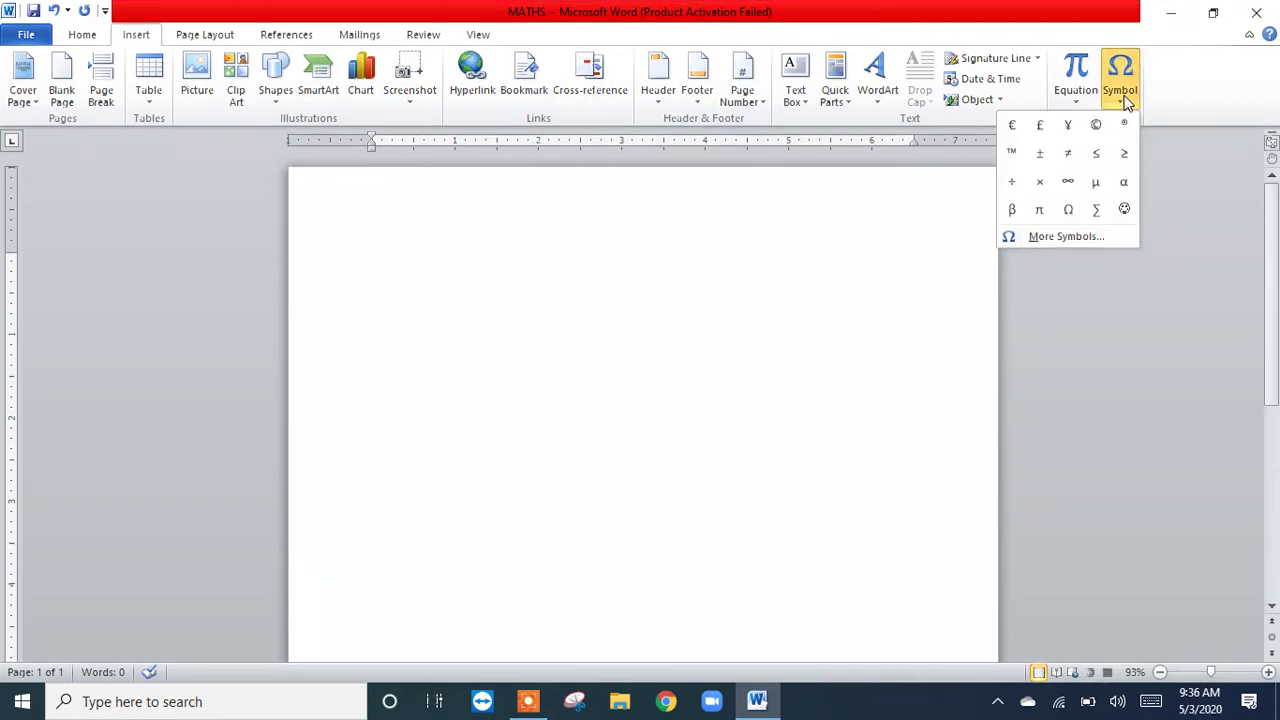
left_click(1061, 324)
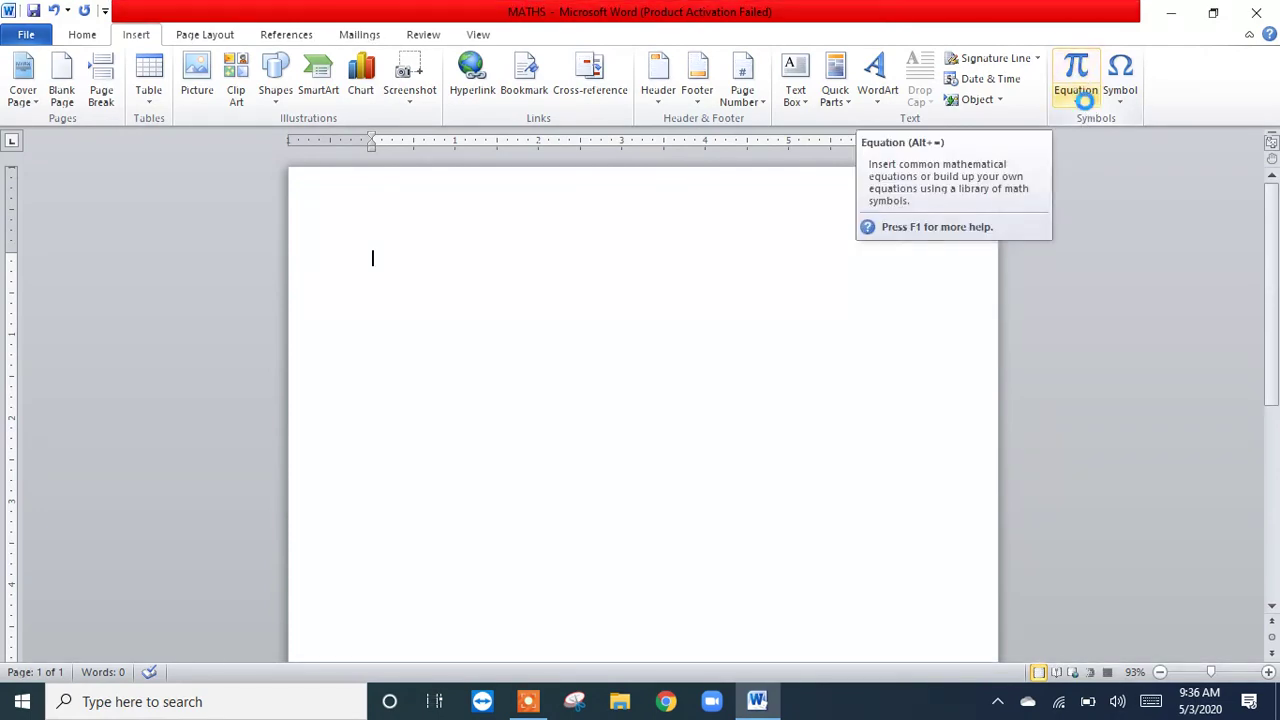
Step: Insert a new empty equation by way of the built-in equation gallery, and delete its placeholder
left_click(1085, 101)
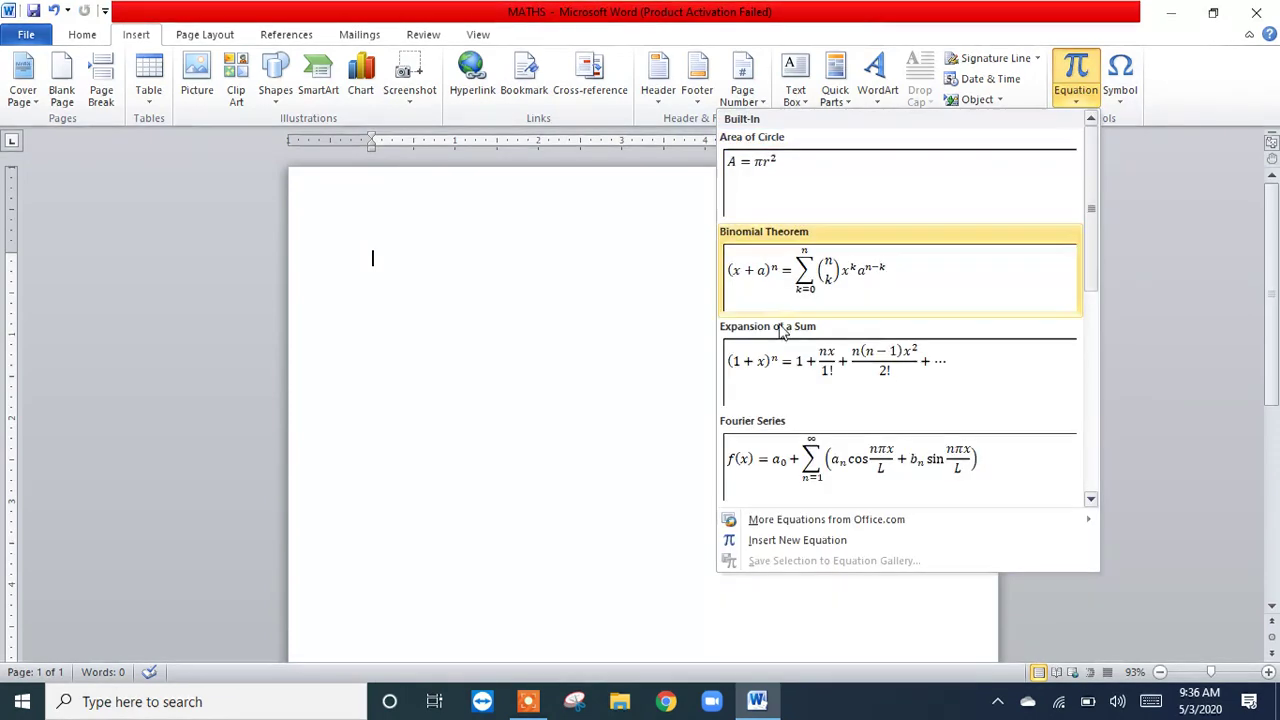
mouse_move(864, 525)
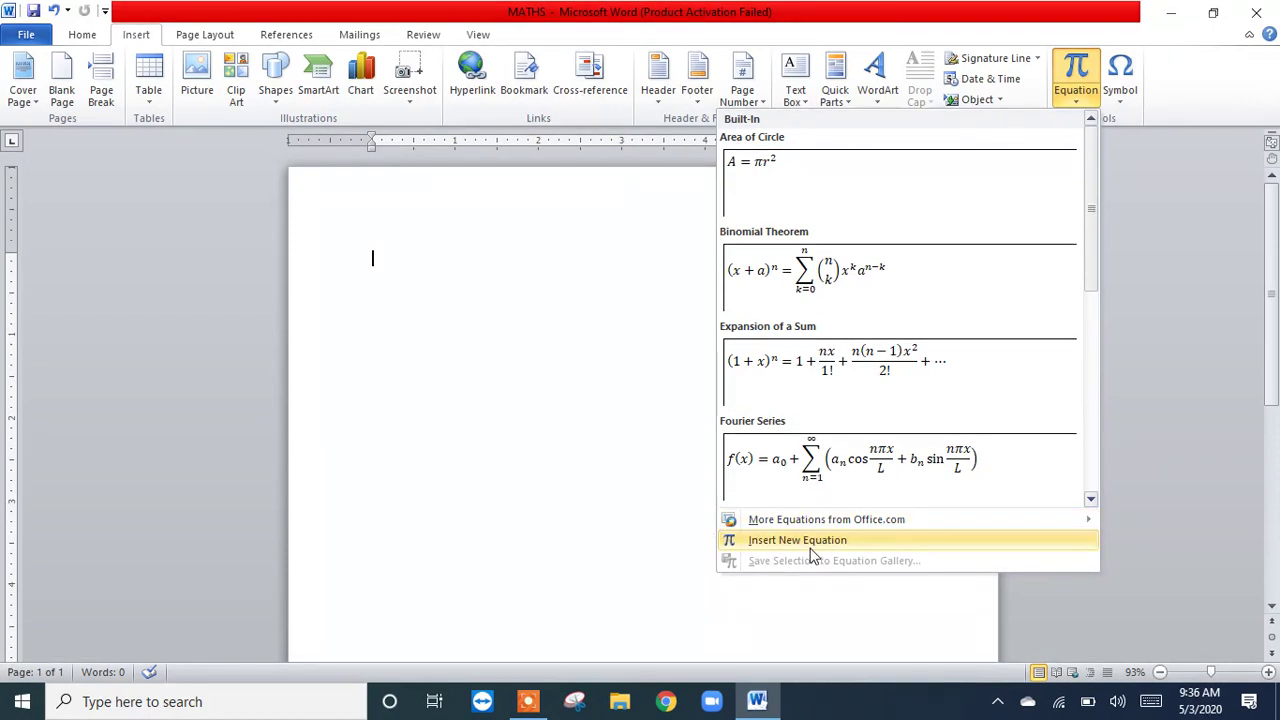
left_click(811, 548)
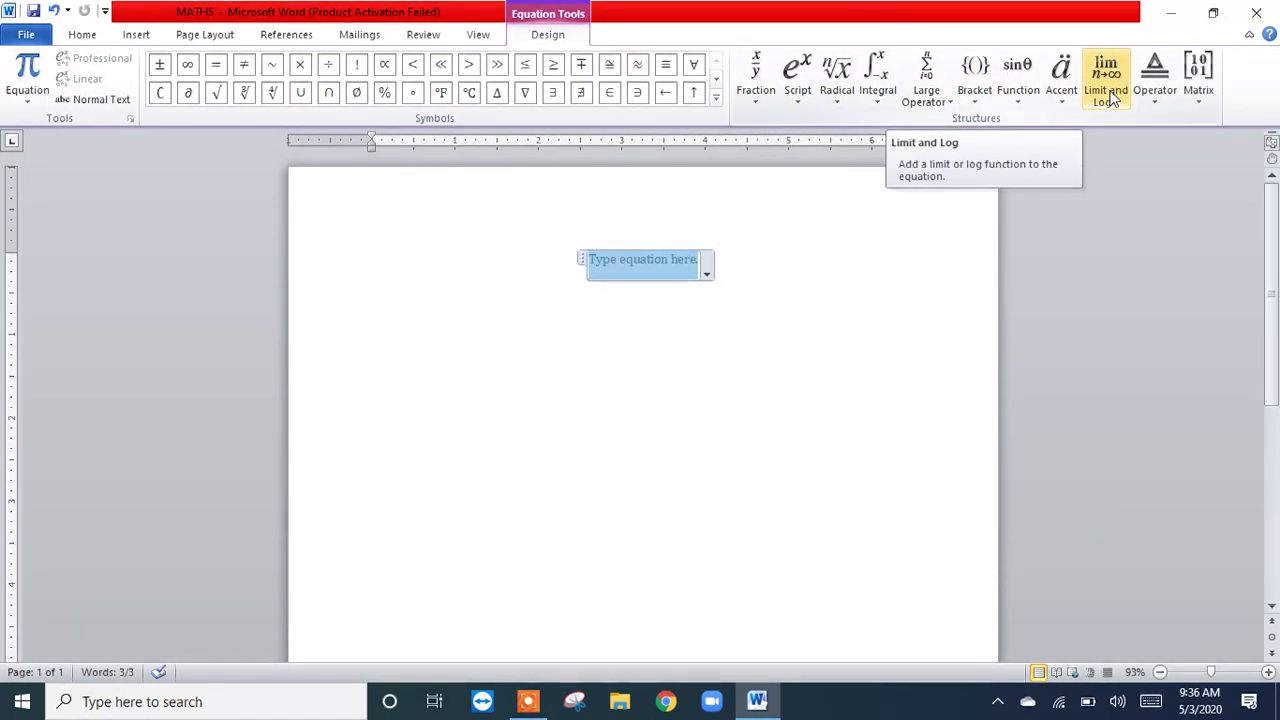
left_click(933, 253)
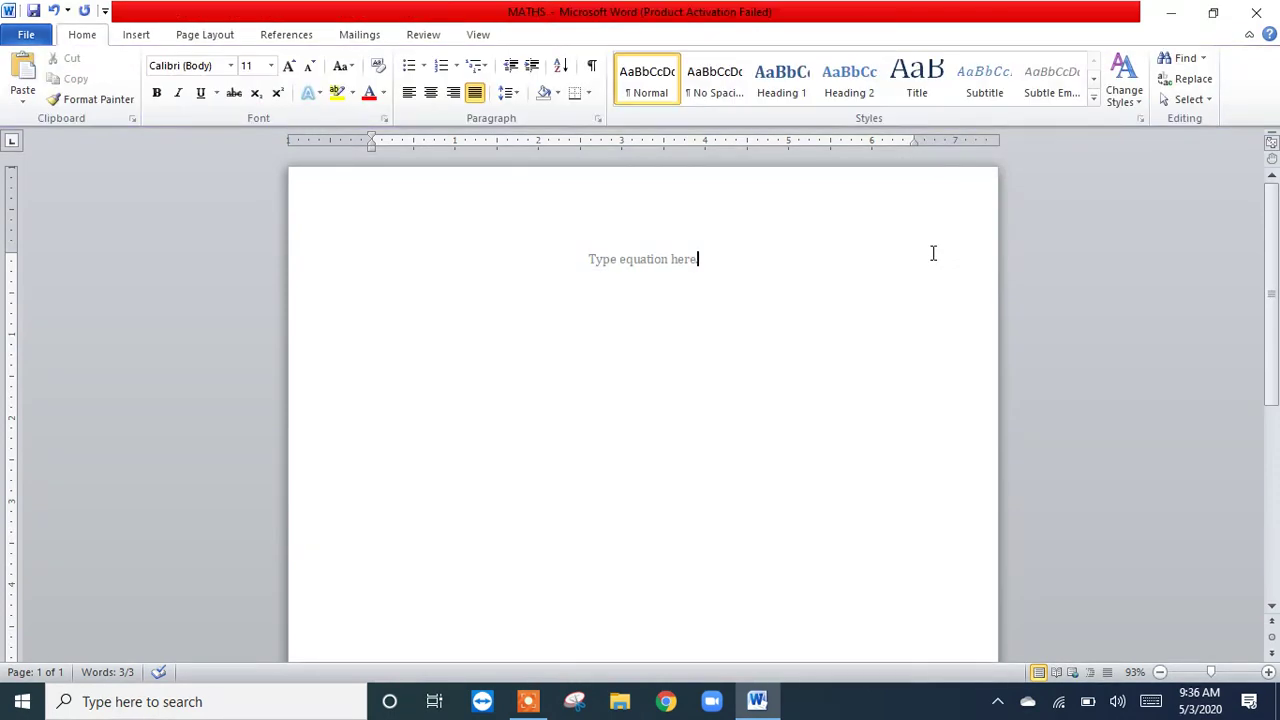
key("BackSpace")
key("BackSpace")
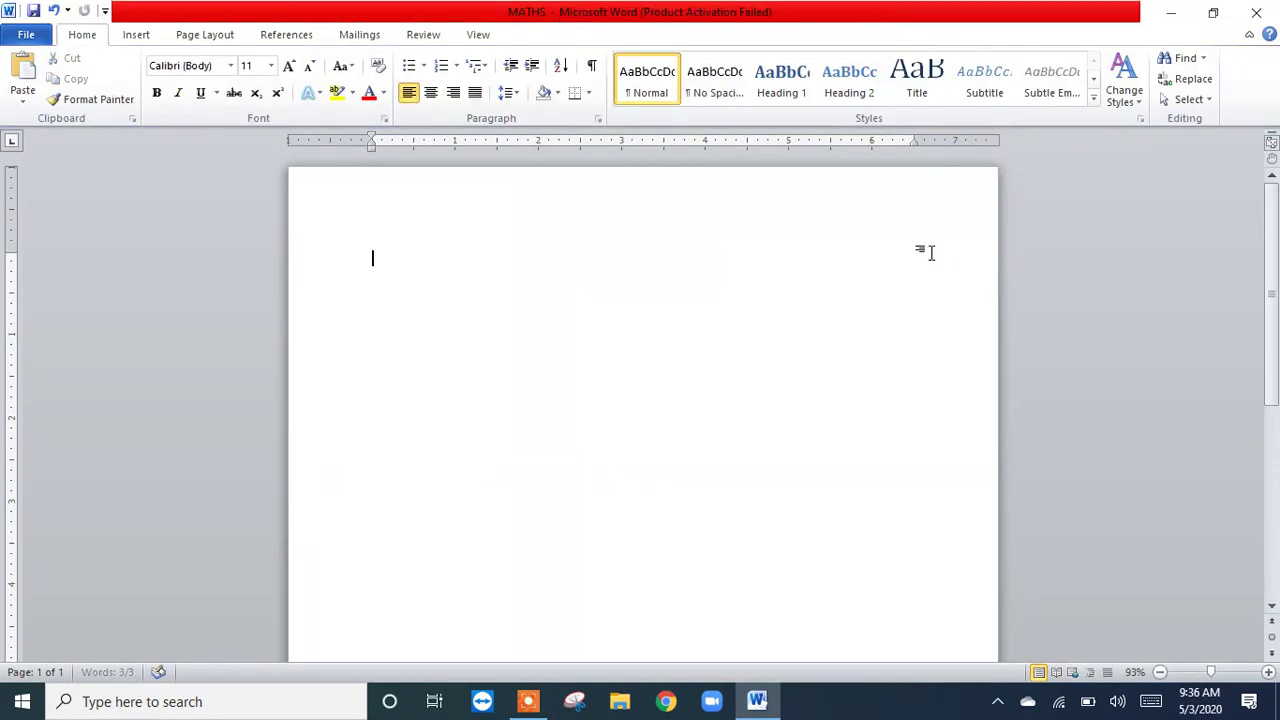
Step: Repeat the gallery's Insert New Equation command and remove the empty equation again
left_click(133, 35)
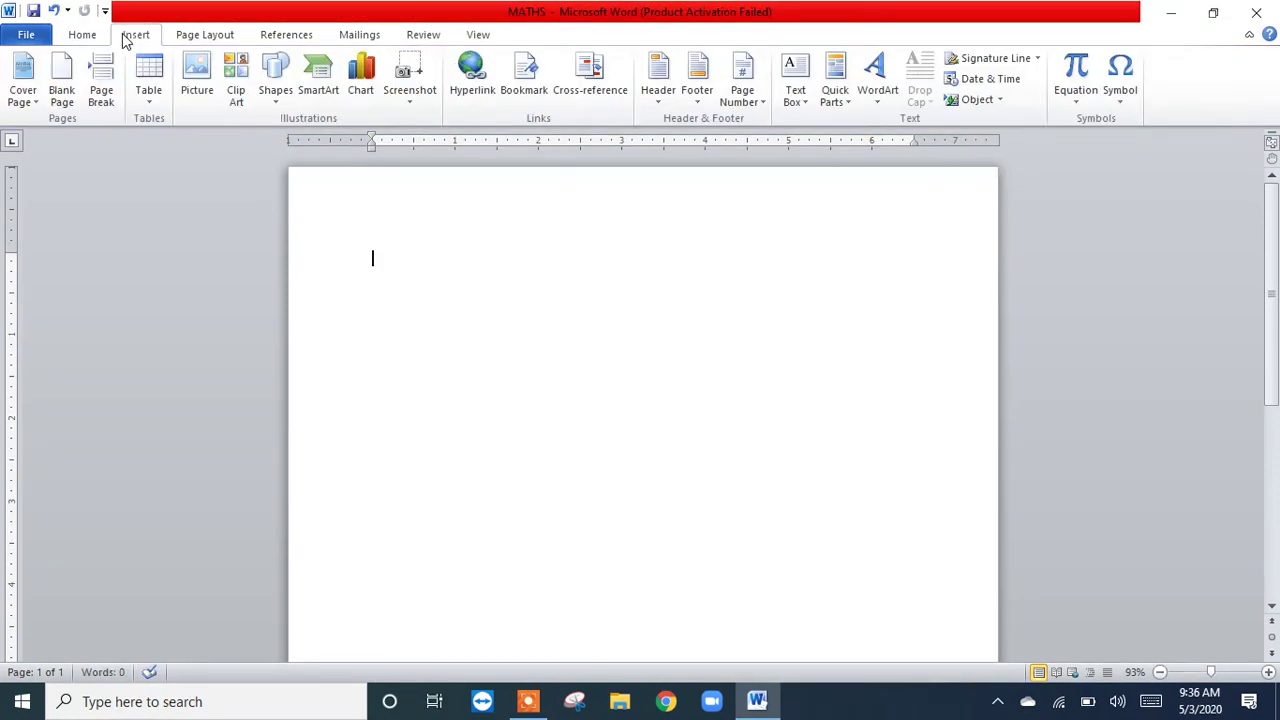
left_click(1076, 97)
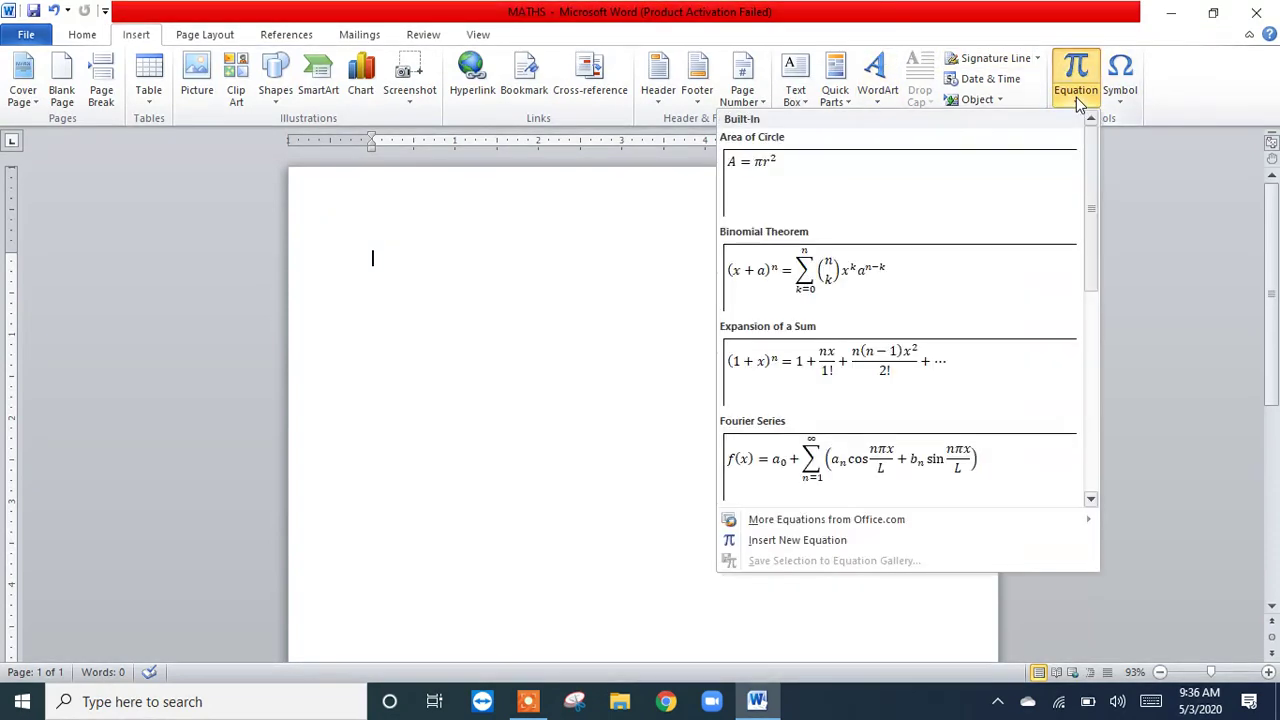
left_click(789, 541)
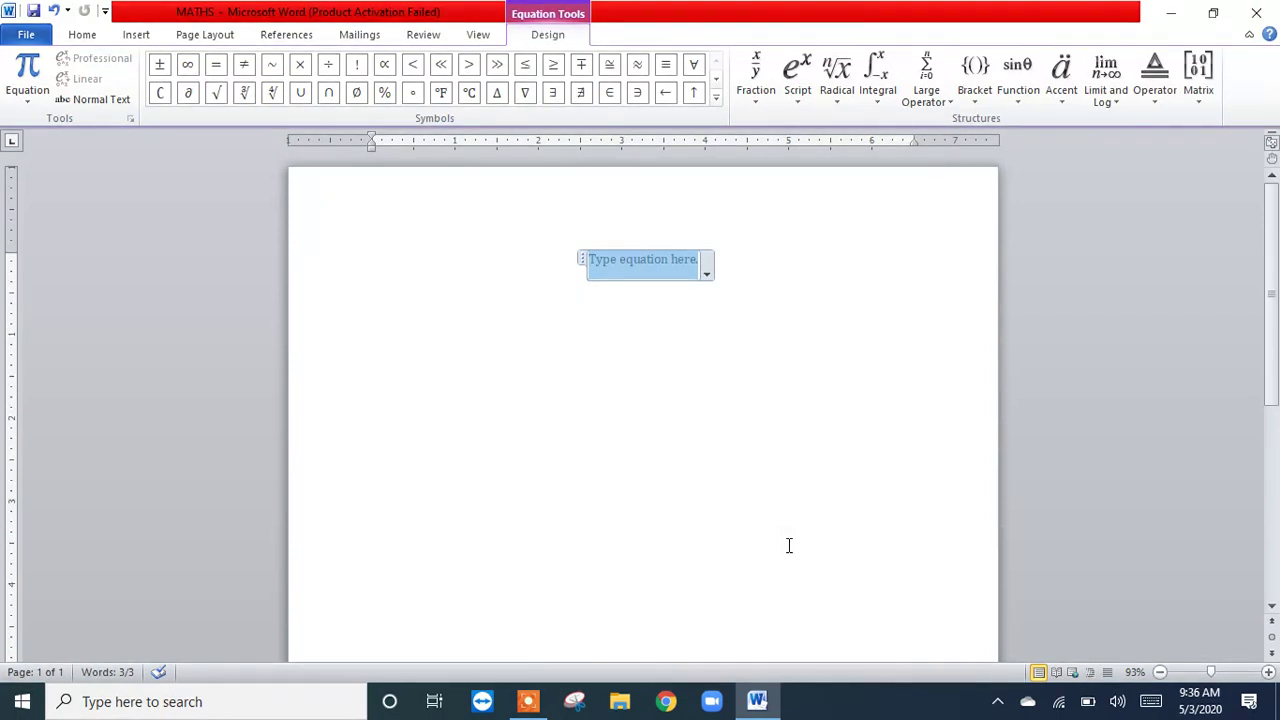
key("BackSpace")
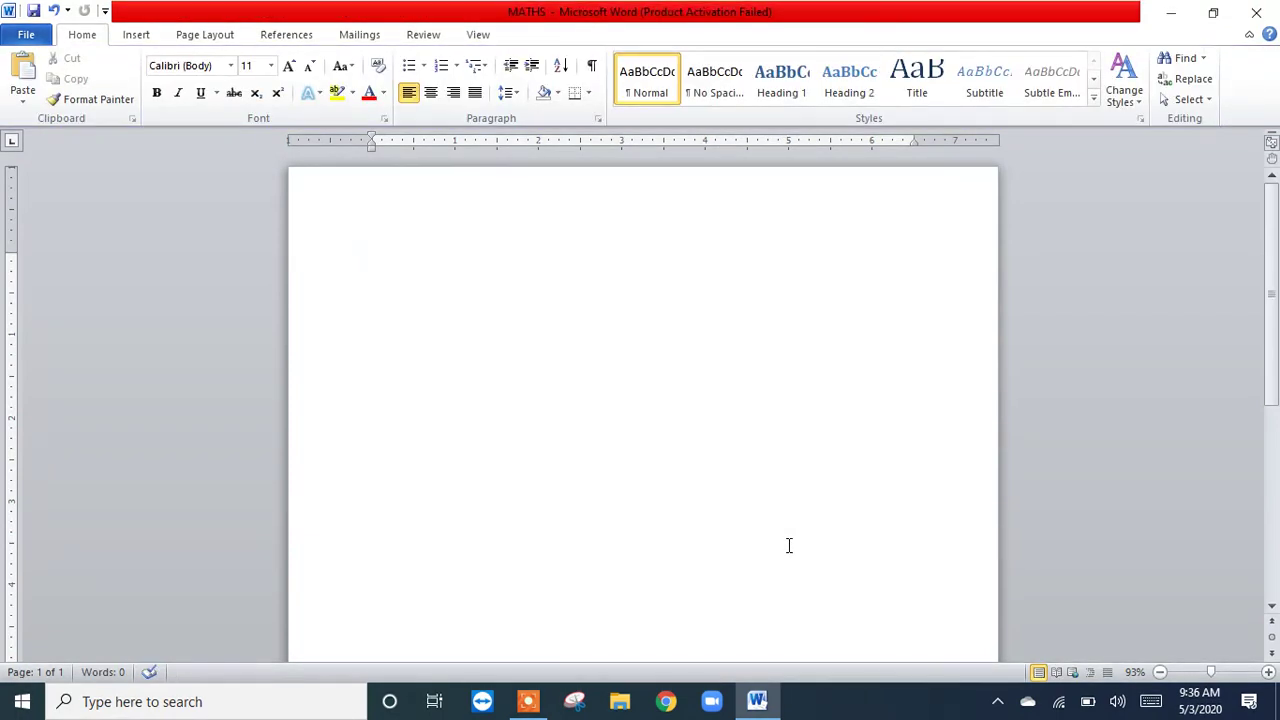
Step: Insert an empty equation directly, without going through the gallery, and undo the insertion
left_click(136, 35)
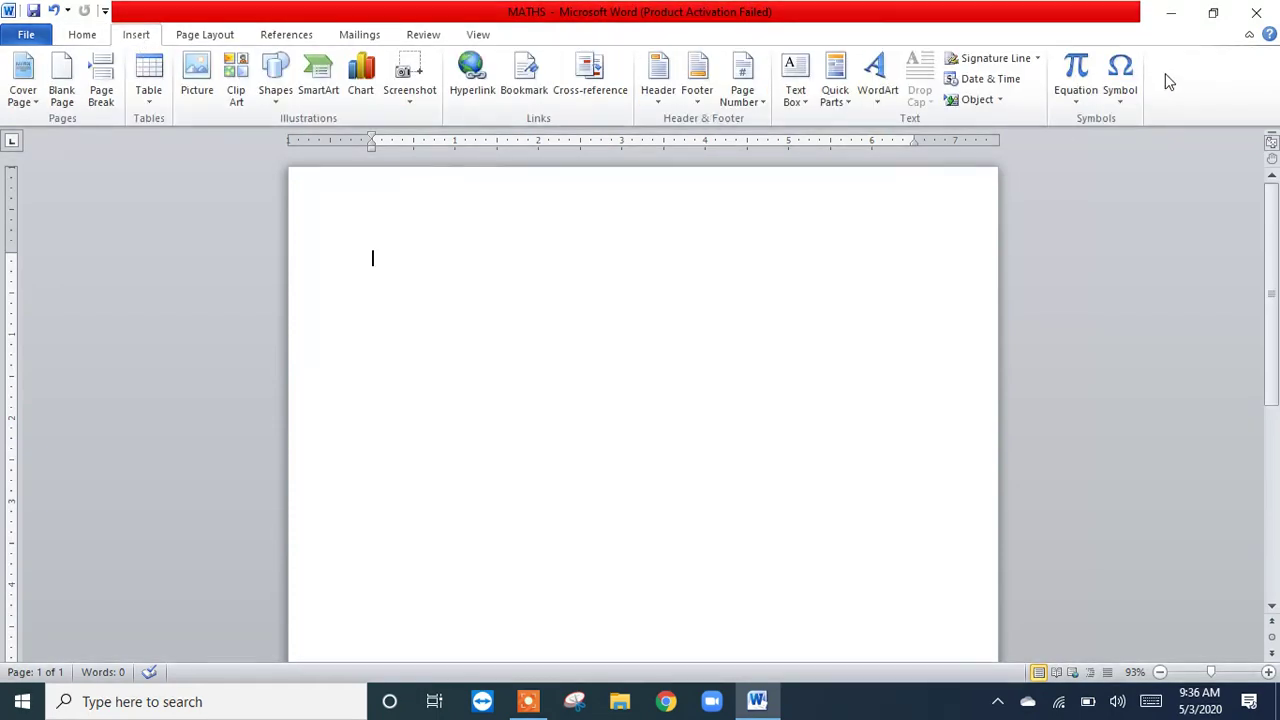
left_click(1076, 70)
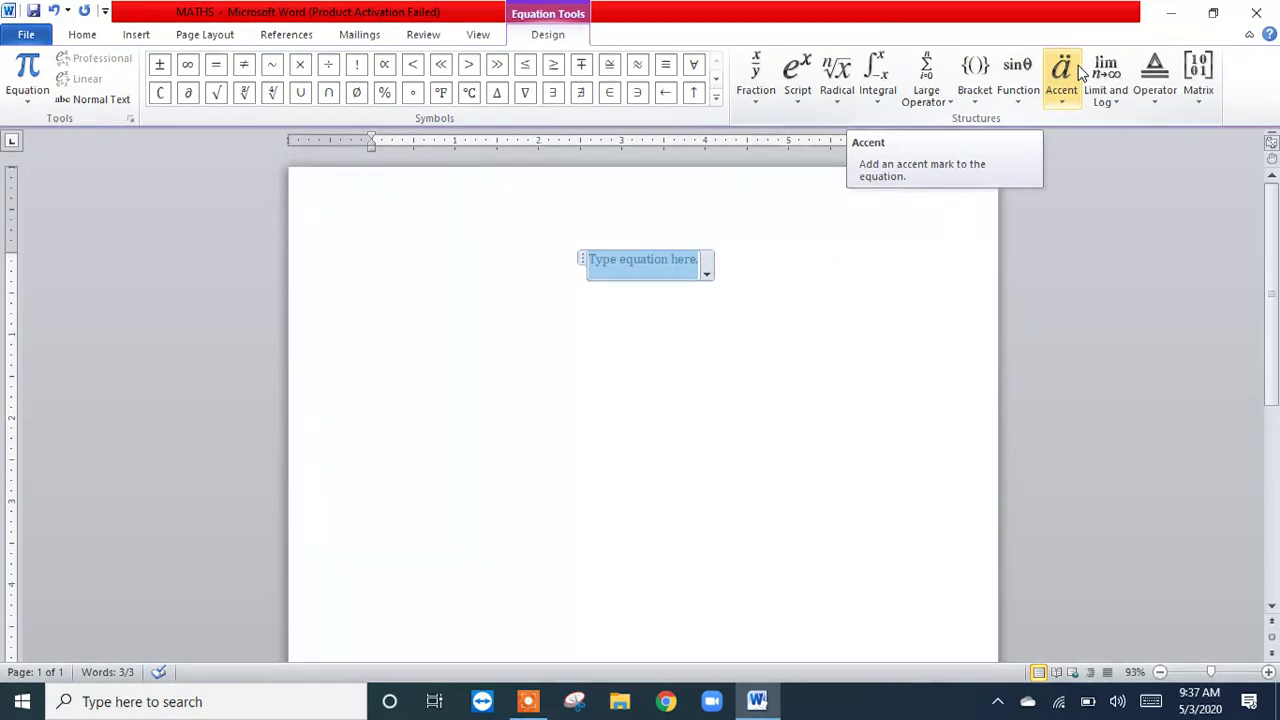
key("ctrl+z")
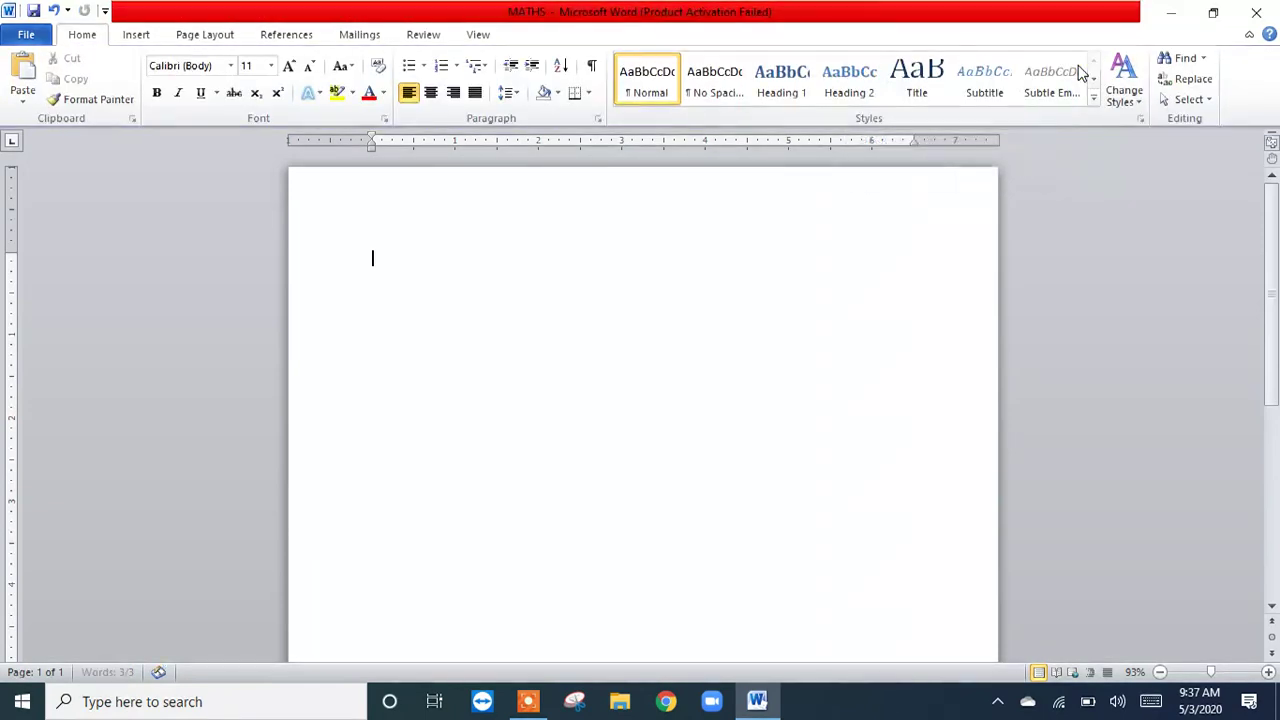
Step: Insert an empty equation directly once more and delete it from the page
left_click(133, 35)
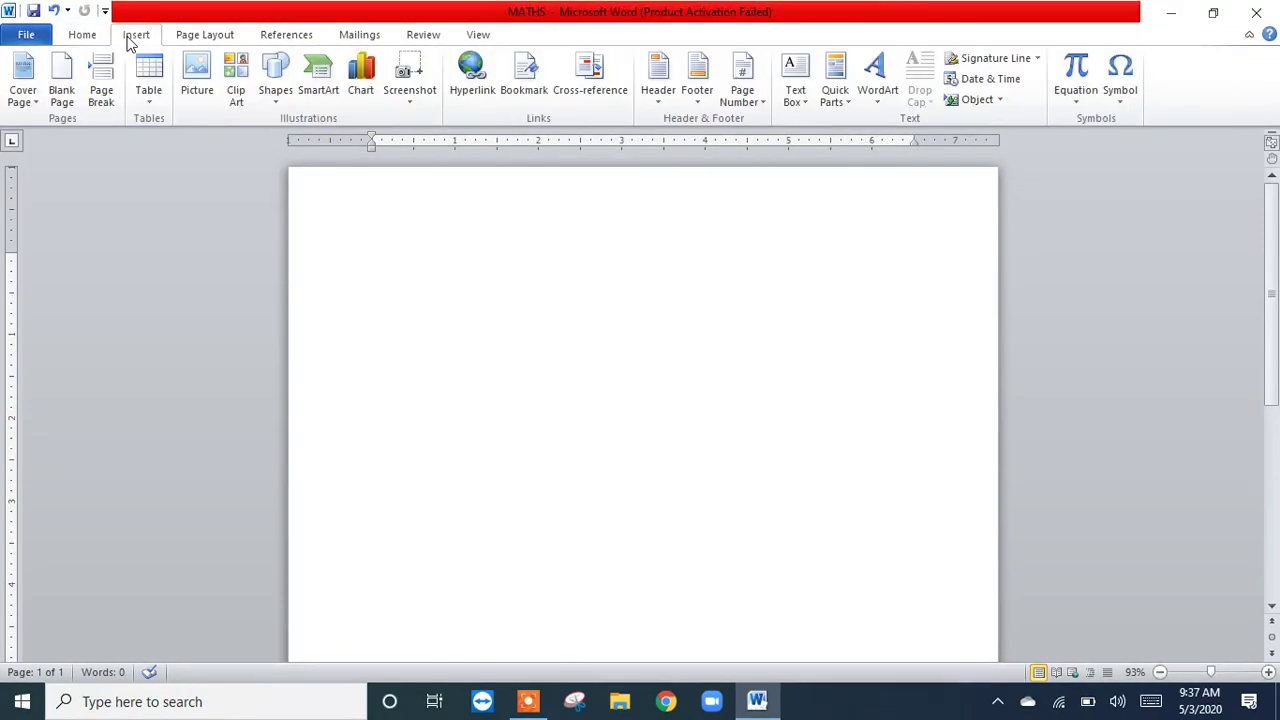
left_click(1076, 75)
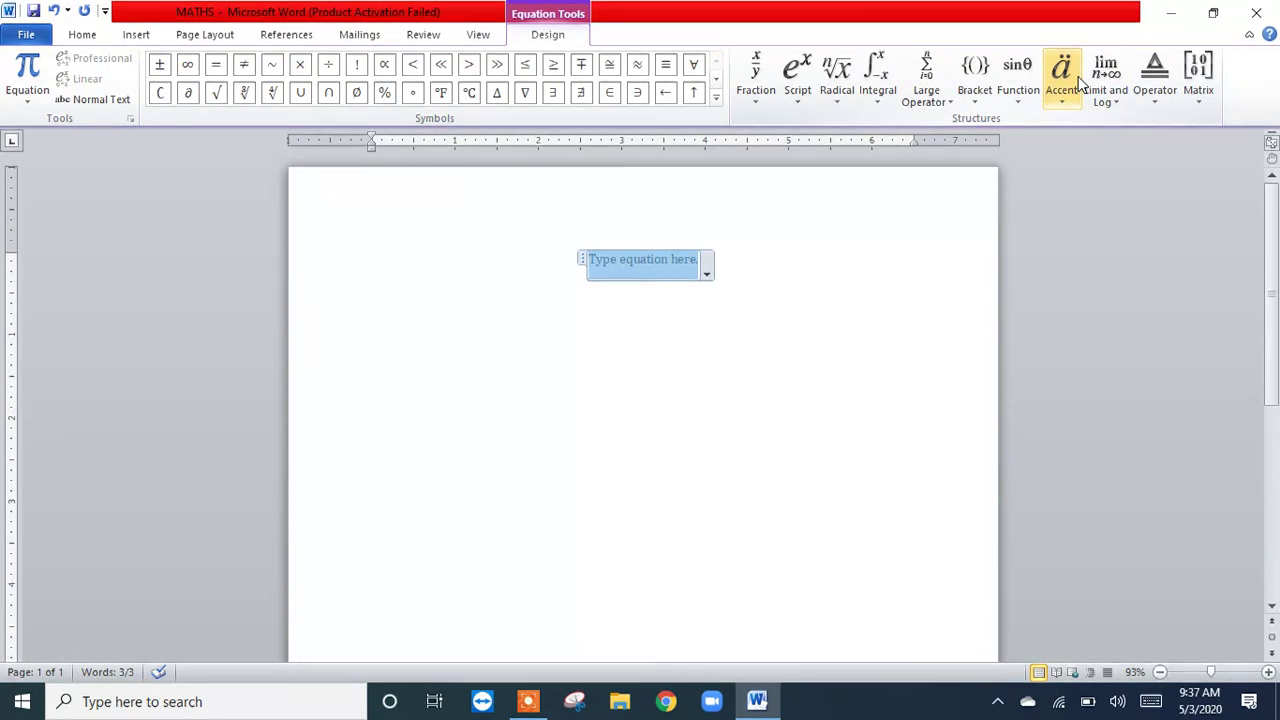
key("BackSpace")
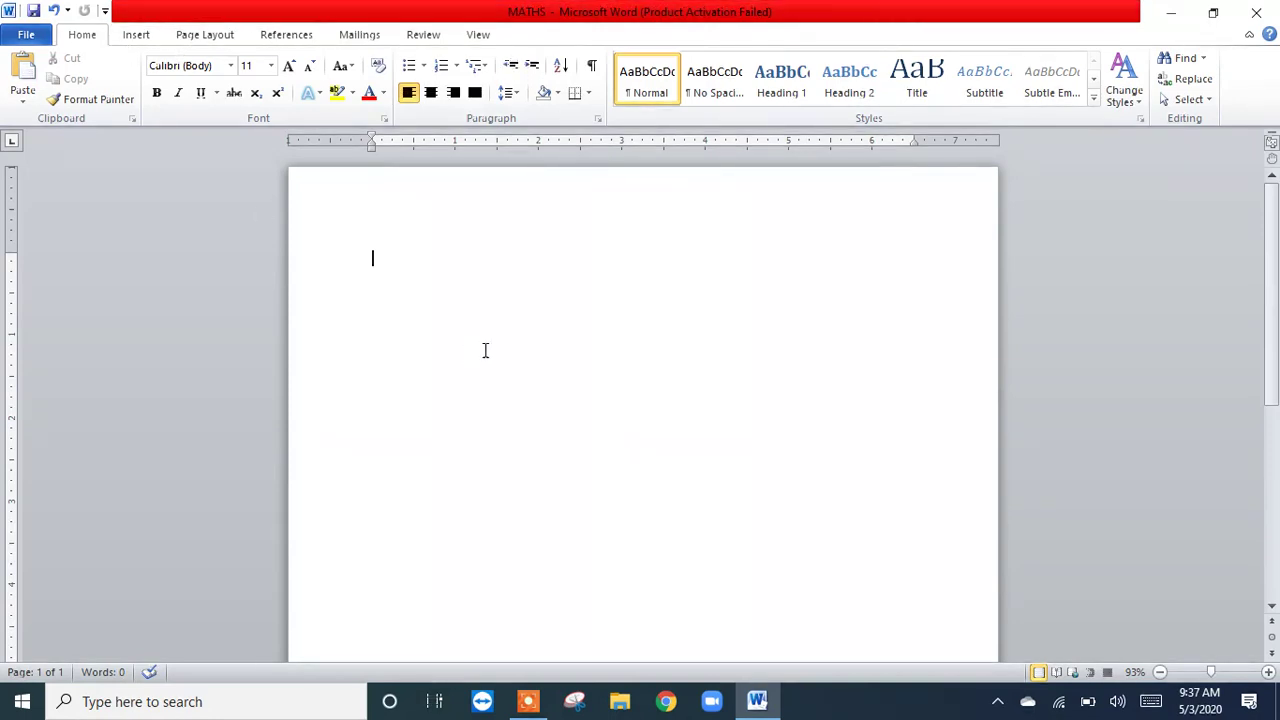
Step: Add the Equation command to the Quick Access Toolbar
left_click(137, 35)
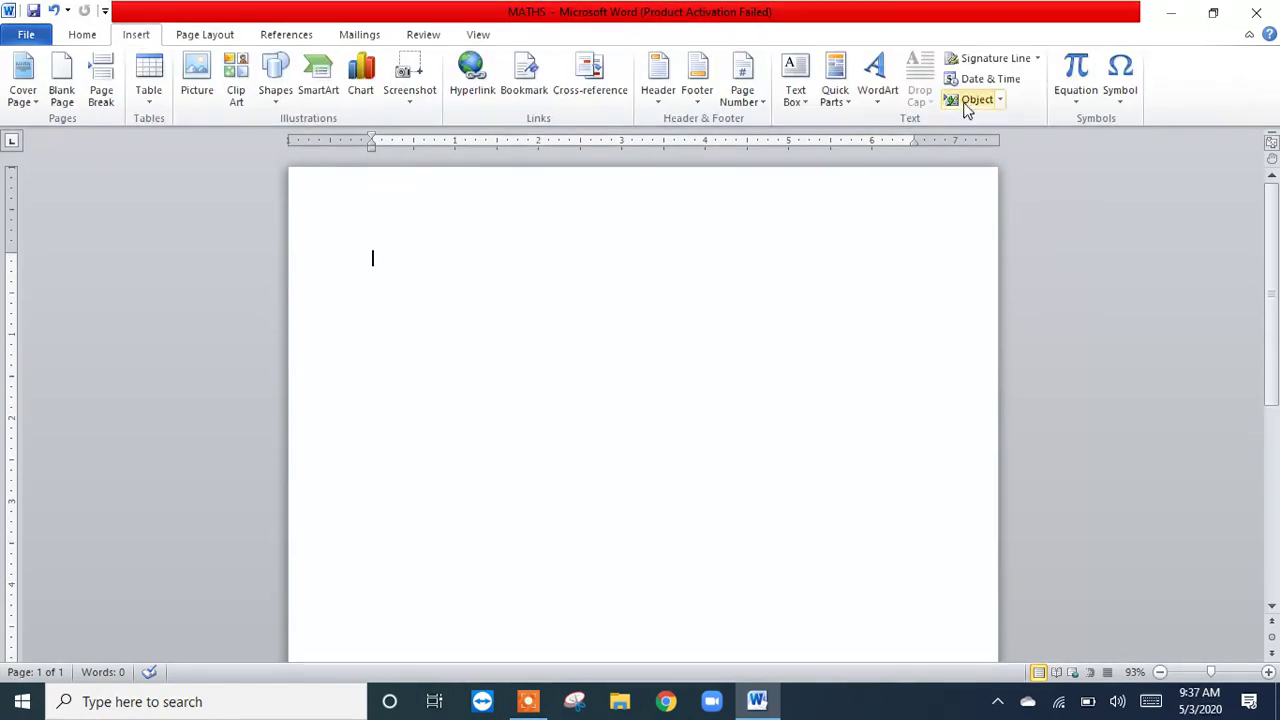
left_click(1075, 77)
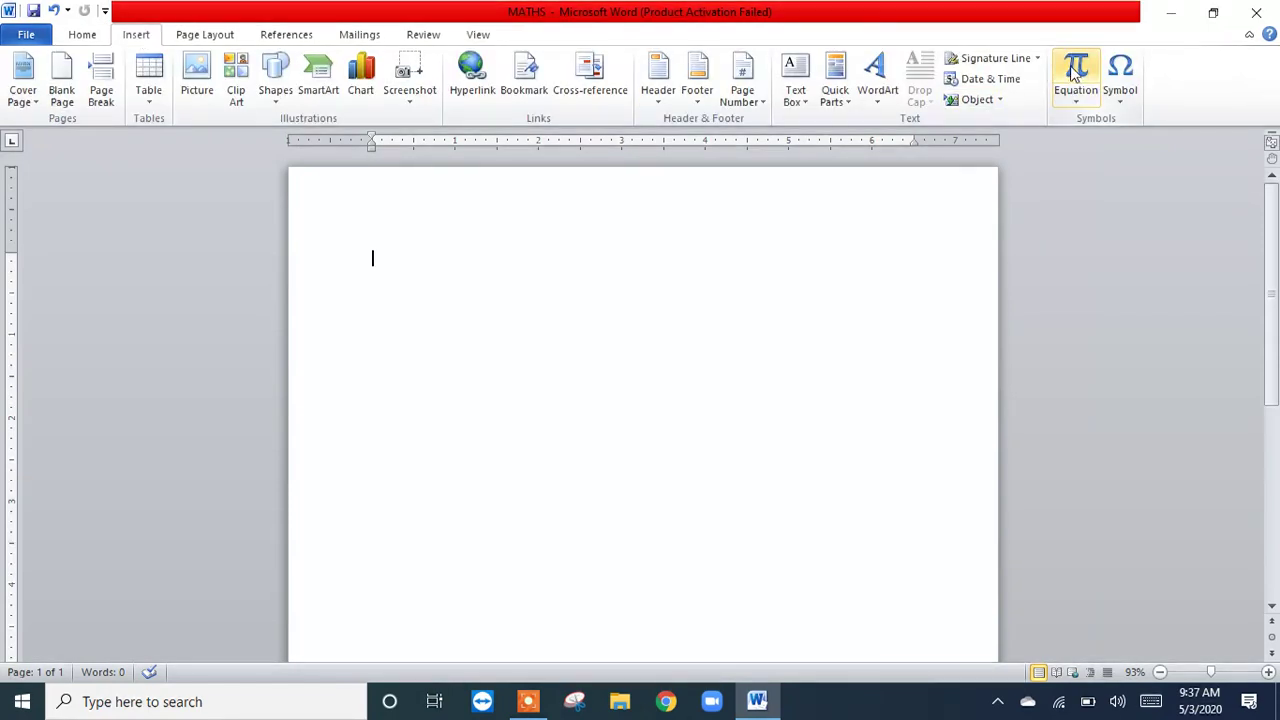
right_click(1073, 76)
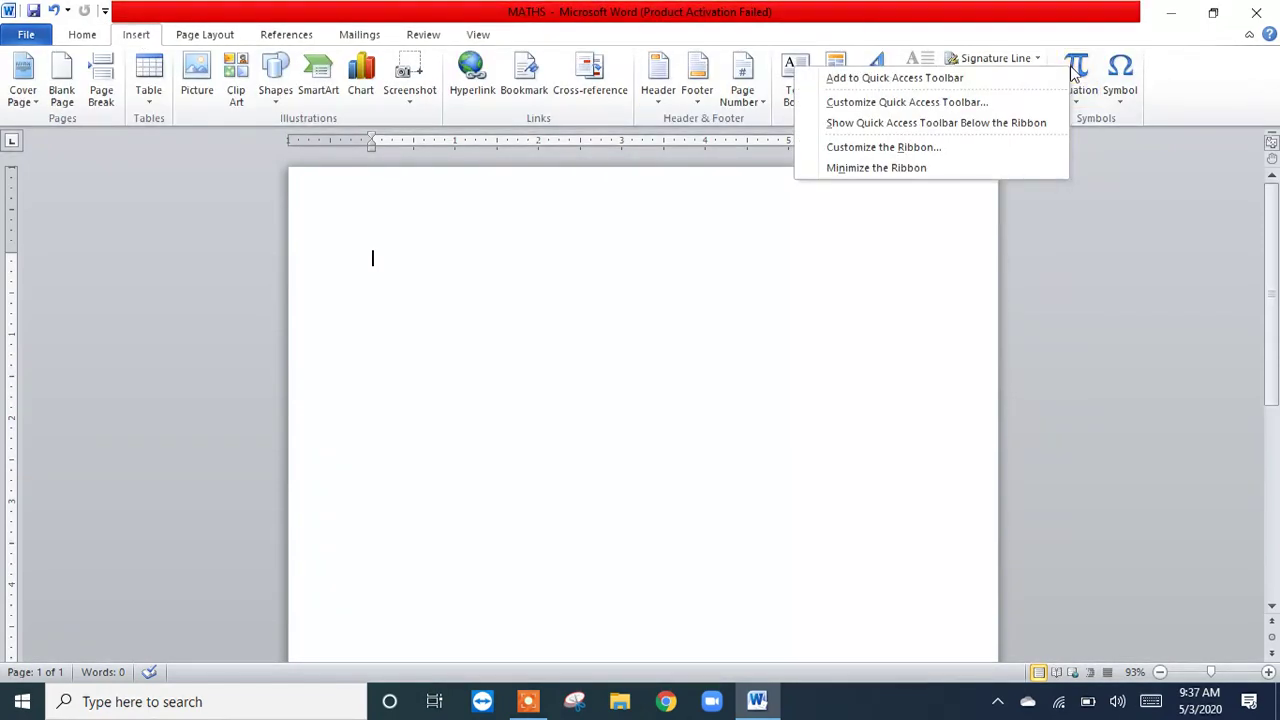
left_click(962, 80)
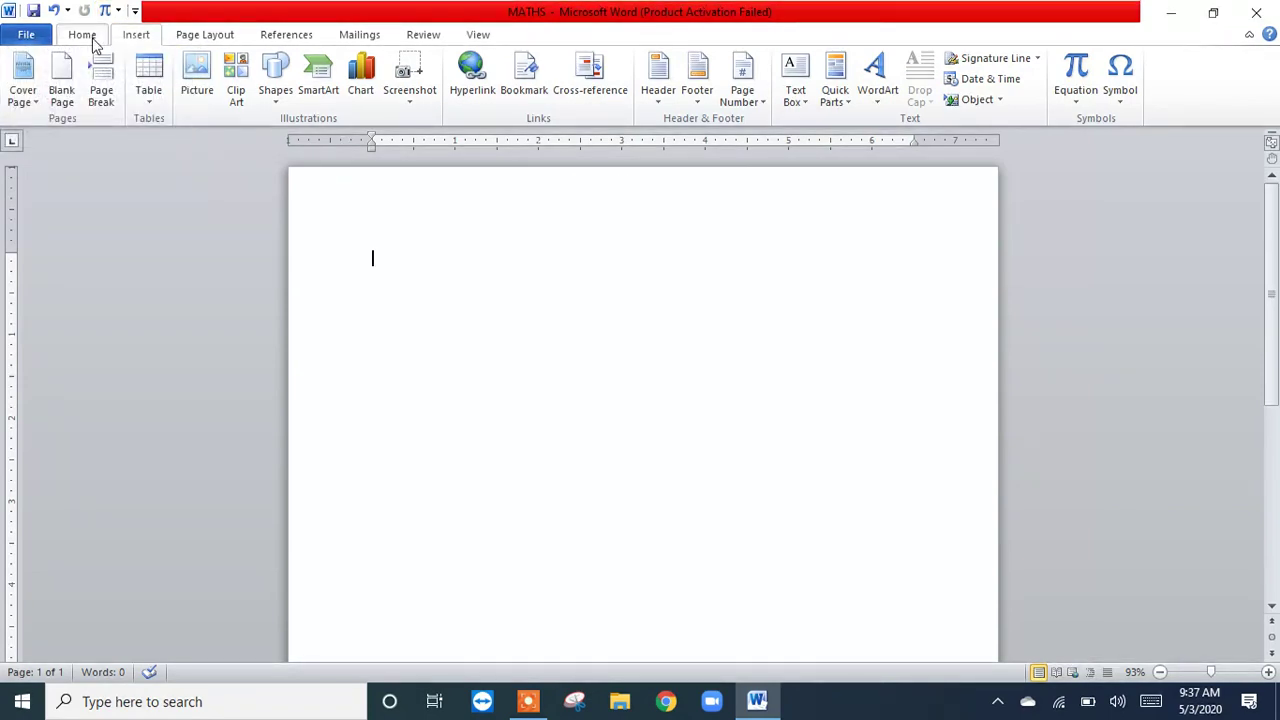
Step: Insert an empty equation with the new quick-access Equation shortcut, and remove both the equation and the shortcut
left_click(90, 38)
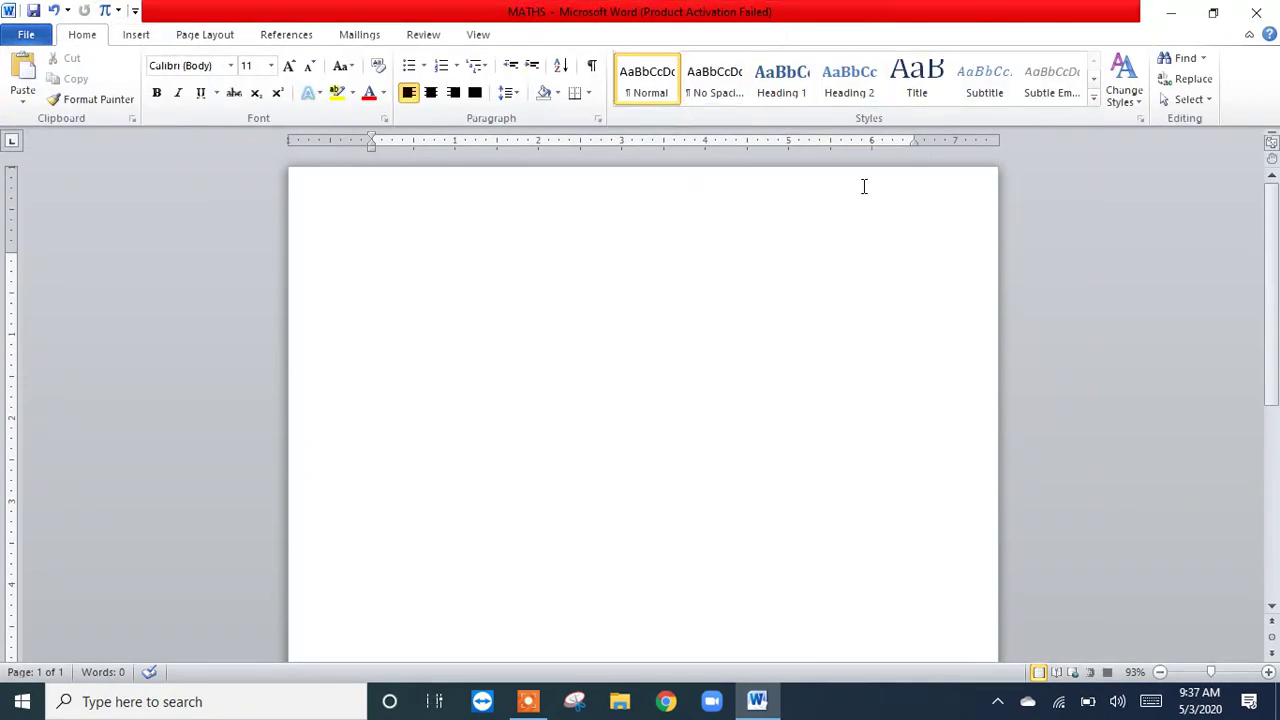
left_click(105, 11)
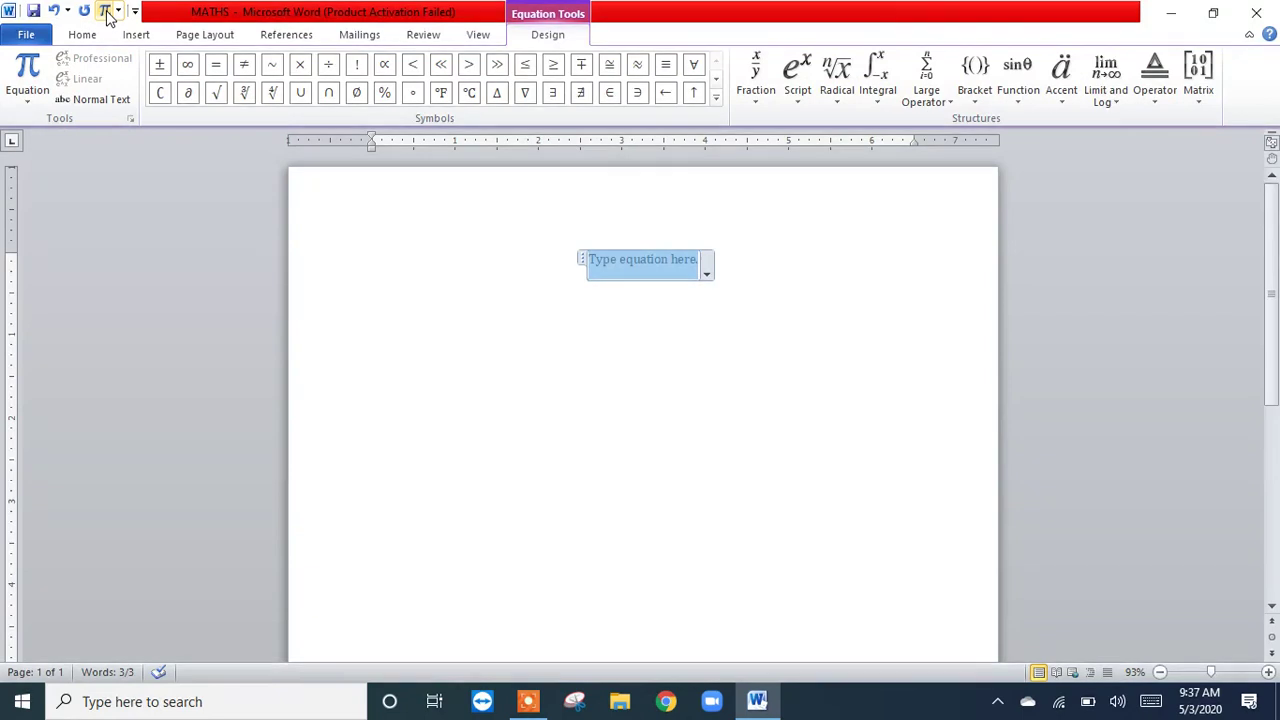
key("BackSpace")
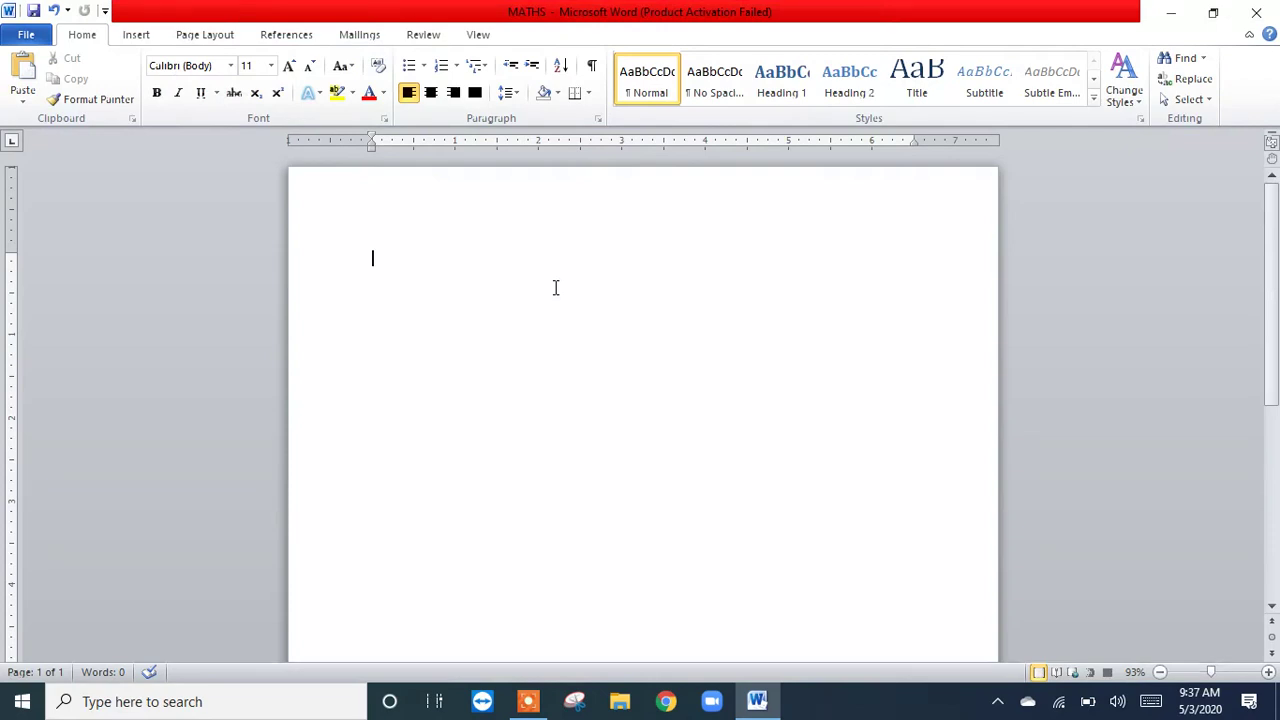
Step: Add the Equation command to the Quick Access Toolbar again and use it to insert an empty equation
left_click(135, 36)
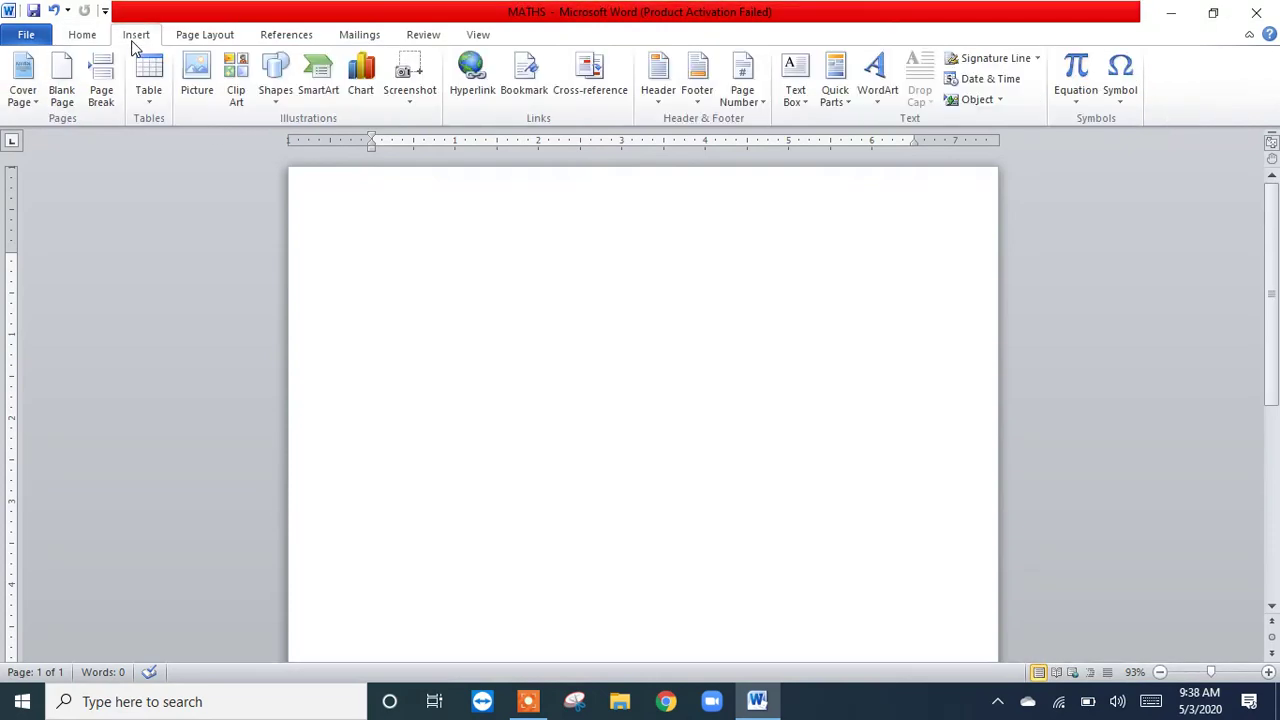
right_click(1073, 77)
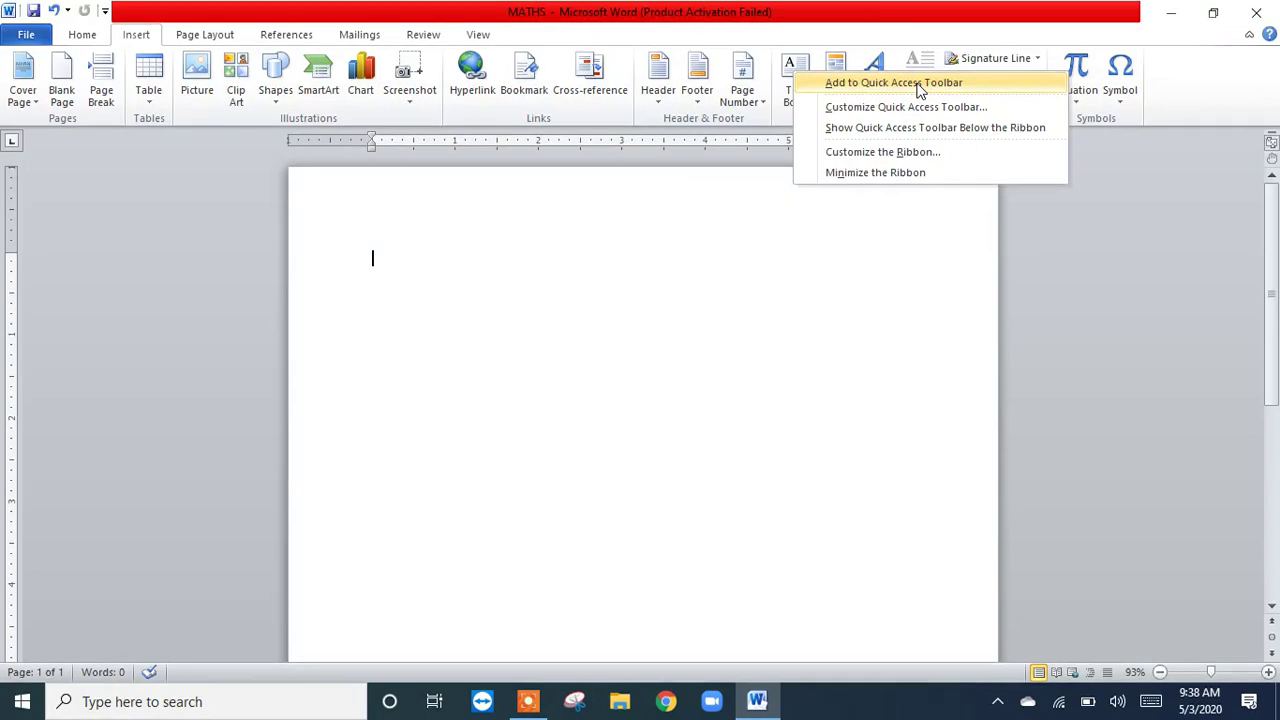
left_click(918, 85)
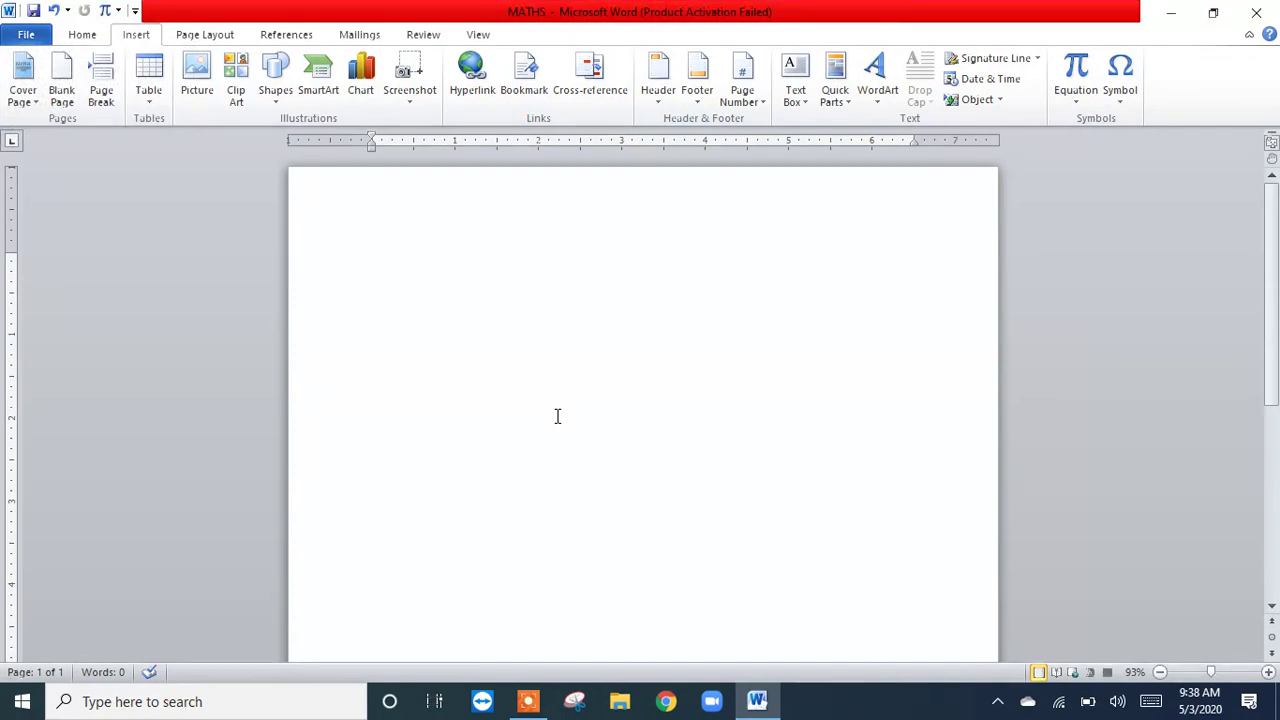
left_click(104, 12)
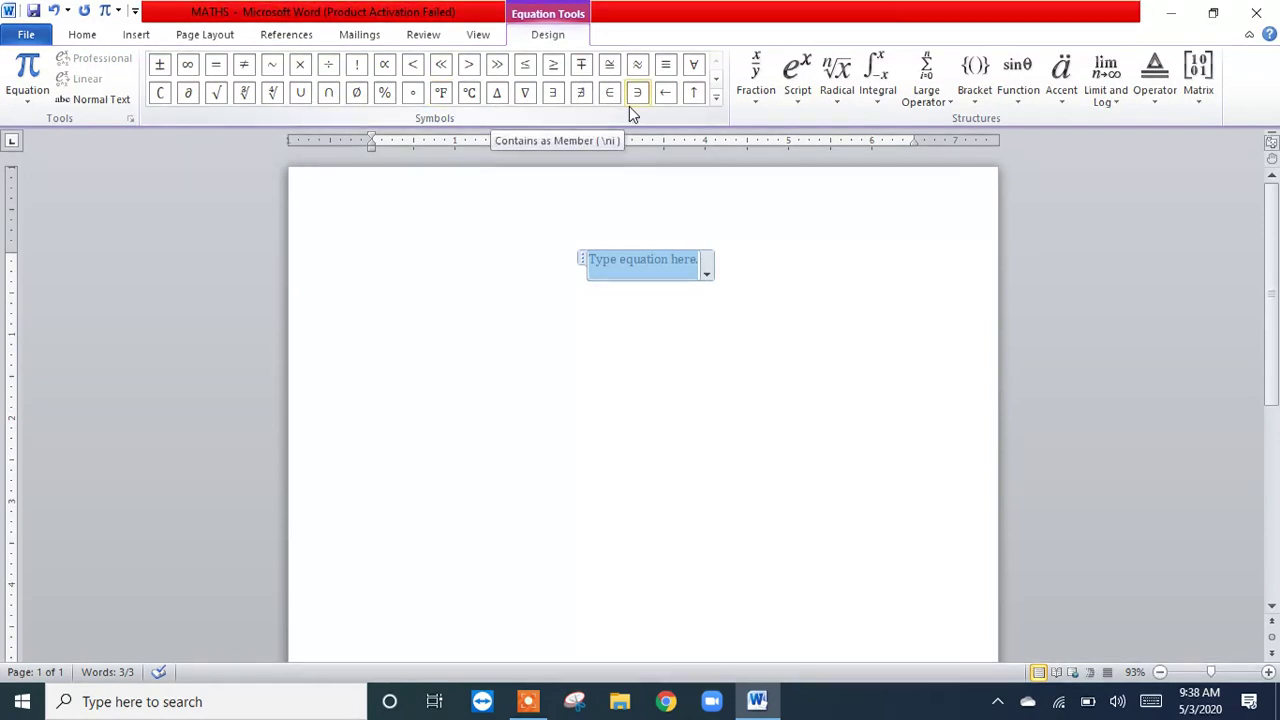
Step: Examine the equation symbol gallery's Basic Math, Greek Letters, Letter-Like Symbols and Operators sets without inserting a symbol
left_click(718, 82)
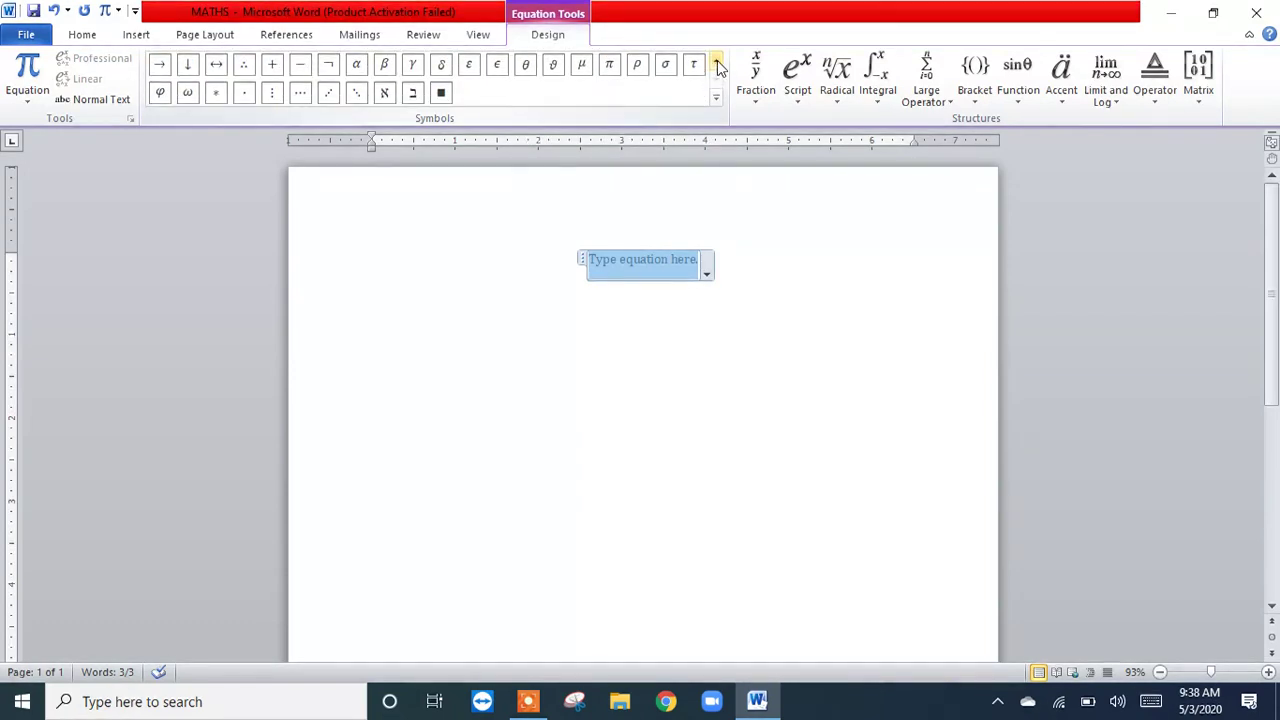
left_click(718, 66)
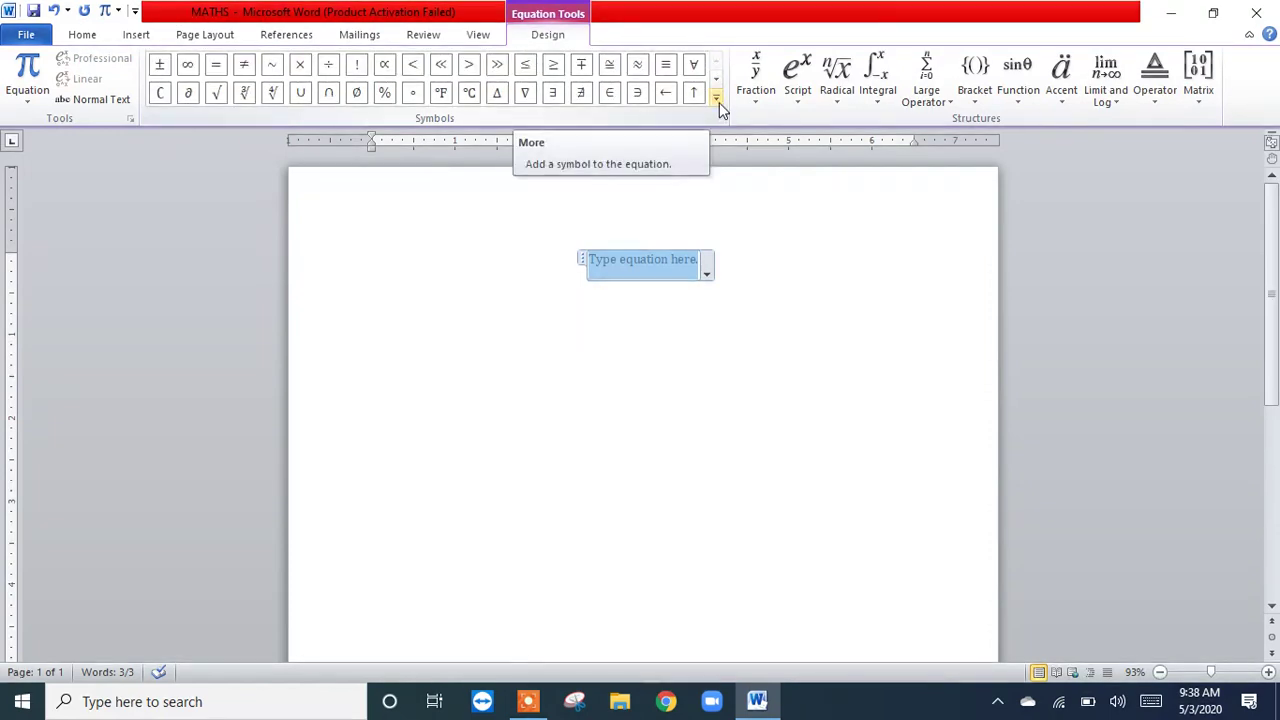
left_click(719, 102)
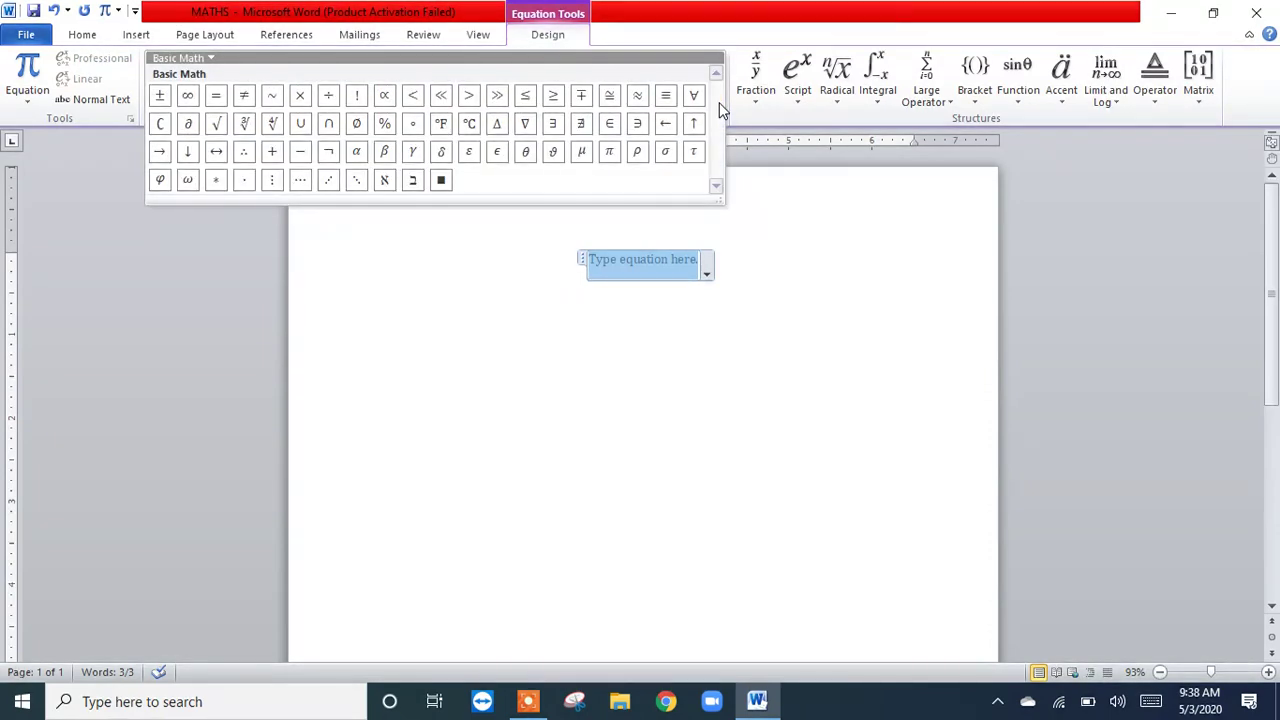
left_click(210, 57)
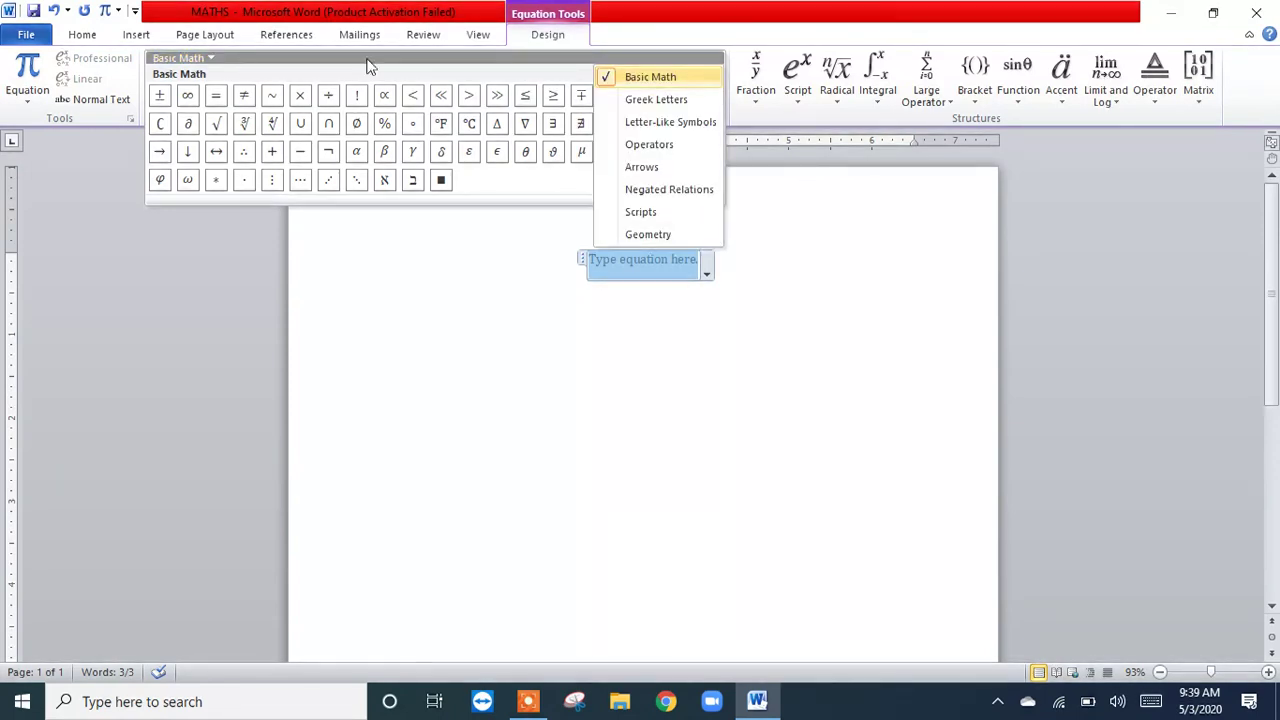
left_click(685, 106)
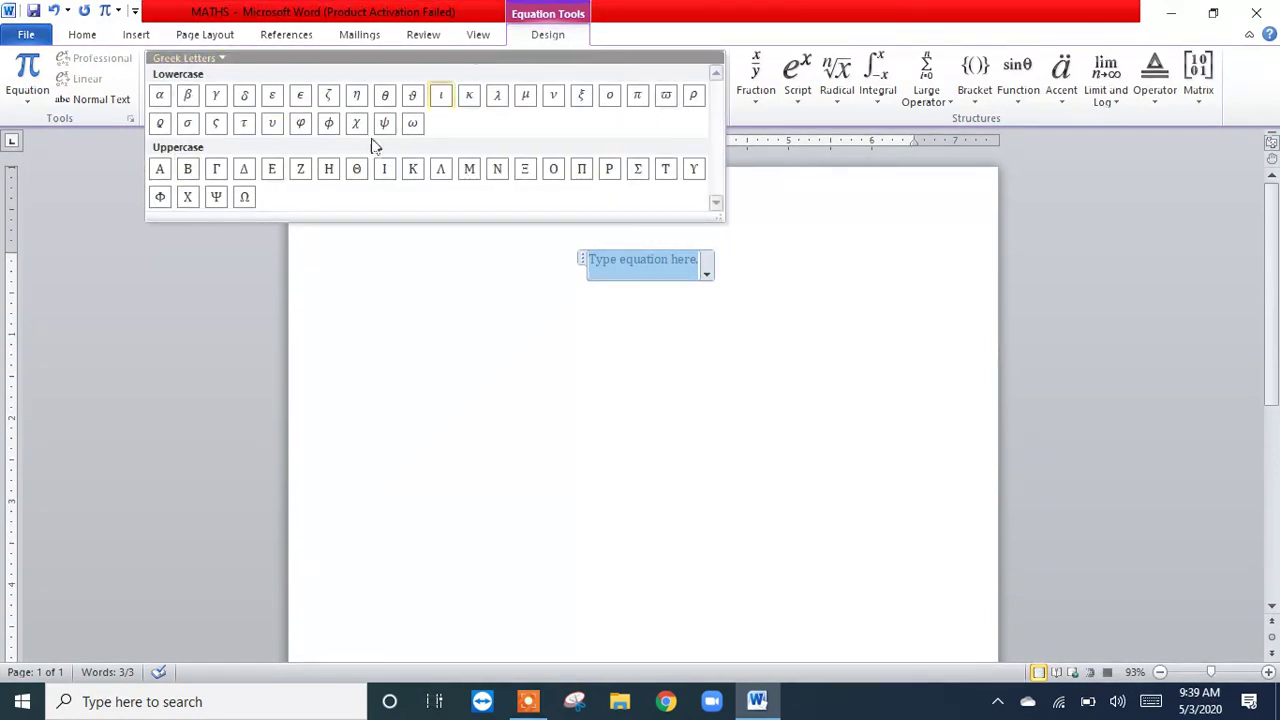
left_click(226, 58)
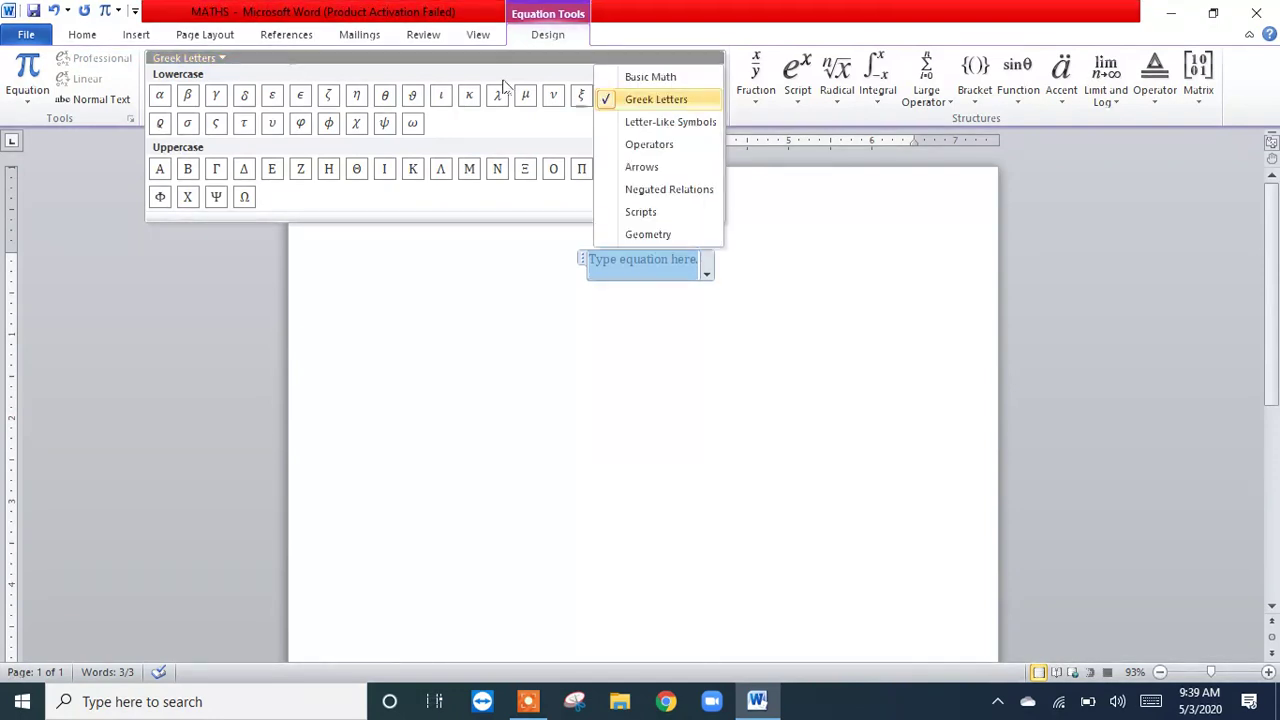
left_click(640, 123)
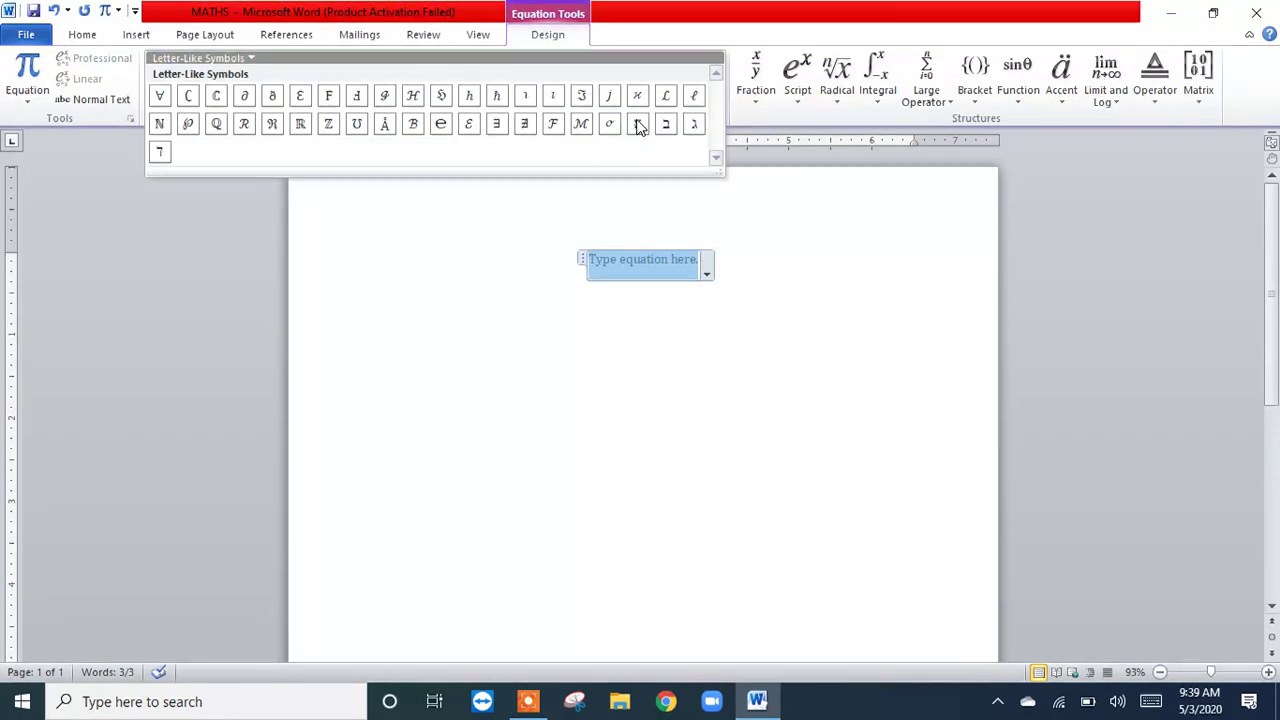
left_click(249, 60)
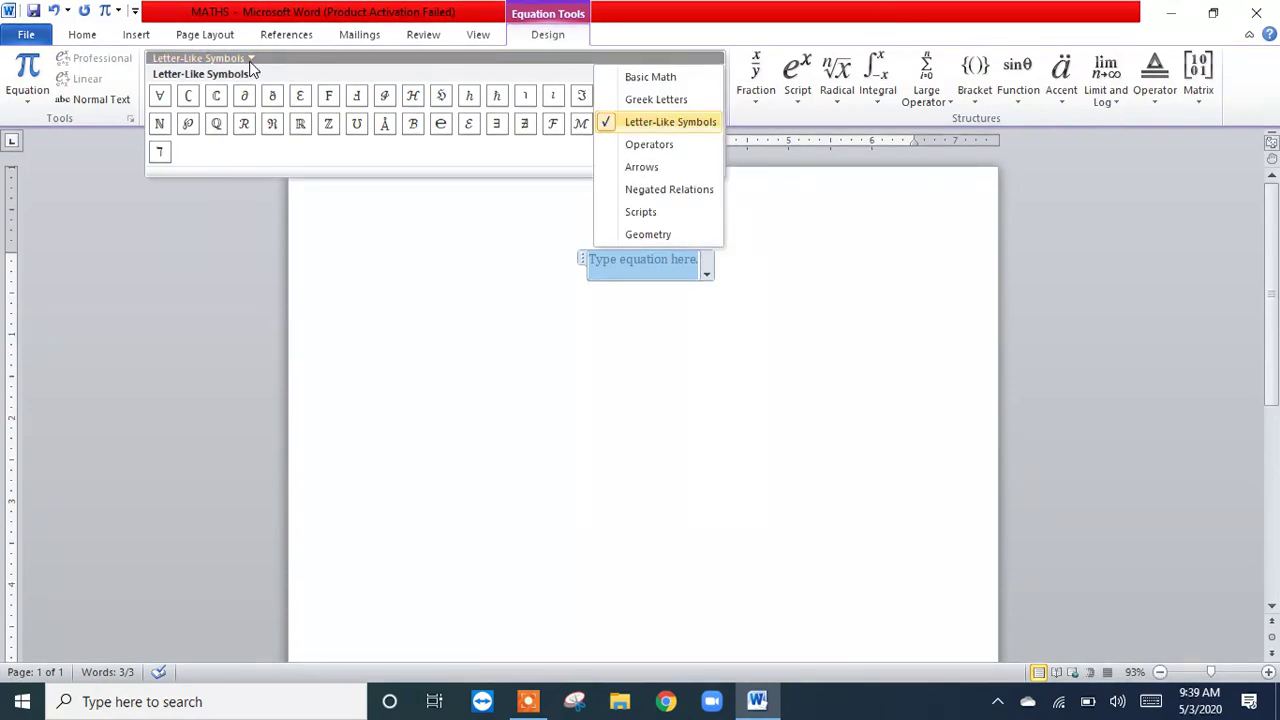
left_click(645, 145)
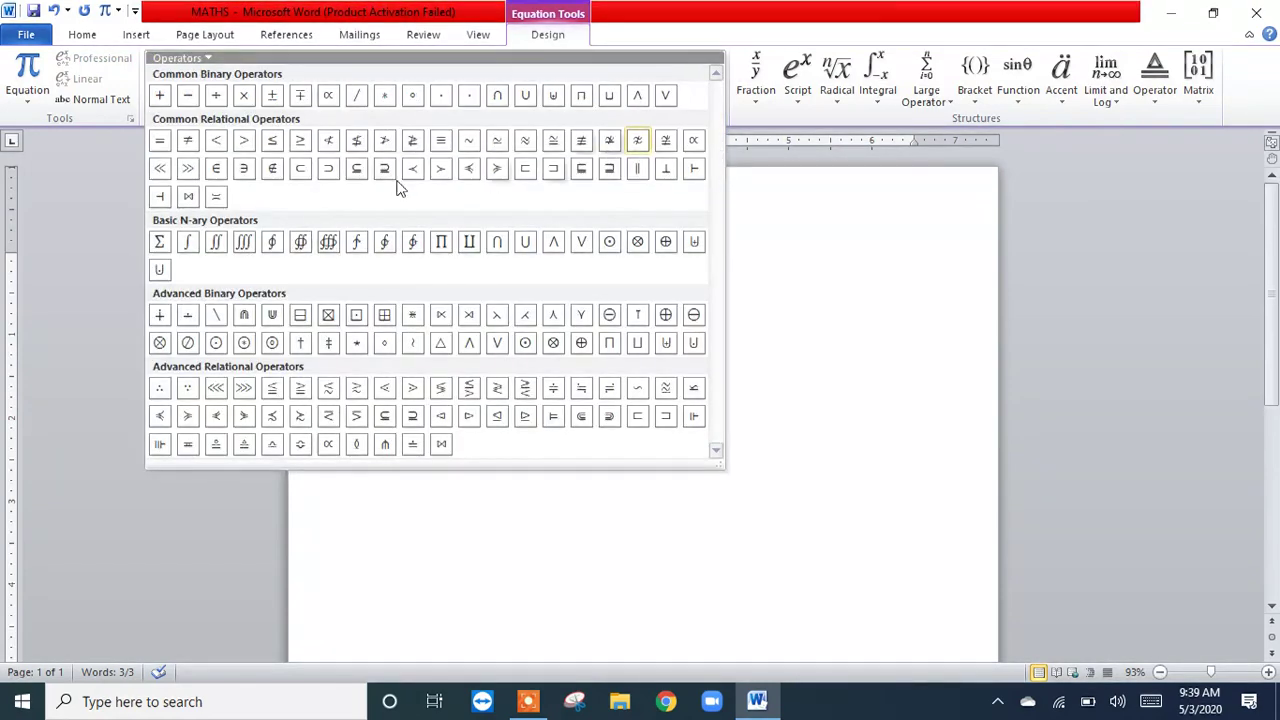
Step: Look through the Arrows, Negated Relations, Scripts and Geometry symbol sets, return to Basic Math and close the gallery
left_click(206, 58)
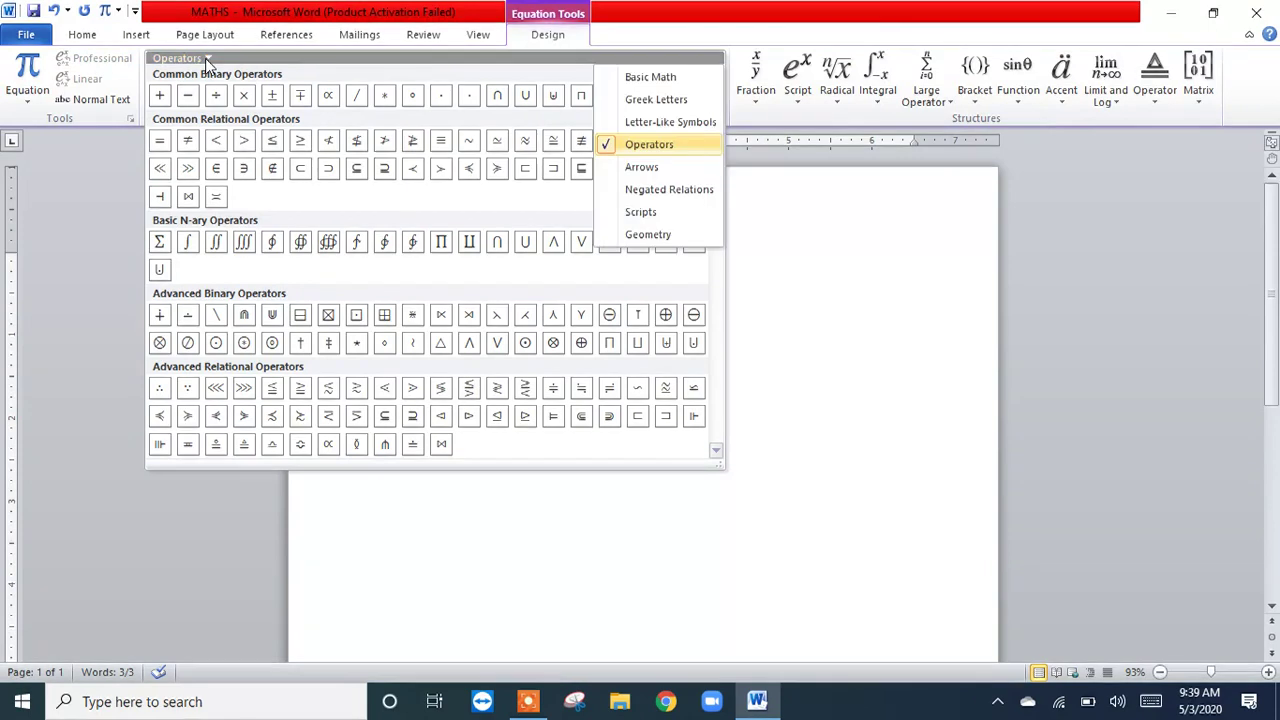
left_click(621, 176)
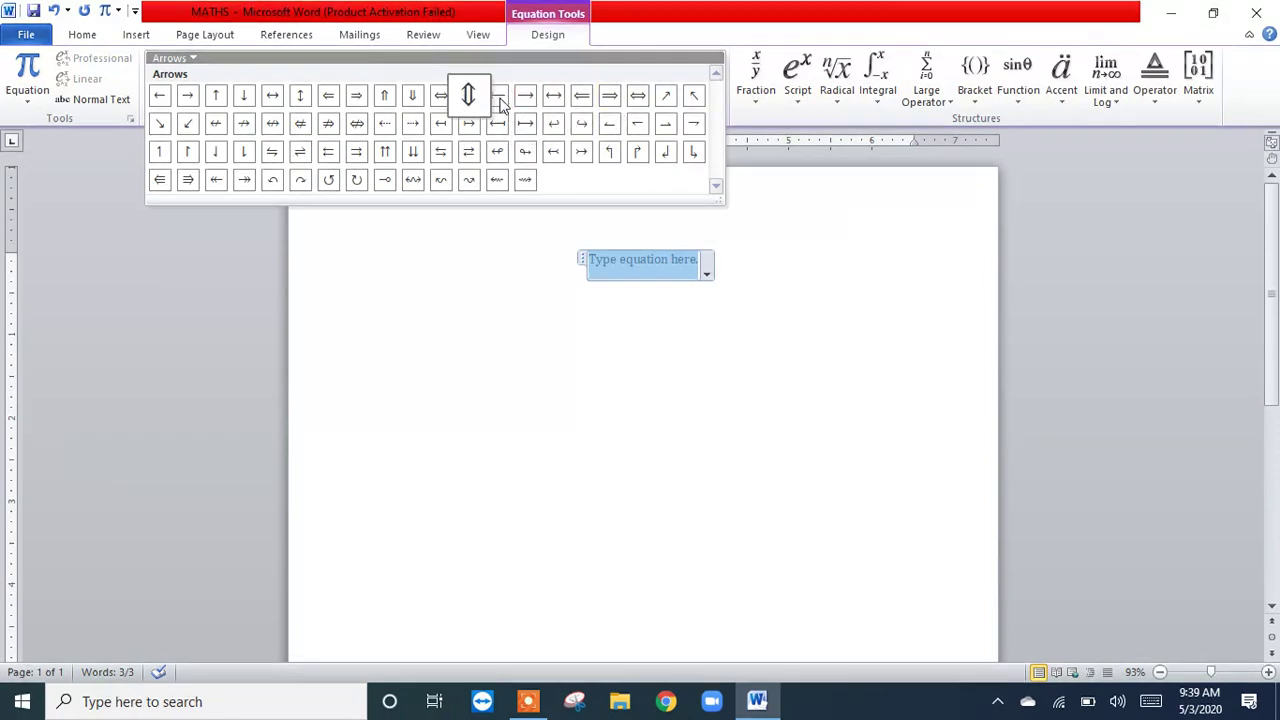
left_click(187, 62)
left_click(693, 192)
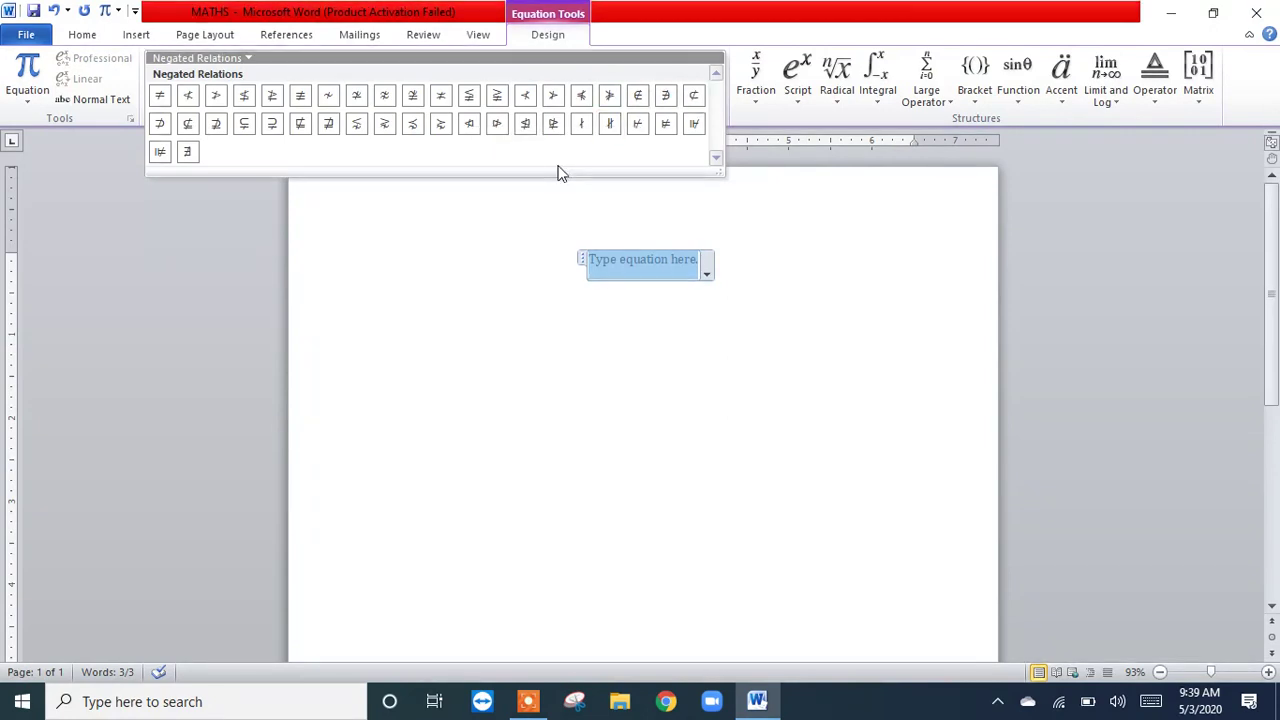
left_click(249, 58)
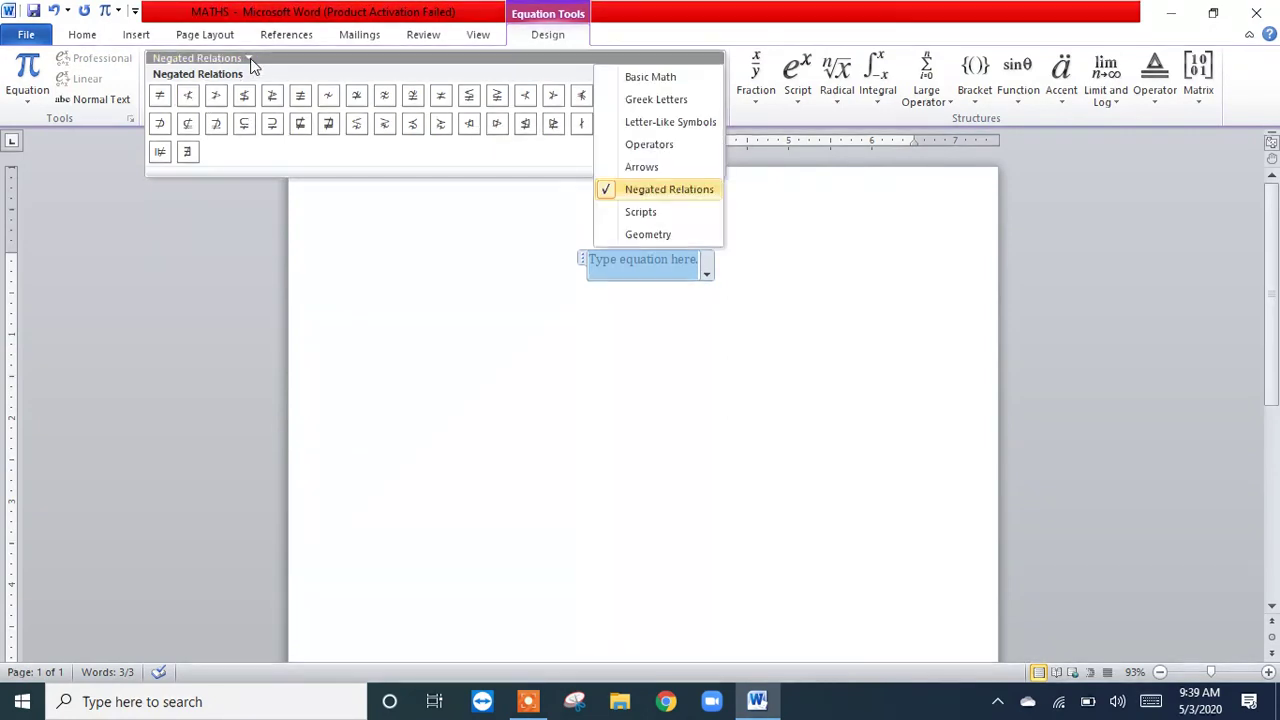
left_click(656, 212)
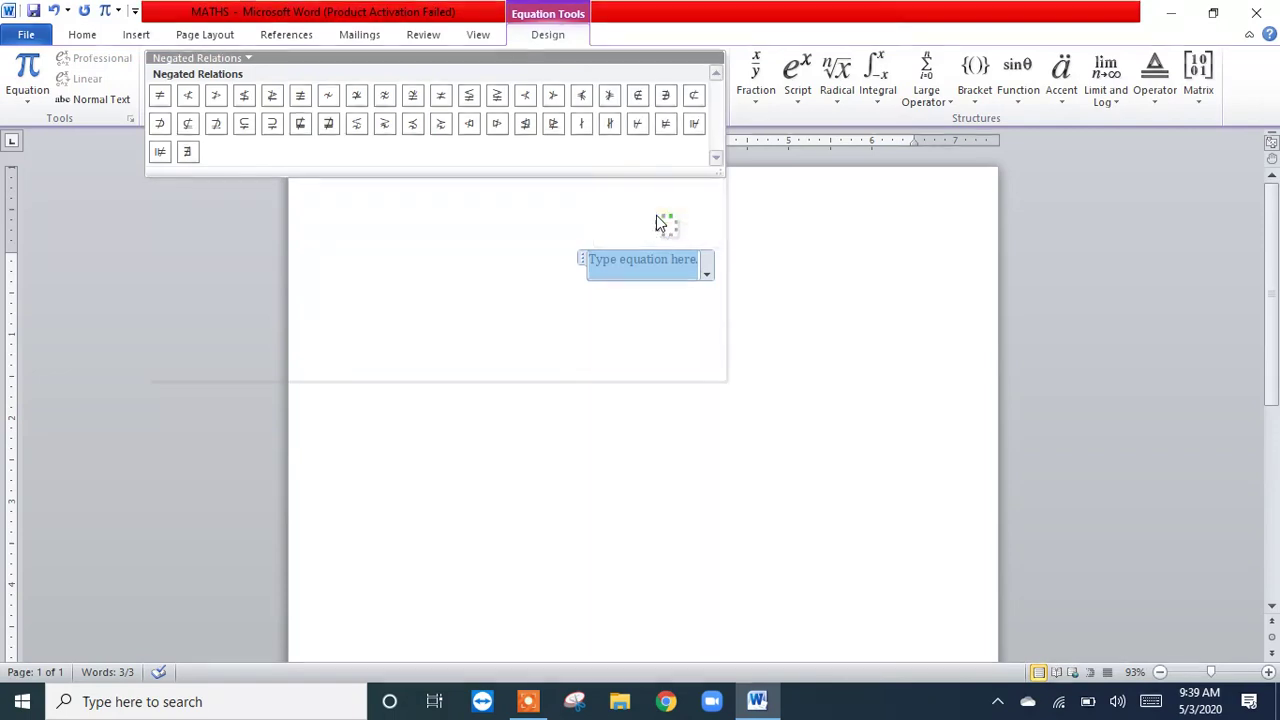
left_click(199, 60)
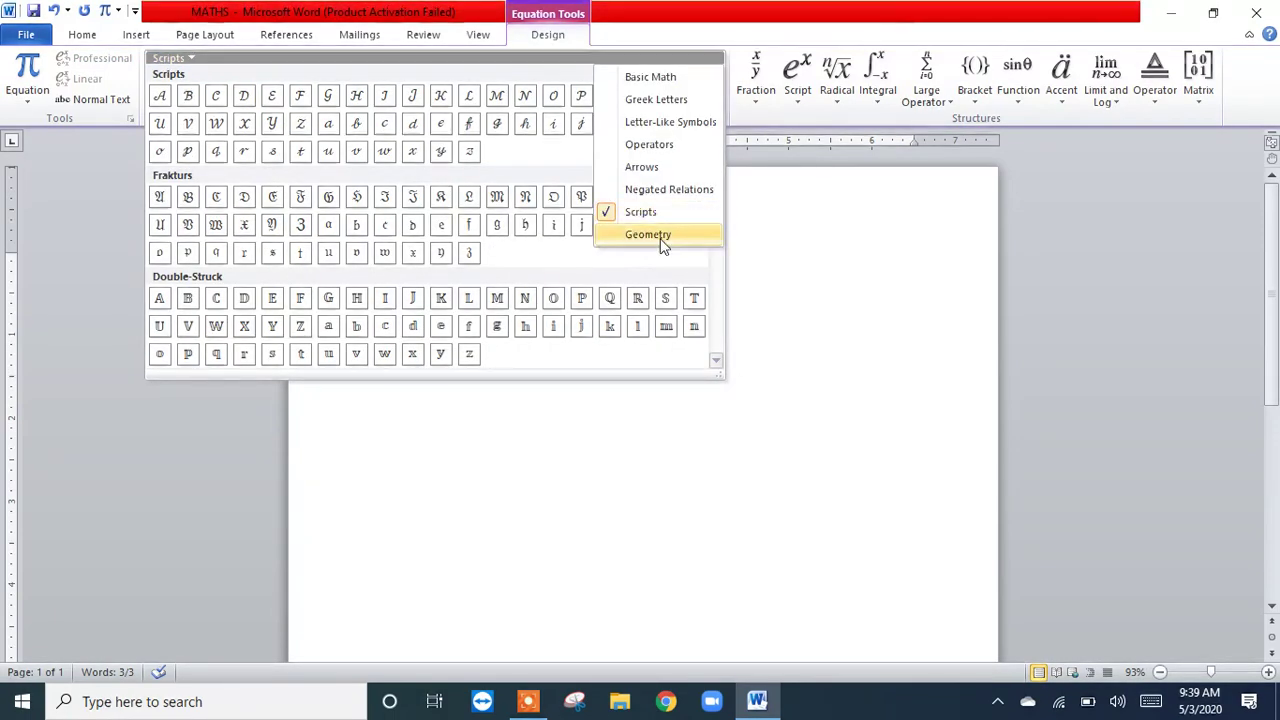
left_click(660, 236)
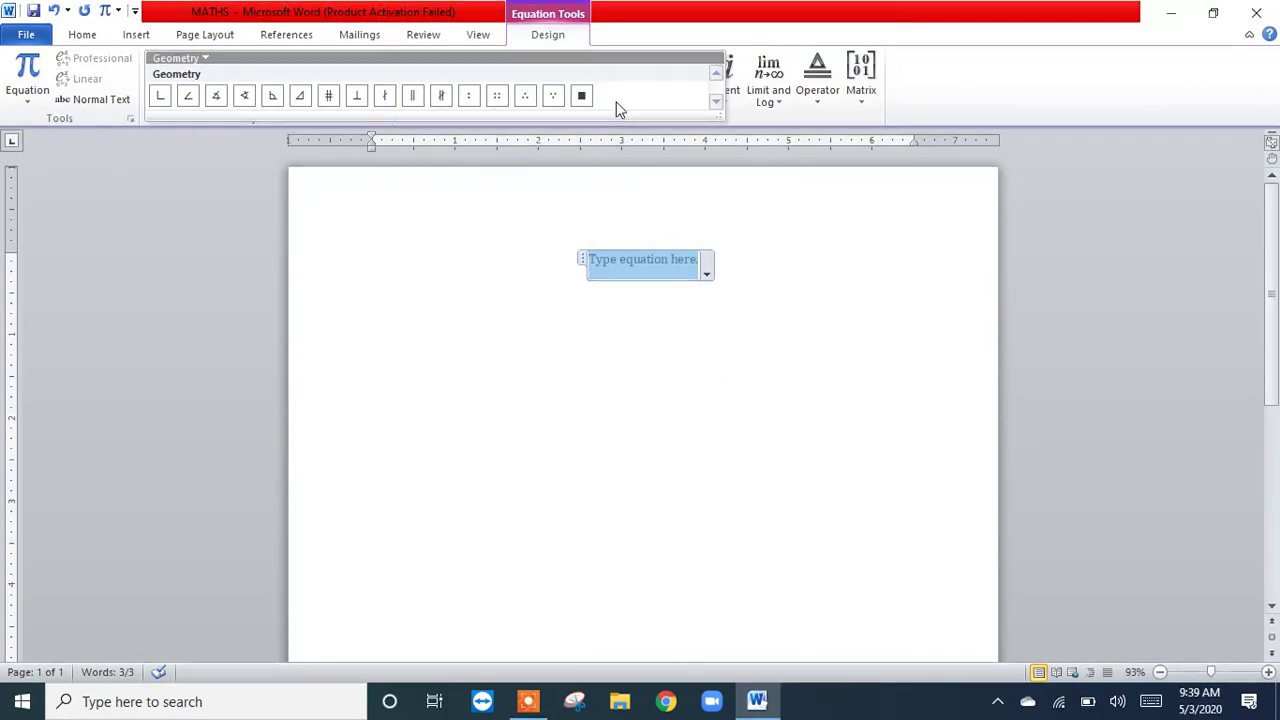
left_click(205, 59)
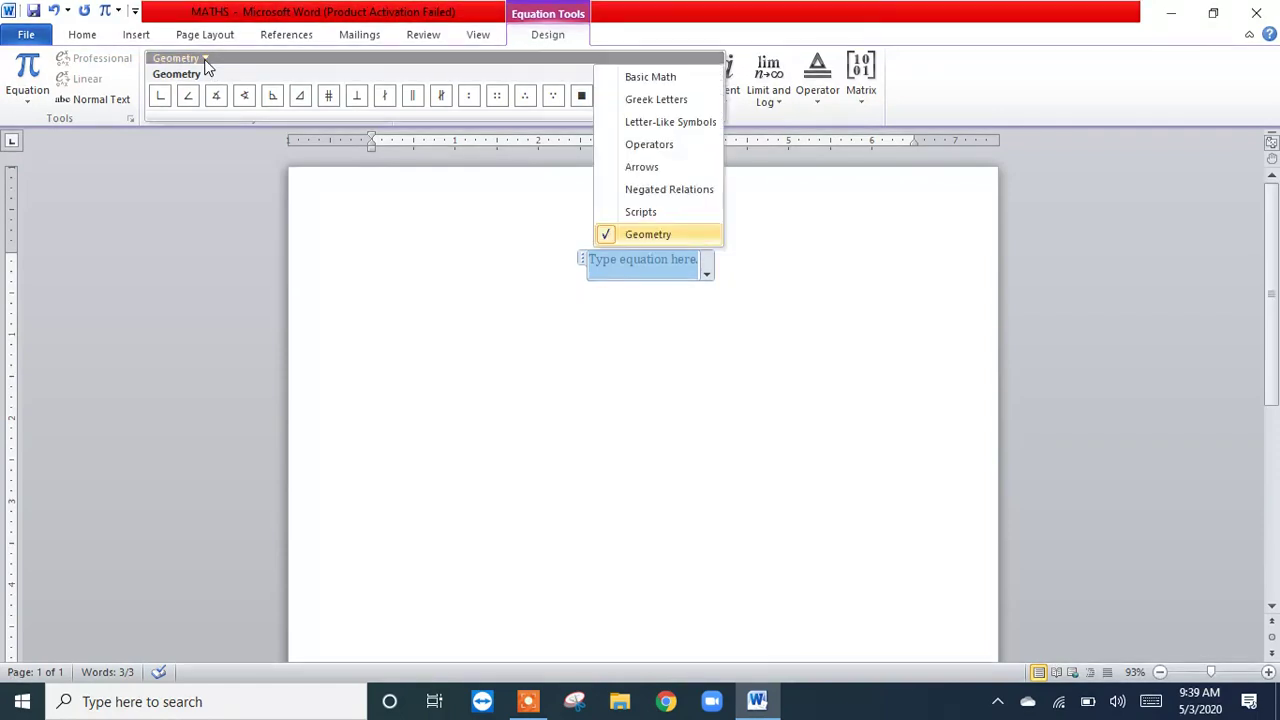
left_click(639, 77)
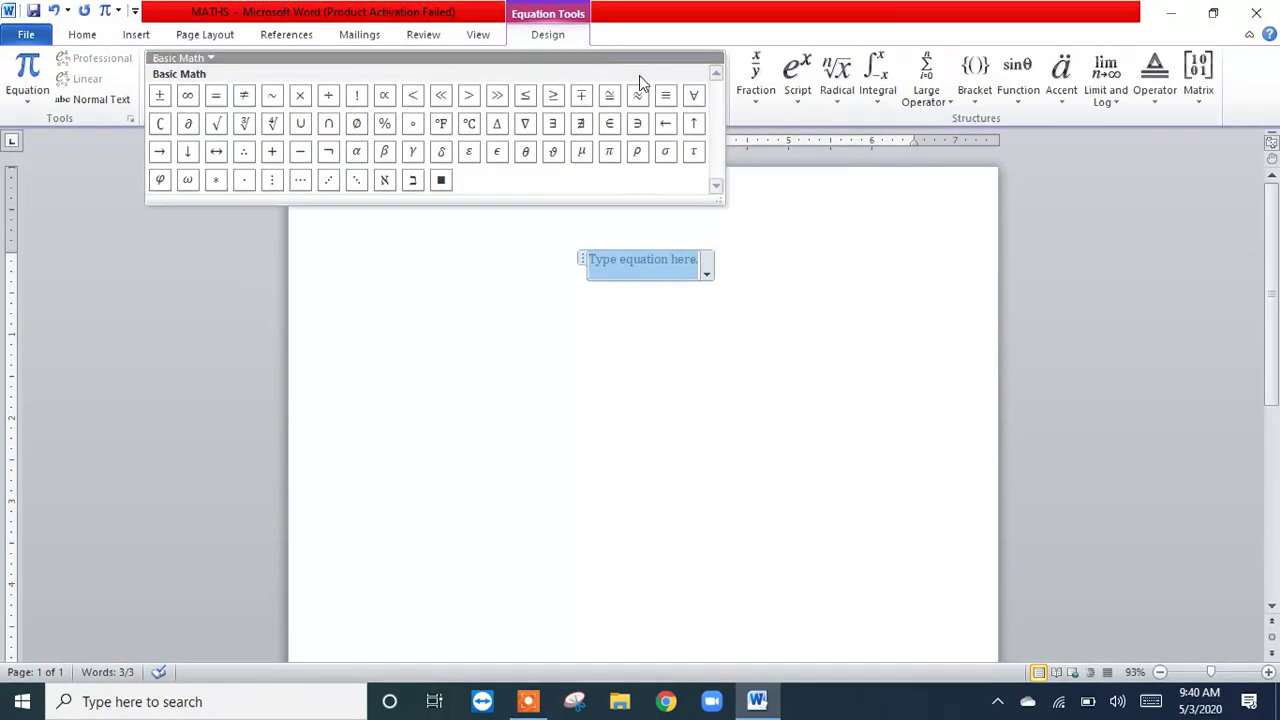
left_click(863, 407)
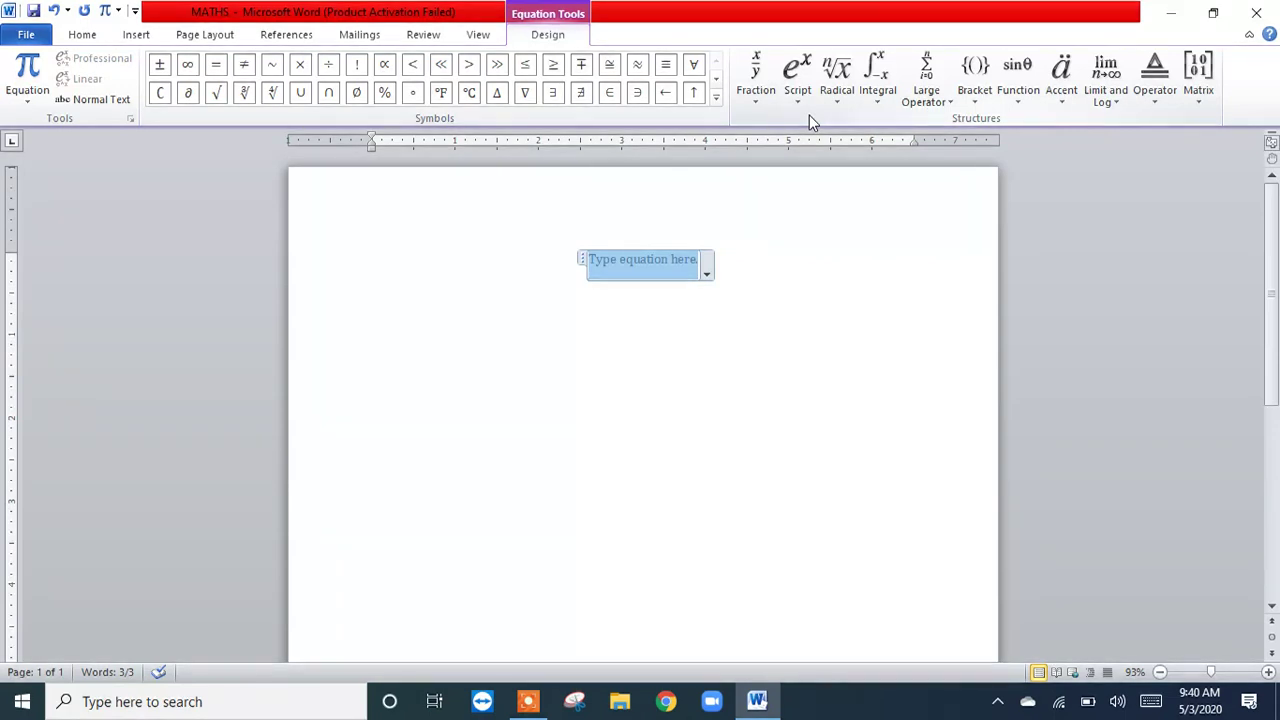
Step: Insert an empty stacked fraction into the equation
left_click(757, 110)
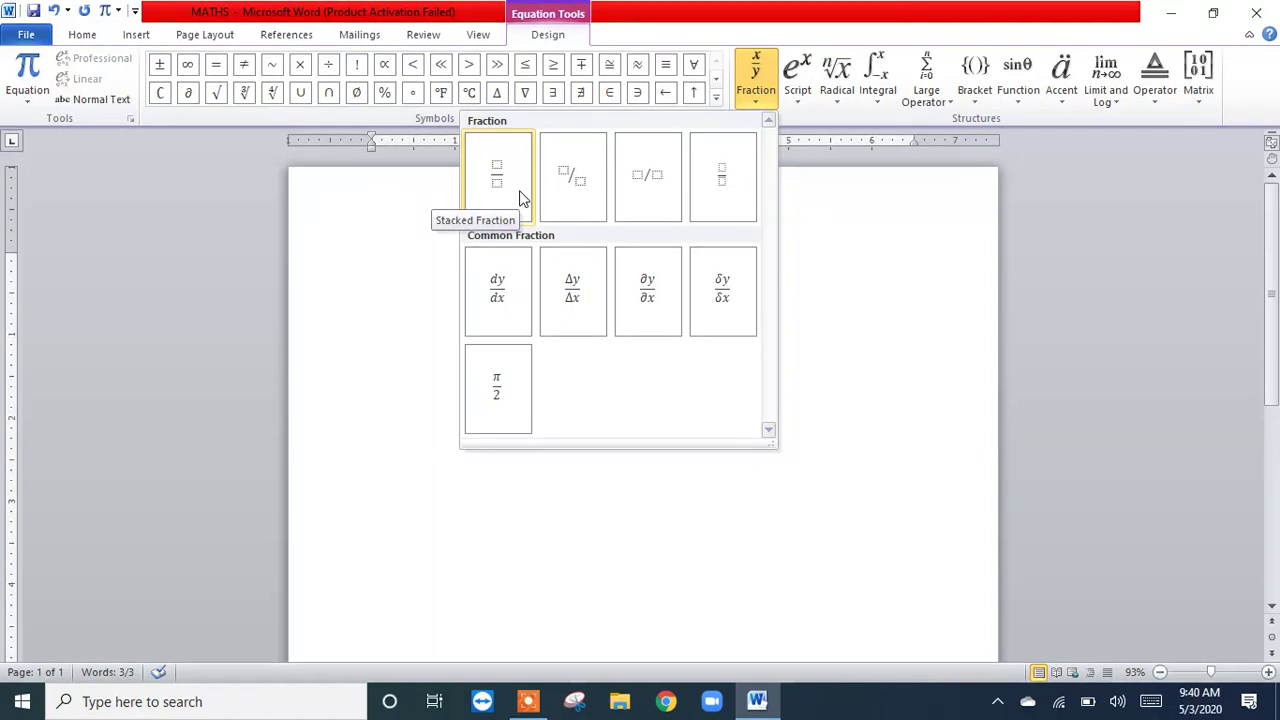
left_click(520, 197)
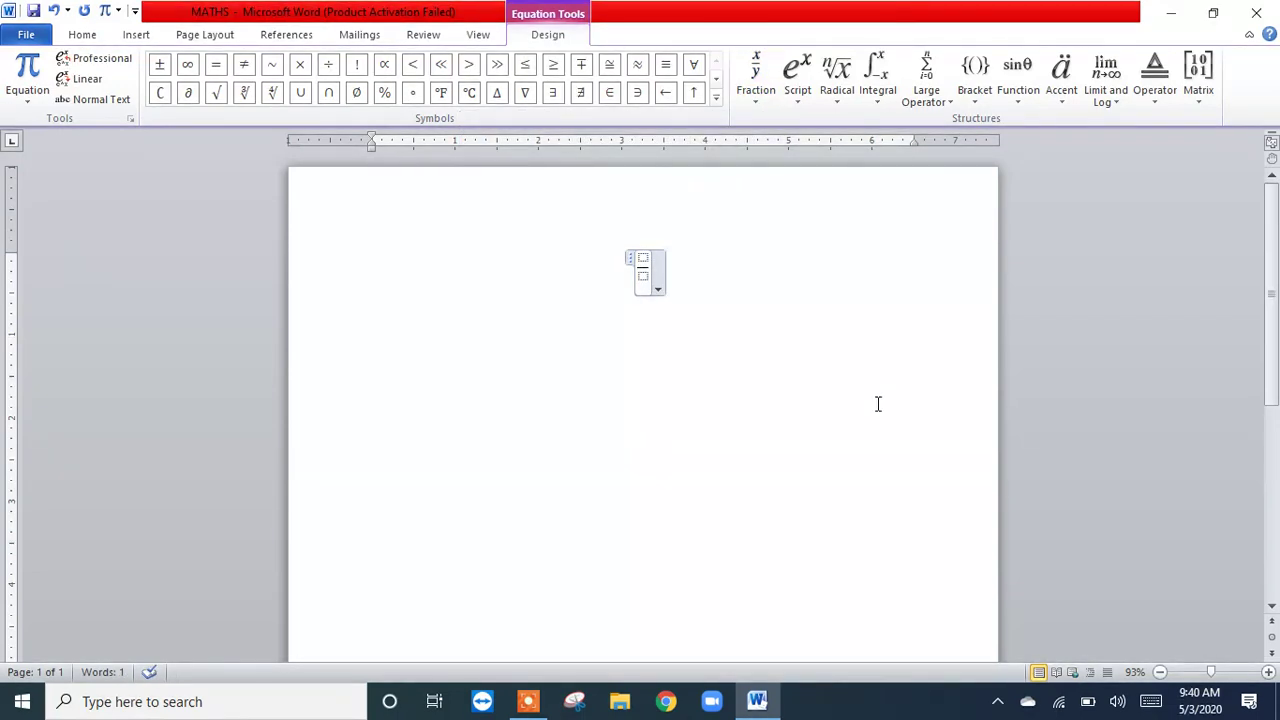
Step: Enter x as the fraction's numerator and move to the empty denominator
left_click(643, 257)
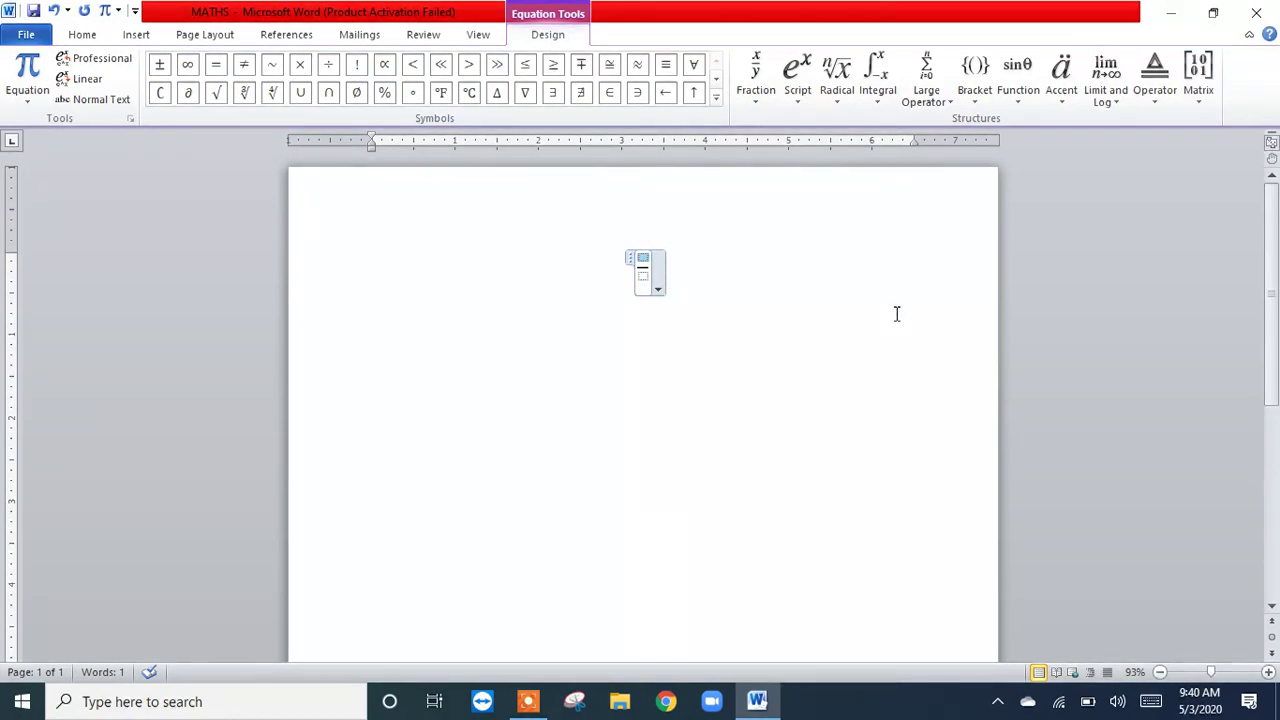
type("xx")
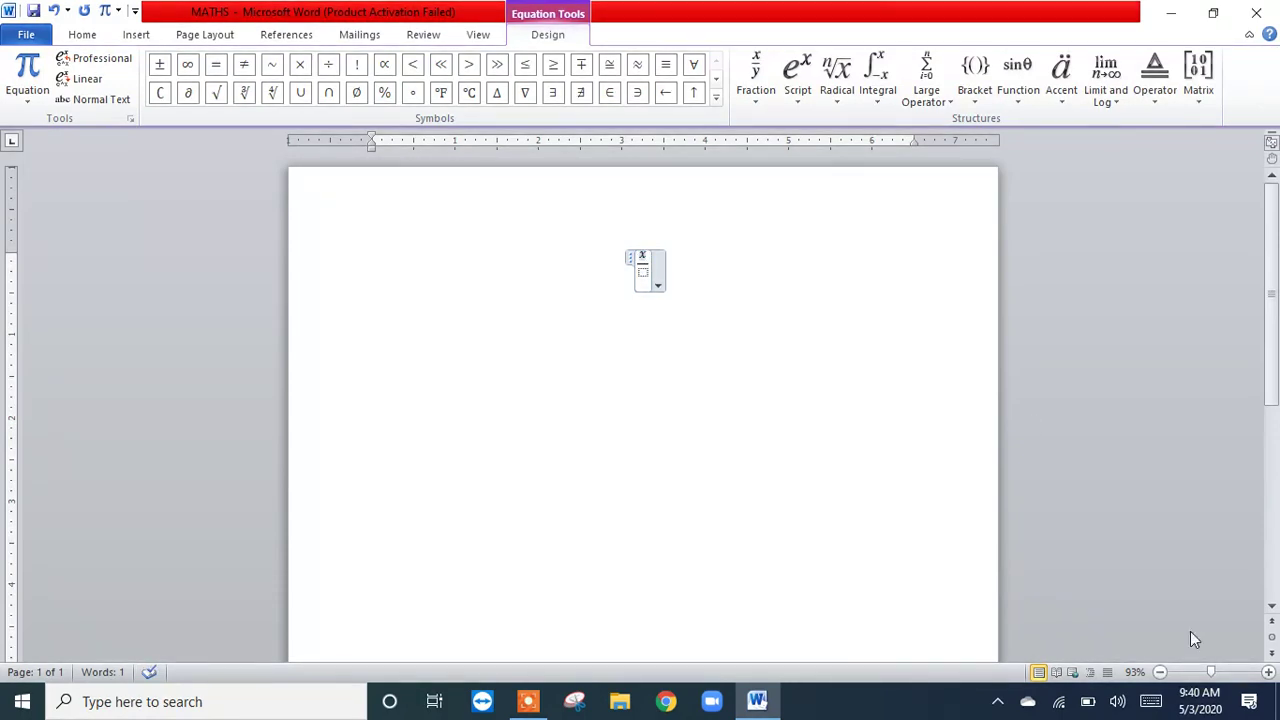
left_click_drag(1213, 673, 1220, 676)
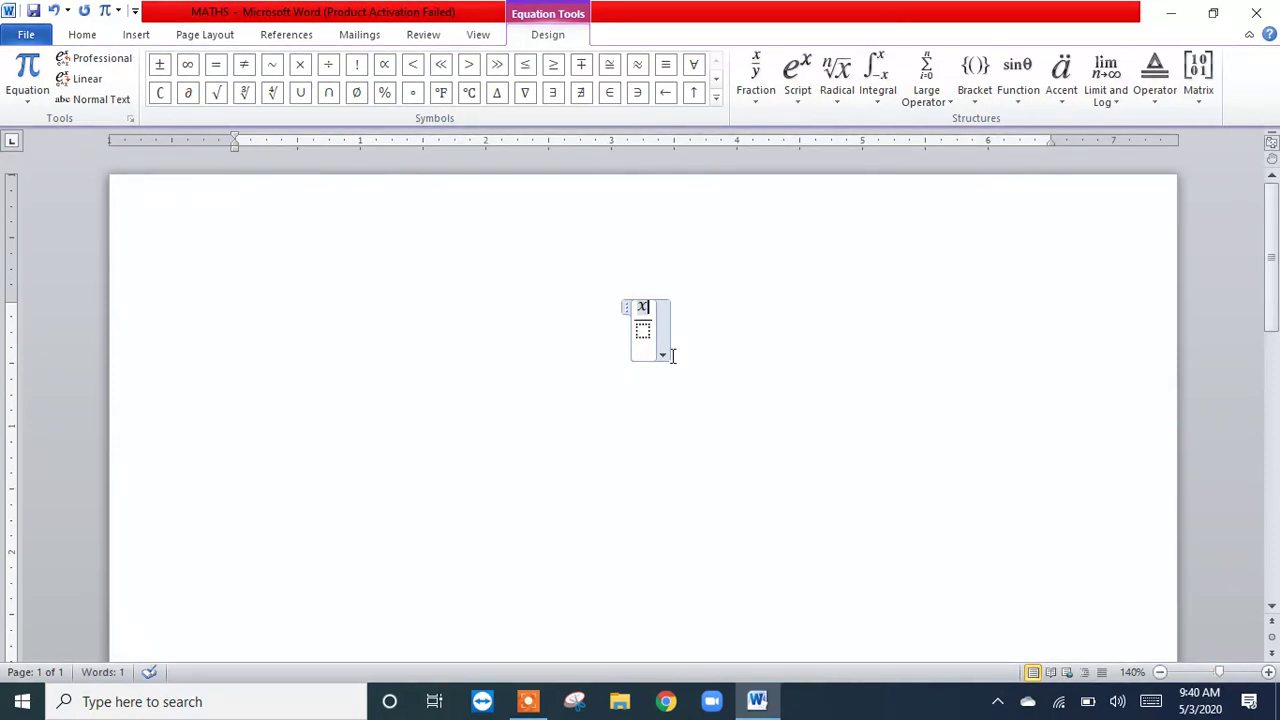
key("Down")
Step: Switch to the desktop's key board picture in Photos to examine the arrow keys, close it and return to Word
left_click(1170, 14)
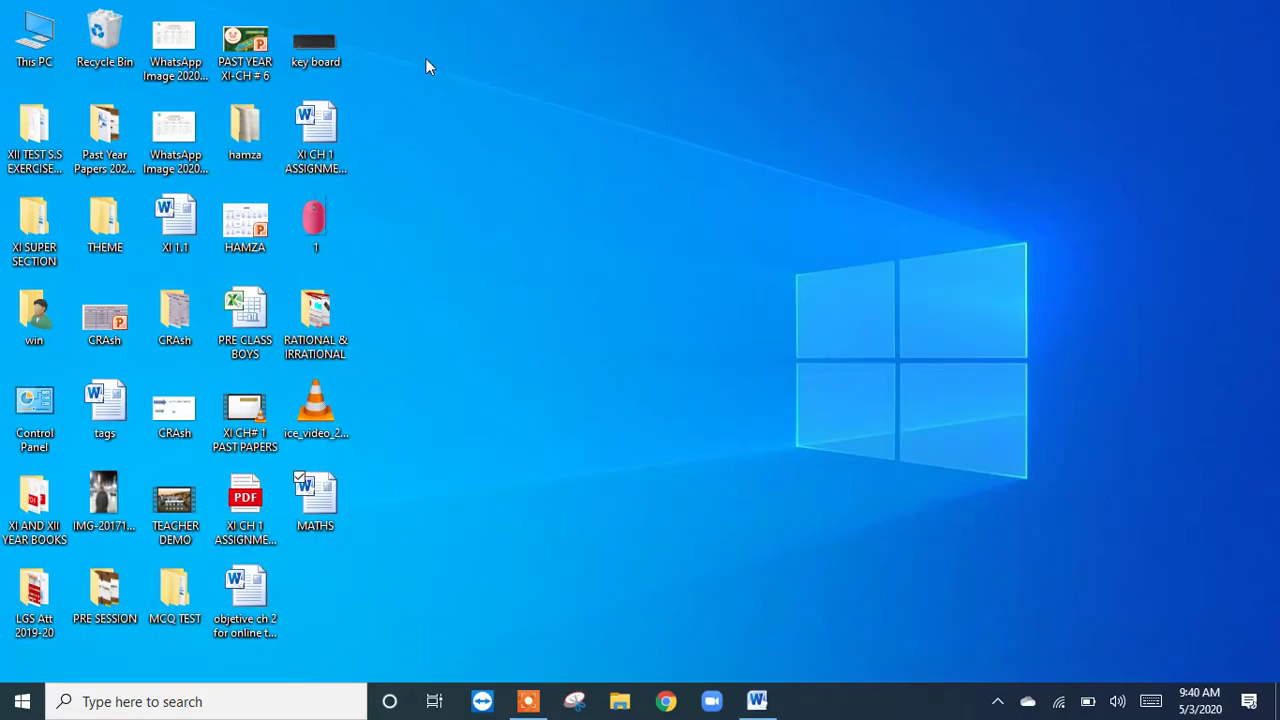
double_click(321, 55)
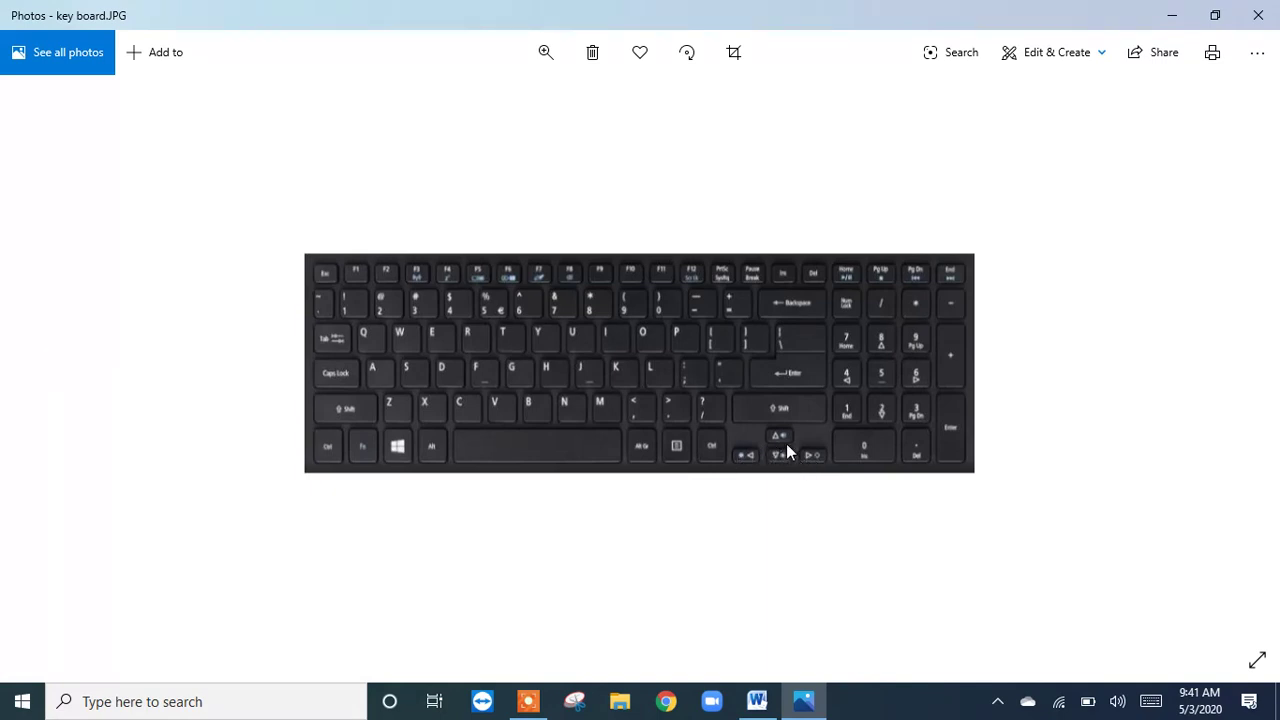
left_click(1258, 15)
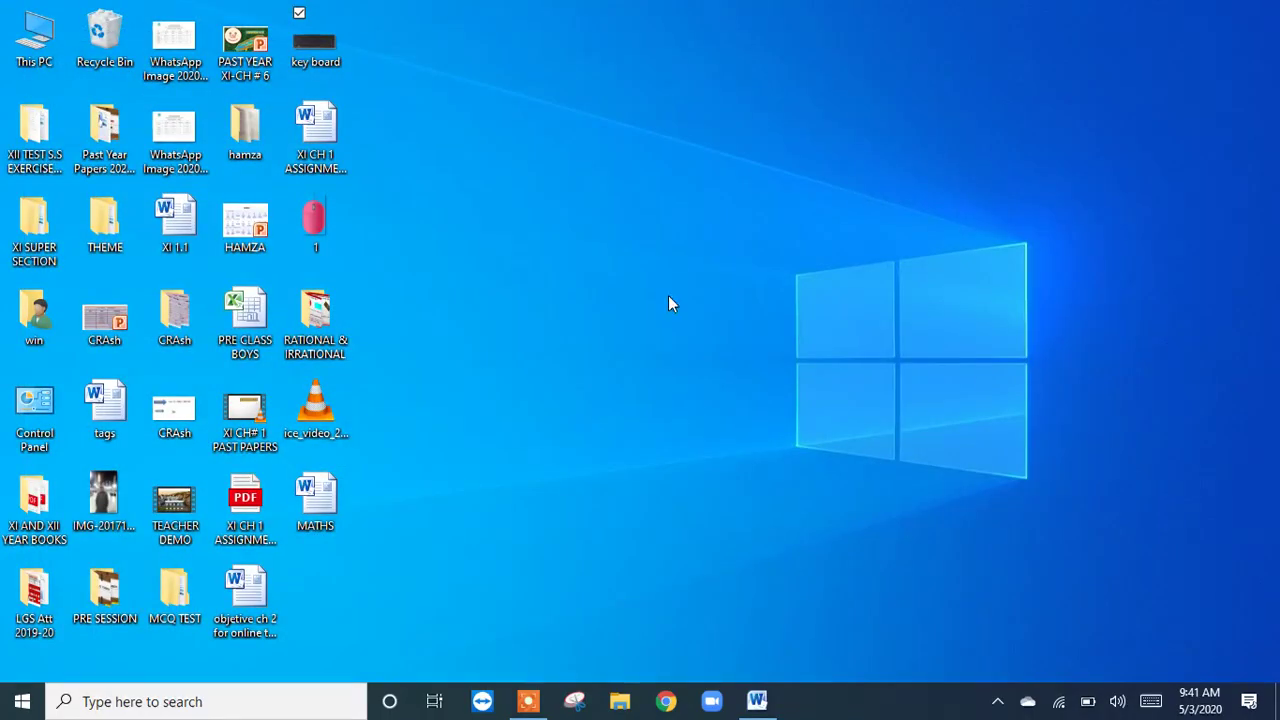
left_click(757, 703)
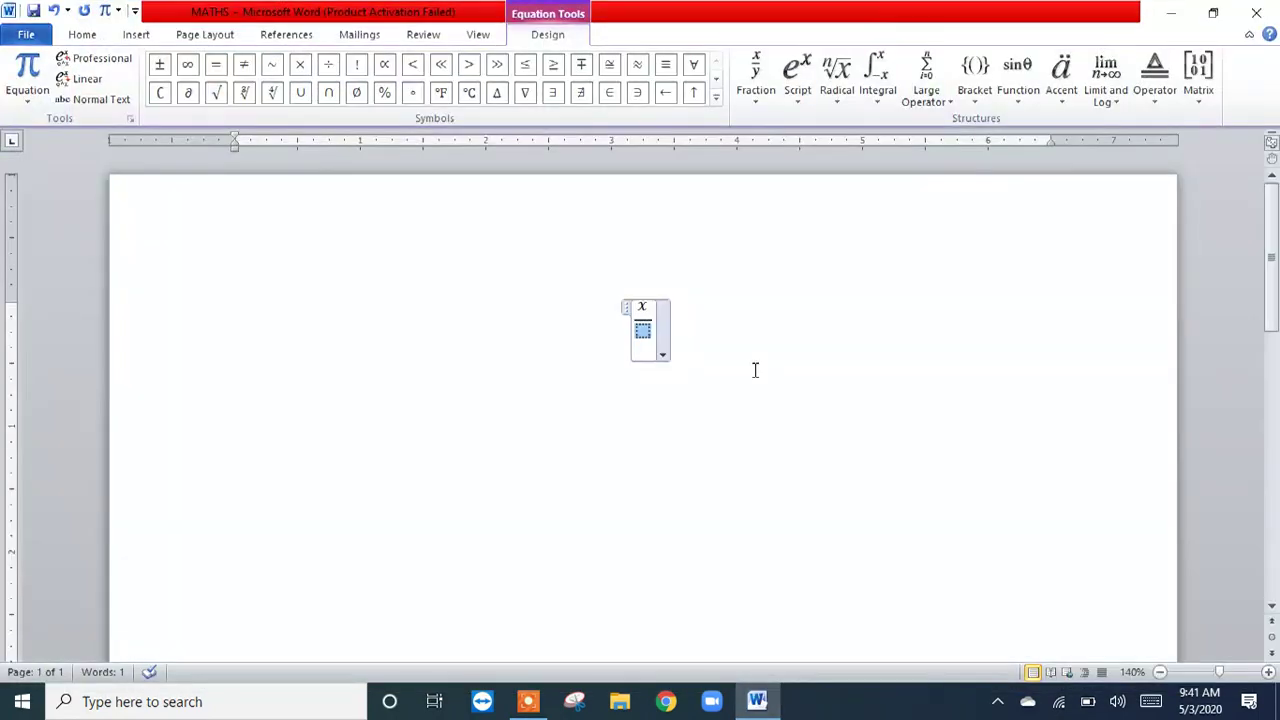
Step: Enter y as the fraction's denominator, leave the equation and start a new line below it
left_click(648, 307)
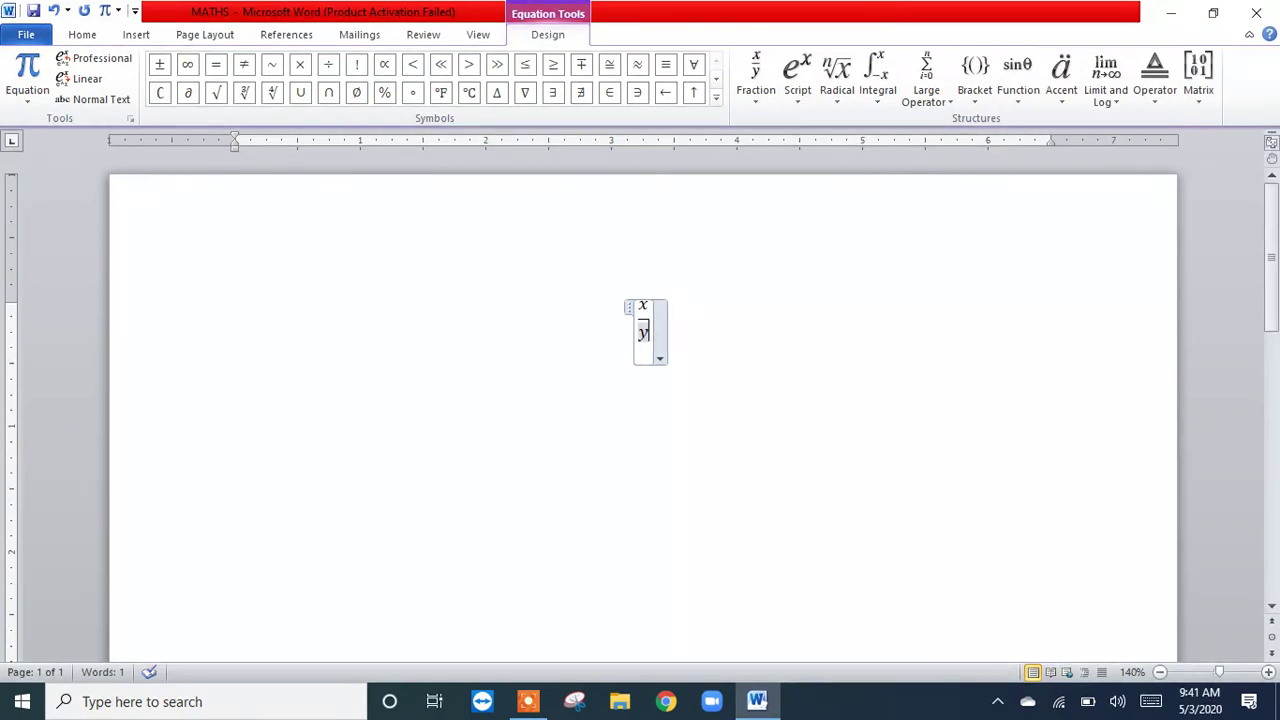
left_click(760, 105)
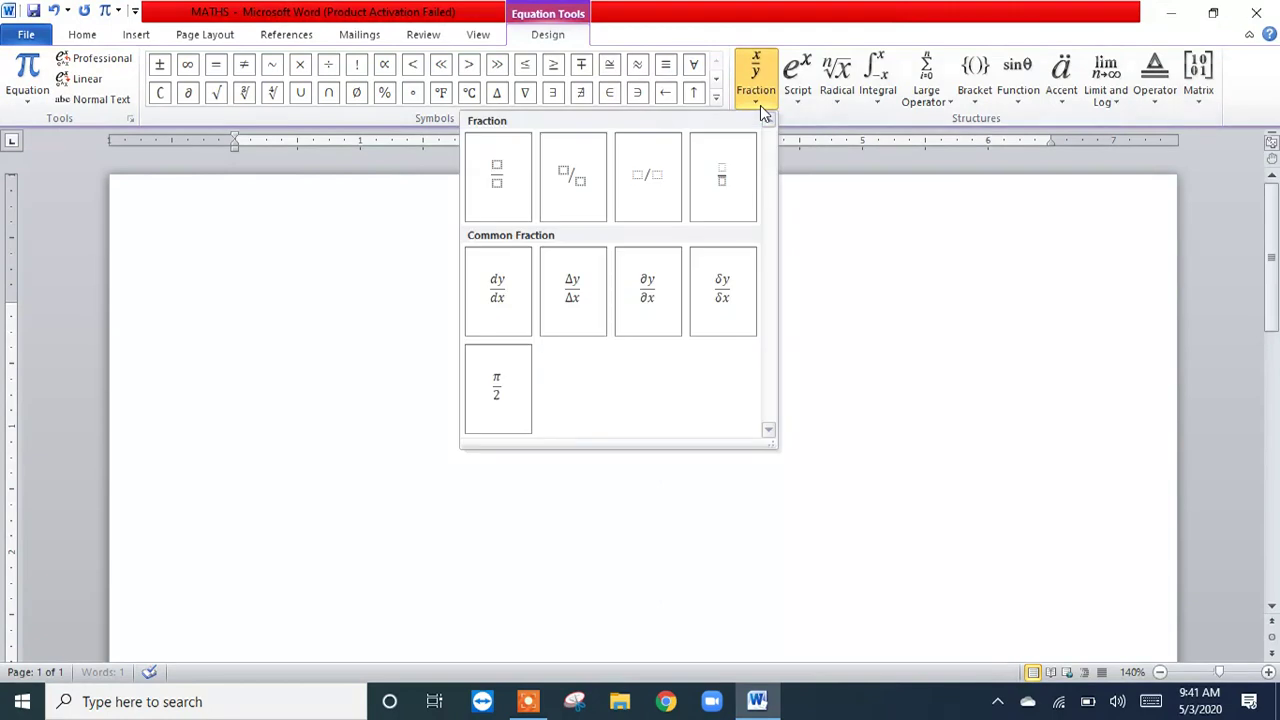
left_click(976, 349)
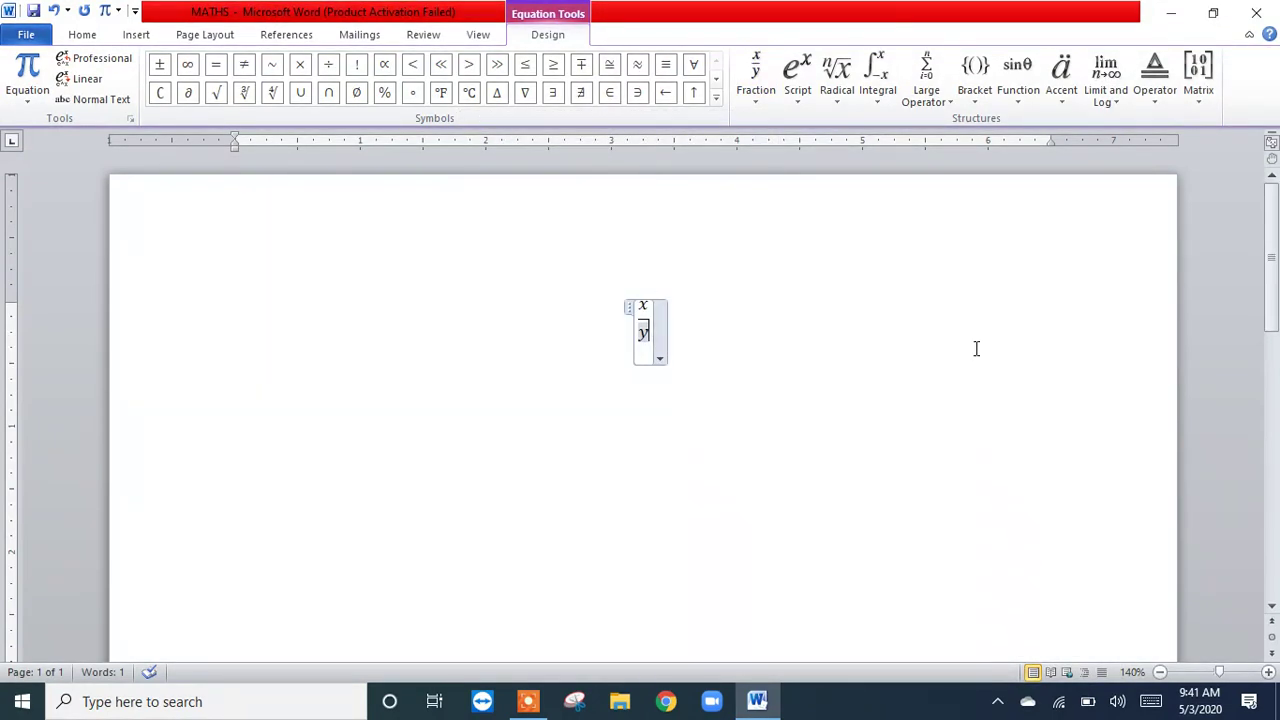
key("Up")
left_click(976, 348)
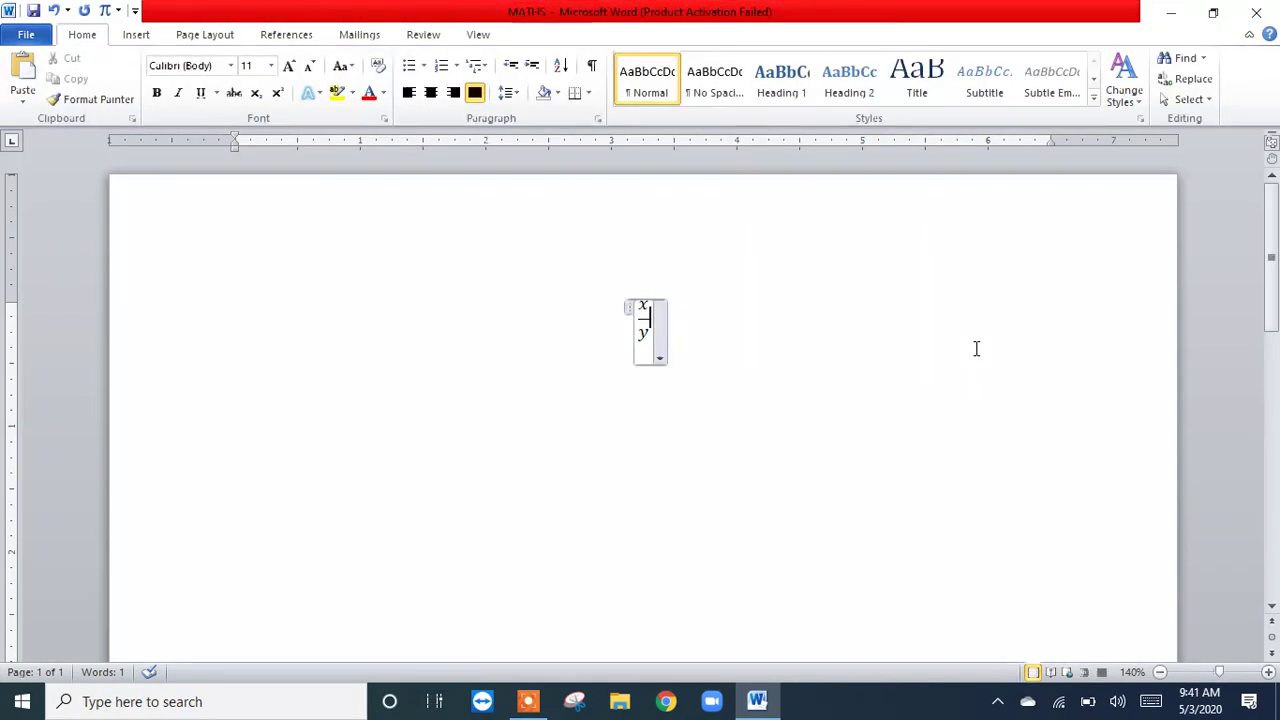
left_click(846, 338)
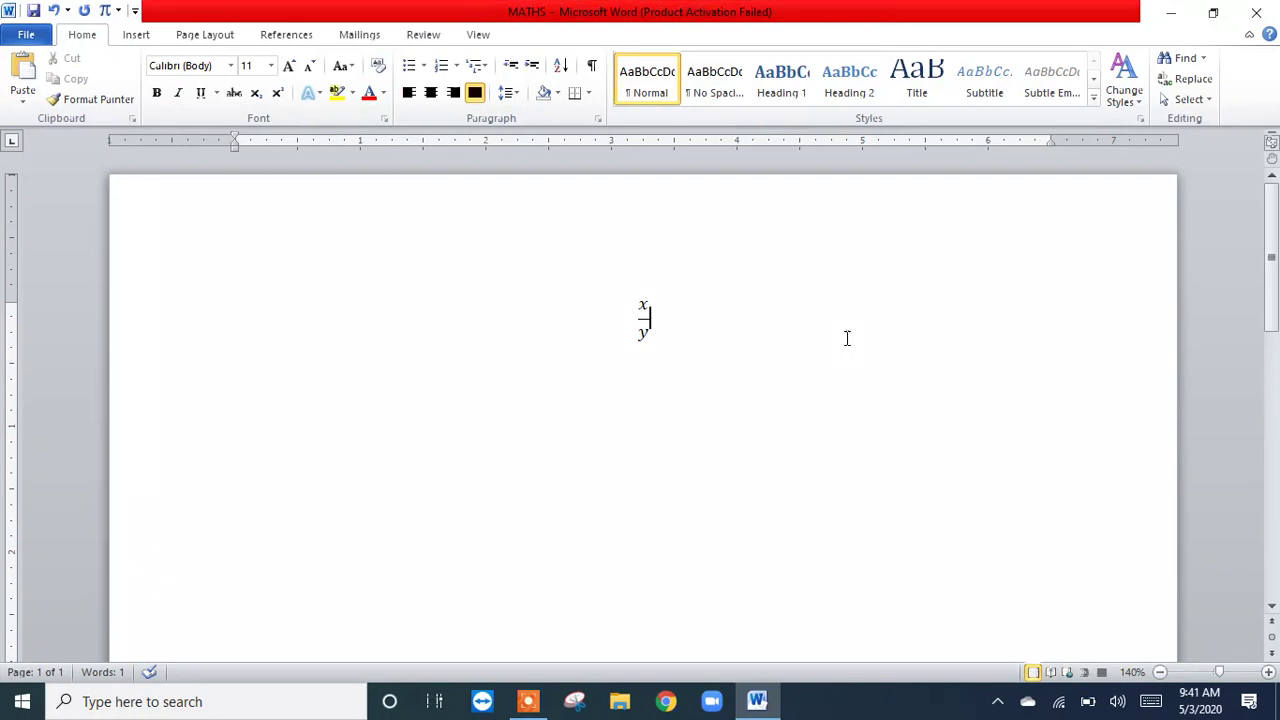
key("Return")
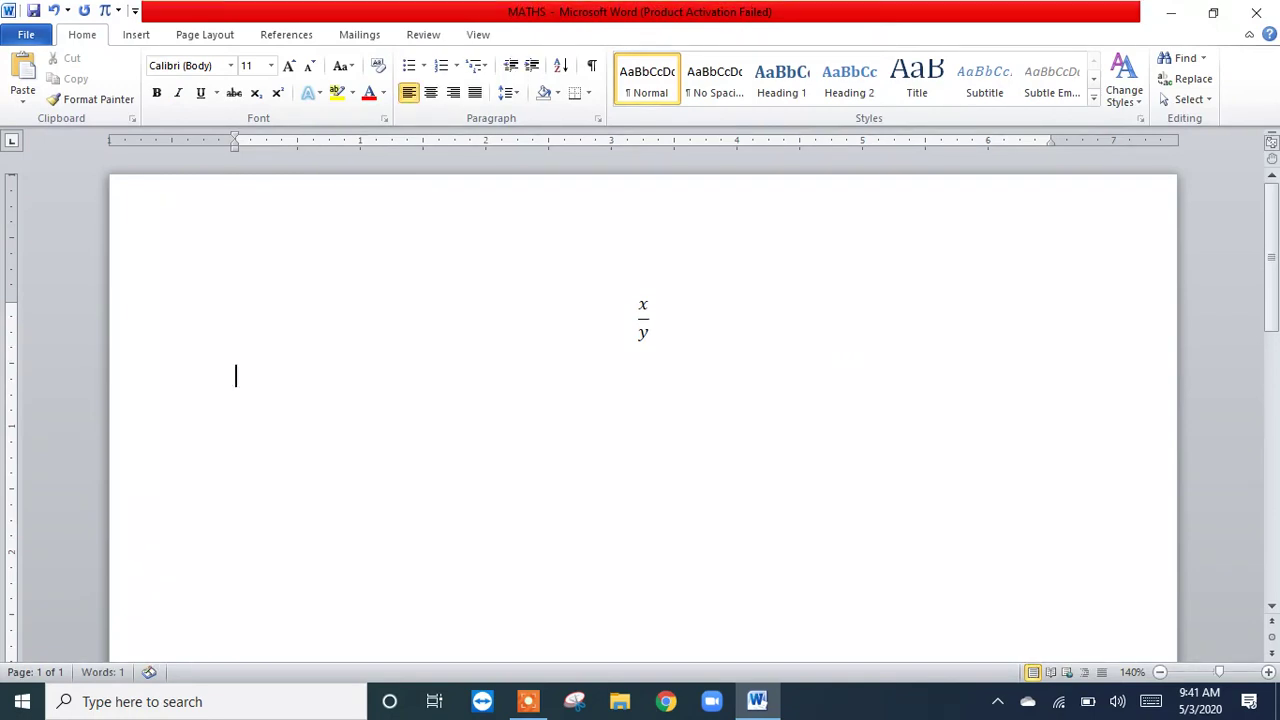
Step: View the key board picture in Photos again, close it and switch back to the MATHS document in Word
left_click(1171, 14)
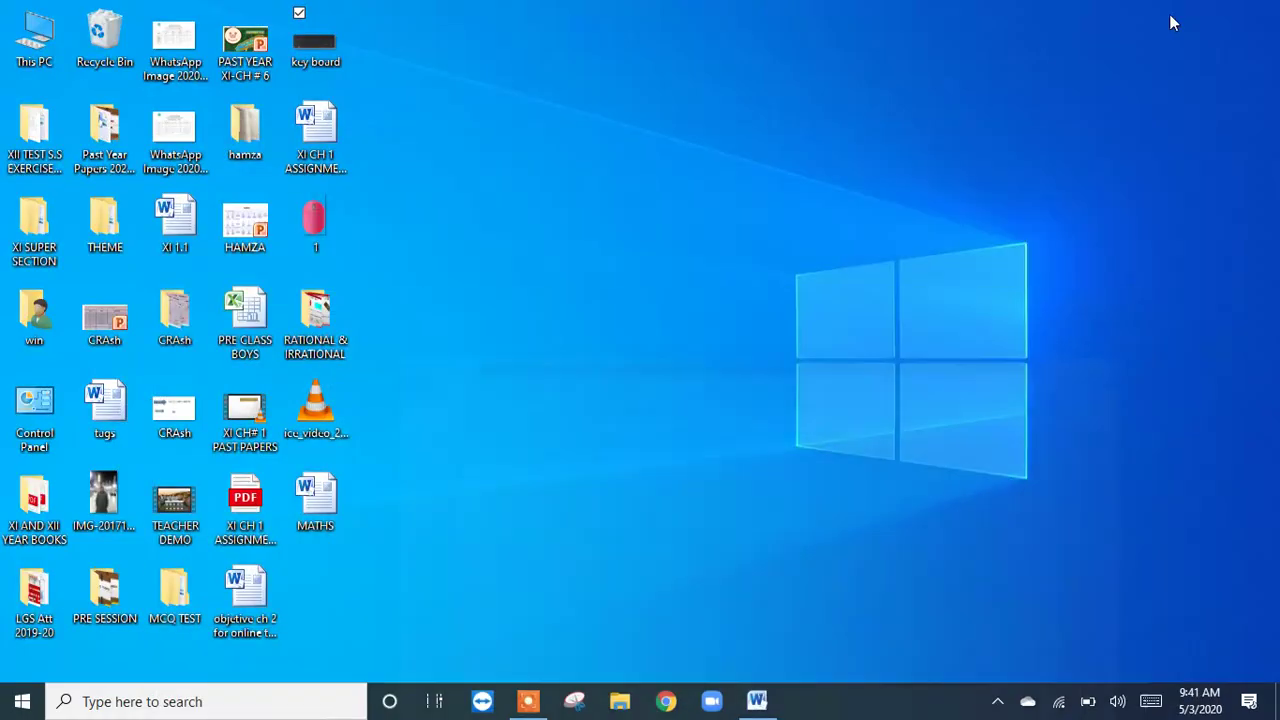
double_click(302, 58)
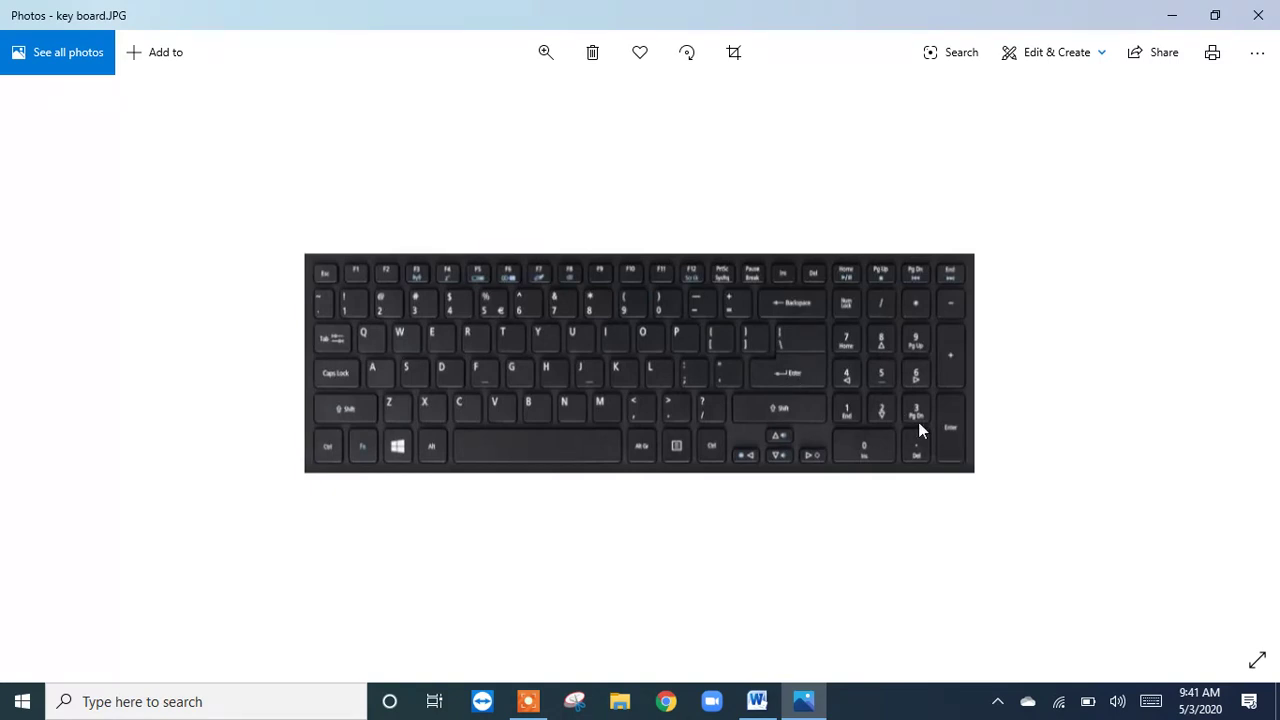
key("alt+F4")
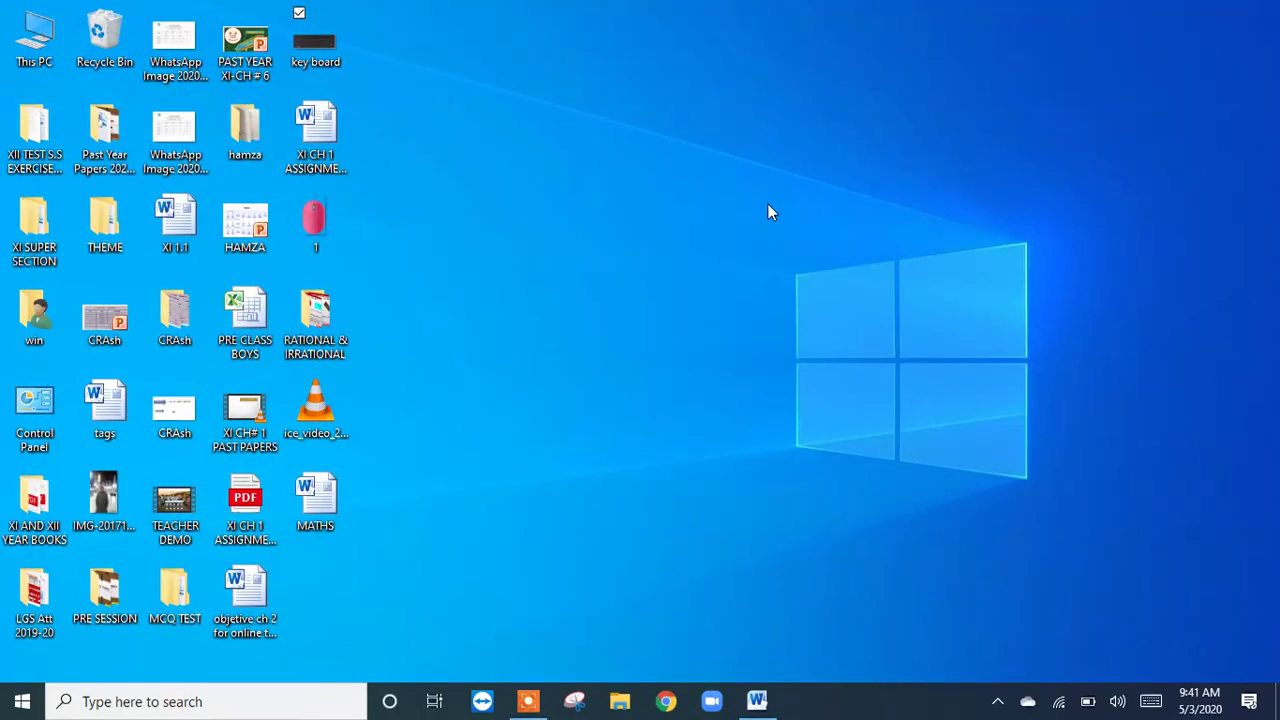
left_click(756, 701)
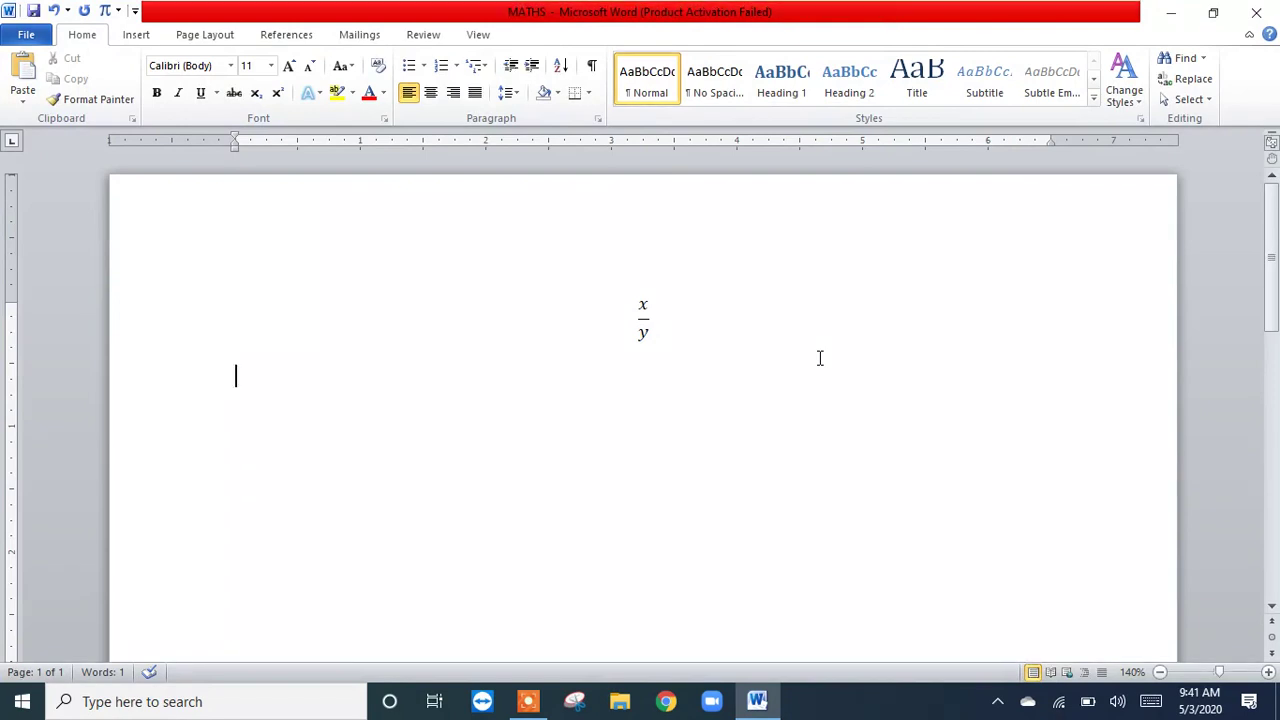
Step: Insert an equation with the Differential common fraction dy/dx below x/y, and delete it again
left_click(105, 12)
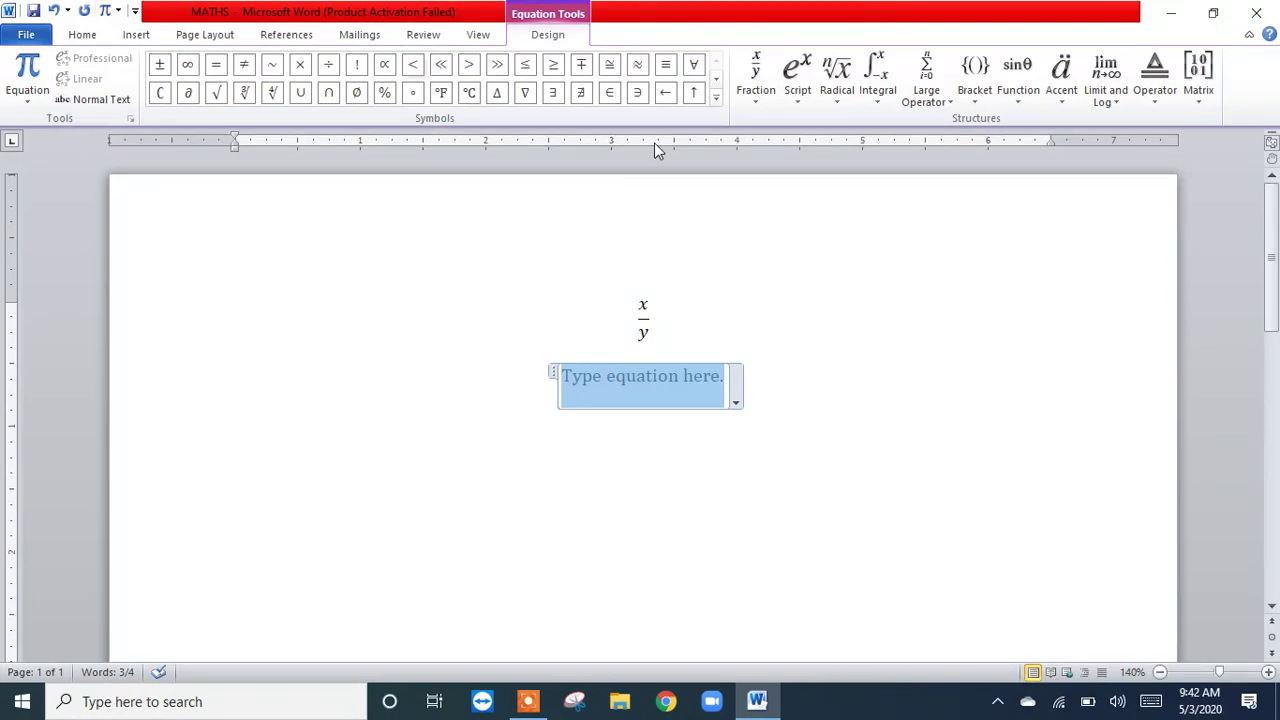
left_click(762, 108)
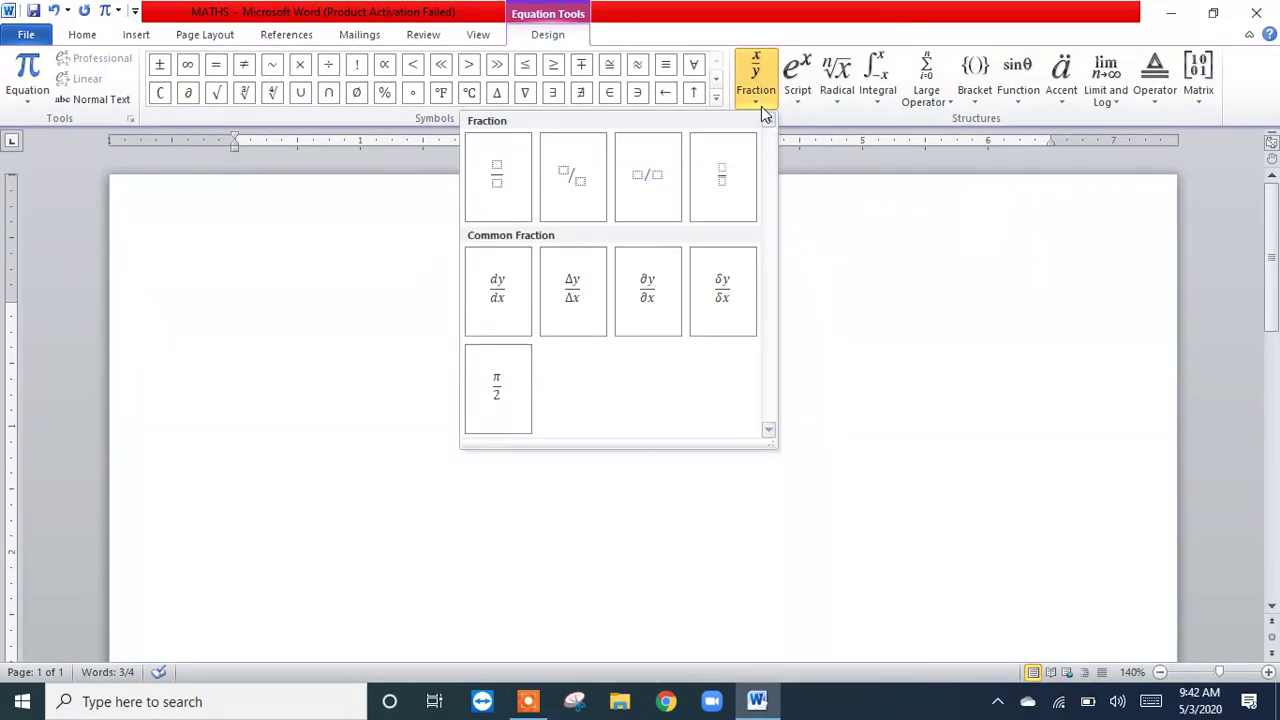
left_click(508, 312)
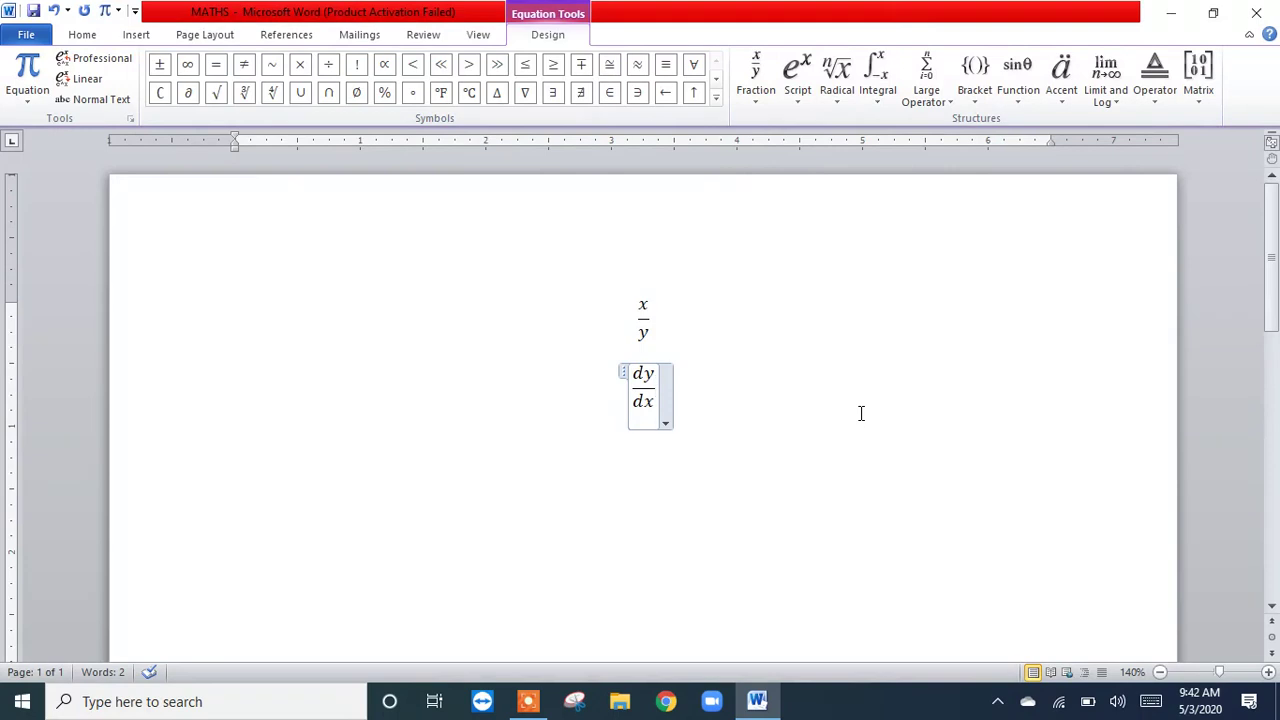
key("BackSpace")
key("BackSpace")
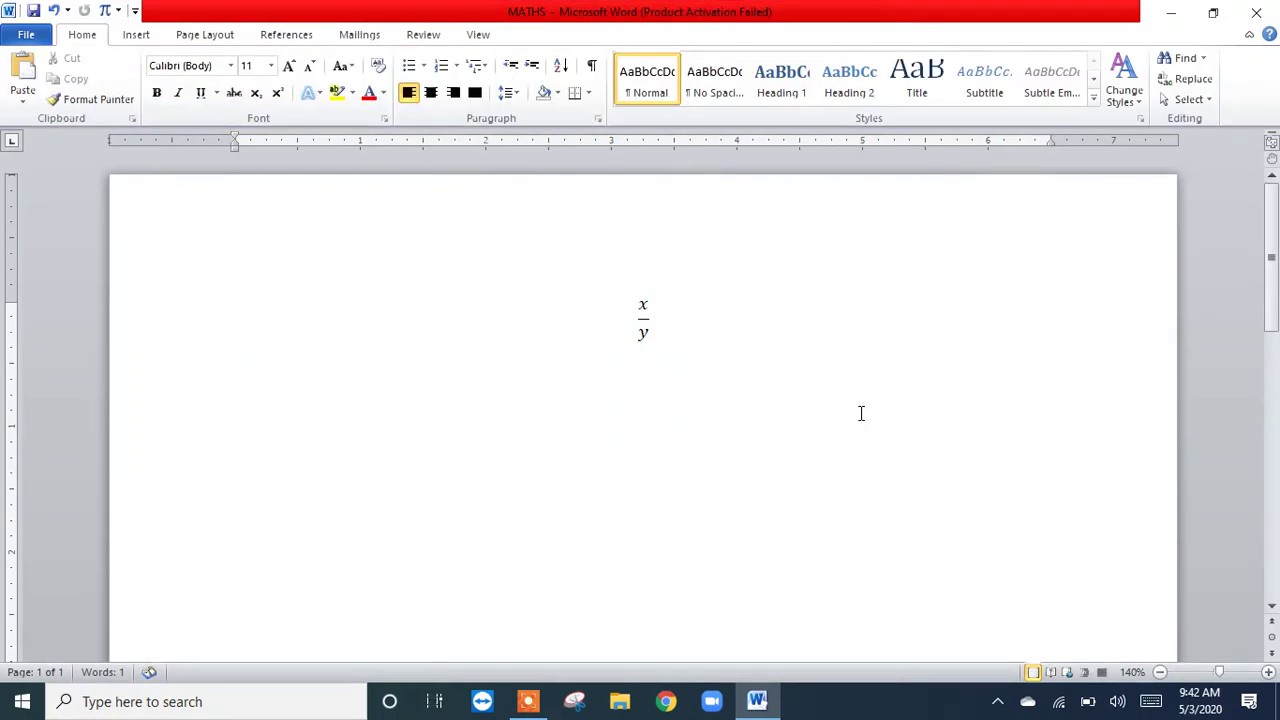
Step: Insert an equation below x/y with a superscript structure, using x as the base and 2 as the exponent
left_click(105, 12)
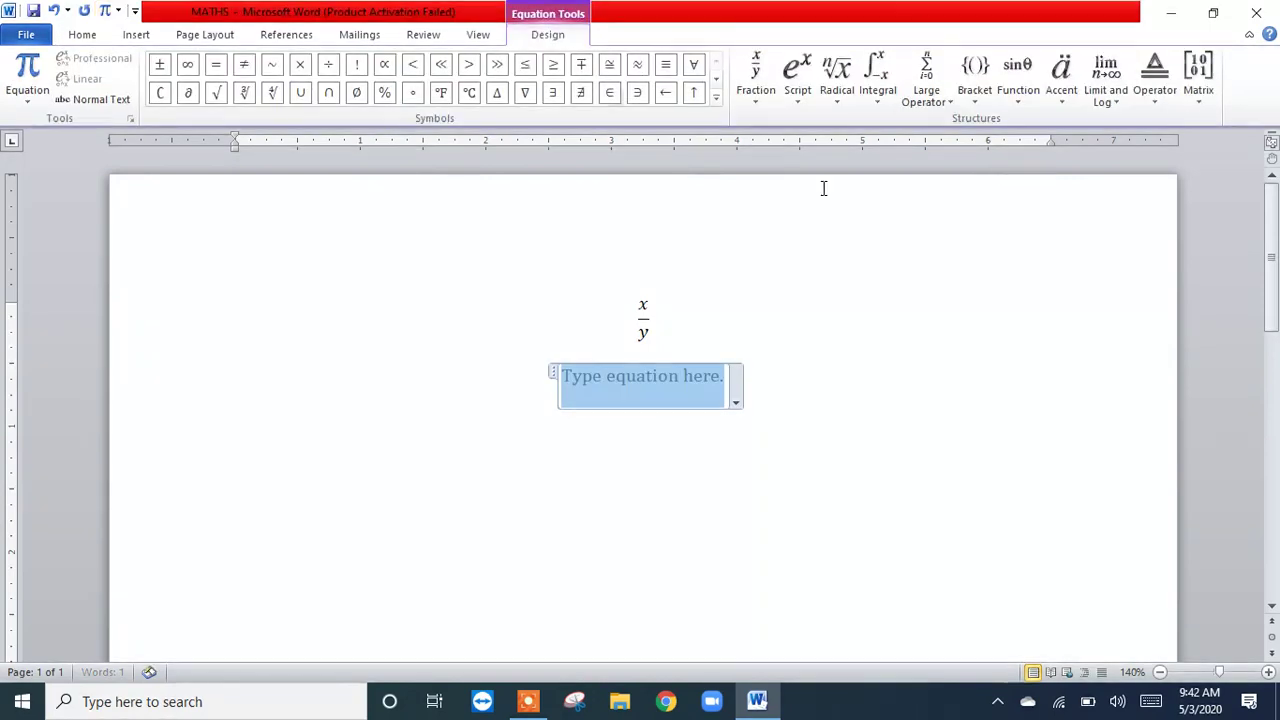
left_click(806, 101)
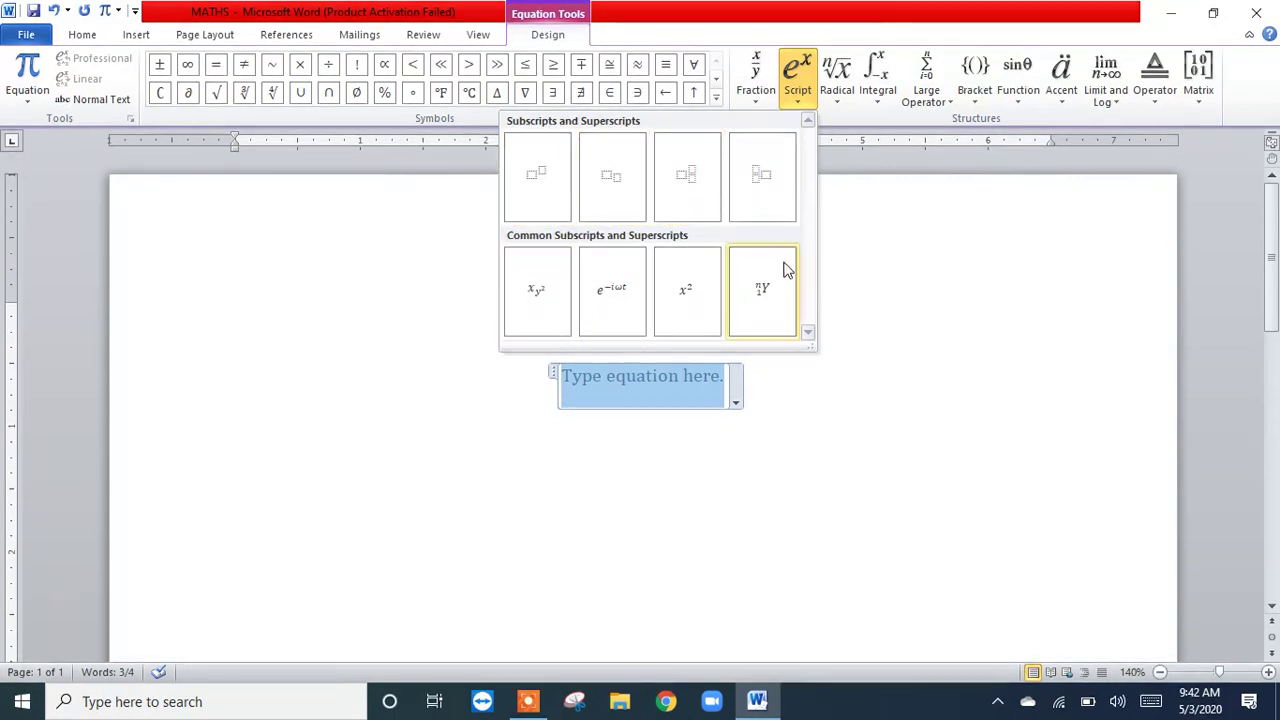
left_click(552, 183)
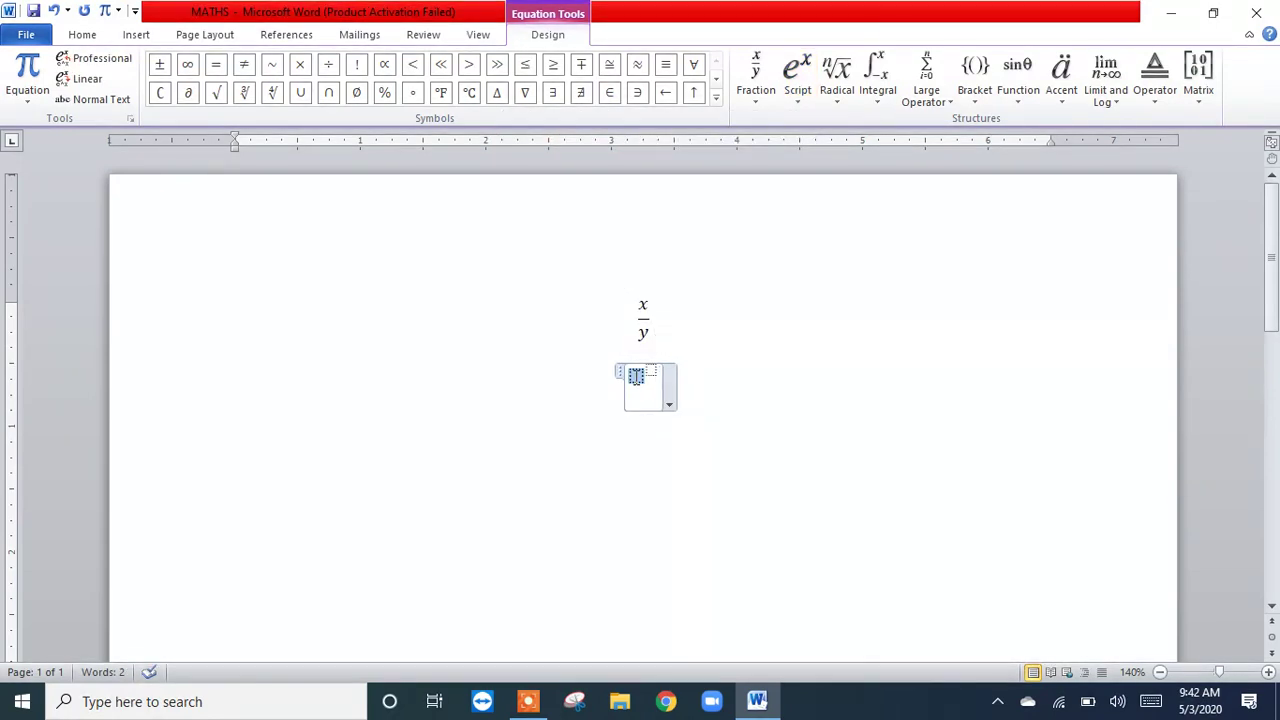
type("x")
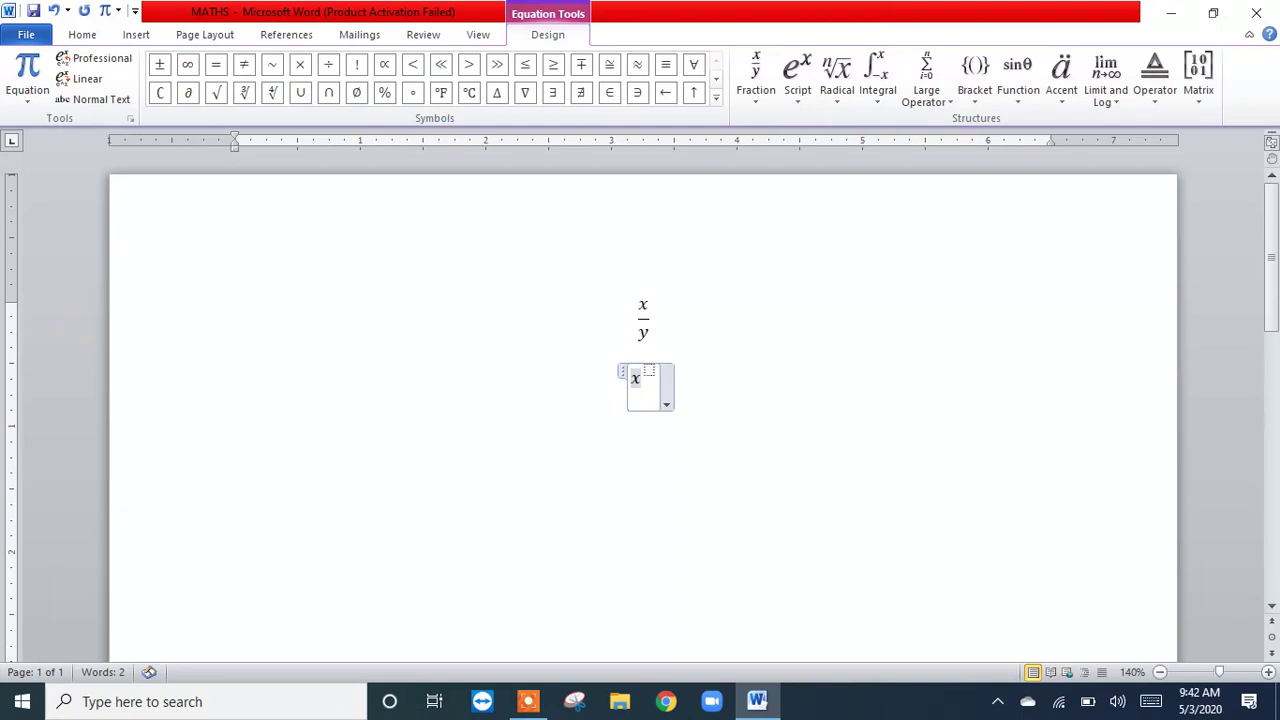
key("Right")
type("2")
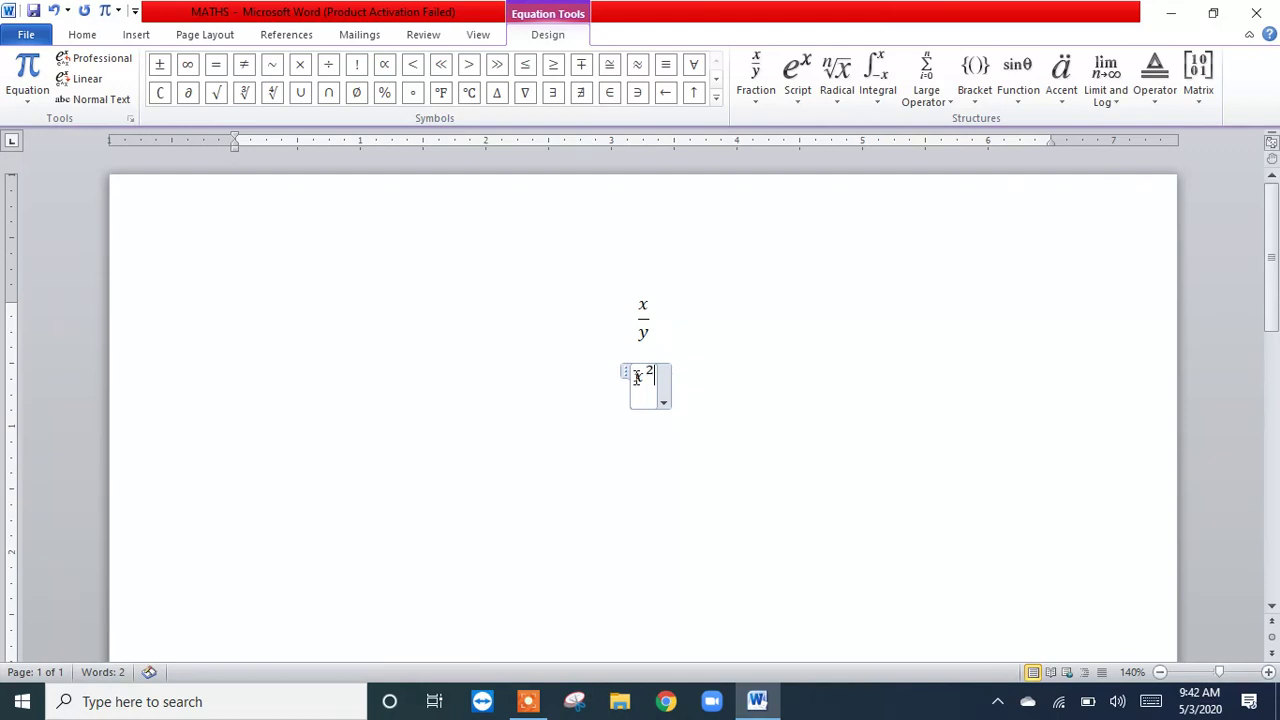
Step: Left-align the x² equation and start a new line below it
key("Right")
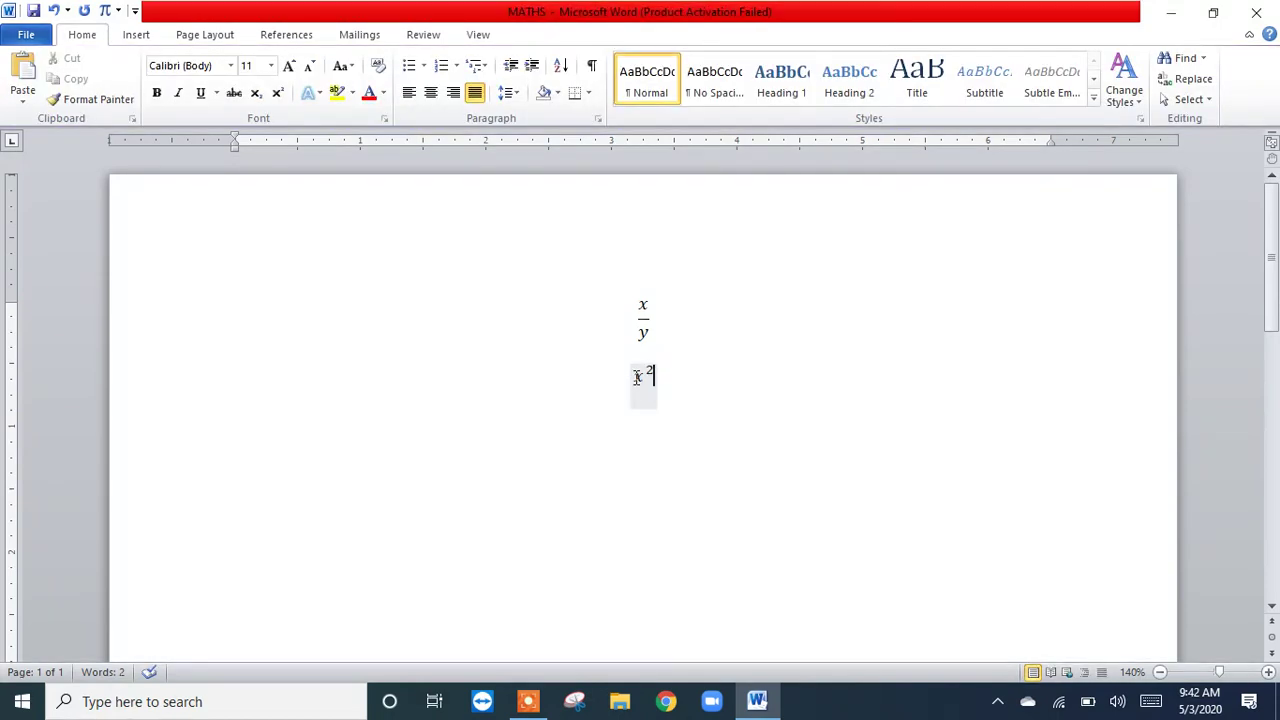
key("ctrl+l")
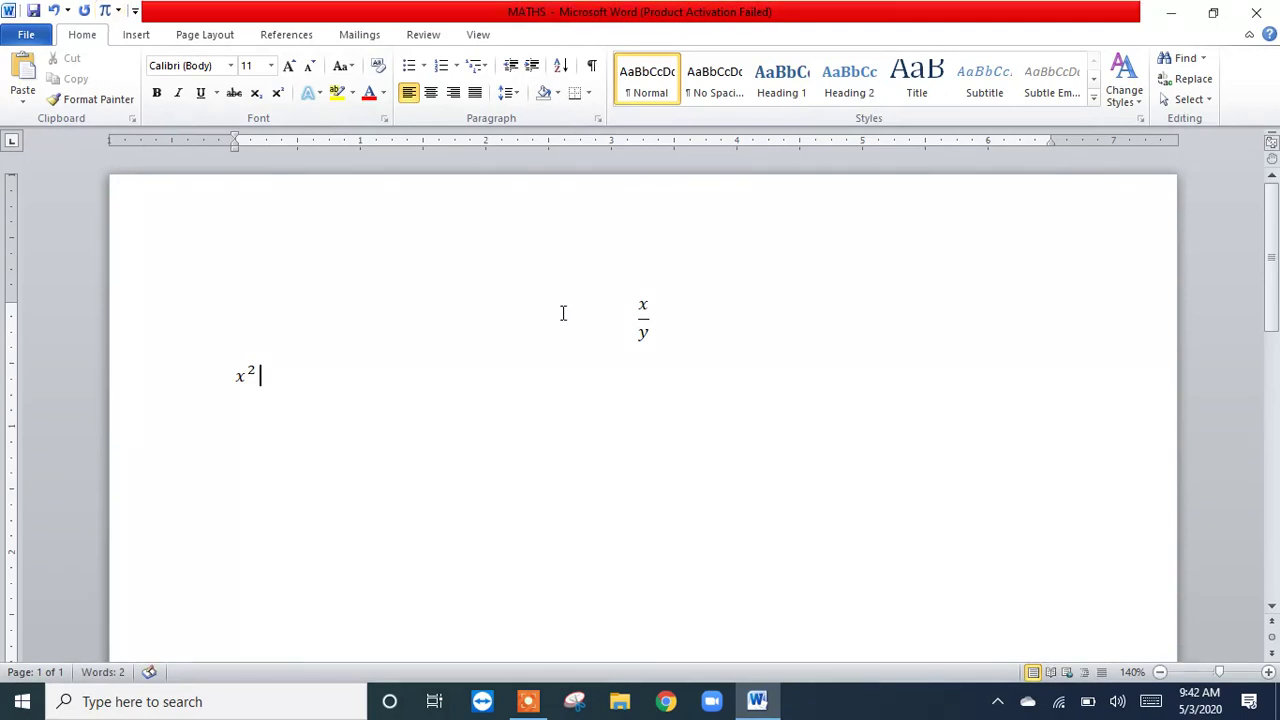
key("Return")
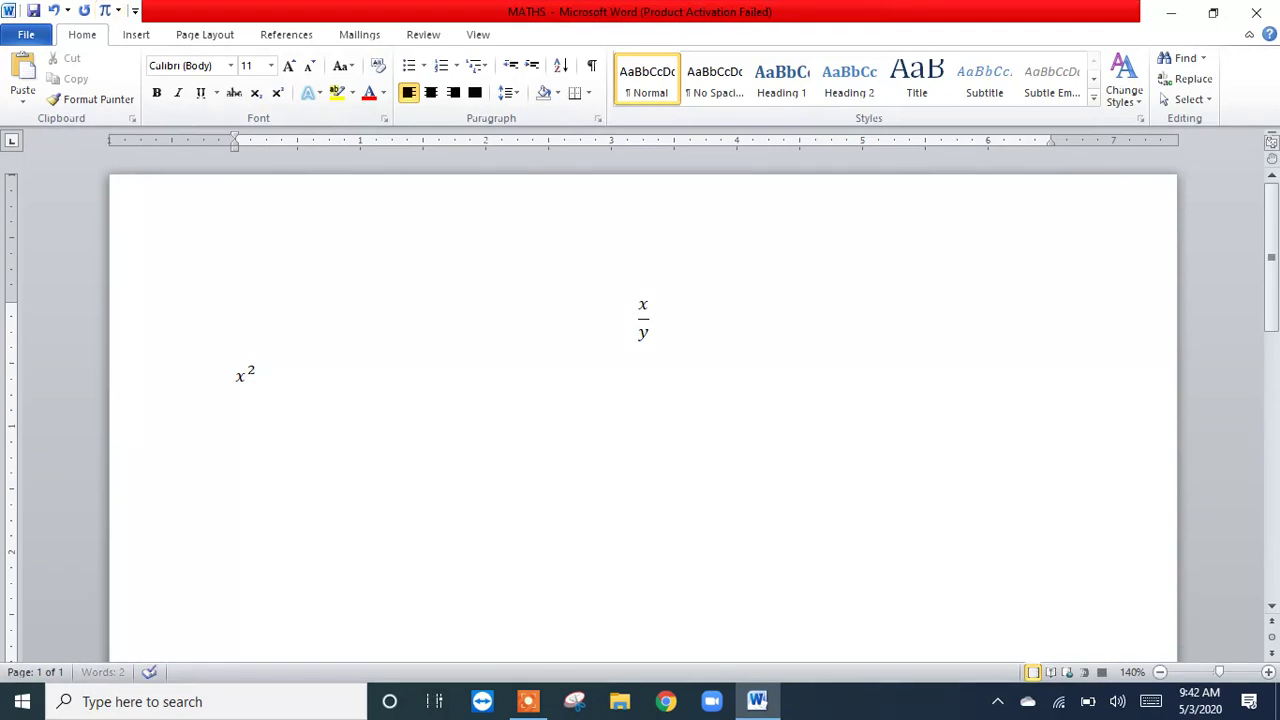
Step: Insert an equation with a square root below x² and place an empty superscript structure under the root
left_click(103, 12)
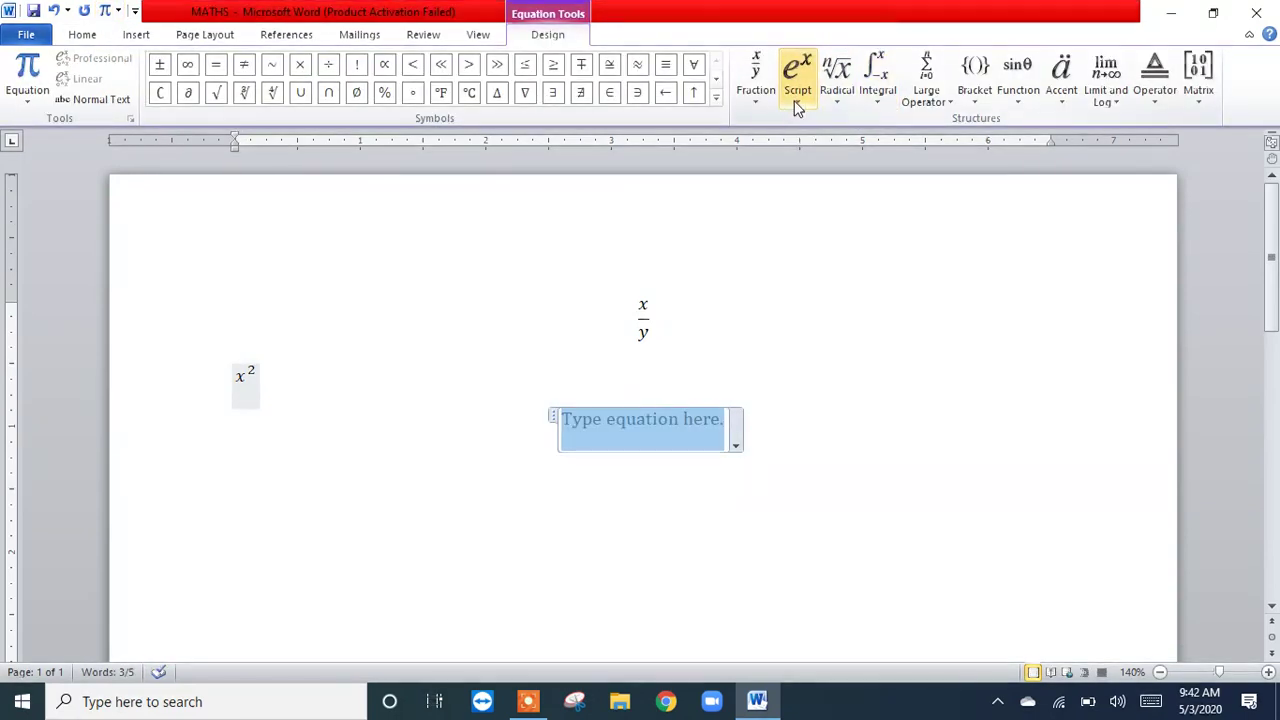
left_click(797, 80)
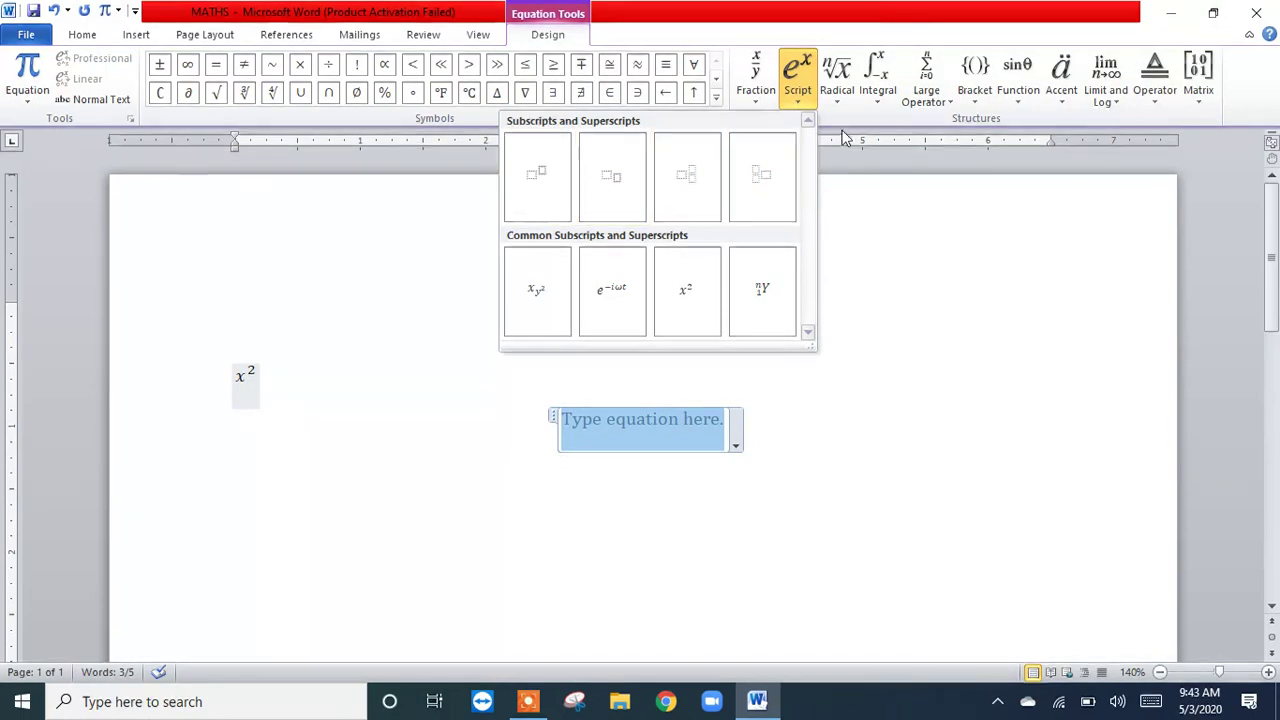
left_click(836, 100)
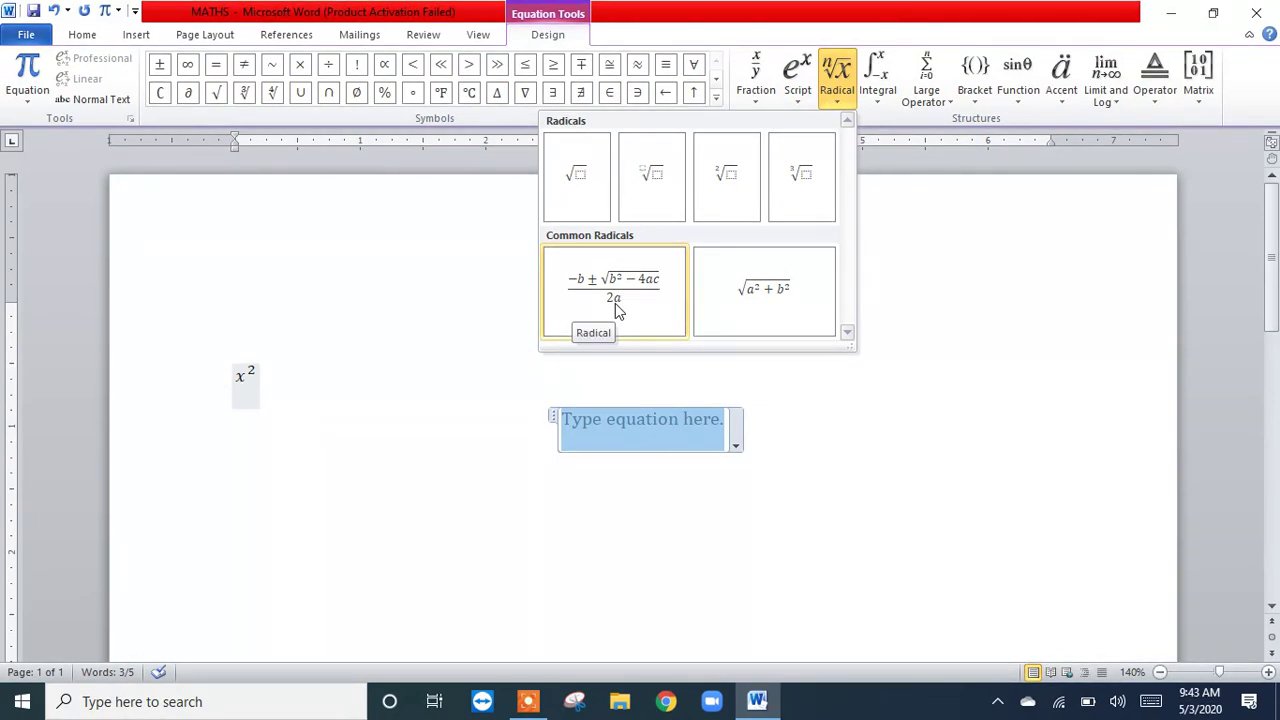
left_click(584, 197)
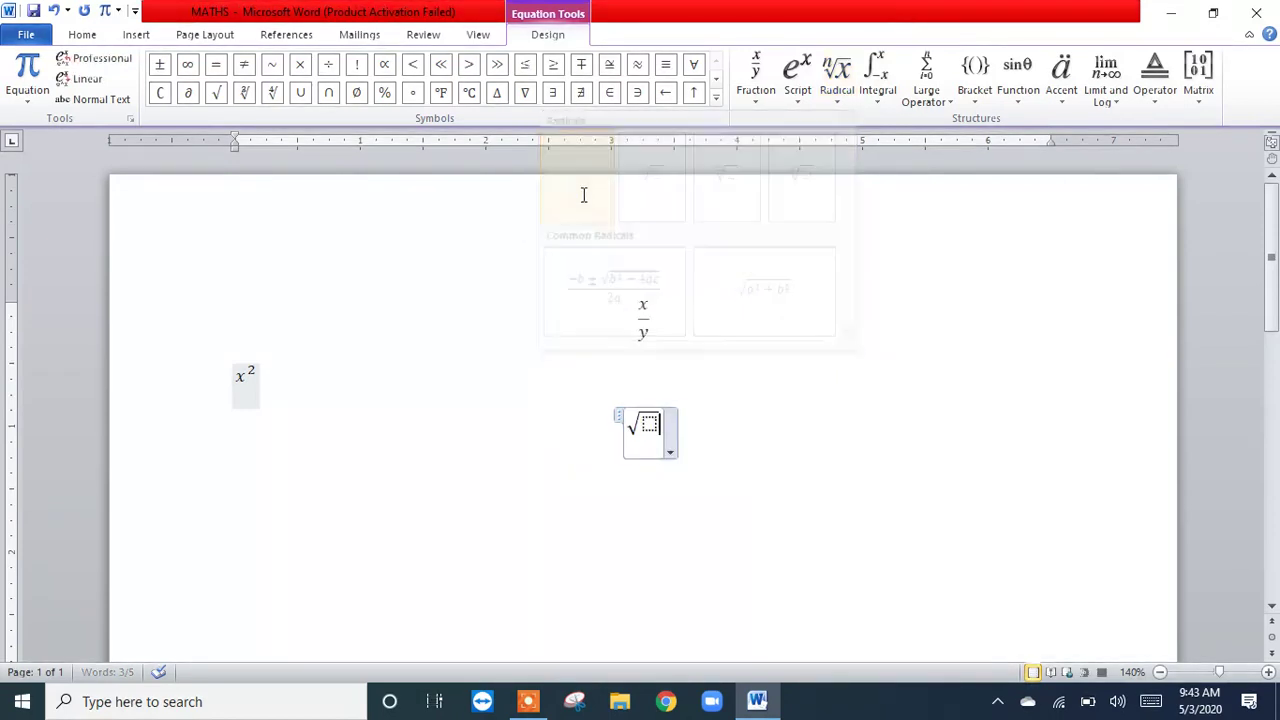
left_click(650, 426)
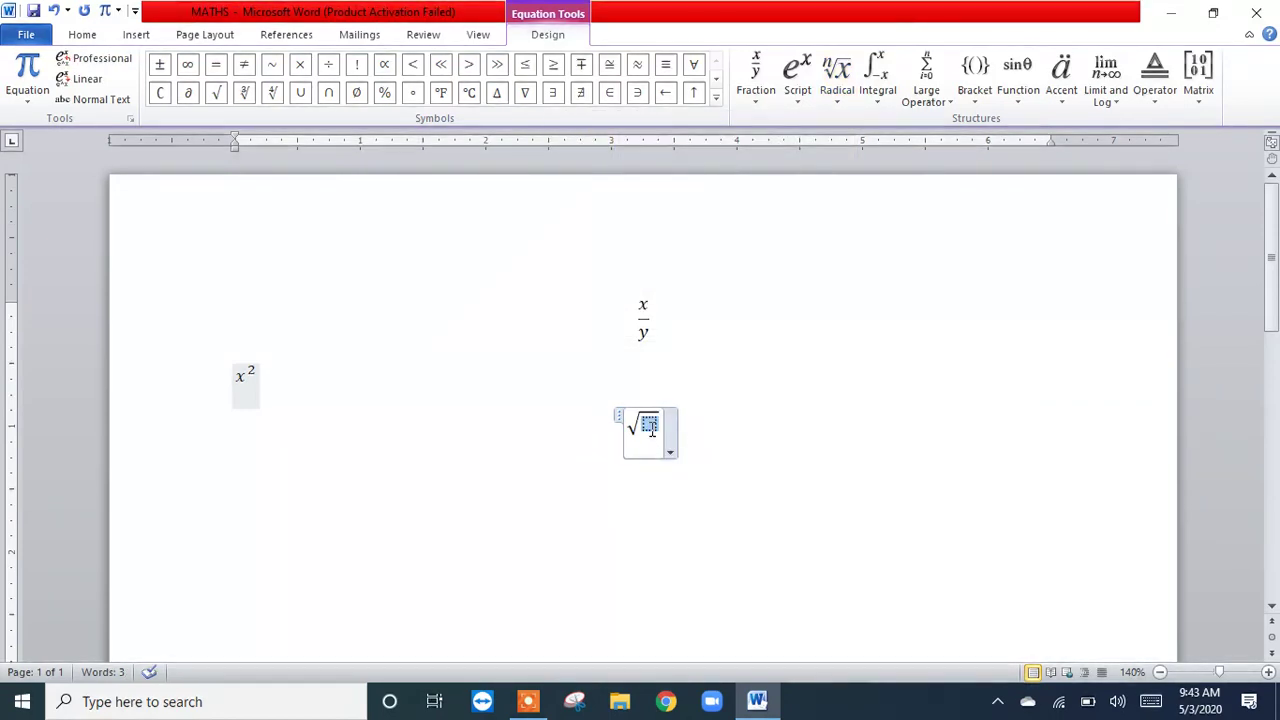
left_click(798, 100)
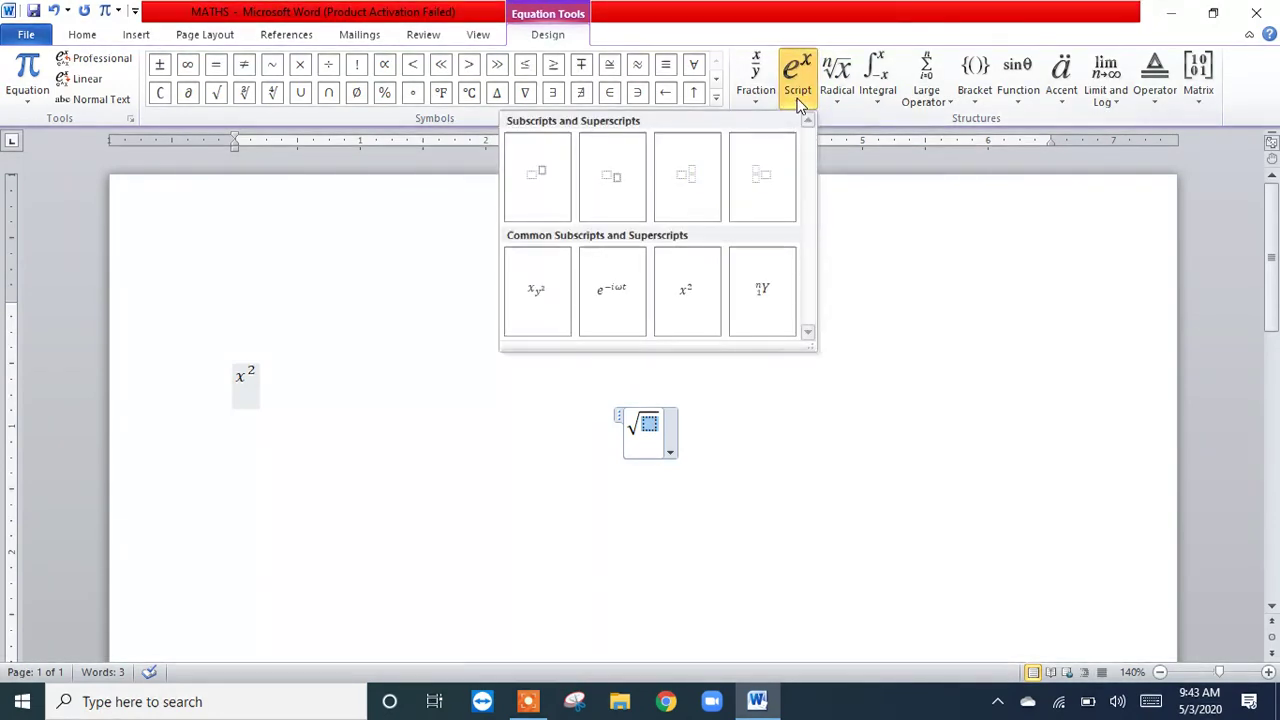
left_click(560, 205)
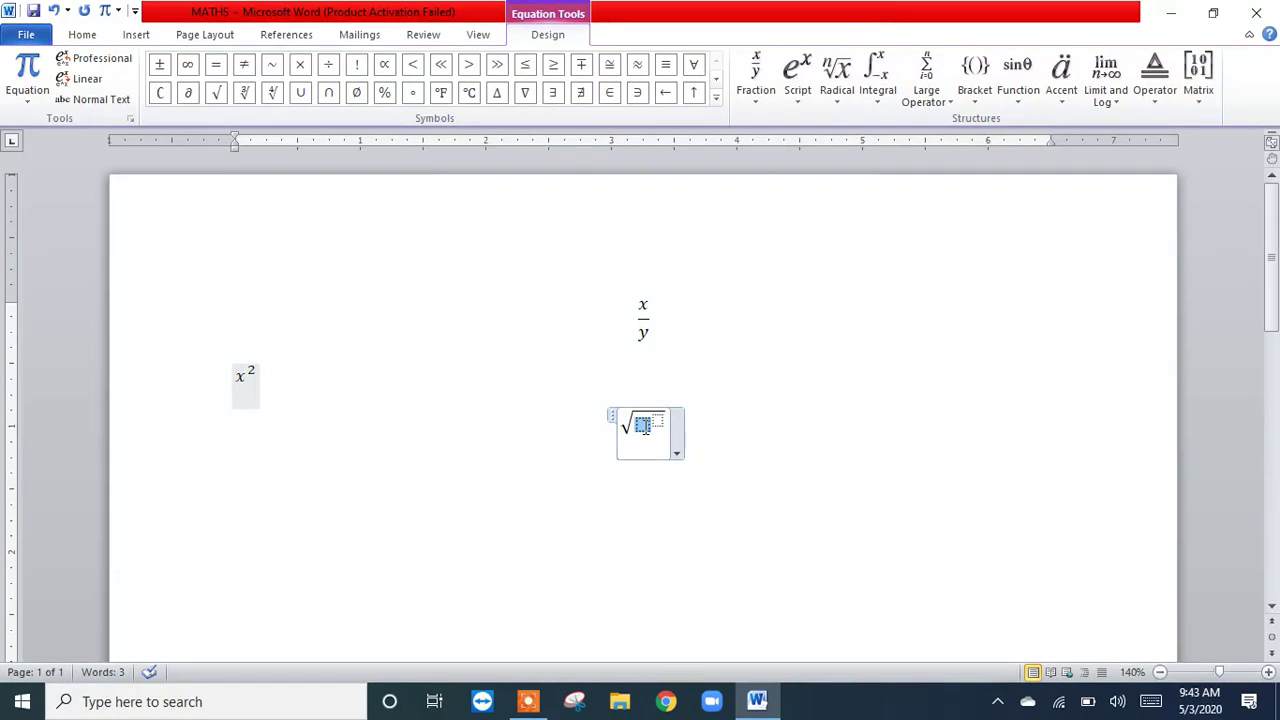
Step: Fill the superscript structure under the root with base x and exponent 2, and start a new line below the equation
type("x2")
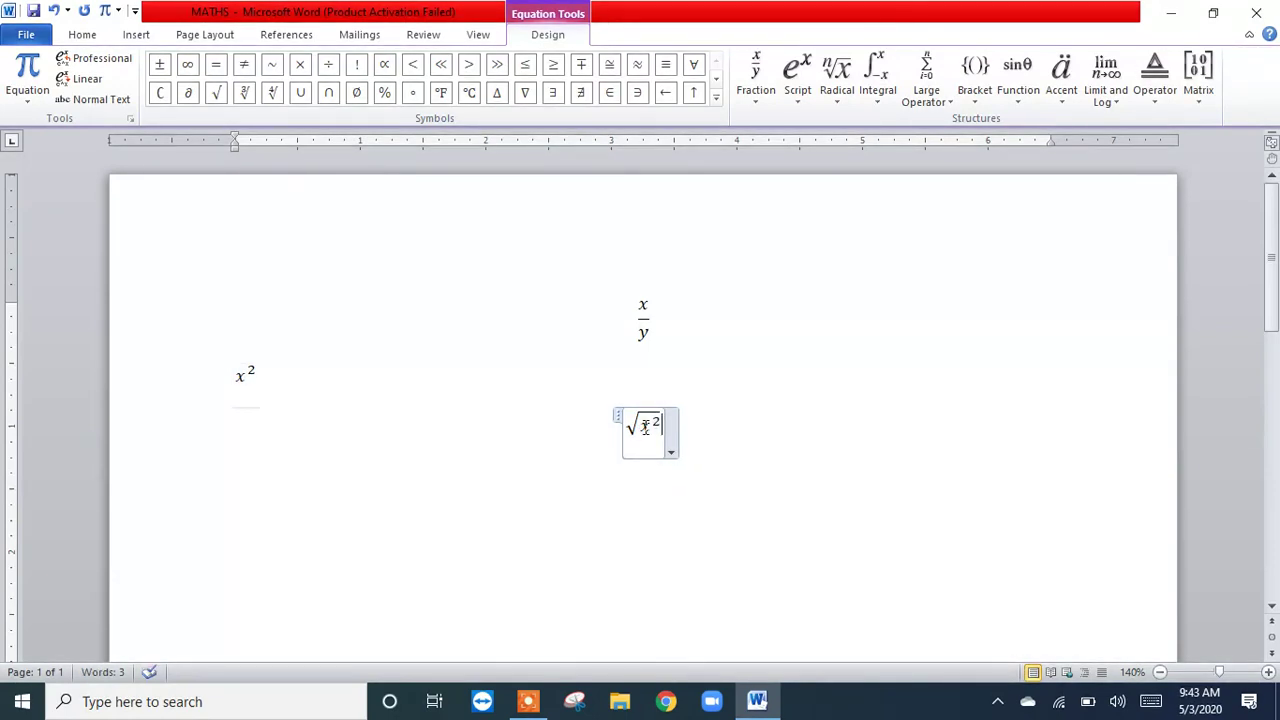
key("Right")
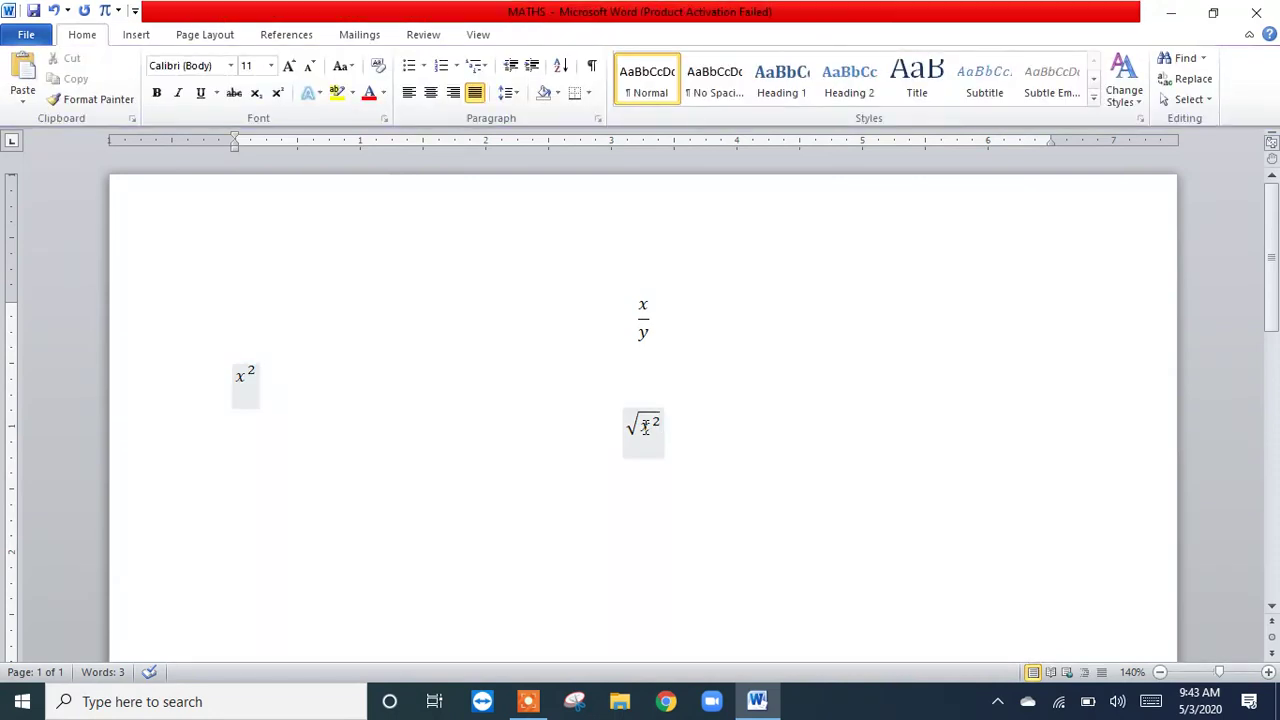
key("Return")
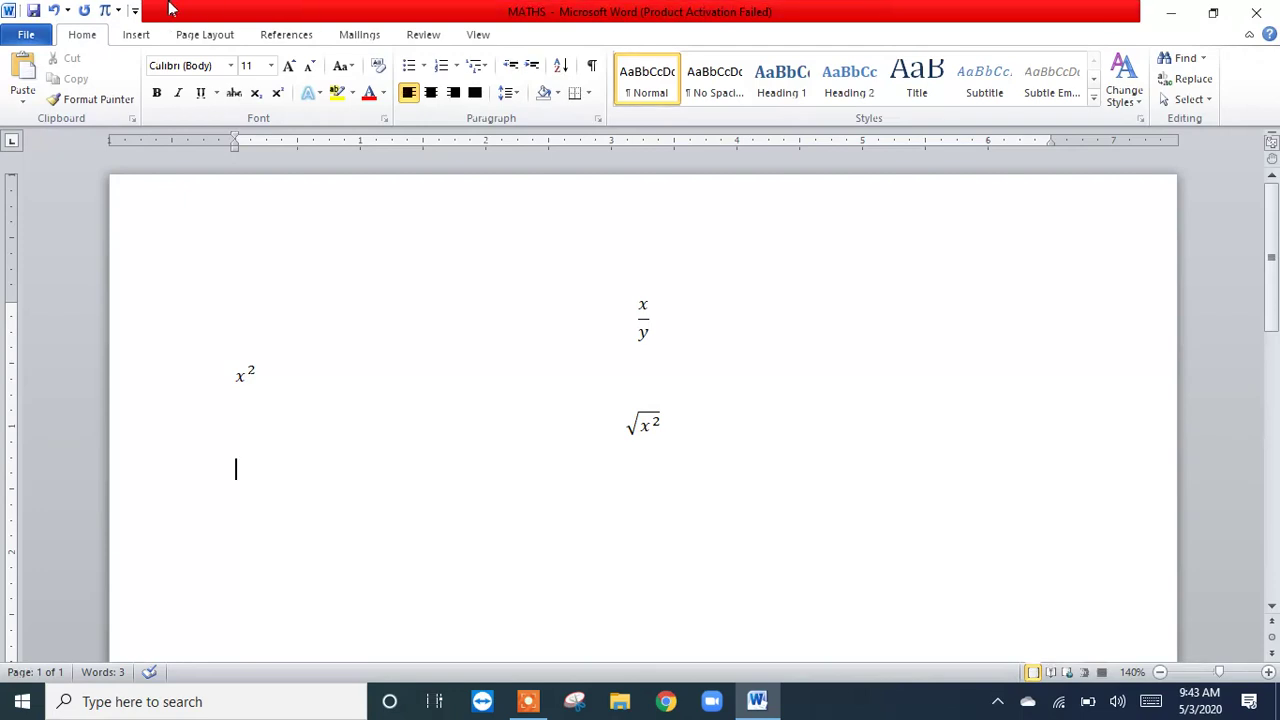
Step: Insert an equation with a degree-2 radical below √x², place the common superscript x² under the root, and start a new line
left_click(104, 12)
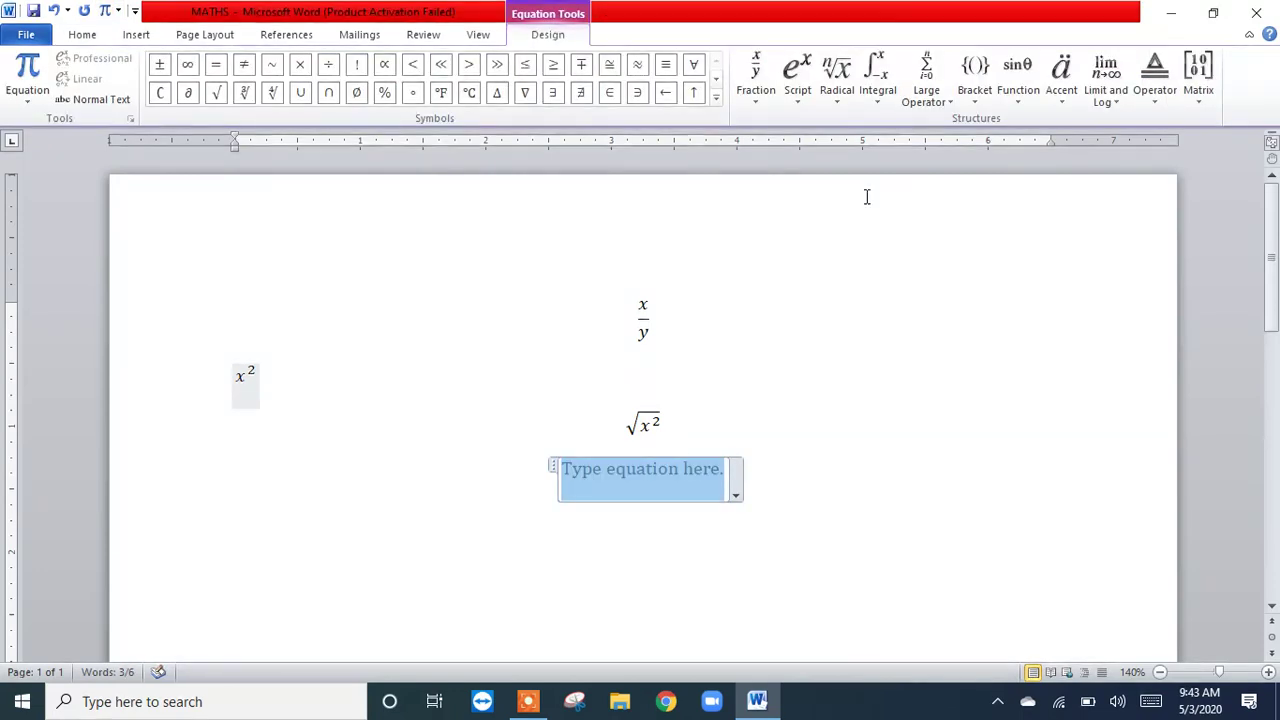
left_click(837, 95)
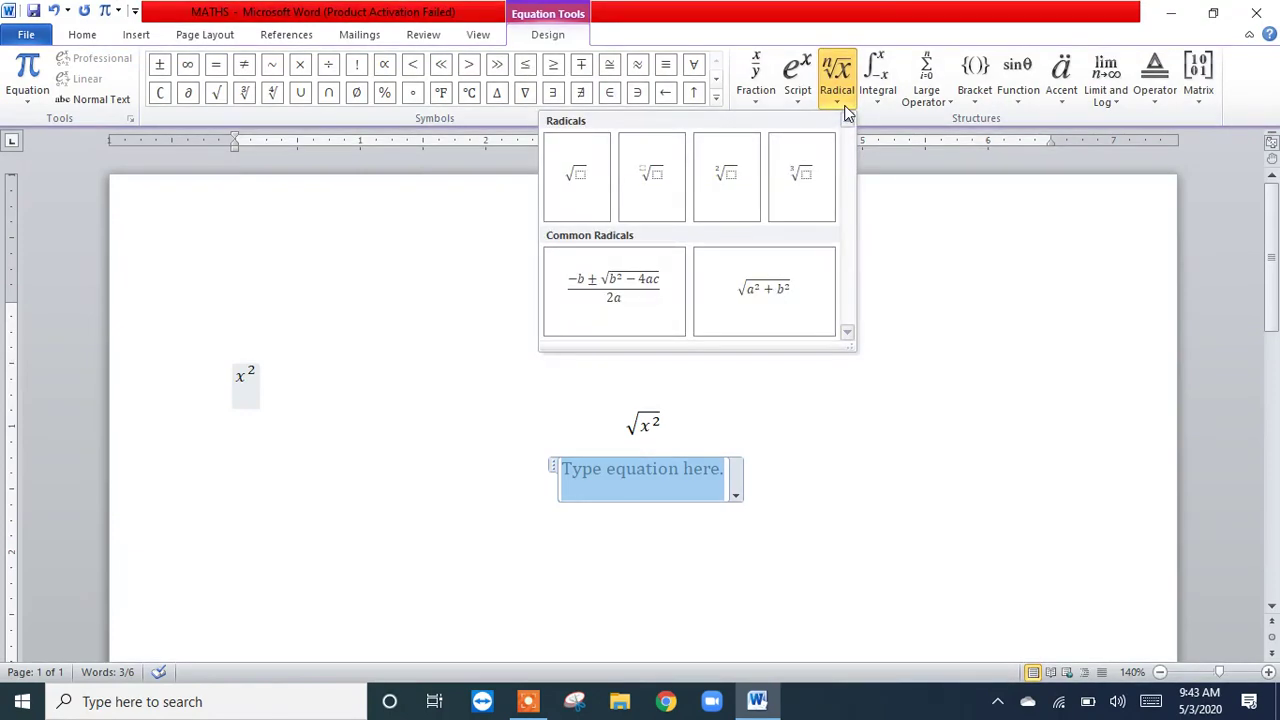
left_click(731, 182)
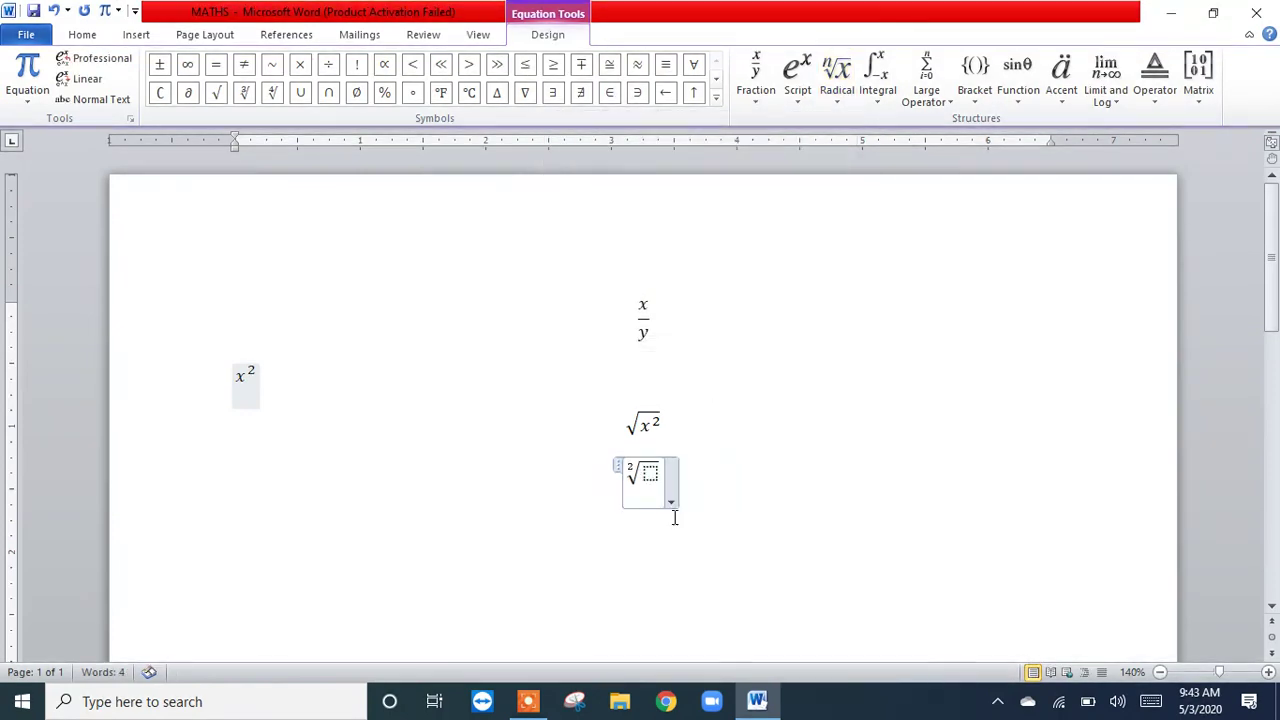
left_click(800, 112)
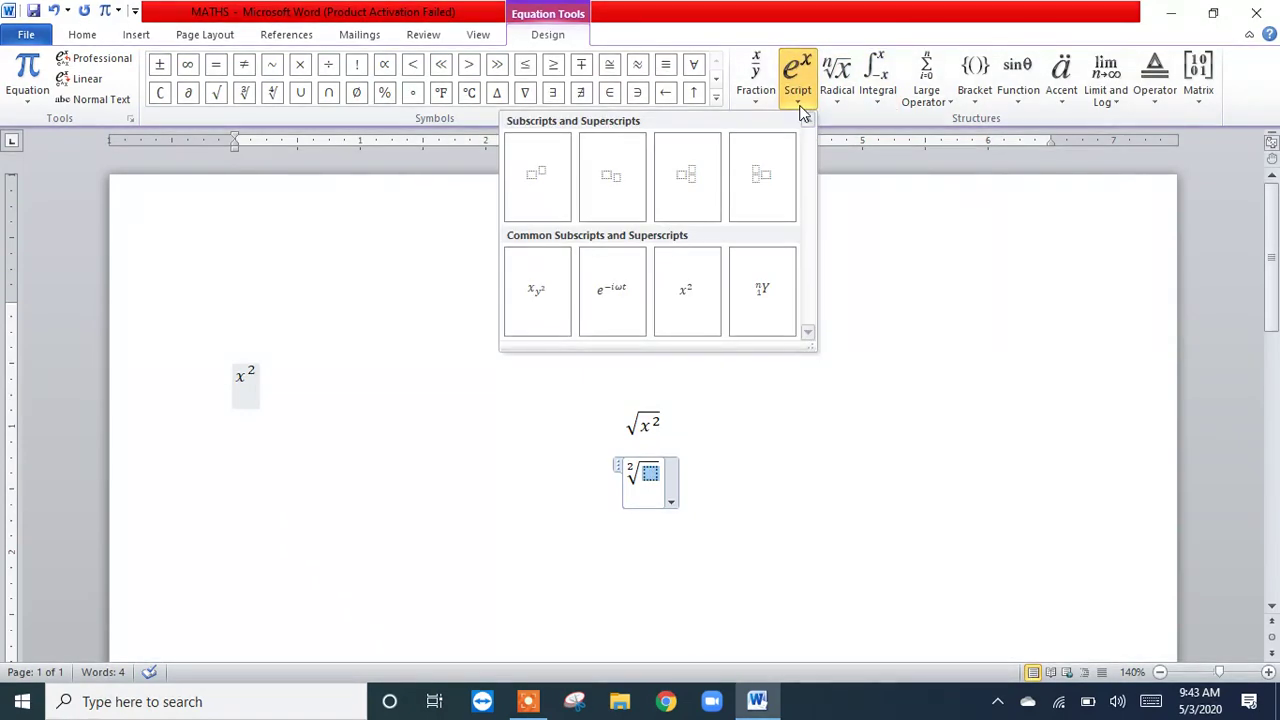
left_click(690, 322)
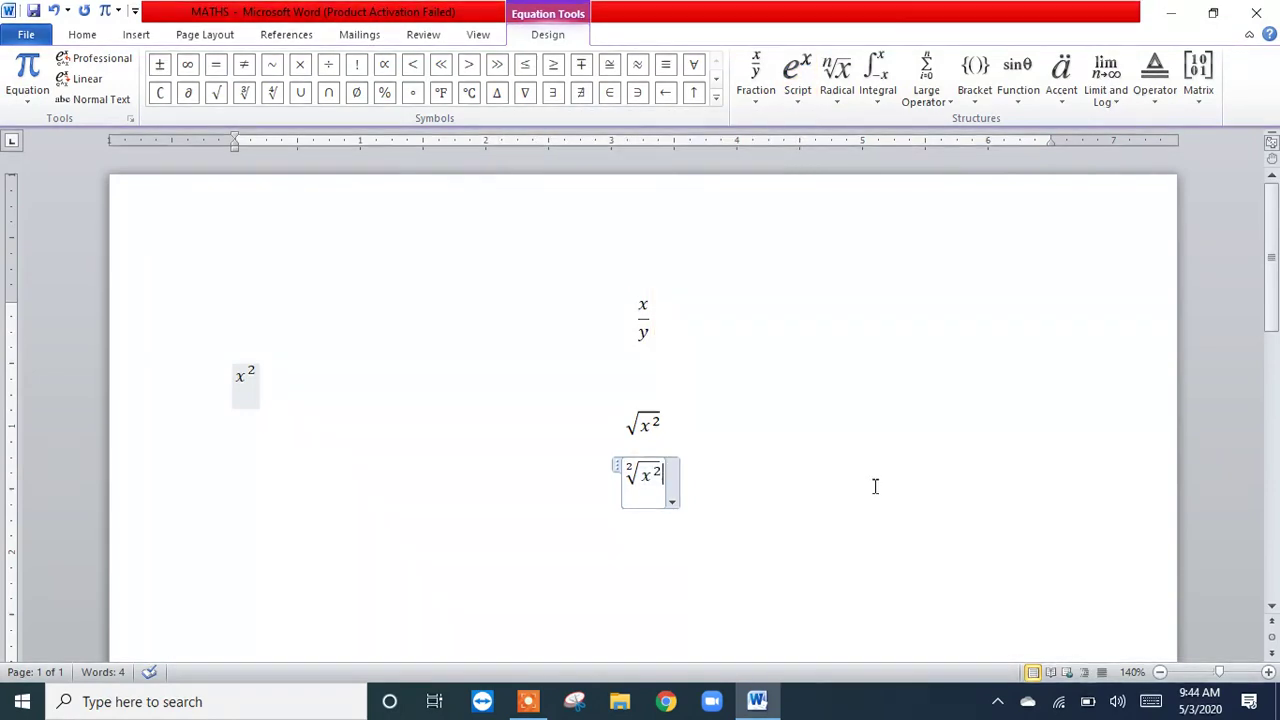
left_click(875, 486)
key("Return")
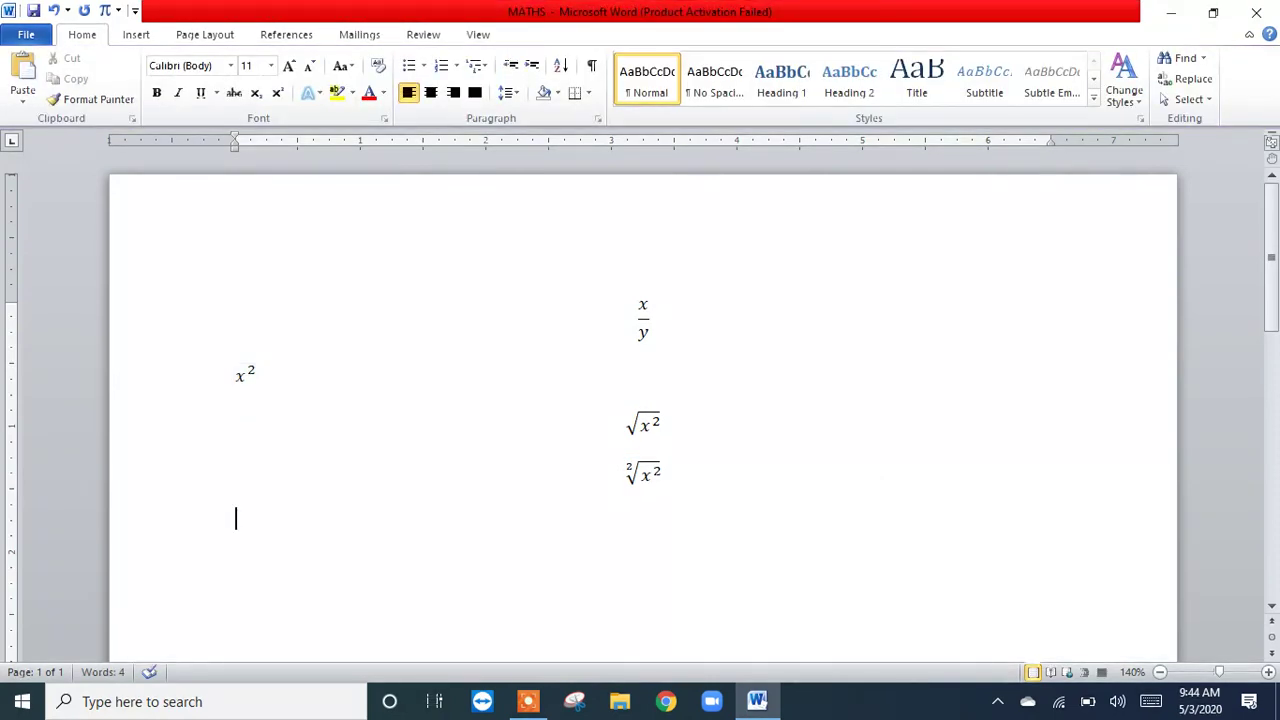
Step: Left-align both radical equations beneath x²
left_click(640, 425)
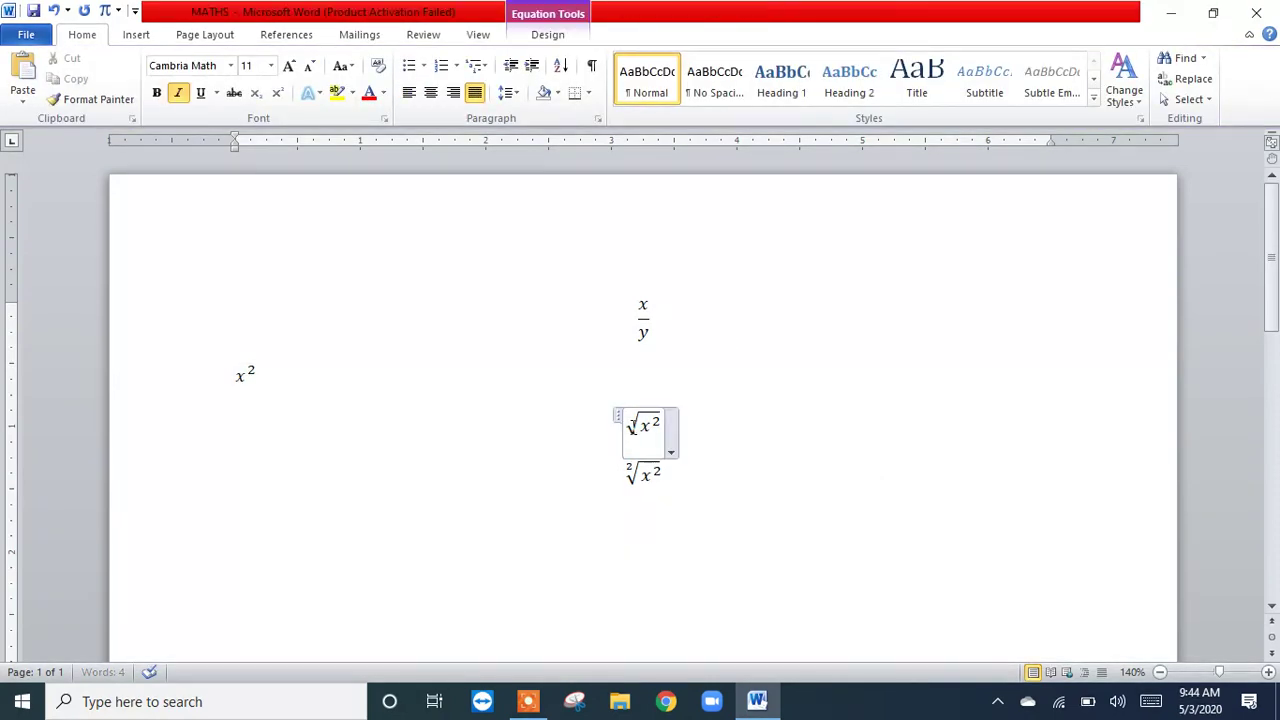
left_click(407, 103)
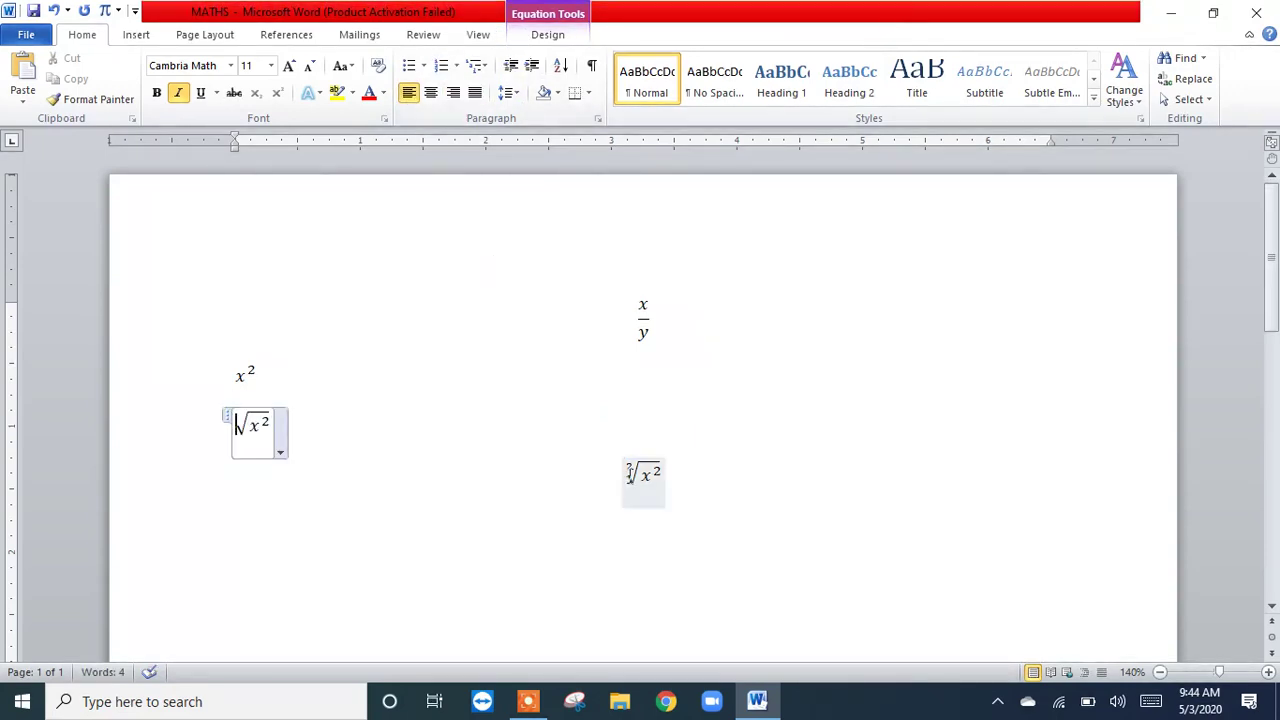
left_click(629, 472)
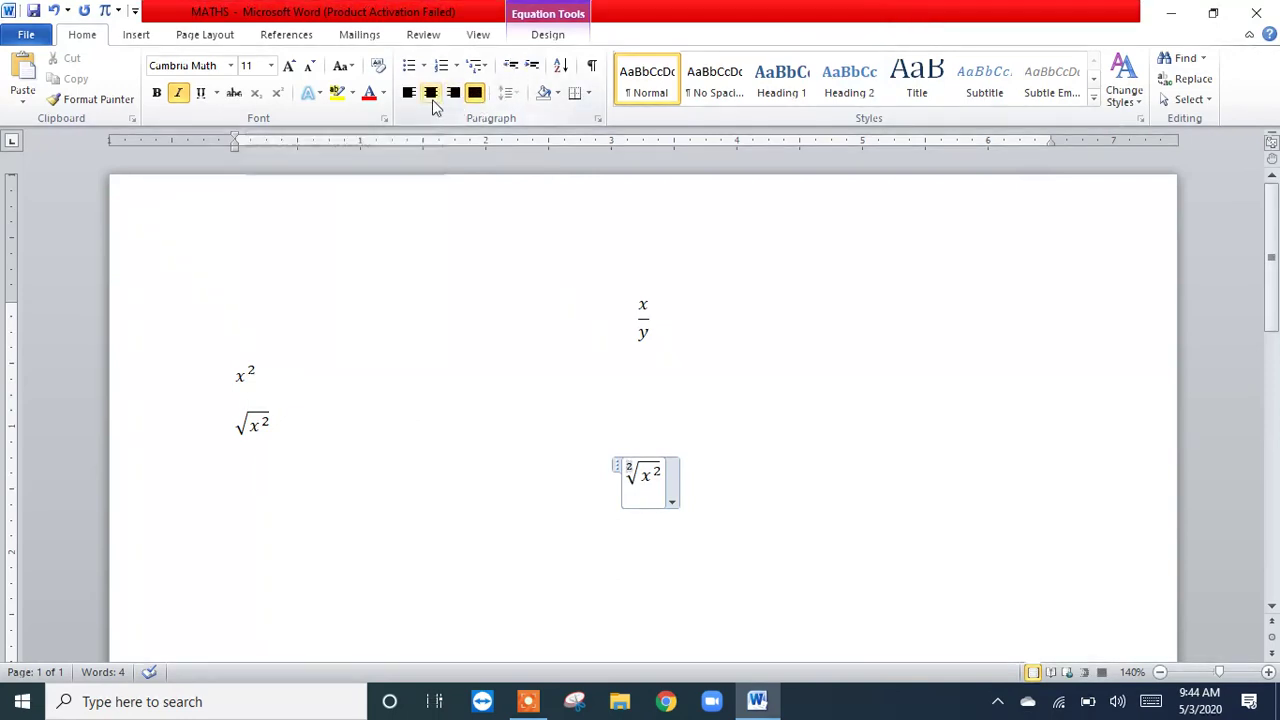
left_click(407, 103)
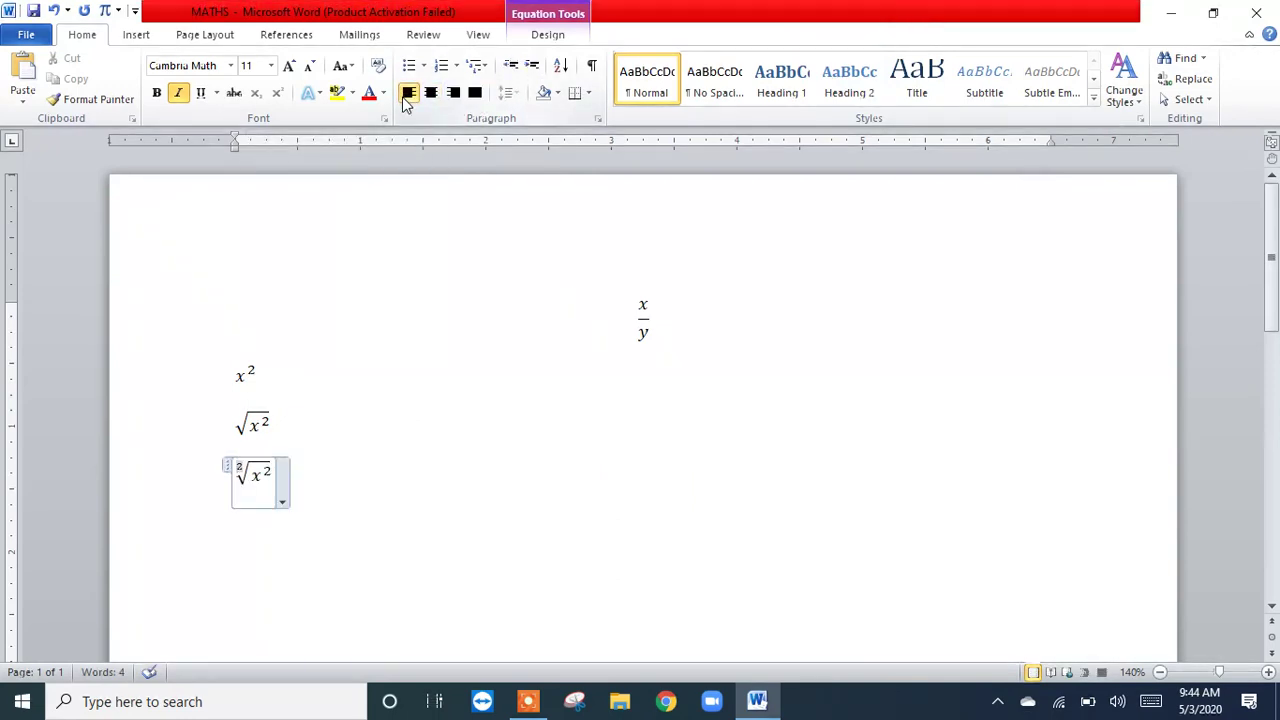
left_click(446, 456)
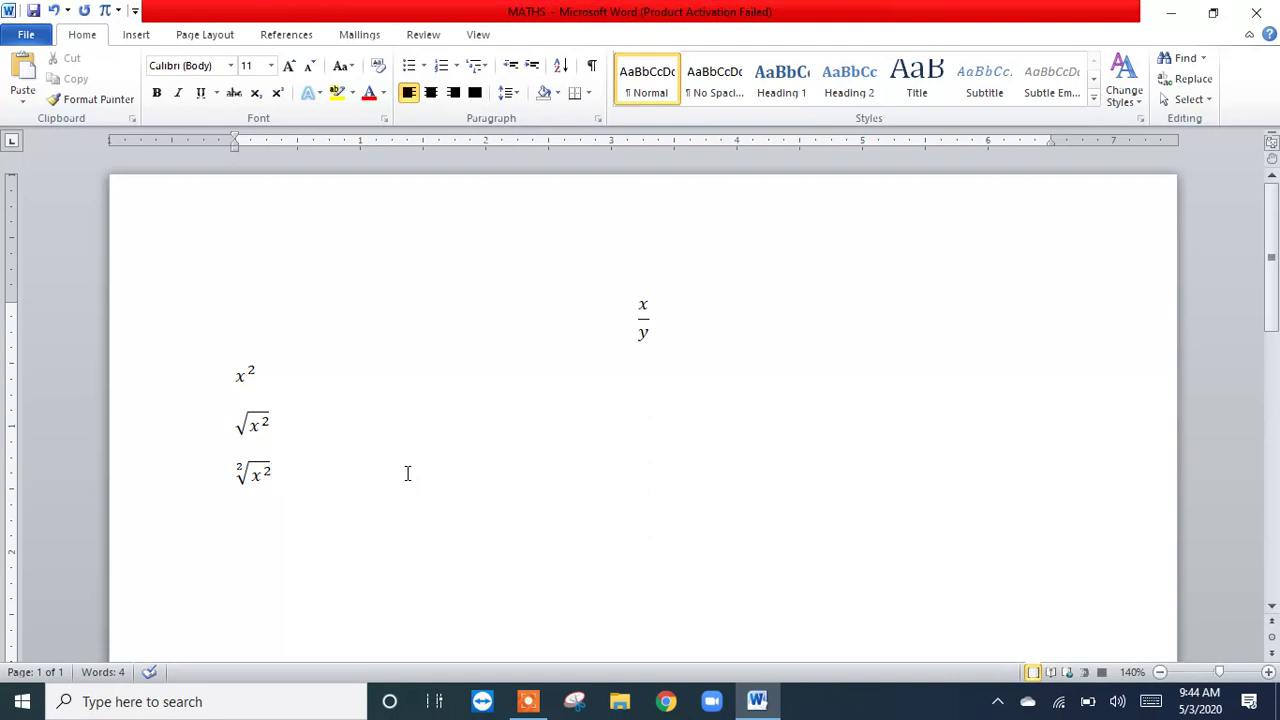
Step: Insert an equation with a simple integral reading ∫x² dx on a centred line below the radical equations
key("Return")
left_click(438, 99)
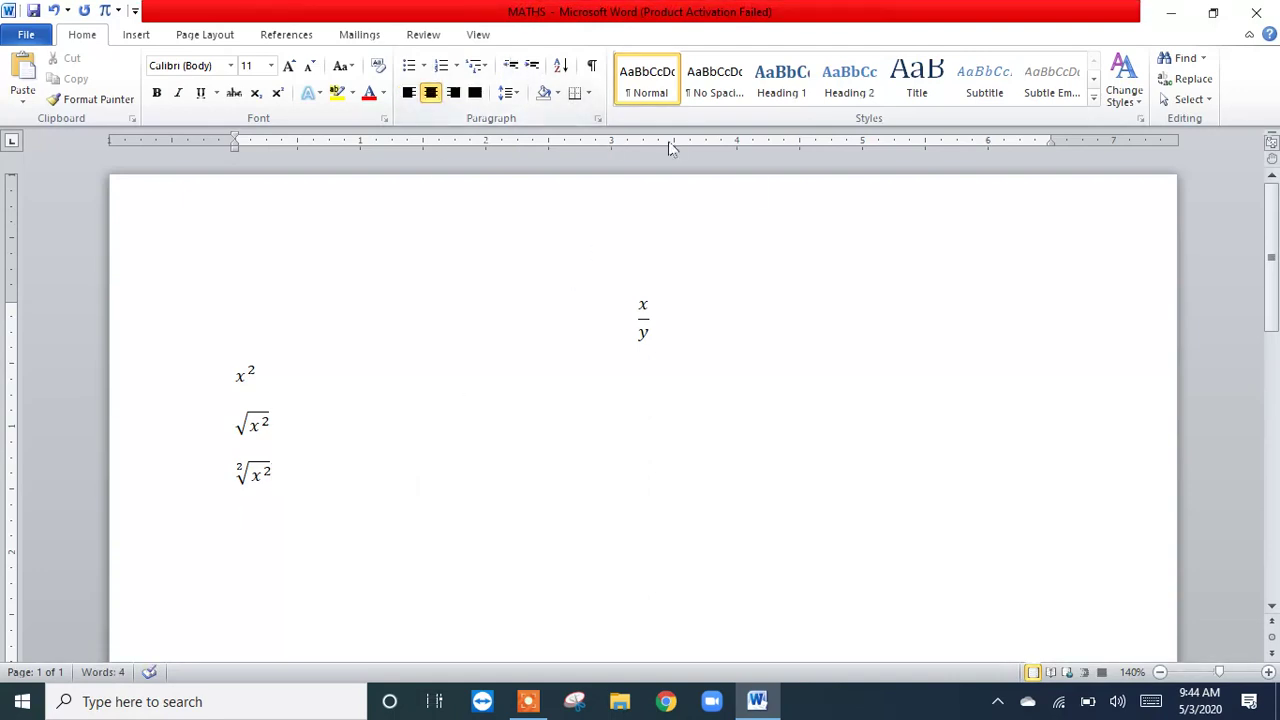
left_click(105, 12)
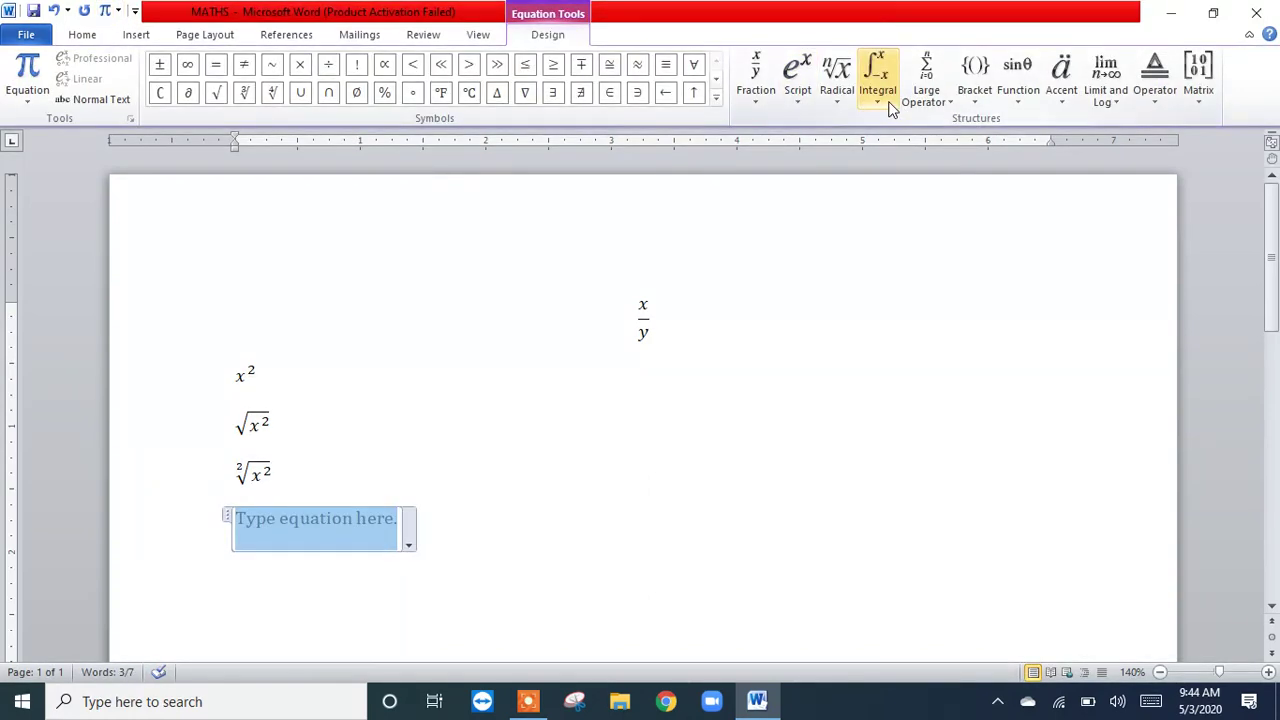
left_click(878, 90)
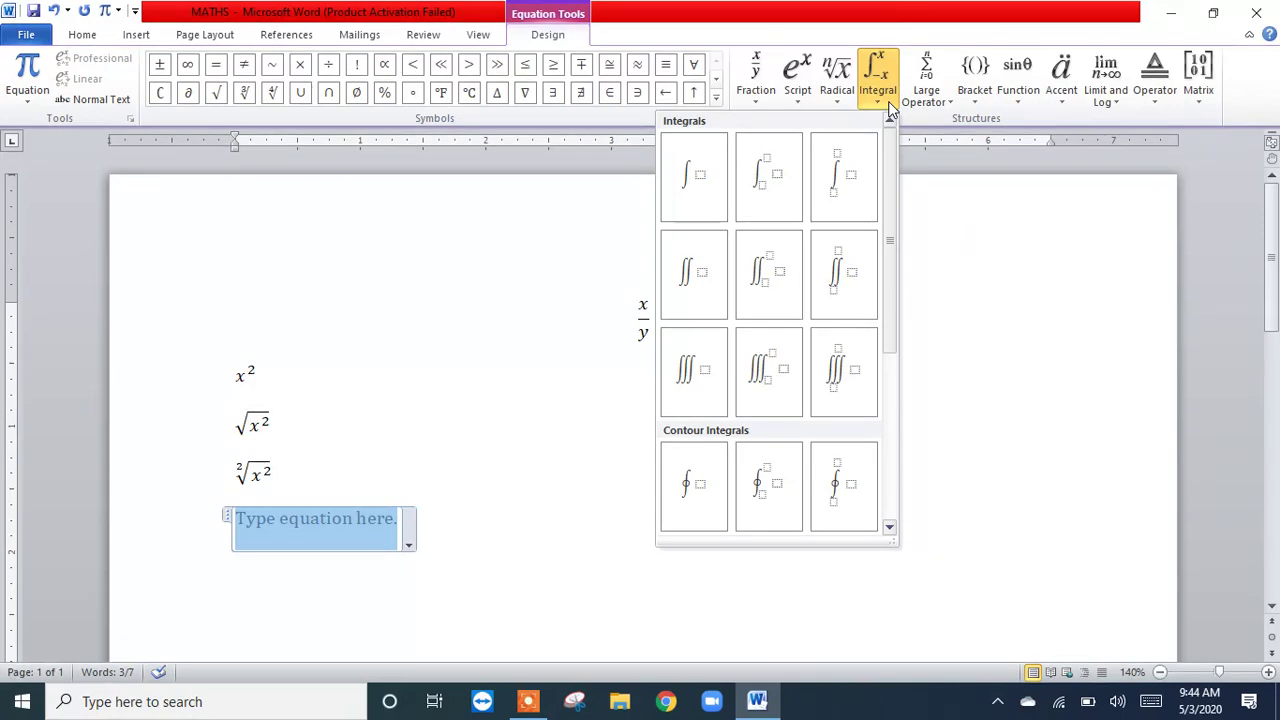
left_click(708, 195)
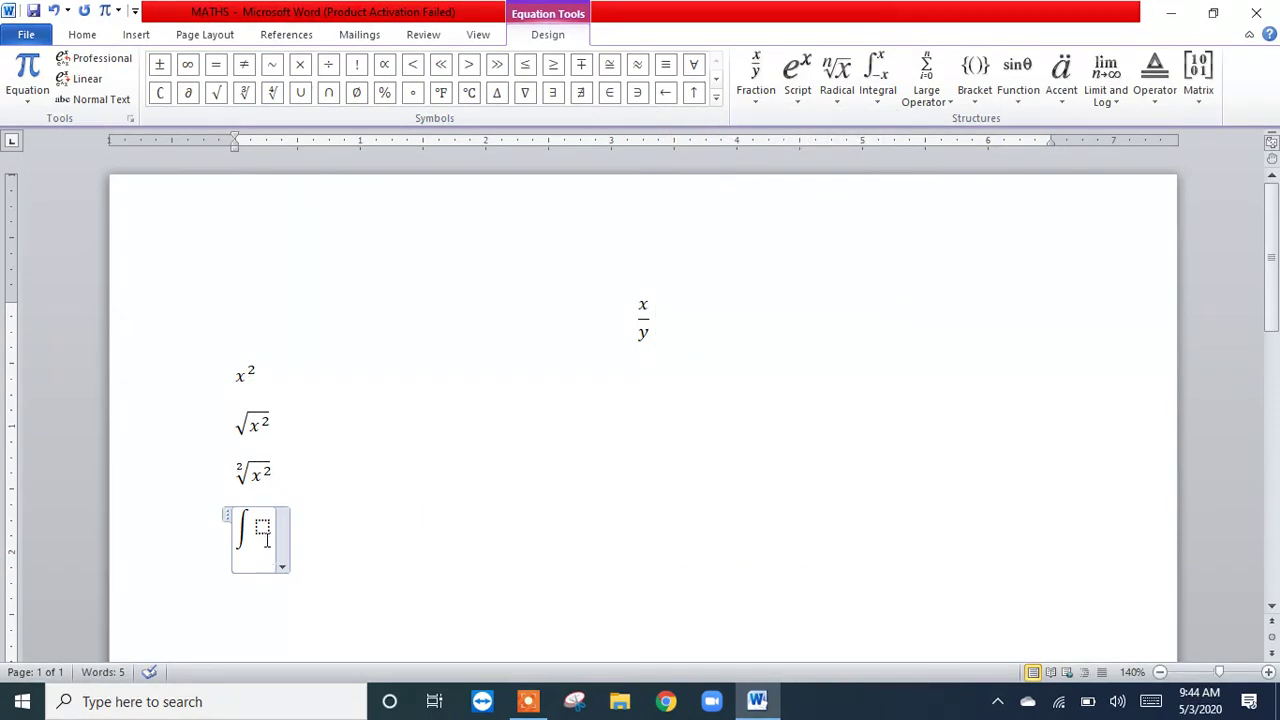
left_click(797, 72)
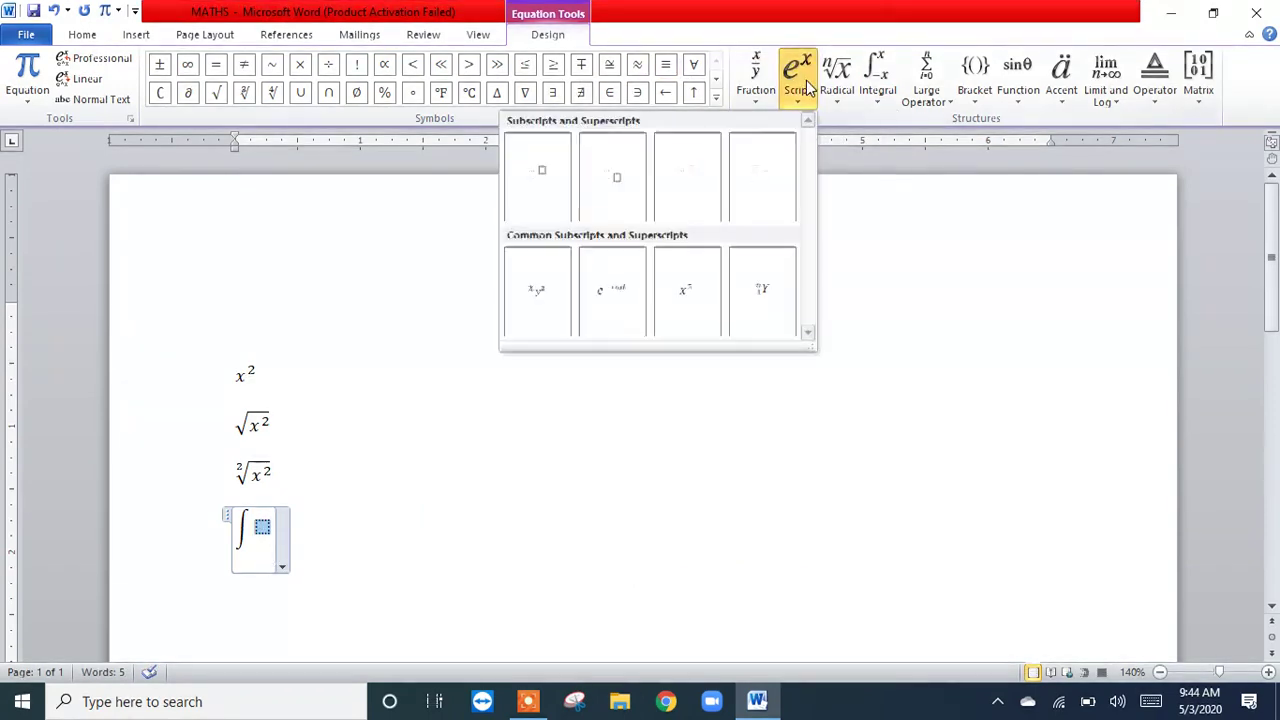
left_click(690, 318)
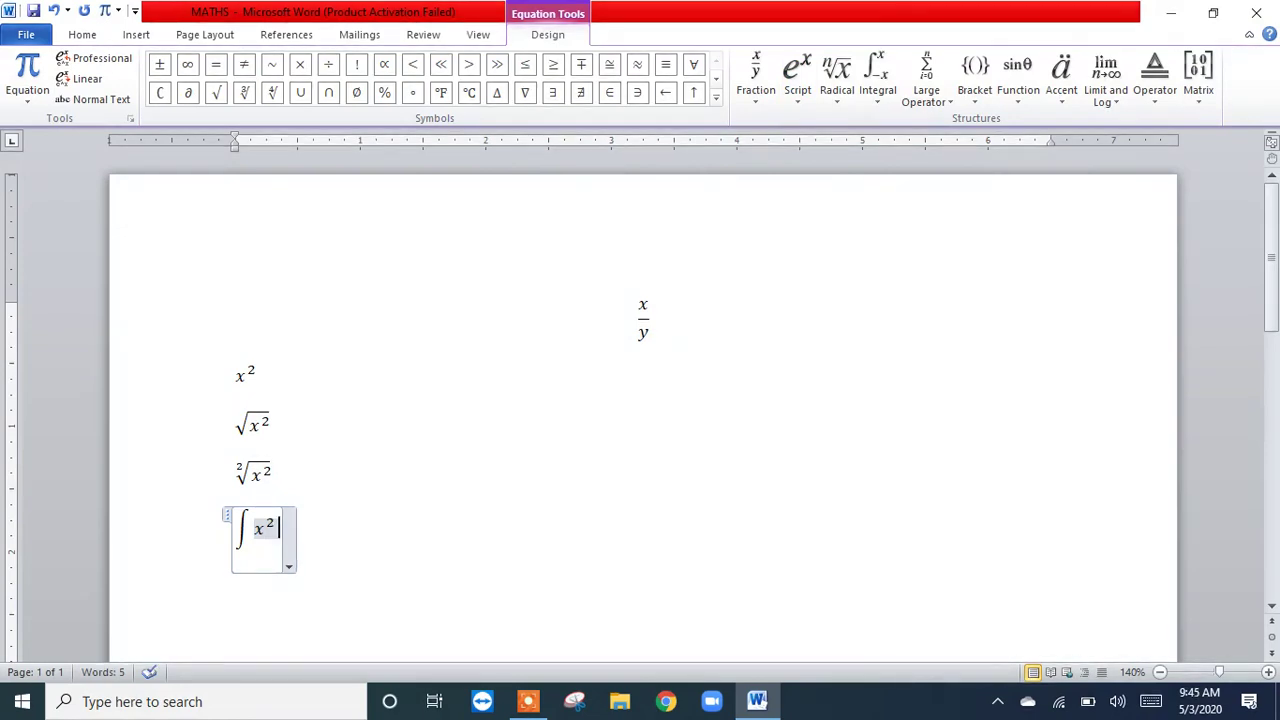
type("dx")
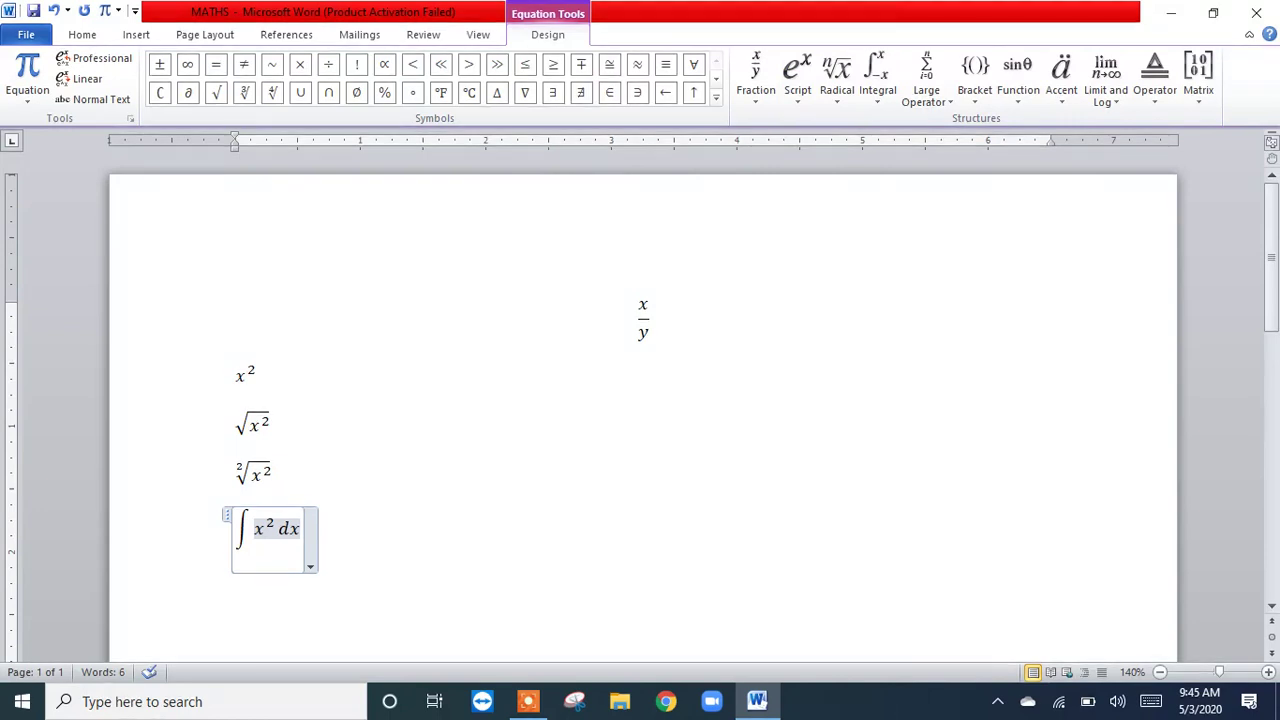
left_click(382, 535)
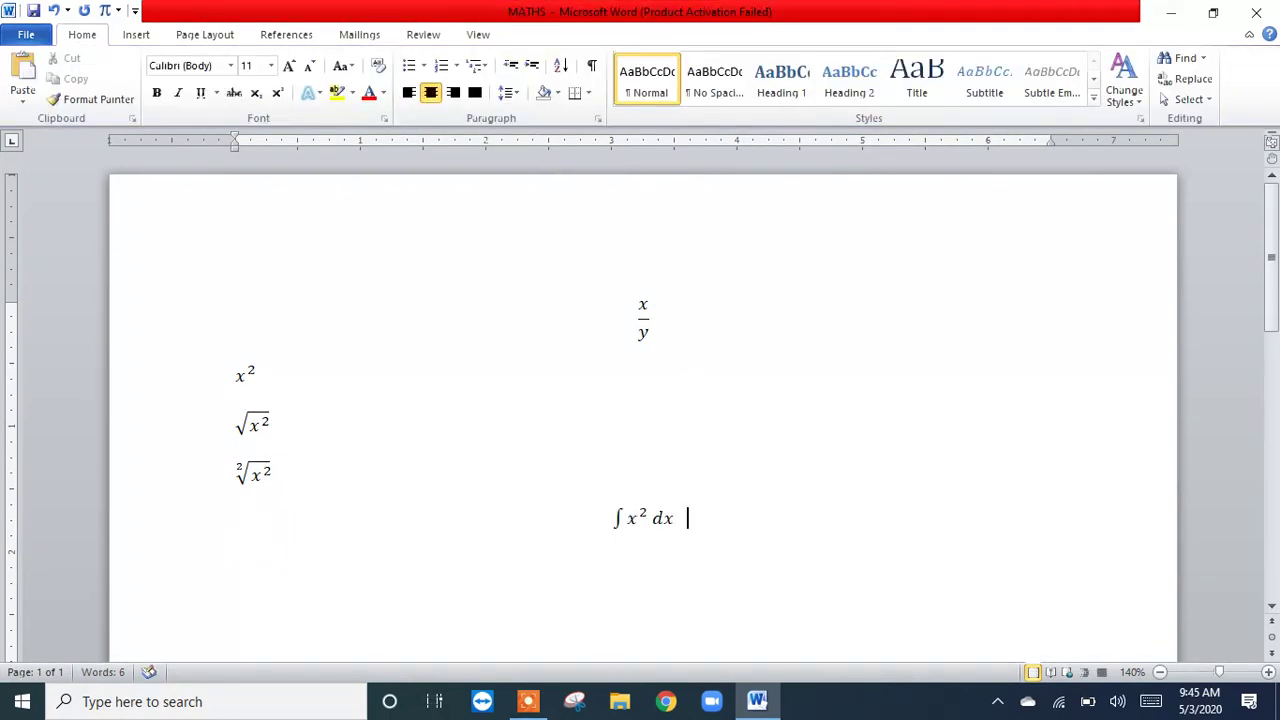
Step: Insert a second equation beside ∫x² dx with a definite integral, using lower limit 1 and upper limit 2
left_click(104, 10)
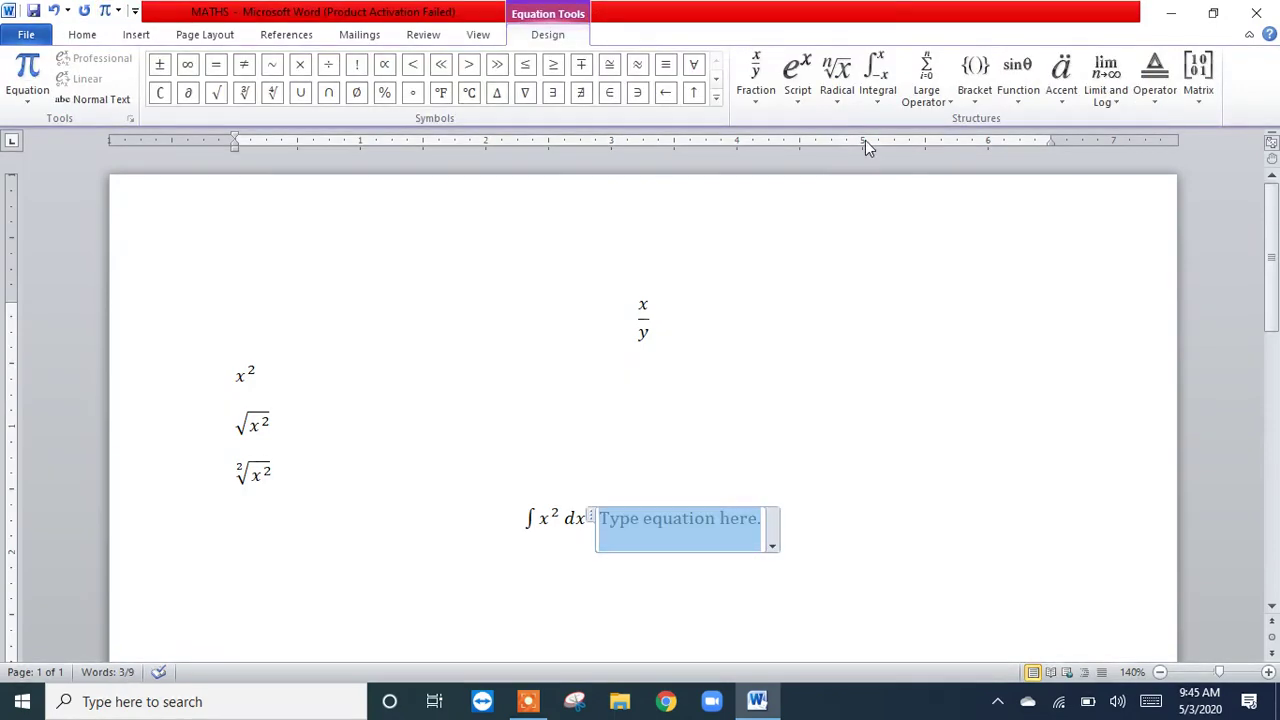
left_click(870, 100)
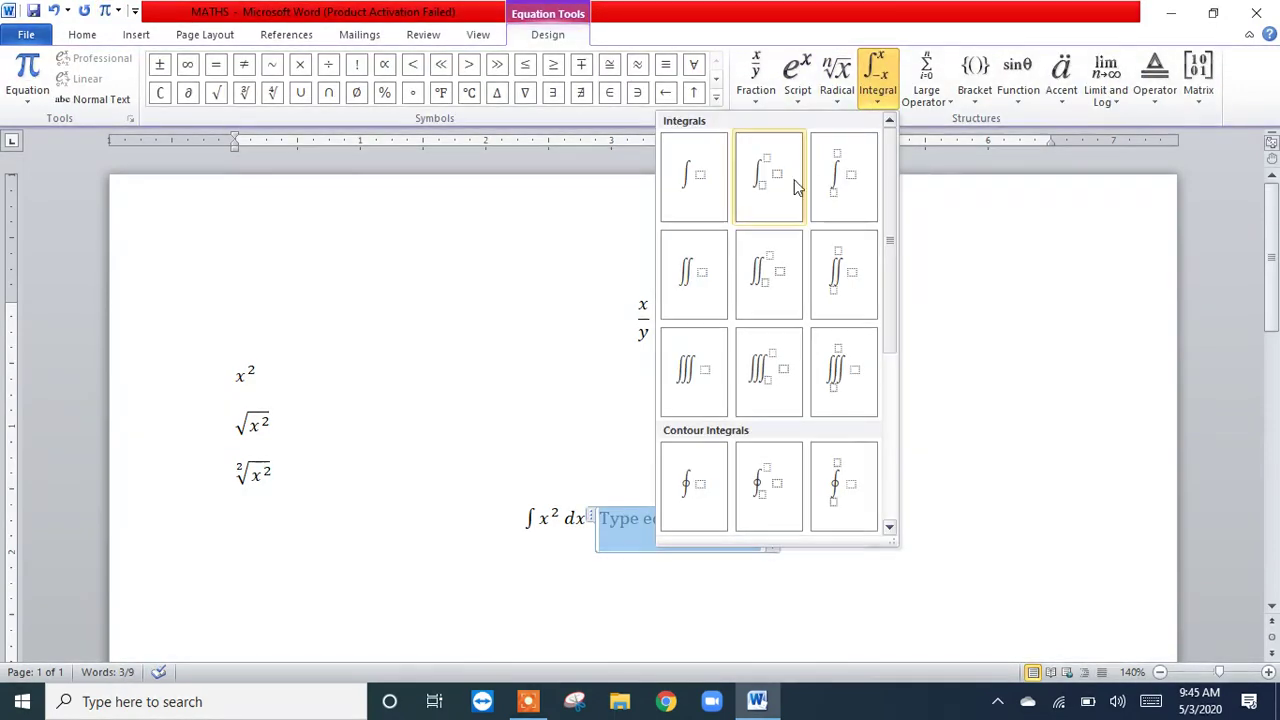
left_click(845, 190)
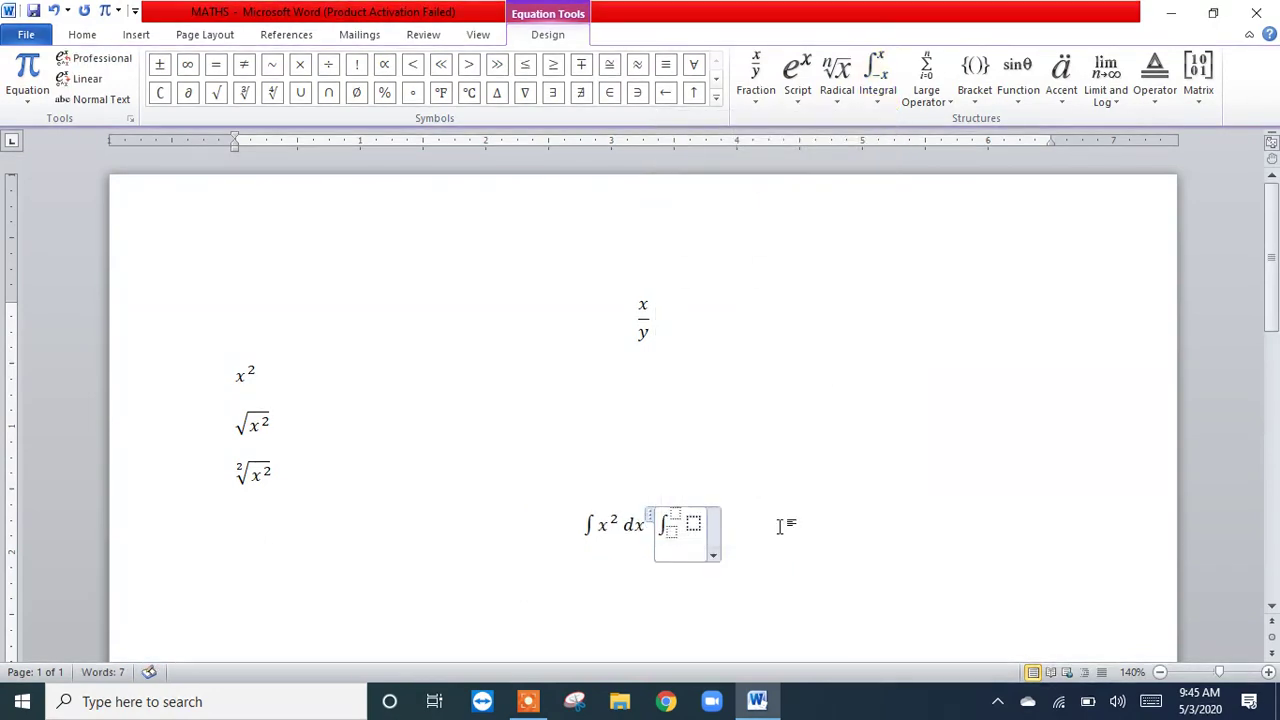
left_click(670, 533)
type("1")
key("Up")
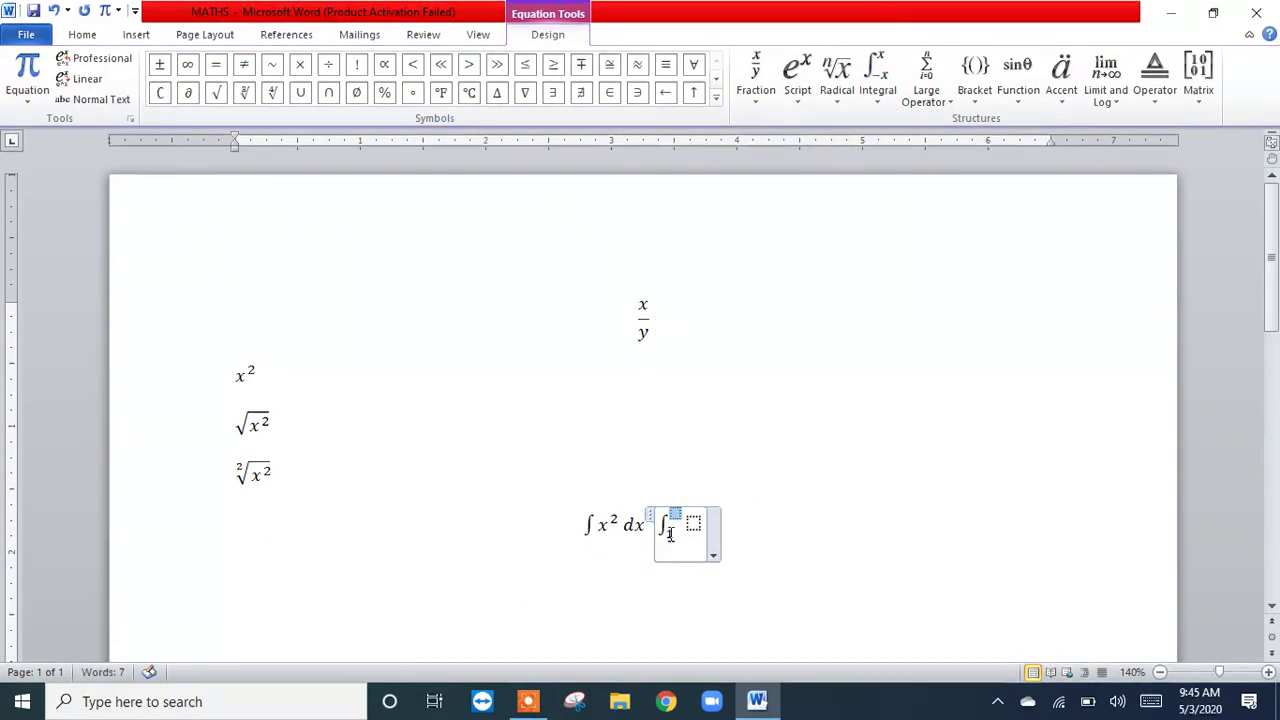
type("2")
key("Right")
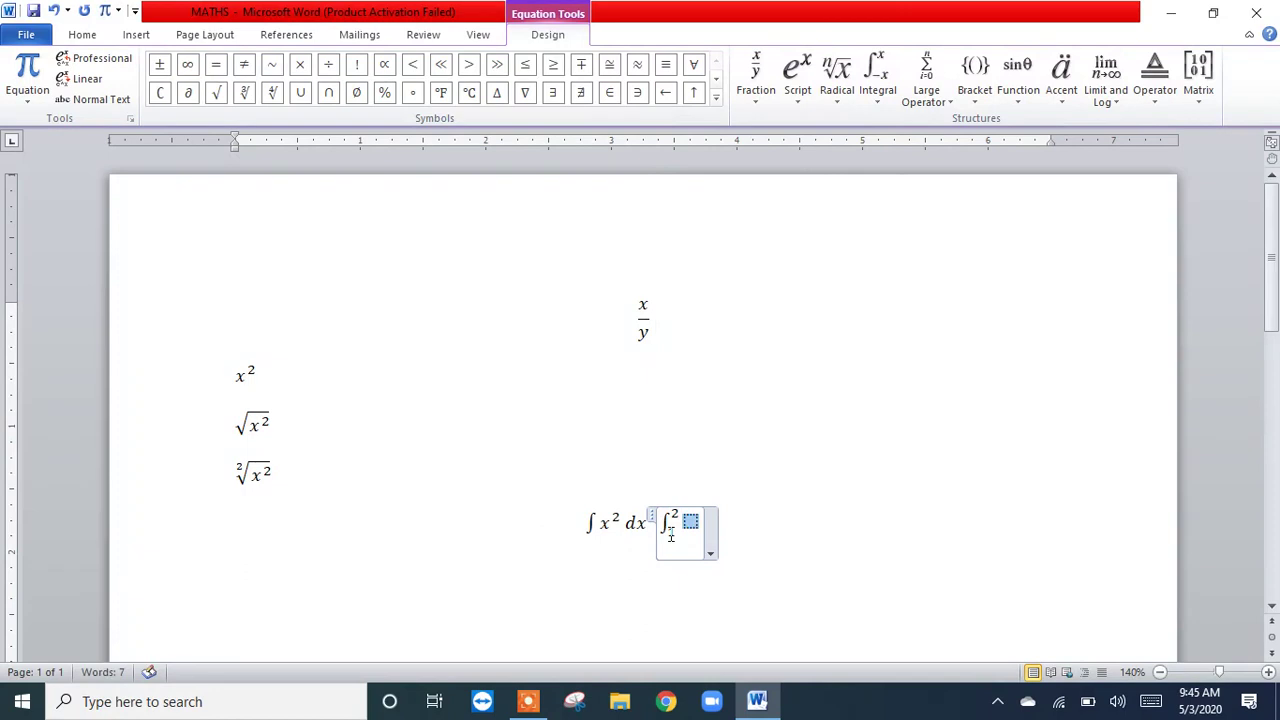
Step: Complete the definite integral with the common superscript x² followed by dx, and start a new line below it
left_click(798, 100)
left_click(679, 300)
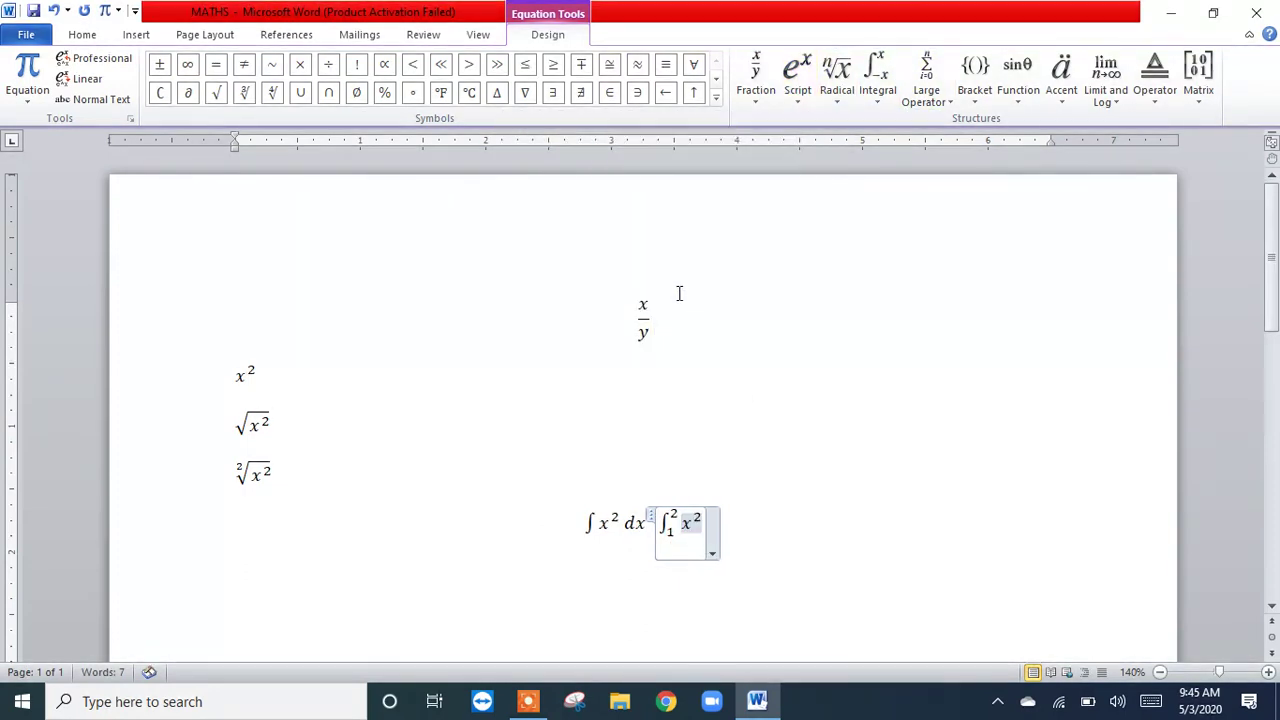
key("Right")
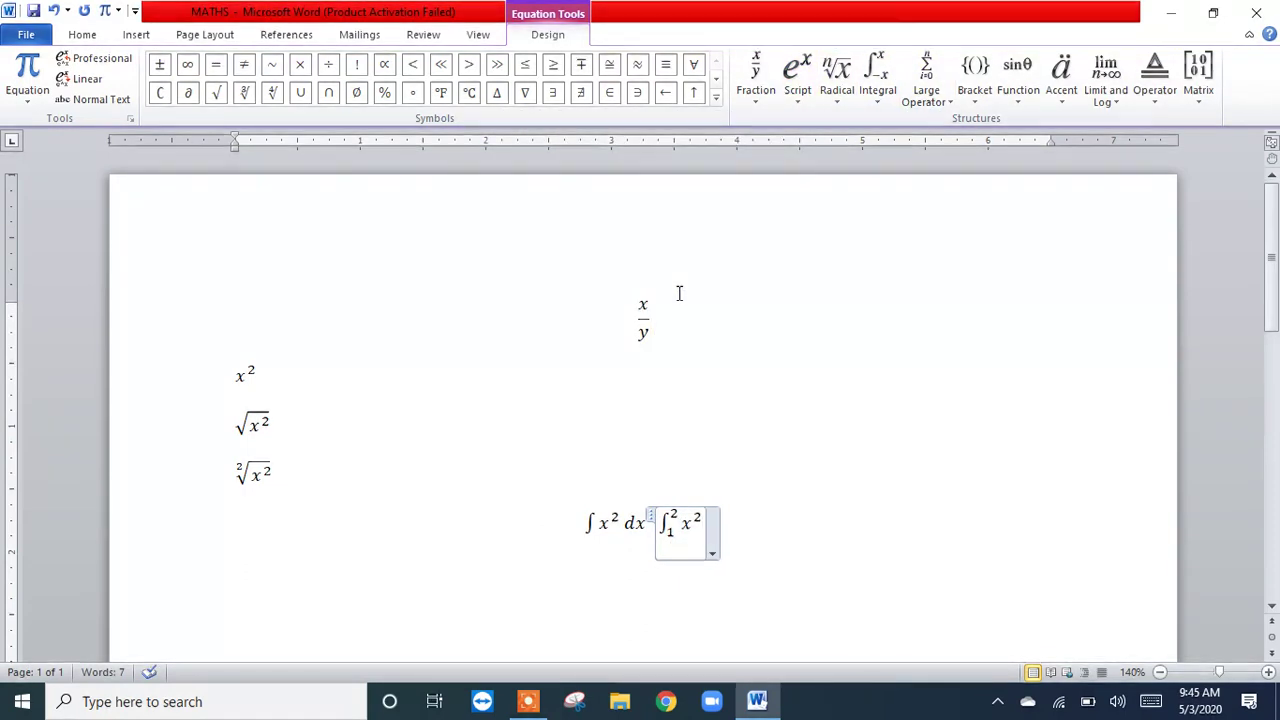
type("dx")
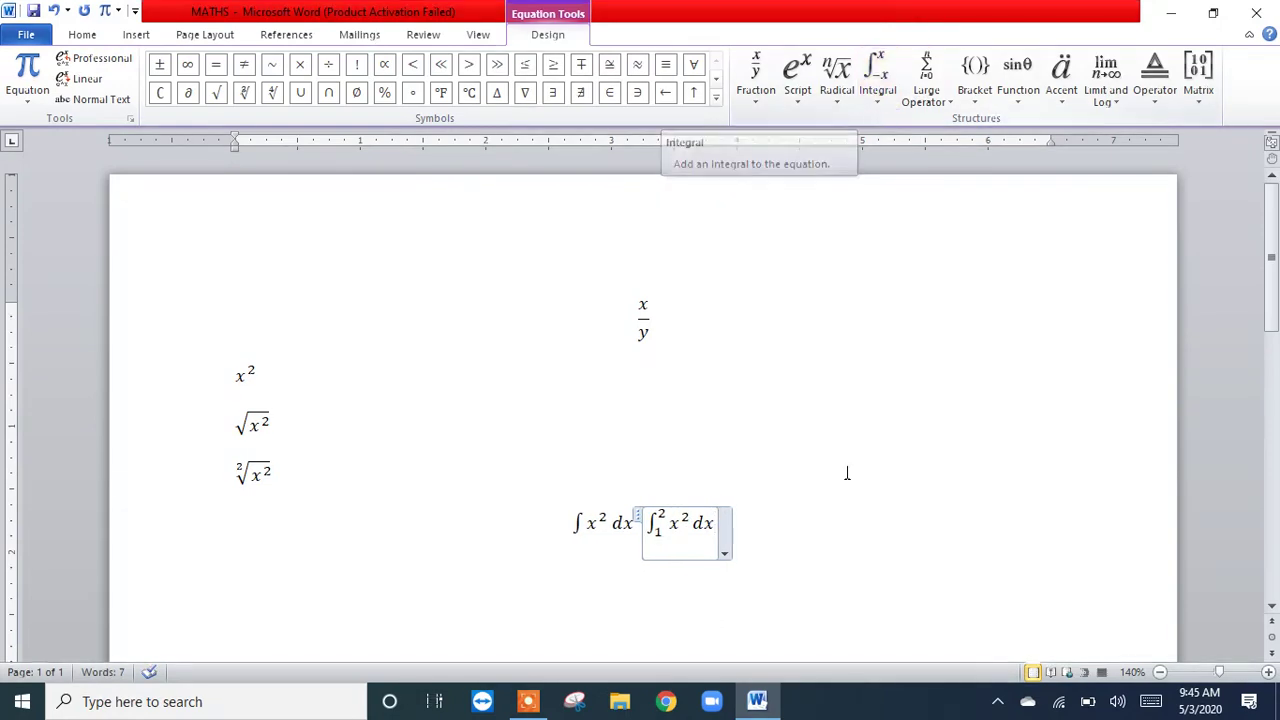
left_click(829, 514)
key("Return")
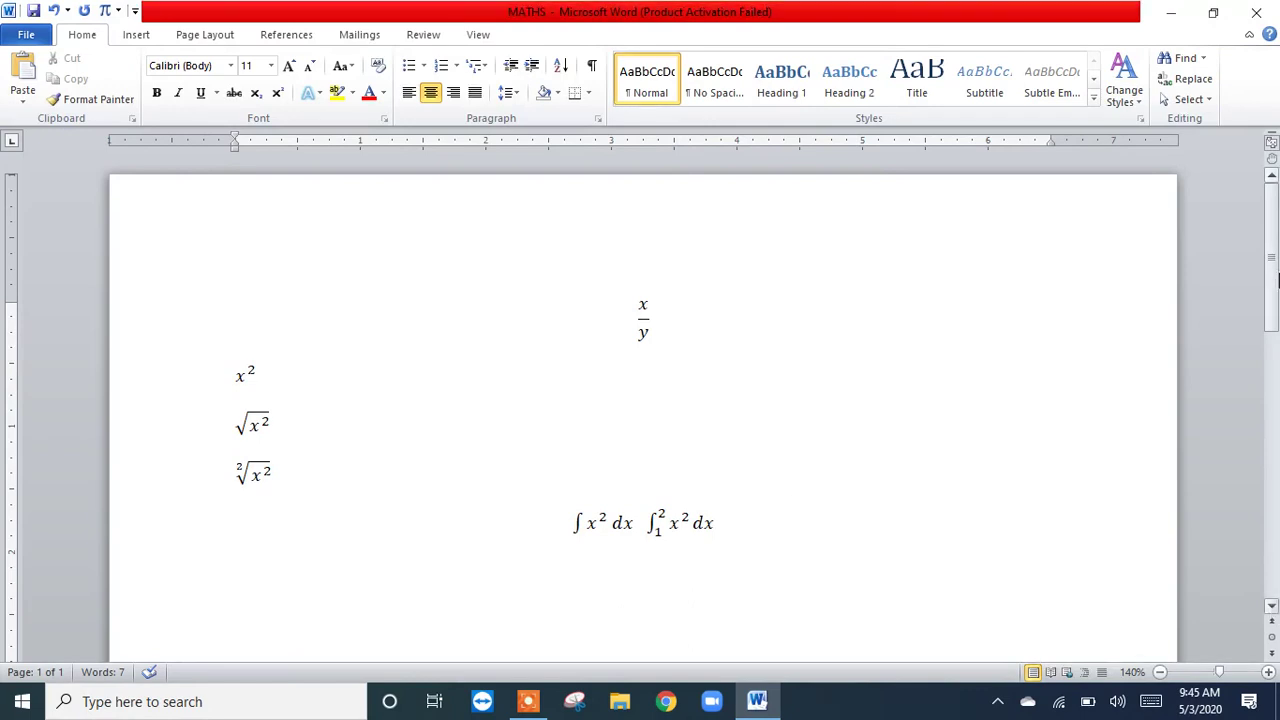
Step: Insert an equation below the integrals with an empty summation structure that has limits above and below the sigma
left_click(1271, 607)
left_click(1271, 607)
left_click(1271, 607)
left_click(1271, 607)
left_click(1271, 607)
left_click(1271, 607)
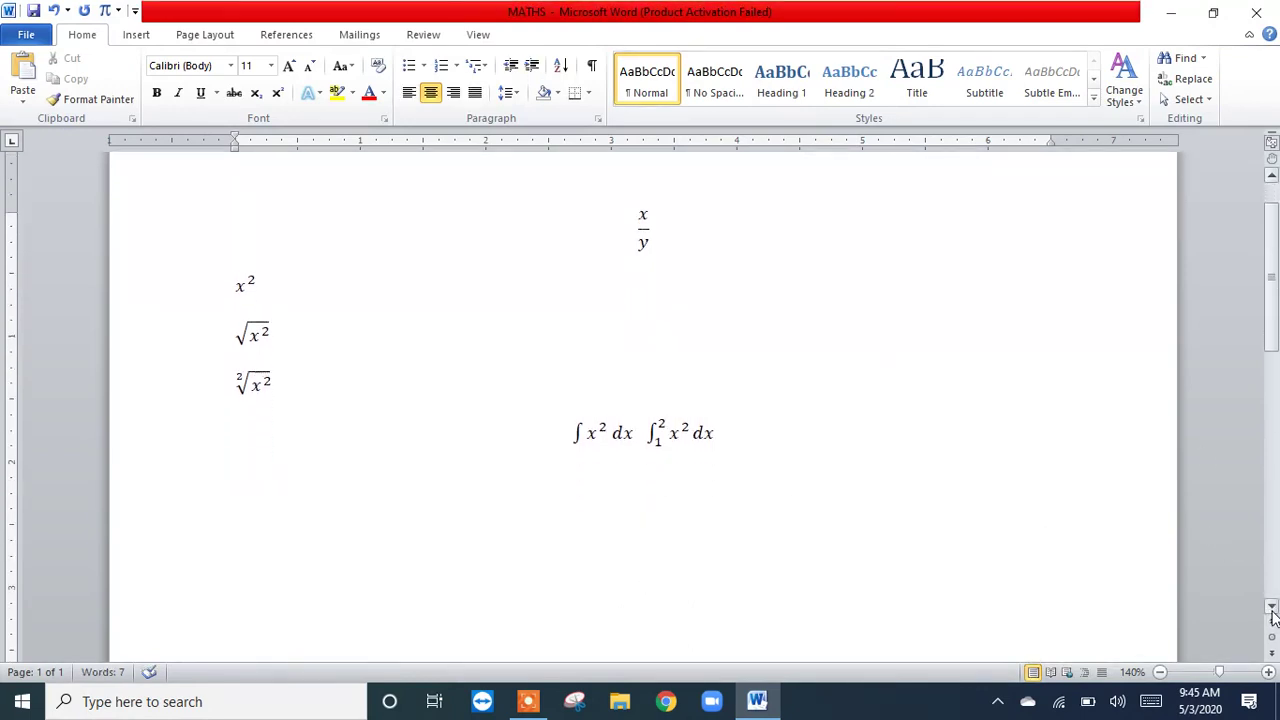
left_click(110, 15)
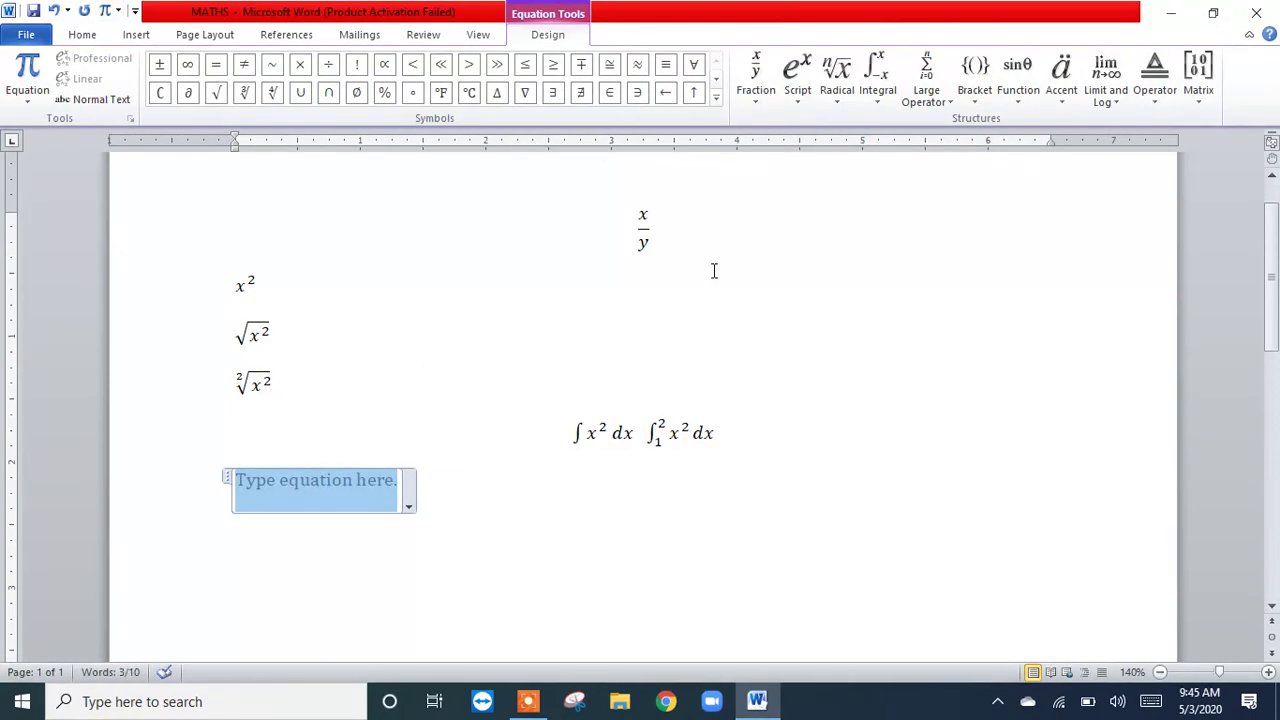
left_click(941, 105)
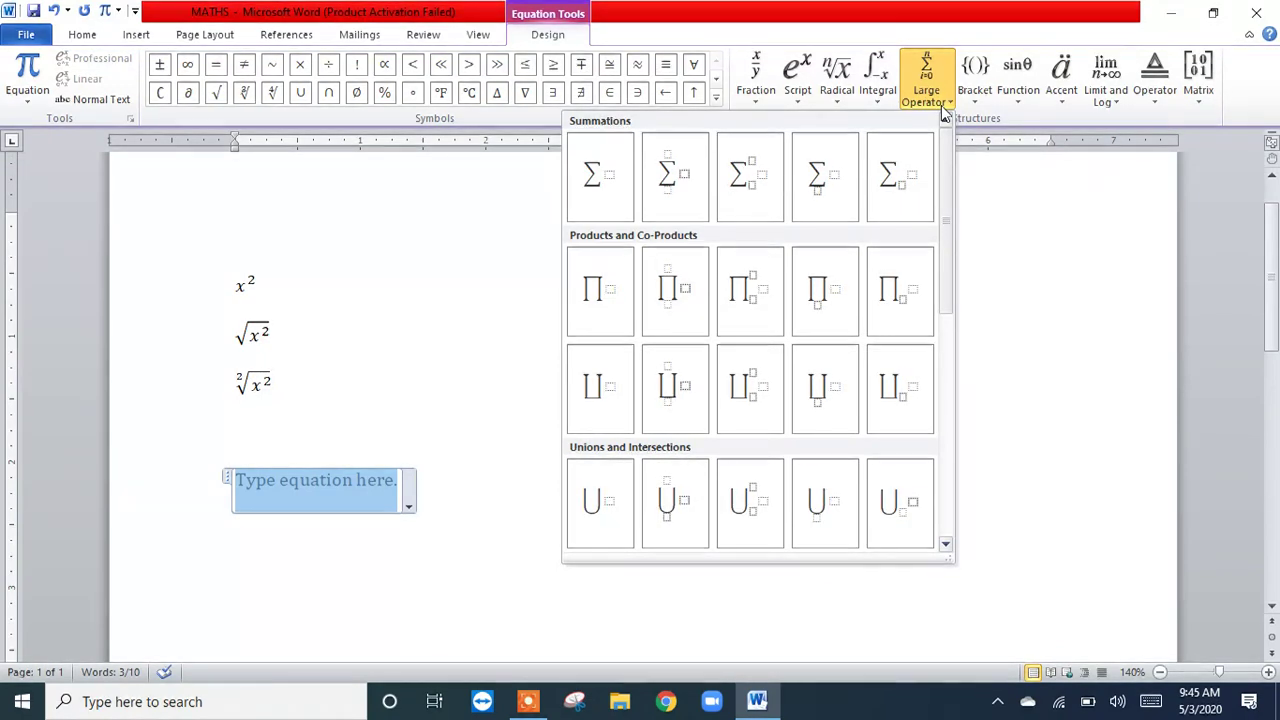
left_click(668, 180)
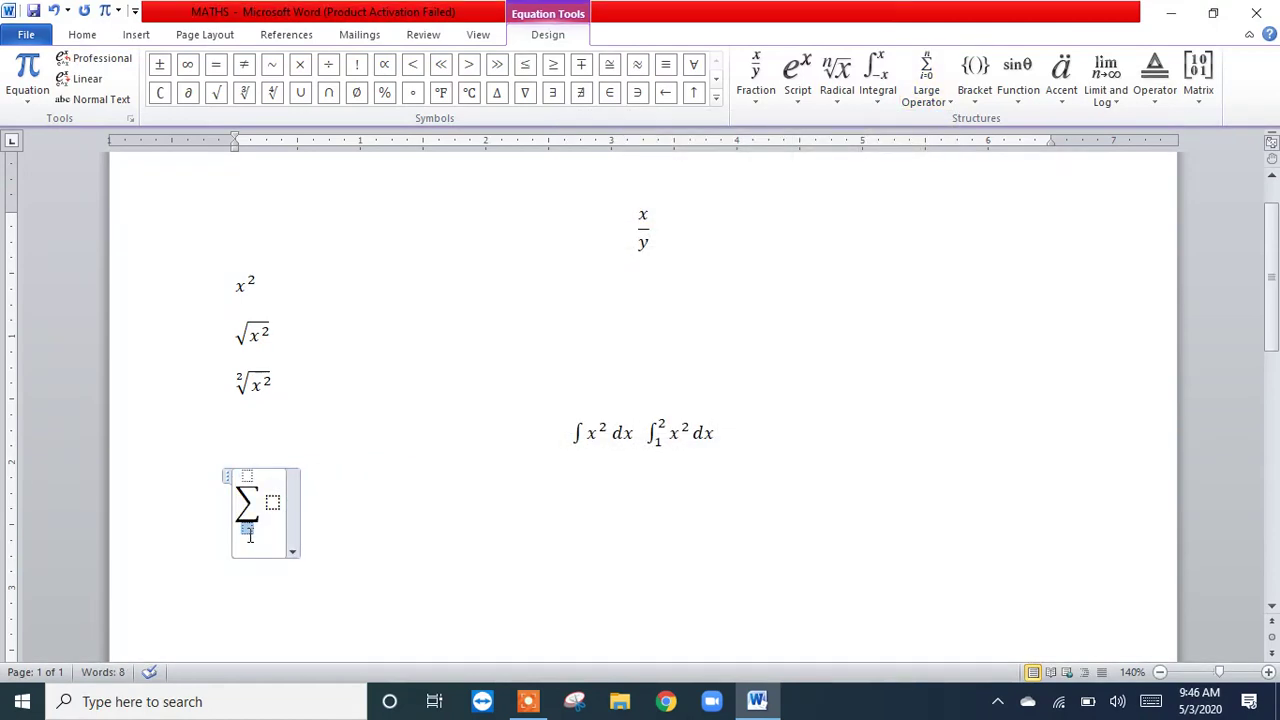
Step: Set the summation's lower limit to r=1 and its upper limit to n
type("r=1")
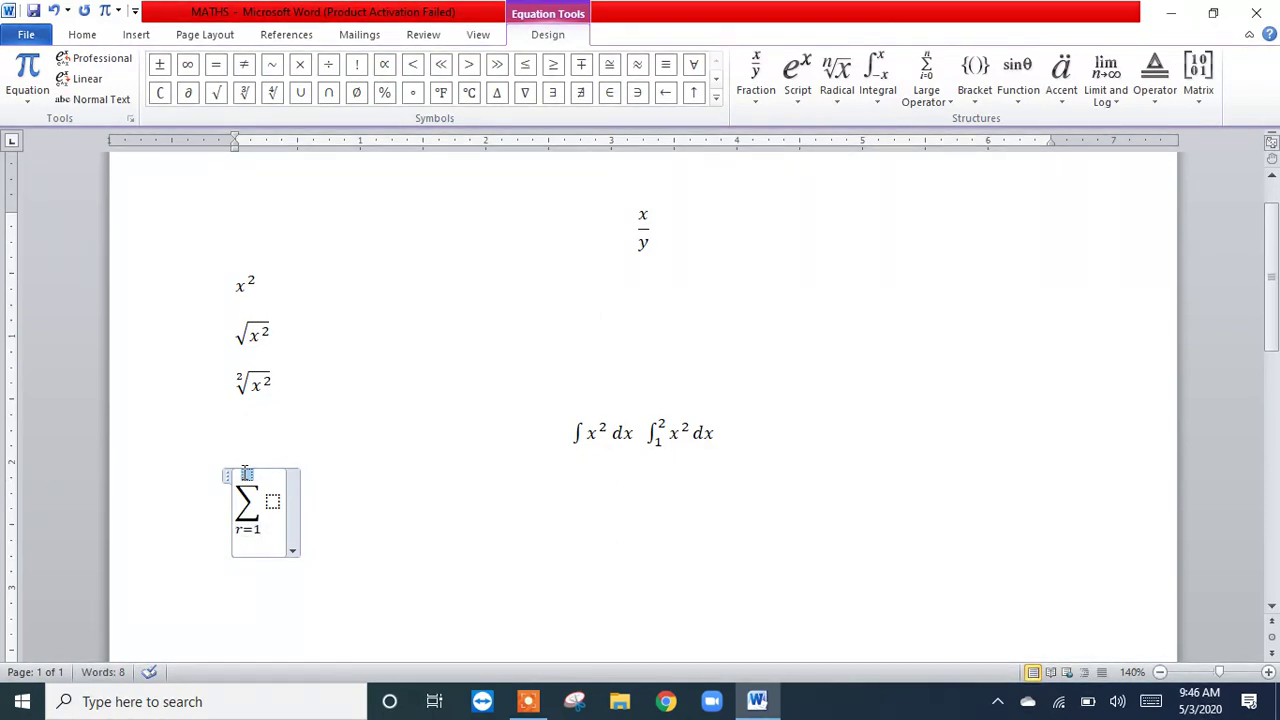
left_click(247, 474)
type("n")
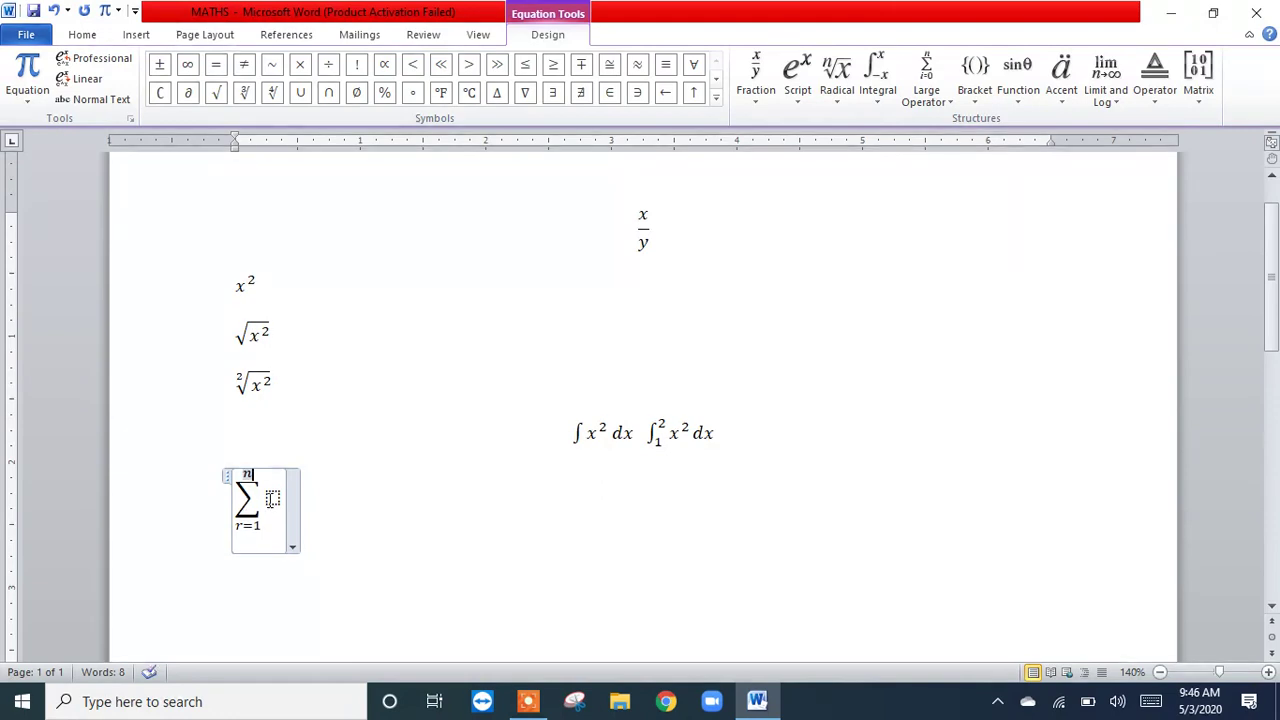
Step: Fill the summation's body with a subscript structure that has base x and subscript r
left_click(270, 500)
left_click(788, 106)
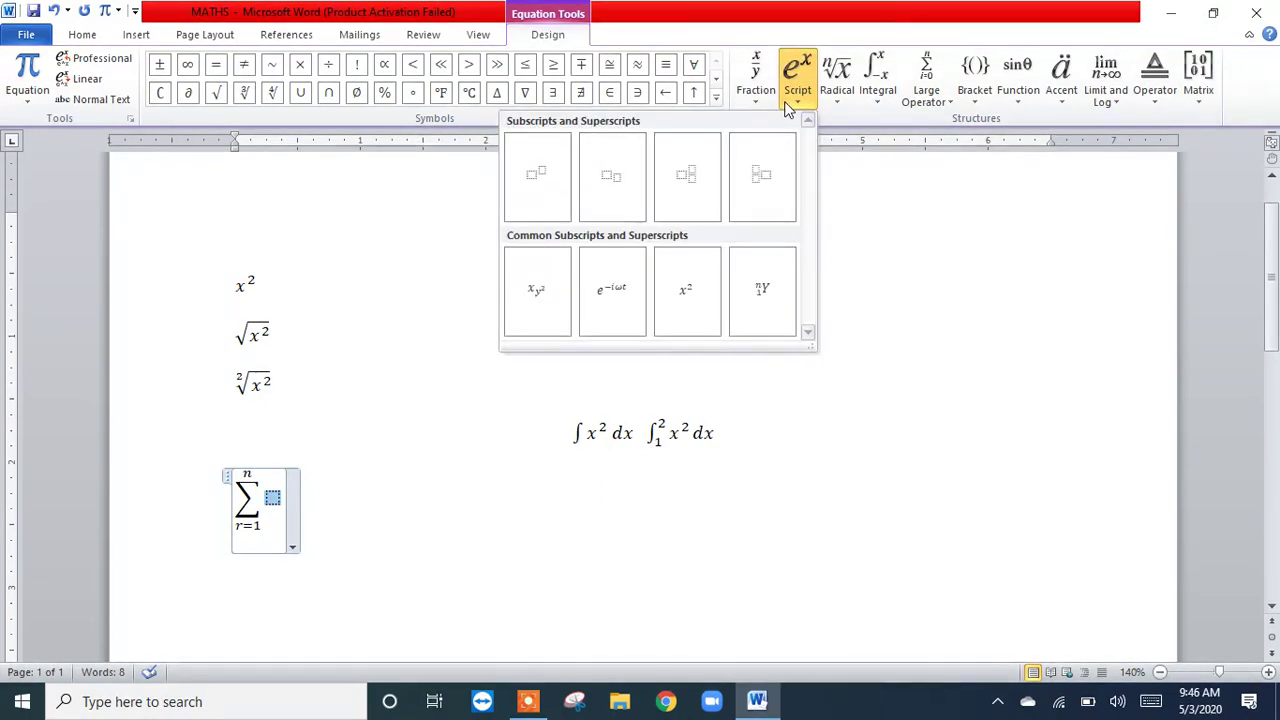
left_click(625, 172)
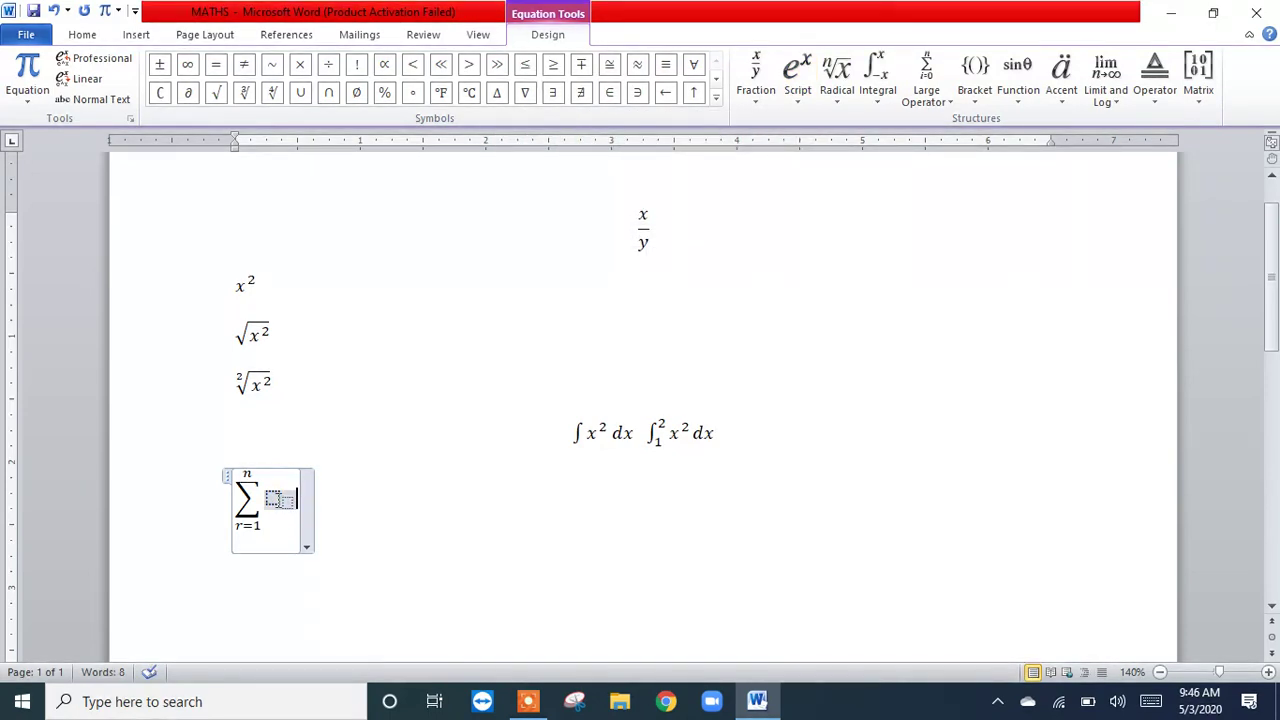
left_click(279, 500)
type("x")
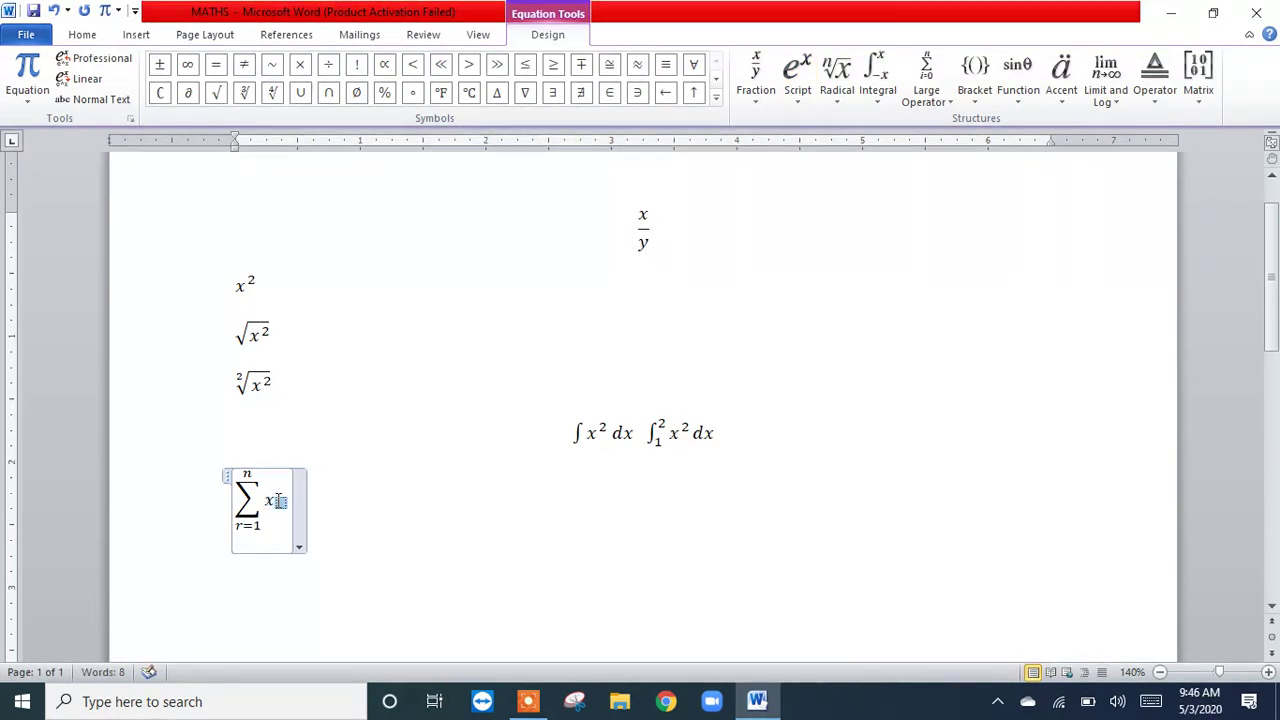
type("r")
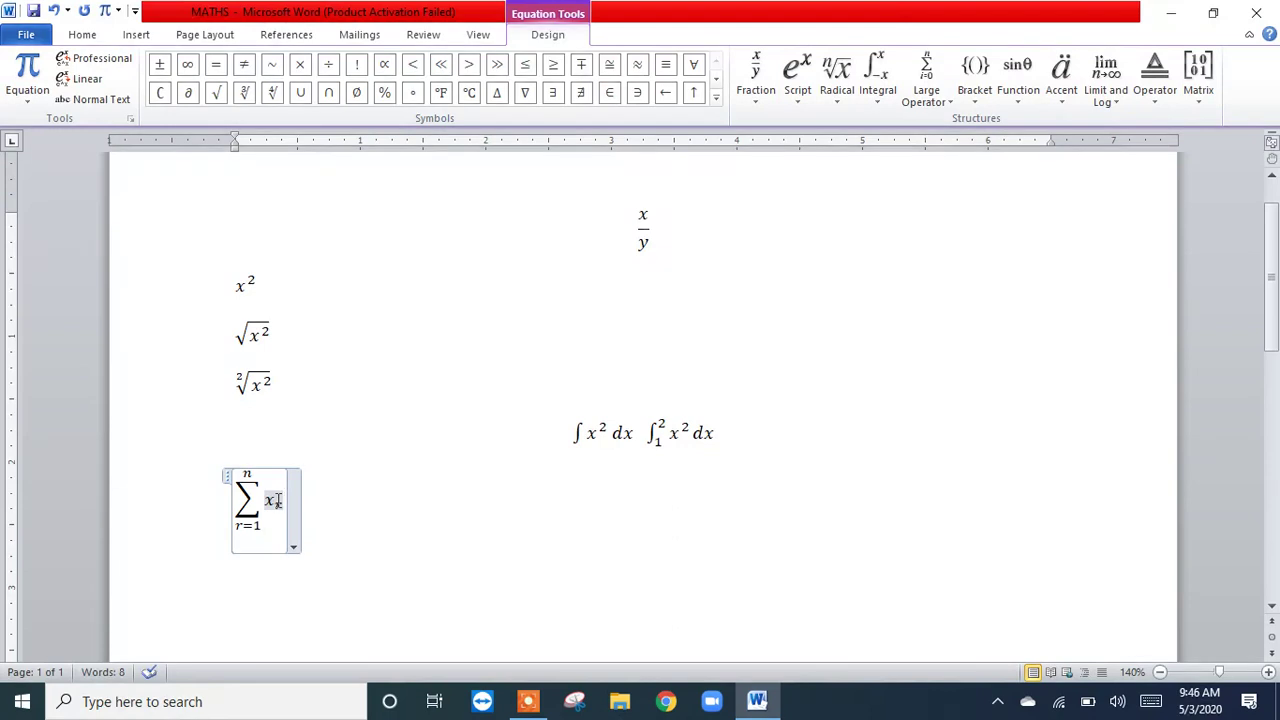
left_click(401, 528)
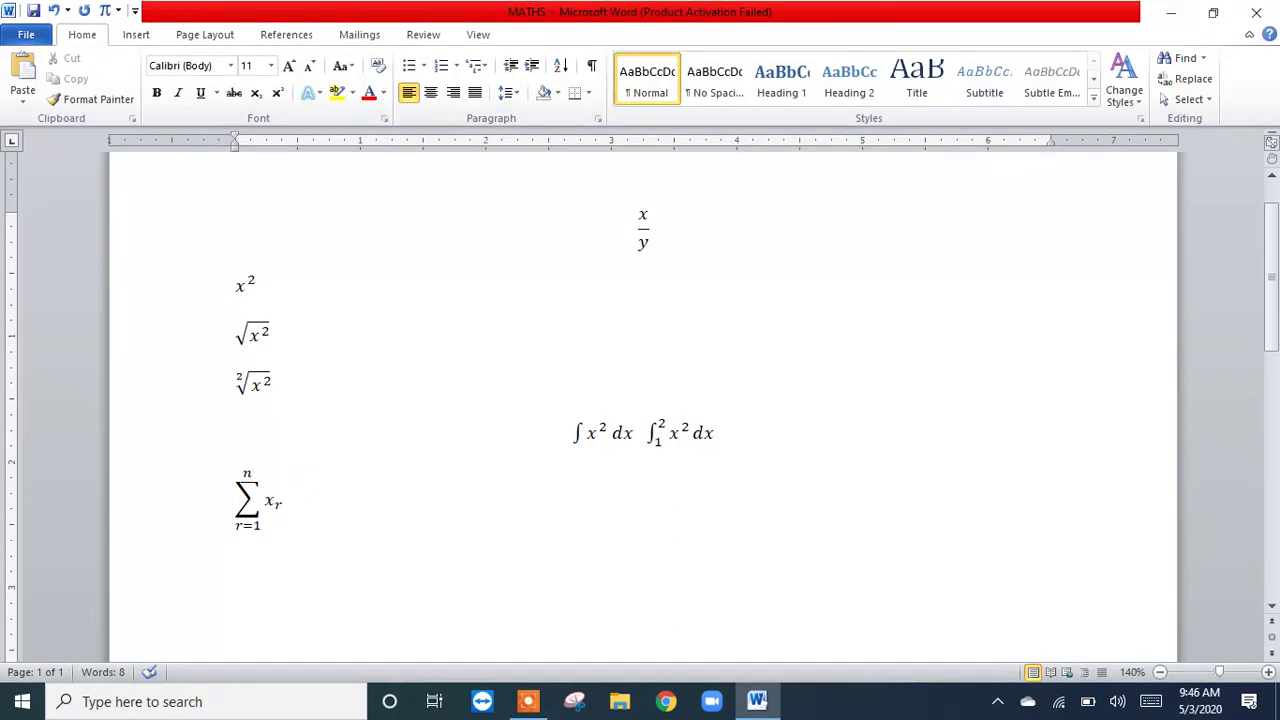
key("ctrl+e")
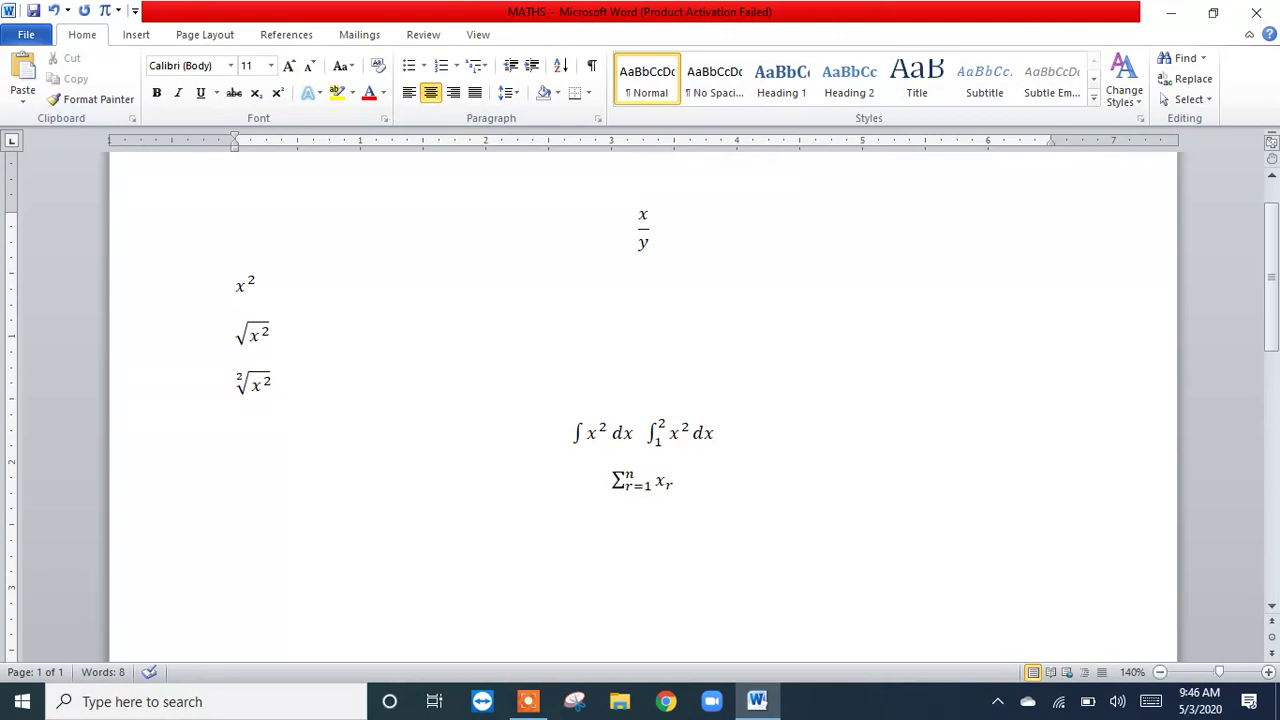
key("ctrl+z")
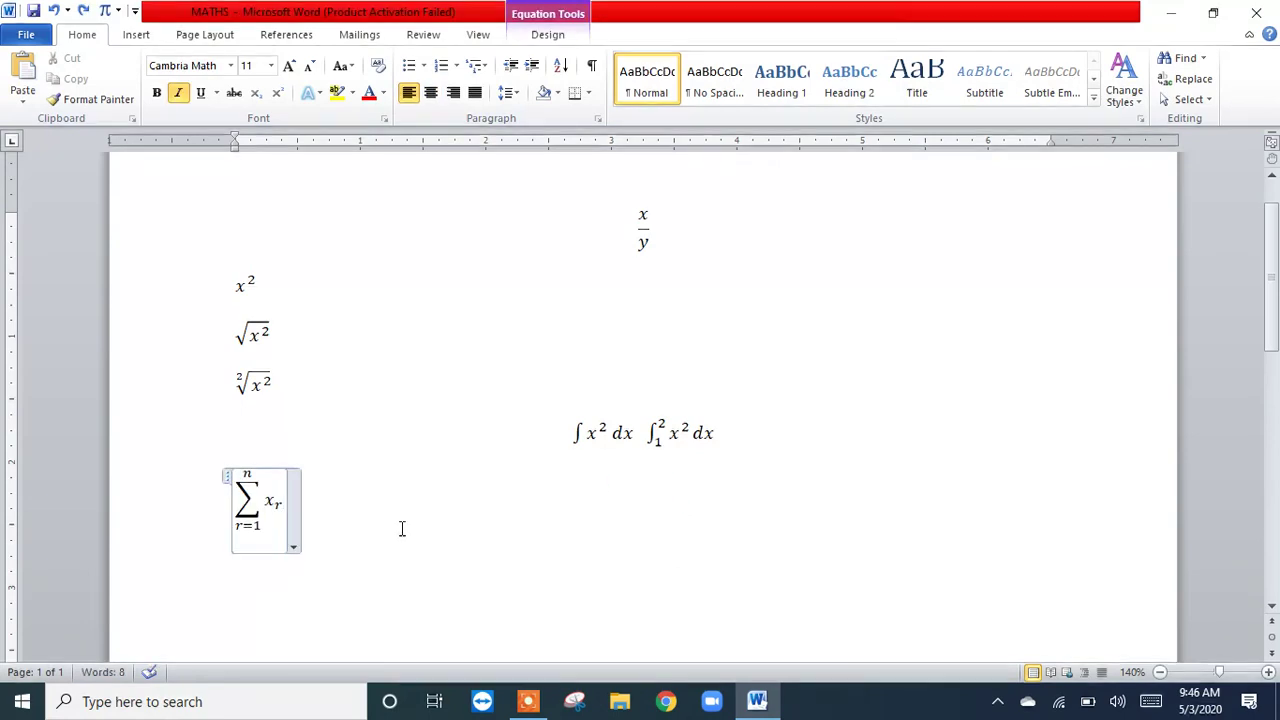
Step: Start a new centred line below the summation and insert an empty equation there
left_click(402, 529)
key("Return")
key("ctrl+e")
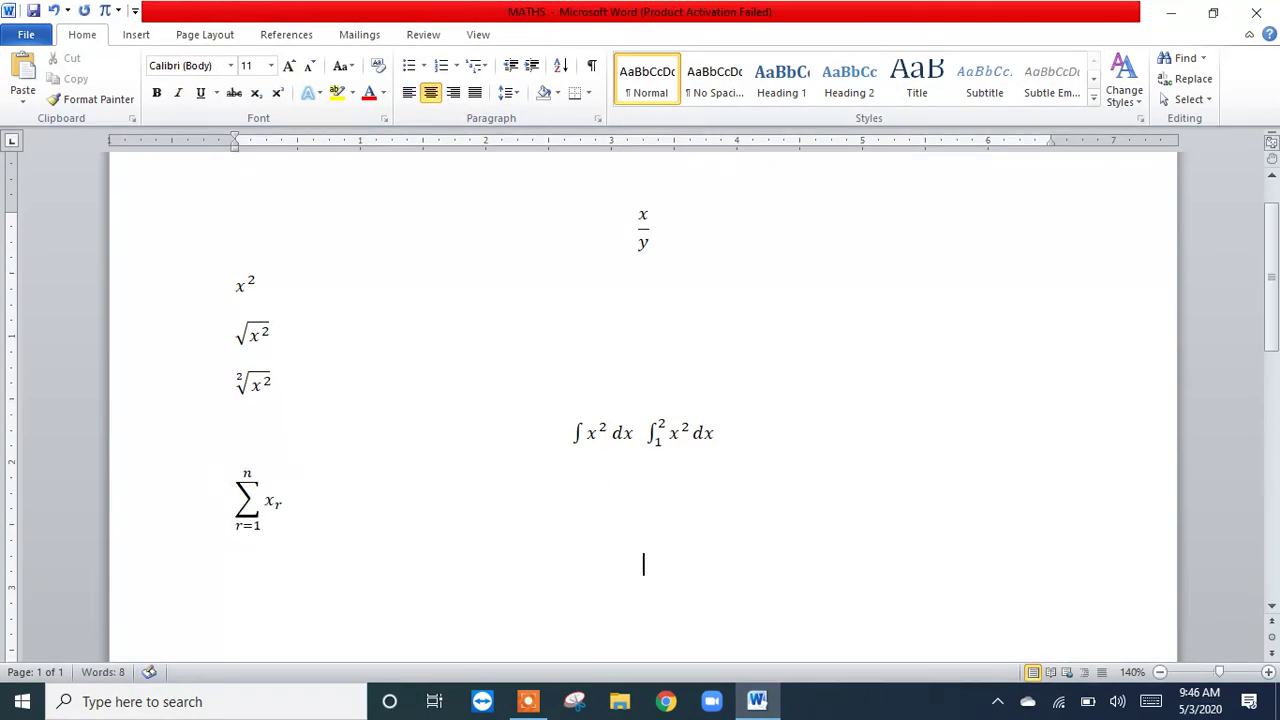
left_click(104, 12)
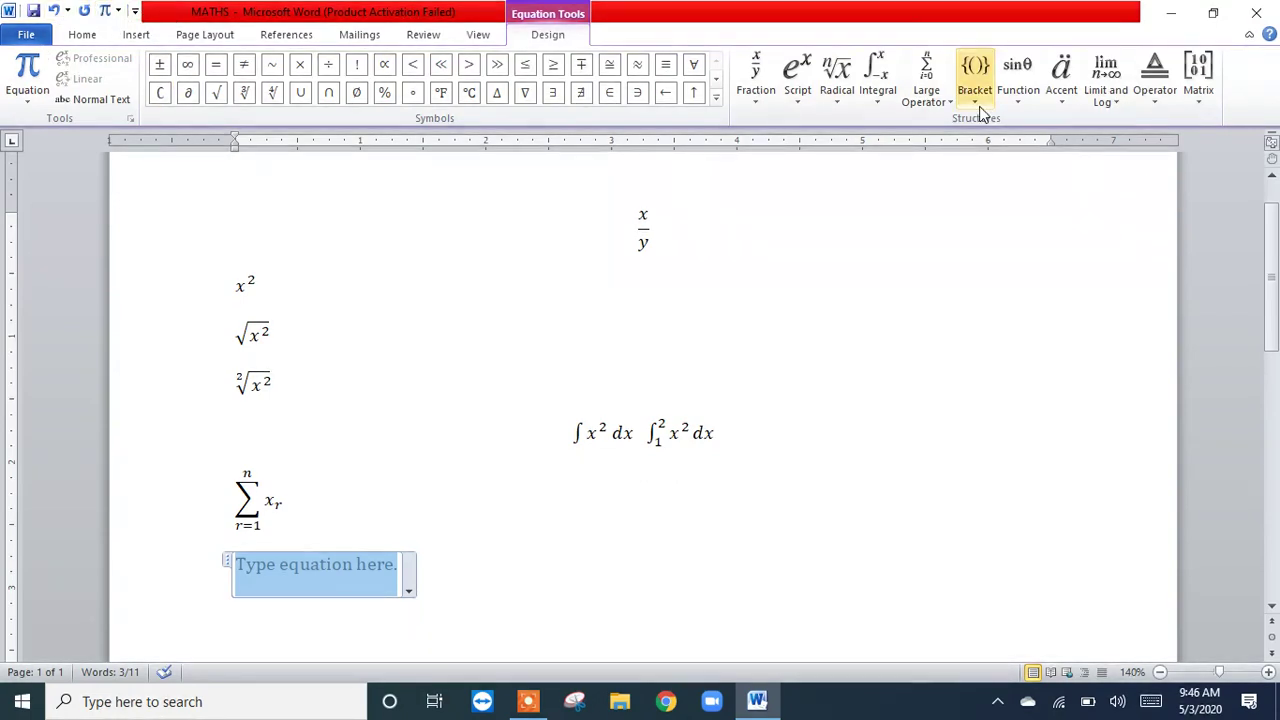
Step: Look through the available bracket structures, from plain brackets and separators to single brackets, cases and stacks, and common brackets
left_click(979, 110)
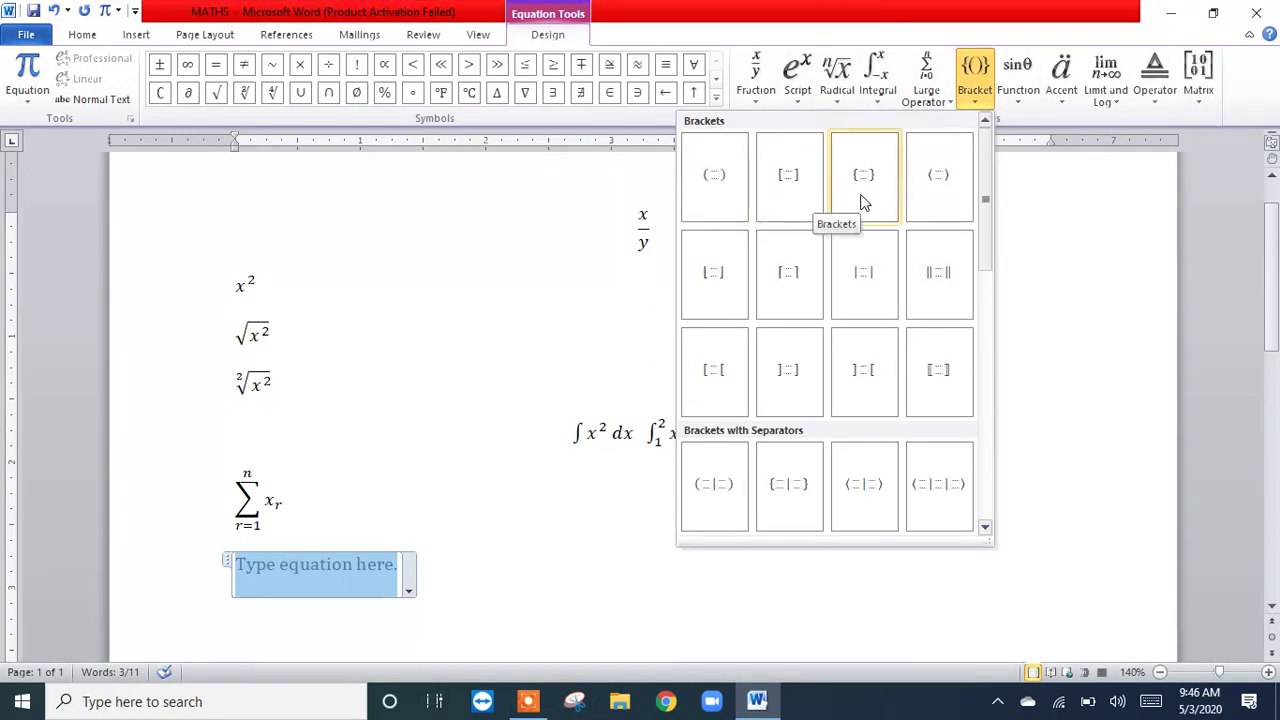
left_click(985, 530)
left_click(985, 530)
left_click(985, 530)
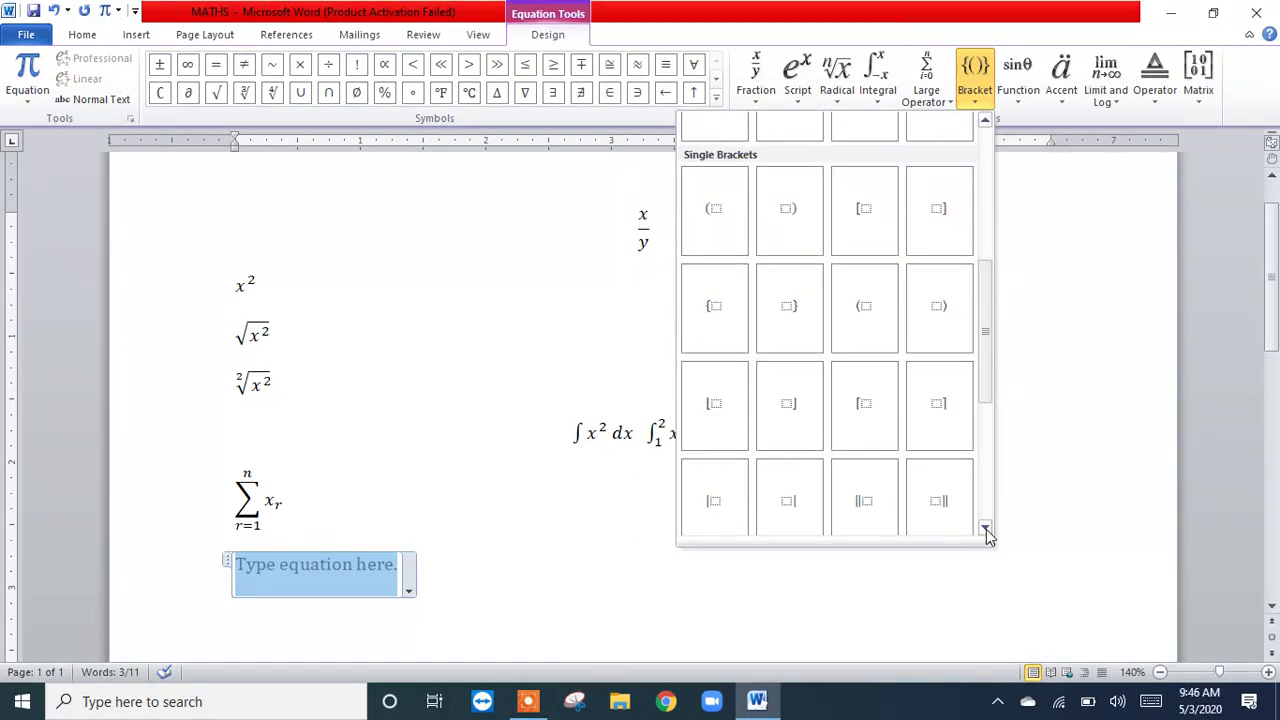
left_click(985, 530)
left_click(985, 530)
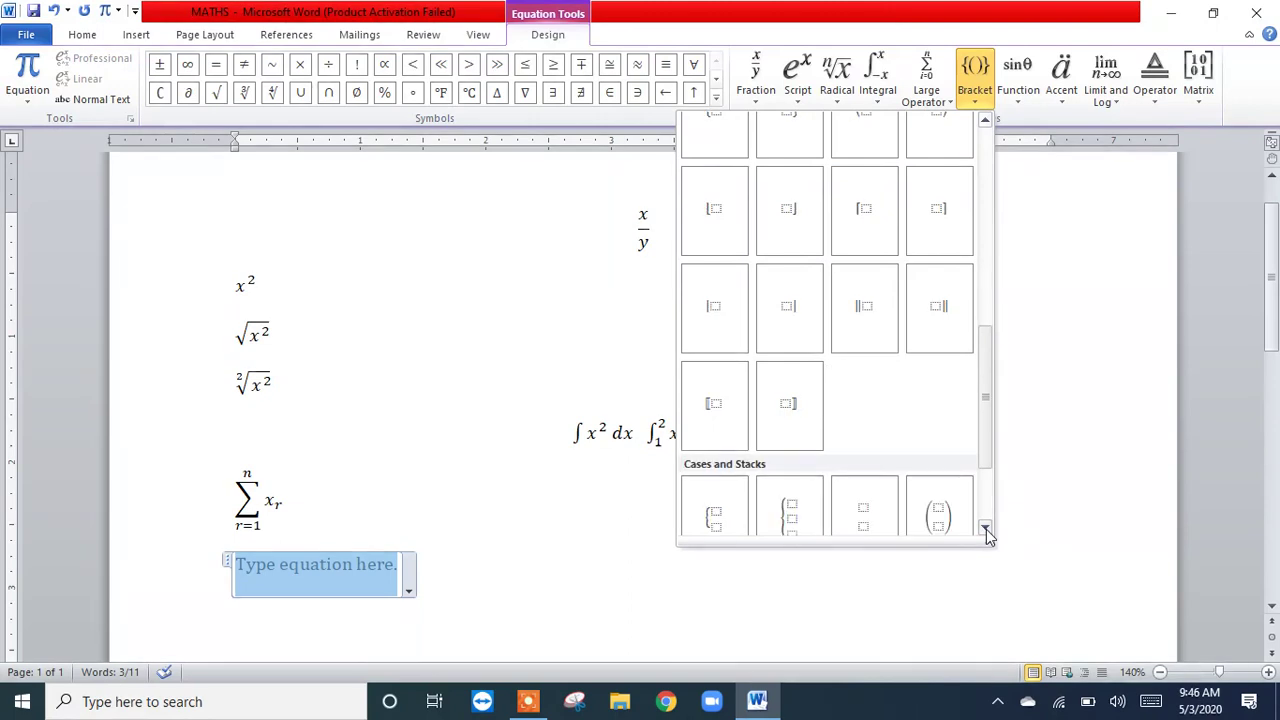
left_click(985, 530)
left_click(985, 530)
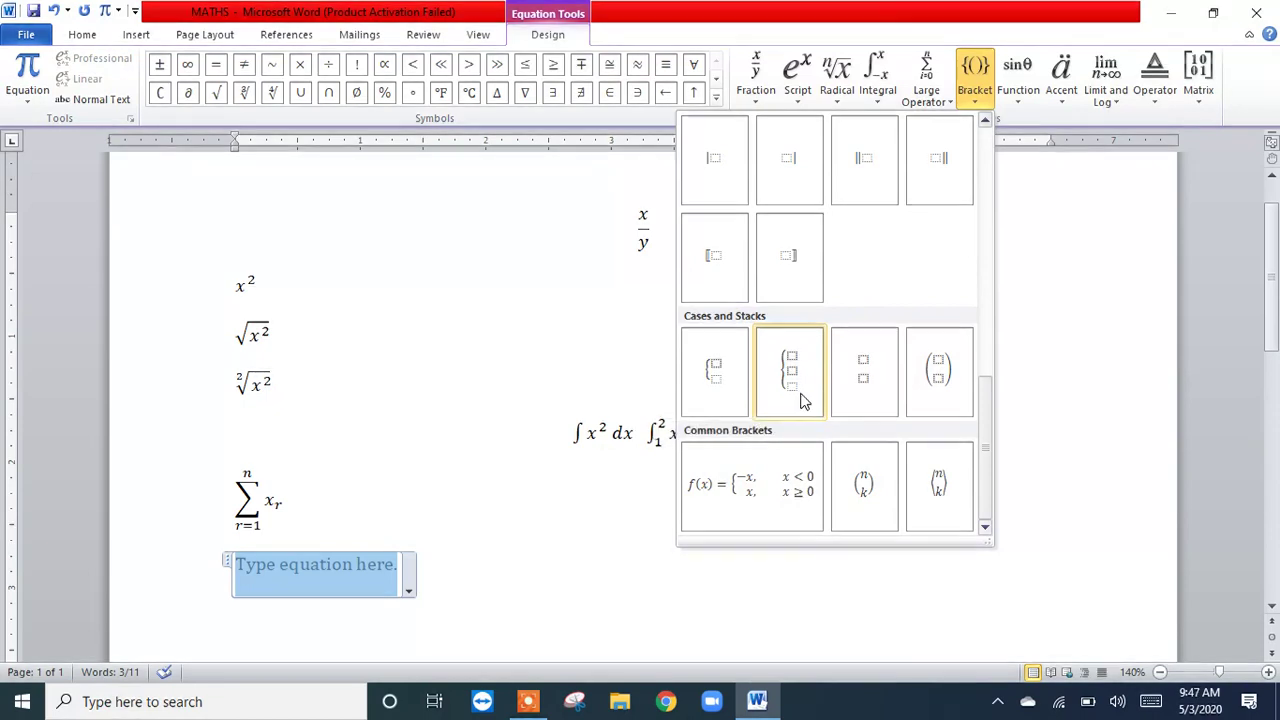
left_click(985, 120)
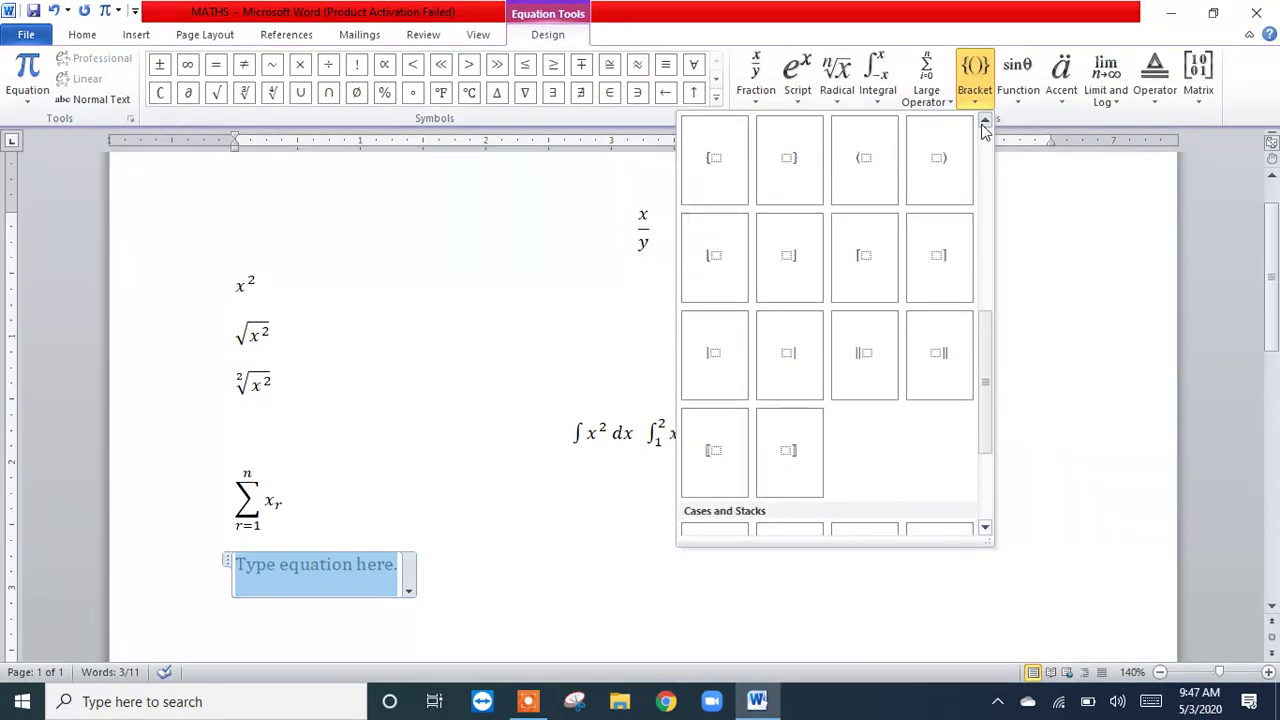
left_click(985, 120)
left_click(985, 122)
left_click(985, 122)
left_click(985, 122)
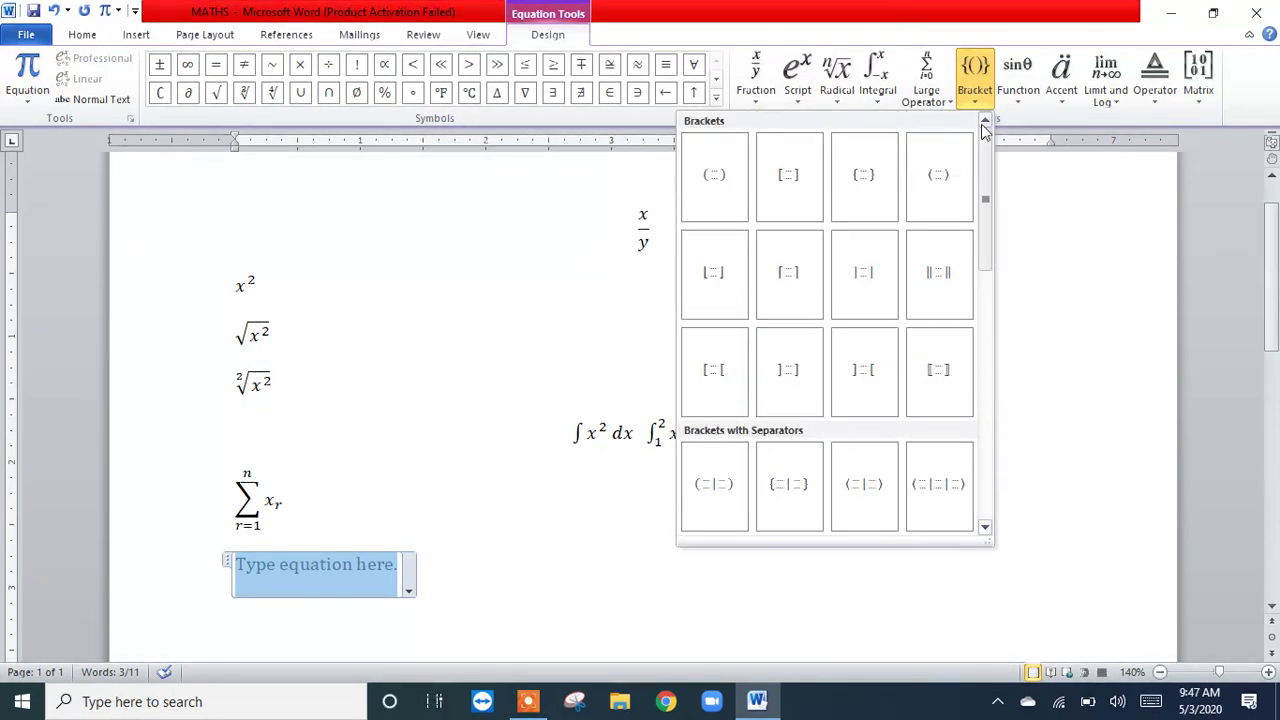
Step: Insert a pair of round parentheses in the new equation and fill it with x + y
left_click(736, 184)
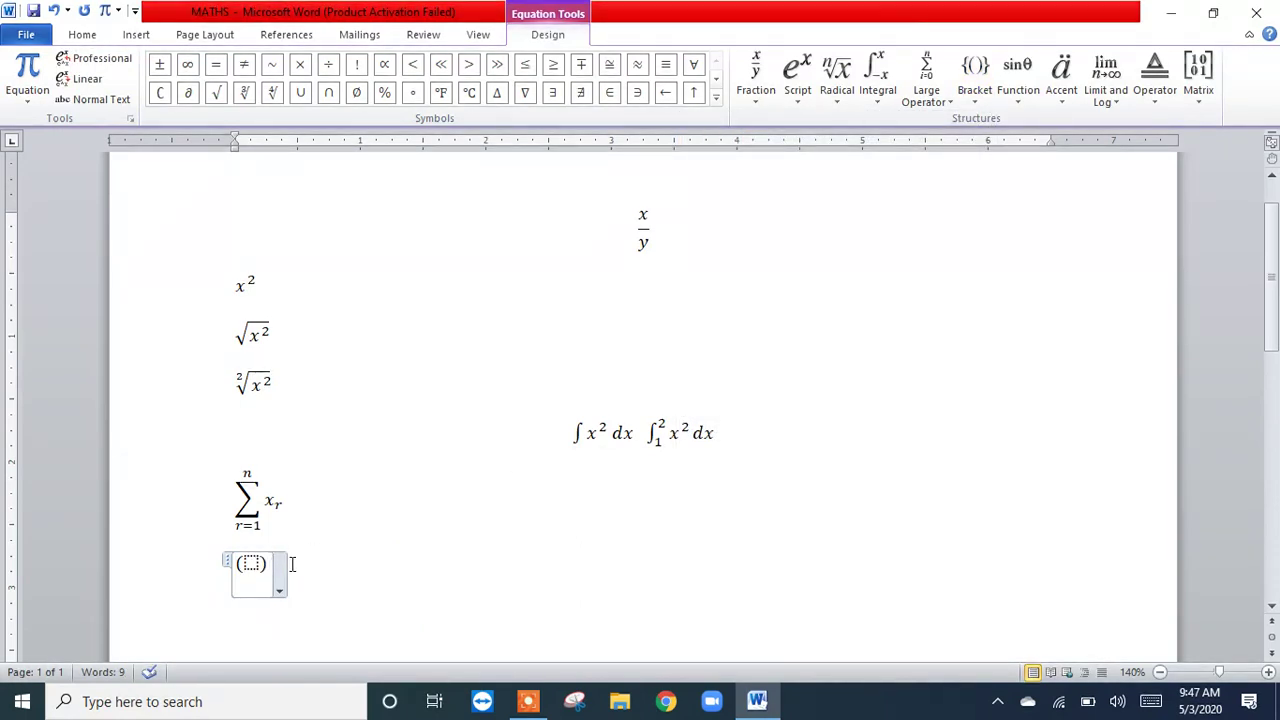
left_click(251, 565)
type("x + ")
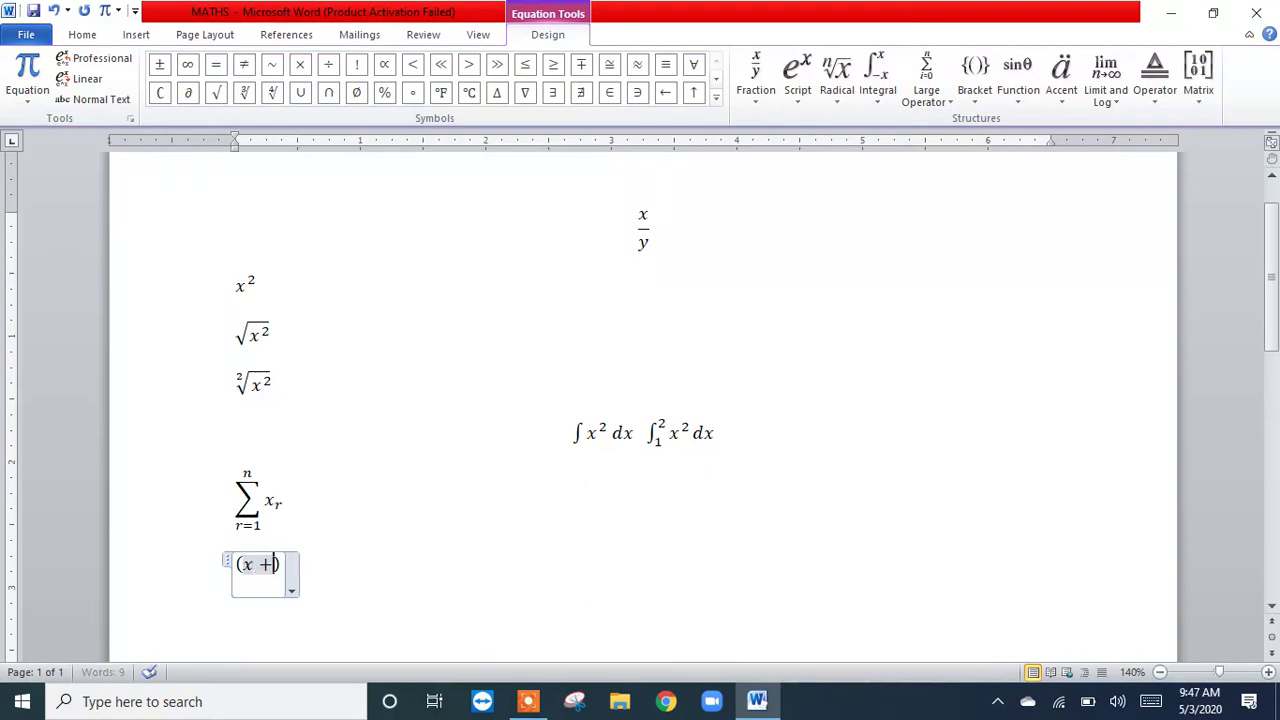
type("y")
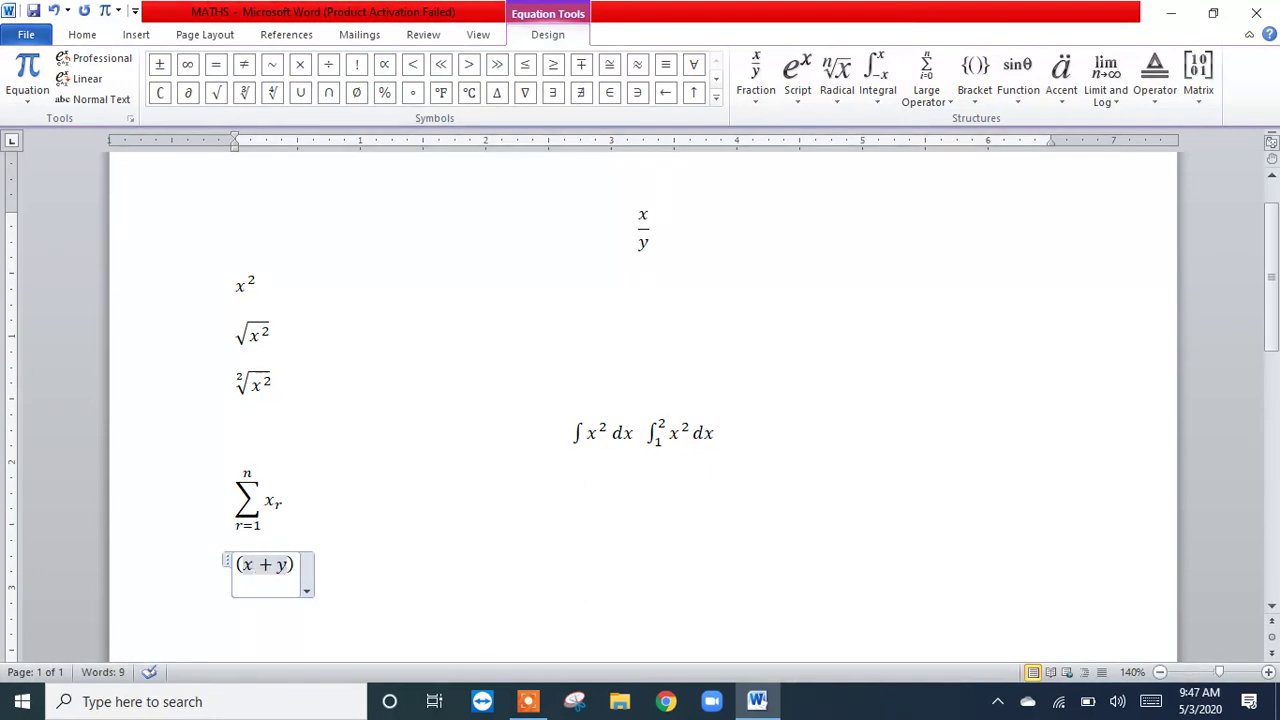
left_click(395, 579)
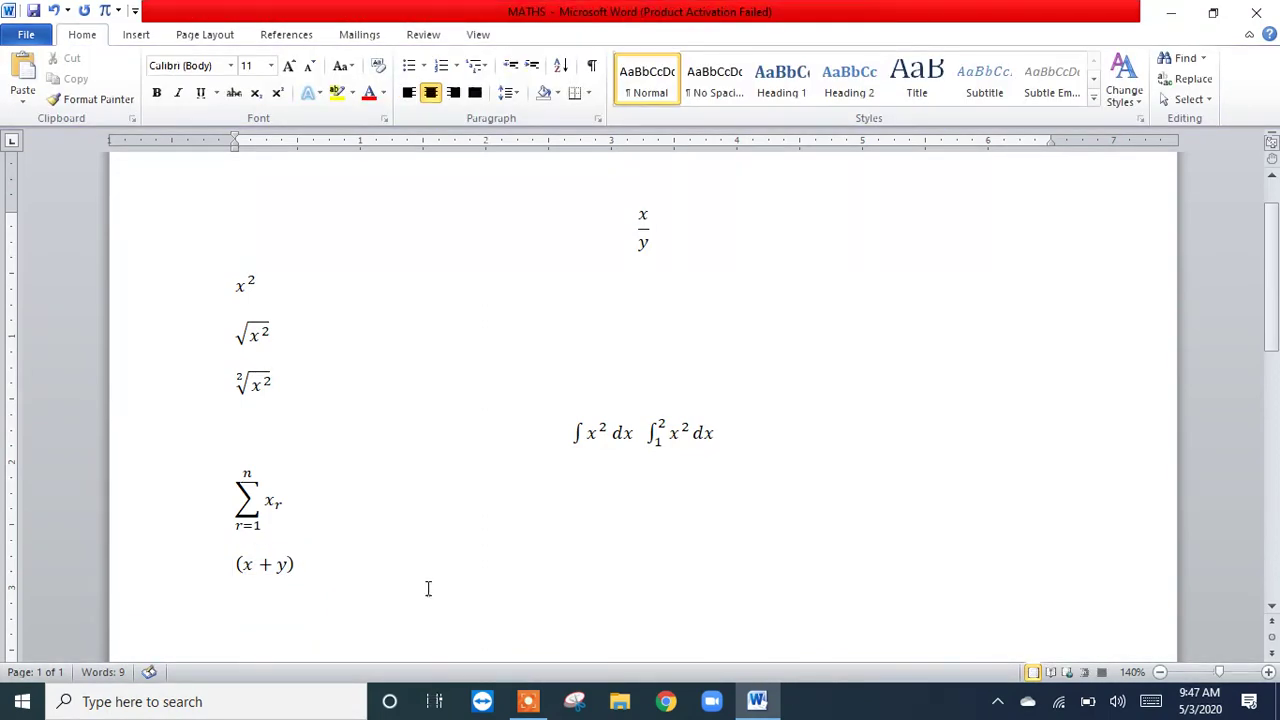
Step: Insert an equation below (x + y) containing the trigonometric sine function with an empty argument
left_click(1272, 606)
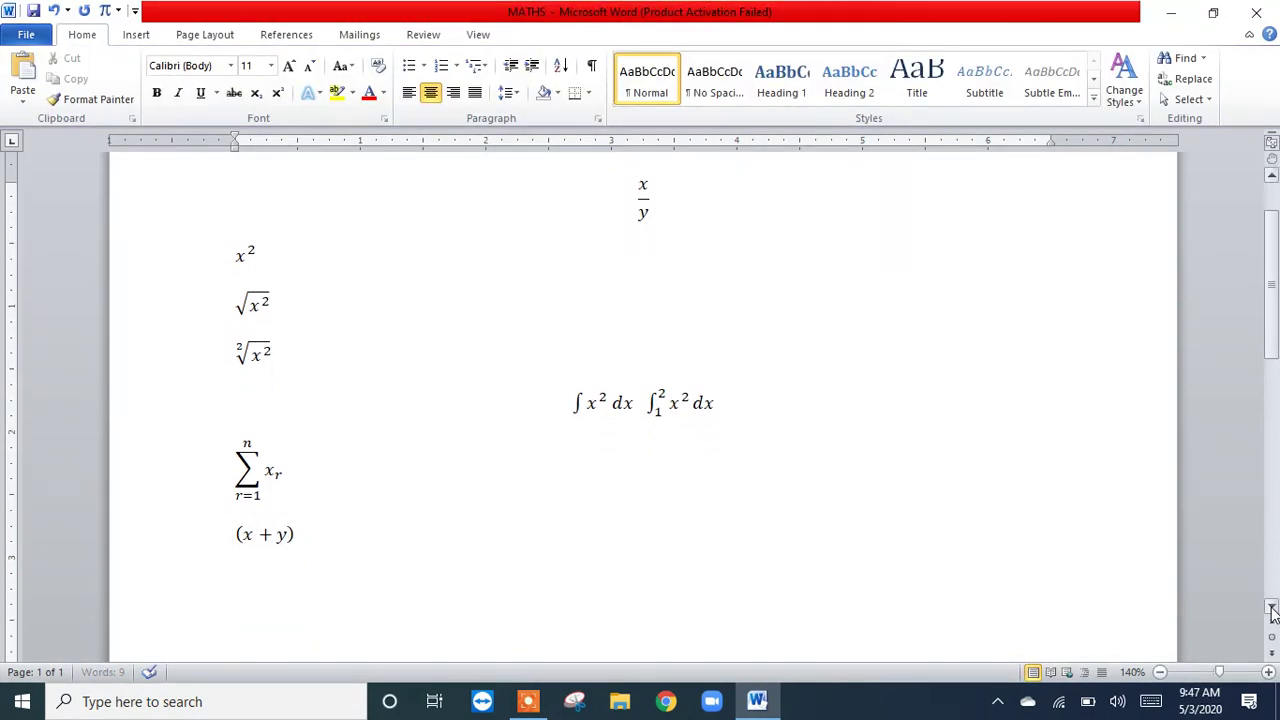
left_click(1272, 608)
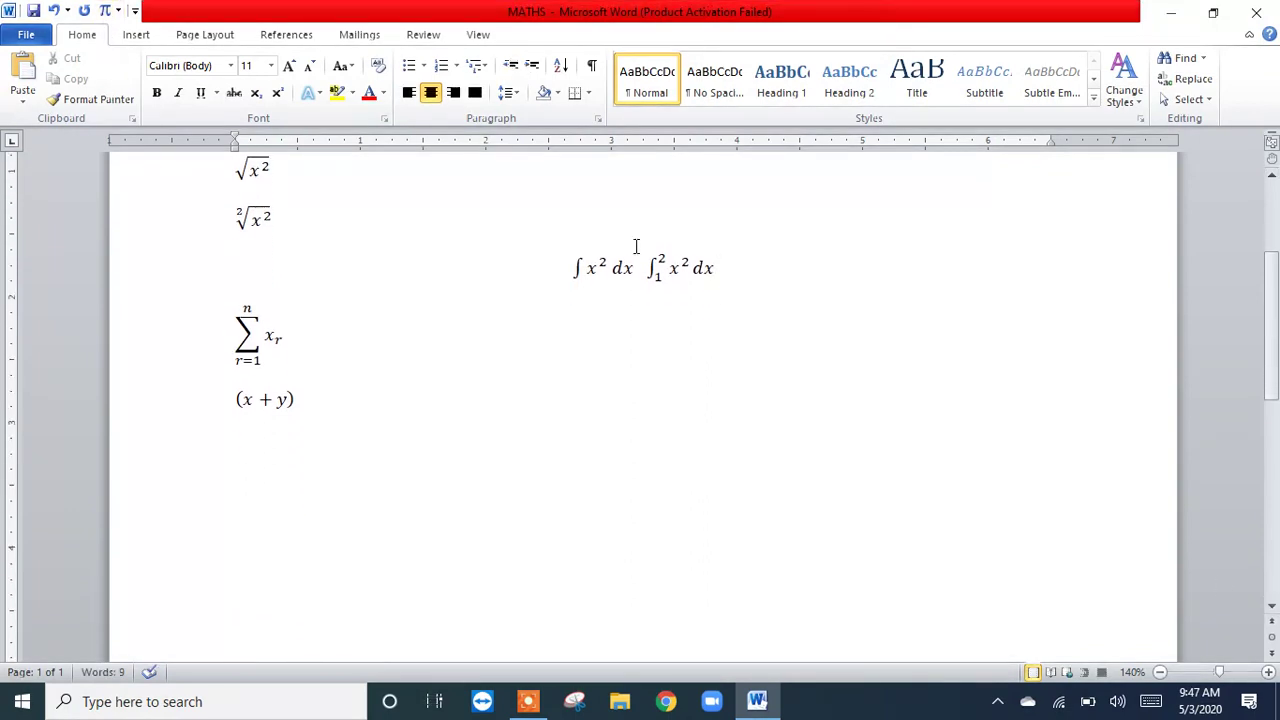
left_click(104, 11)
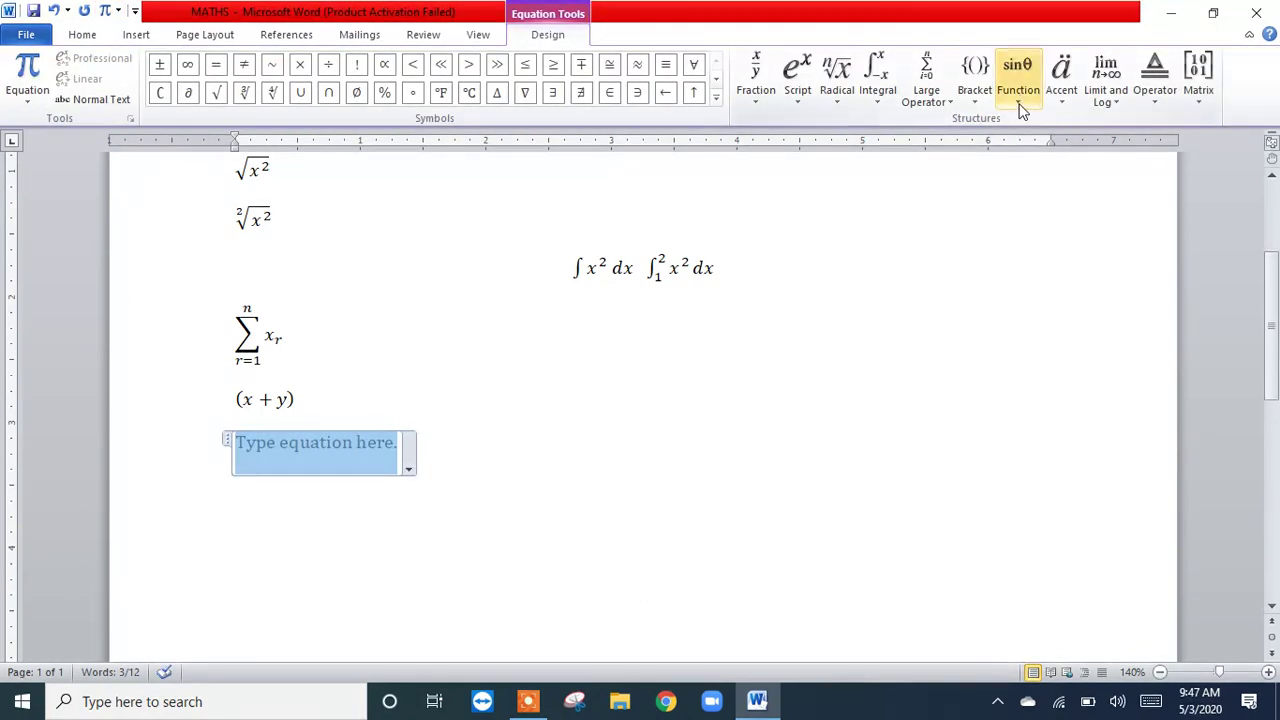
left_click(1019, 104)
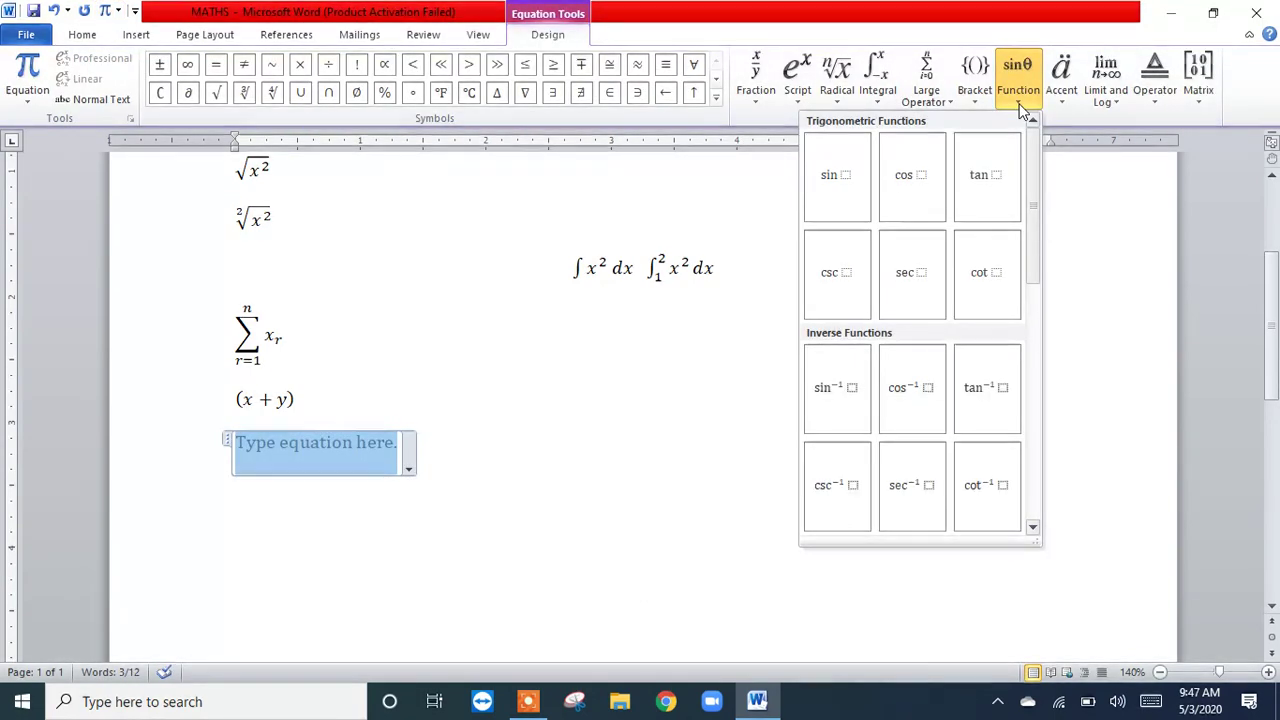
left_click(835, 185)
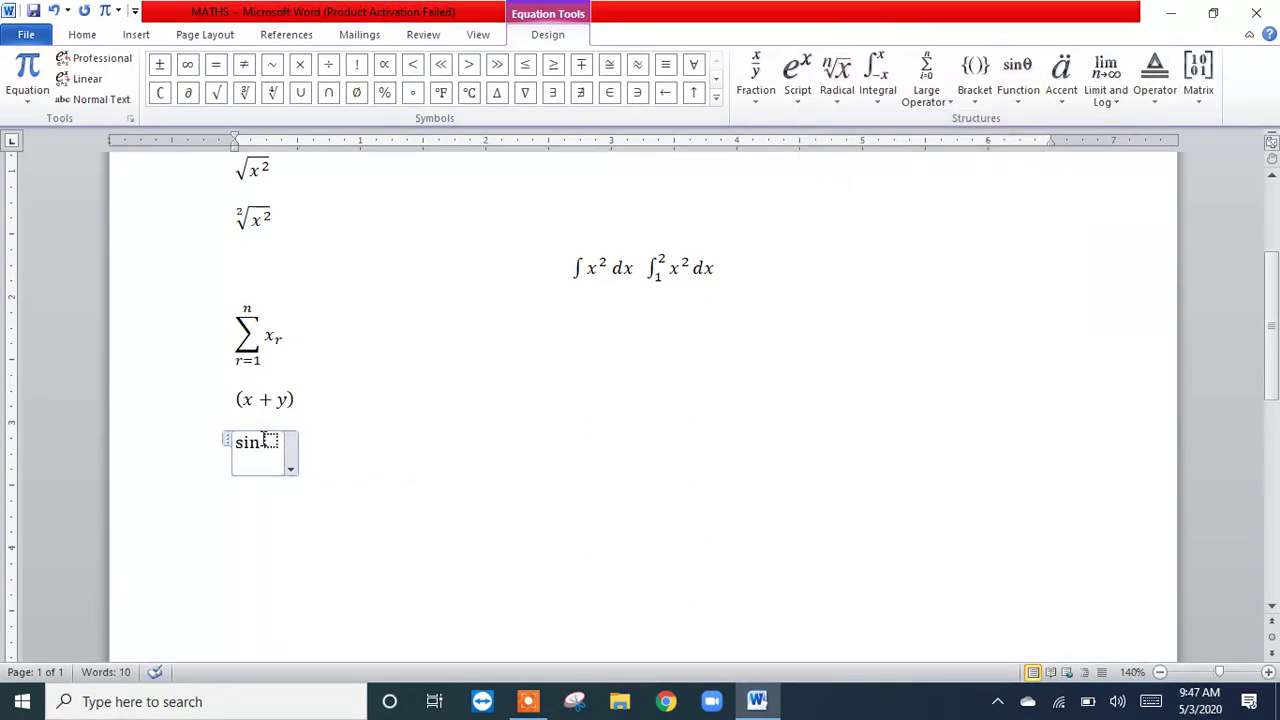
Step: Fill the sine function's argument with the θ symbol from the Basic Math set
left_click(270, 443)
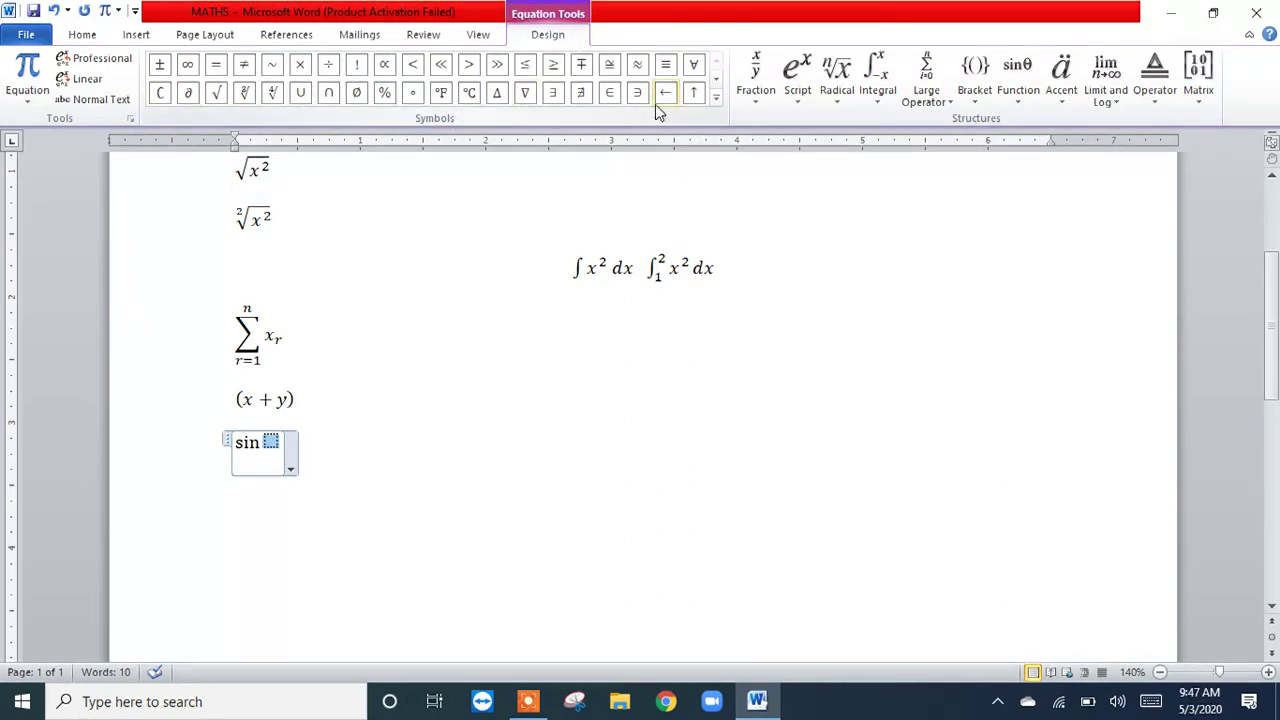
left_click(716, 97)
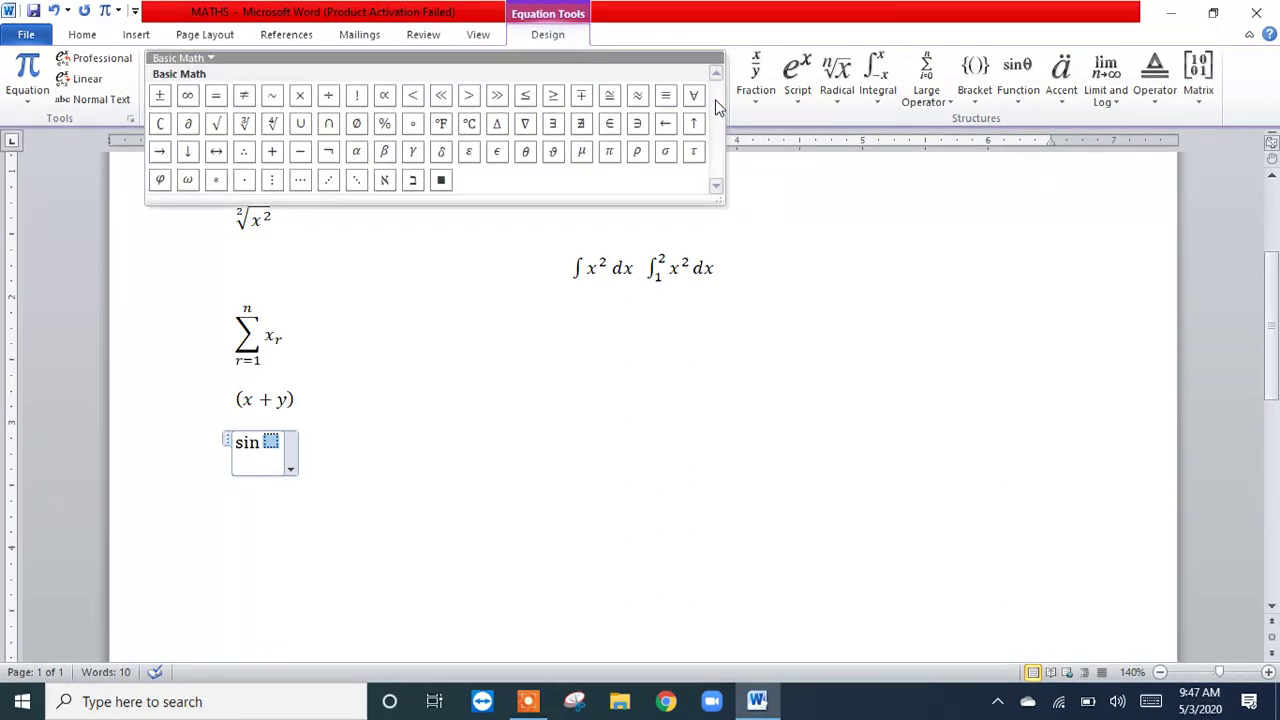
left_click(799, 258)
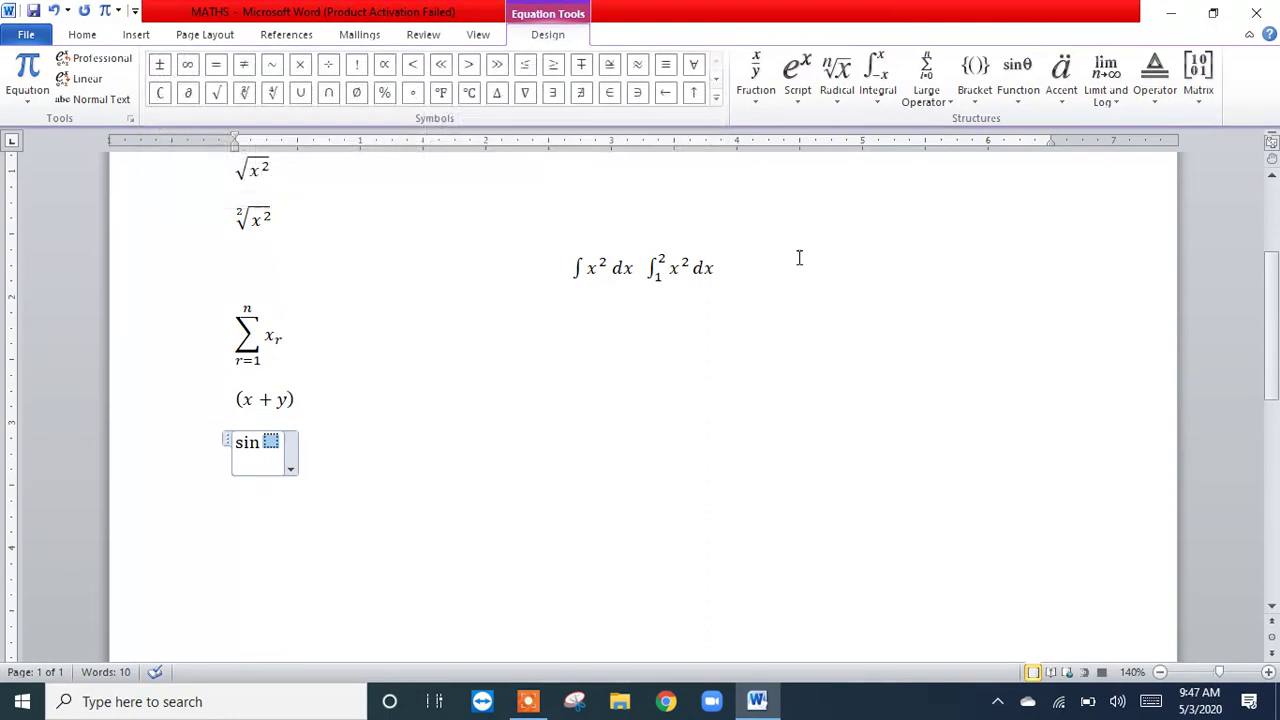
left_click(716, 82)
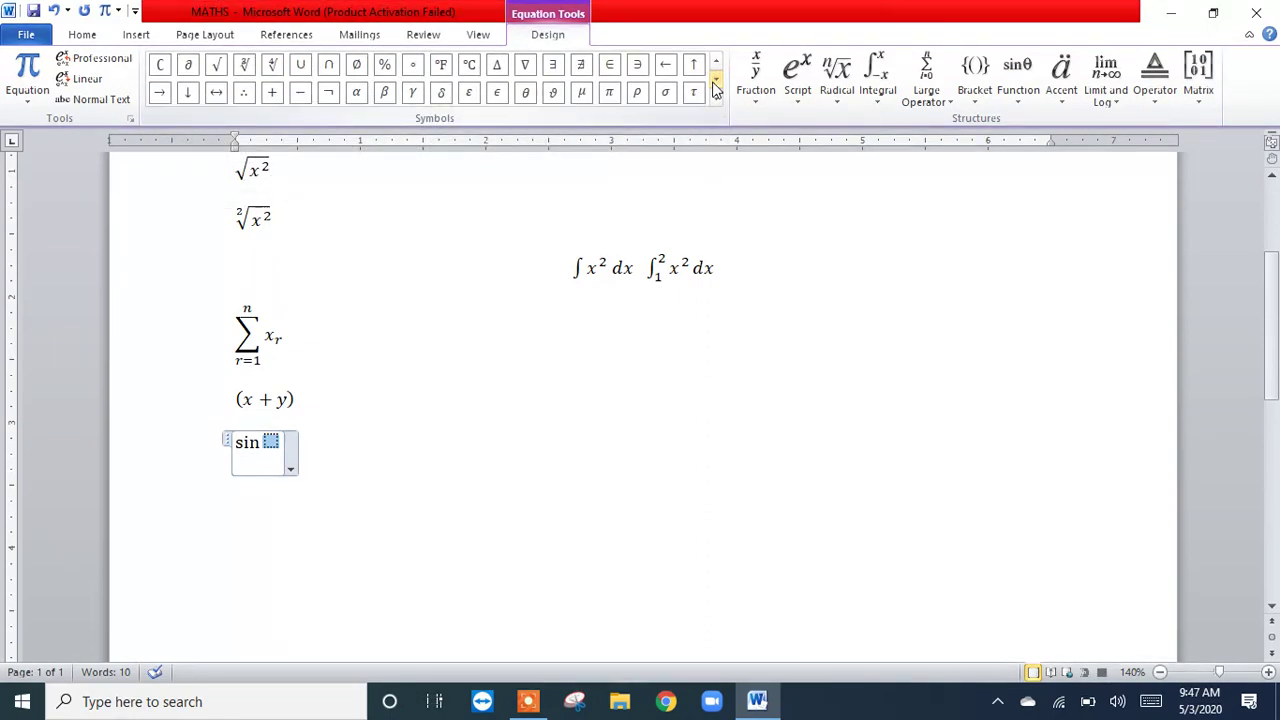
left_click(716, 102)
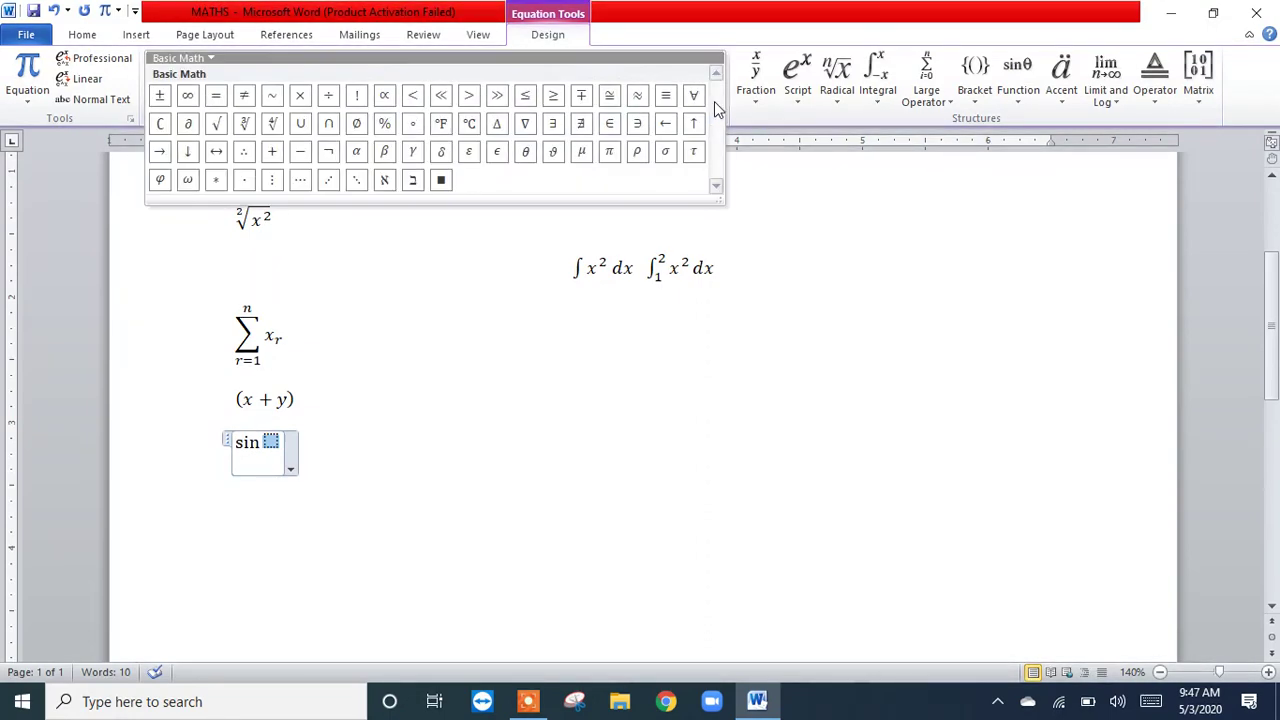
left_click(526, 153)
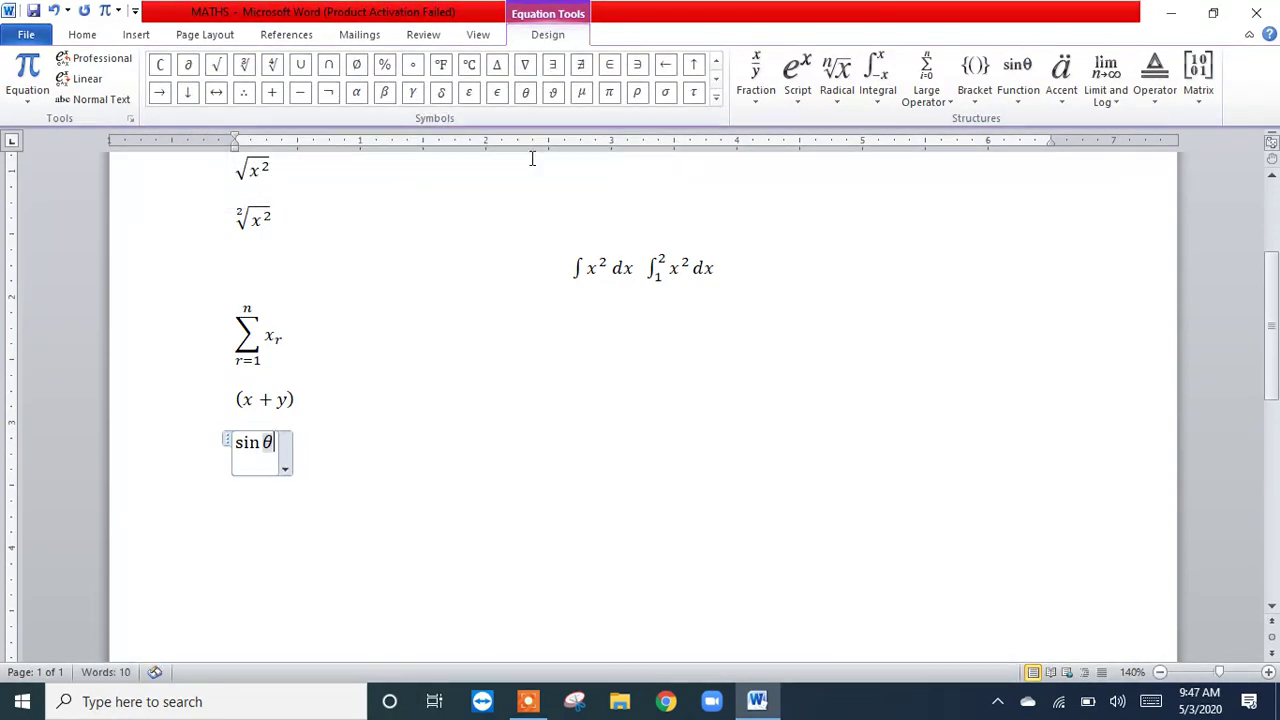
Step: Insert an equation below sin θ containing the letter a with a rightward arrow accent above it
left_click(373, 446)
key("ctrl+e")
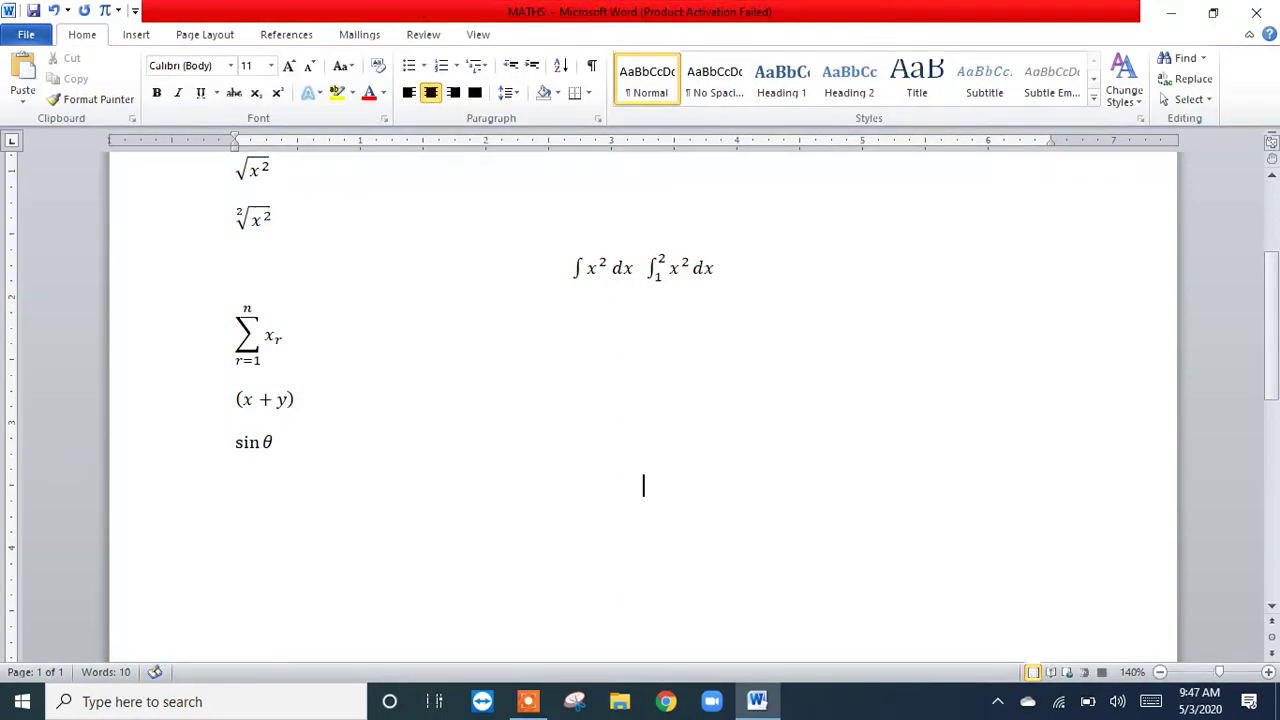
left_click(105, 12)
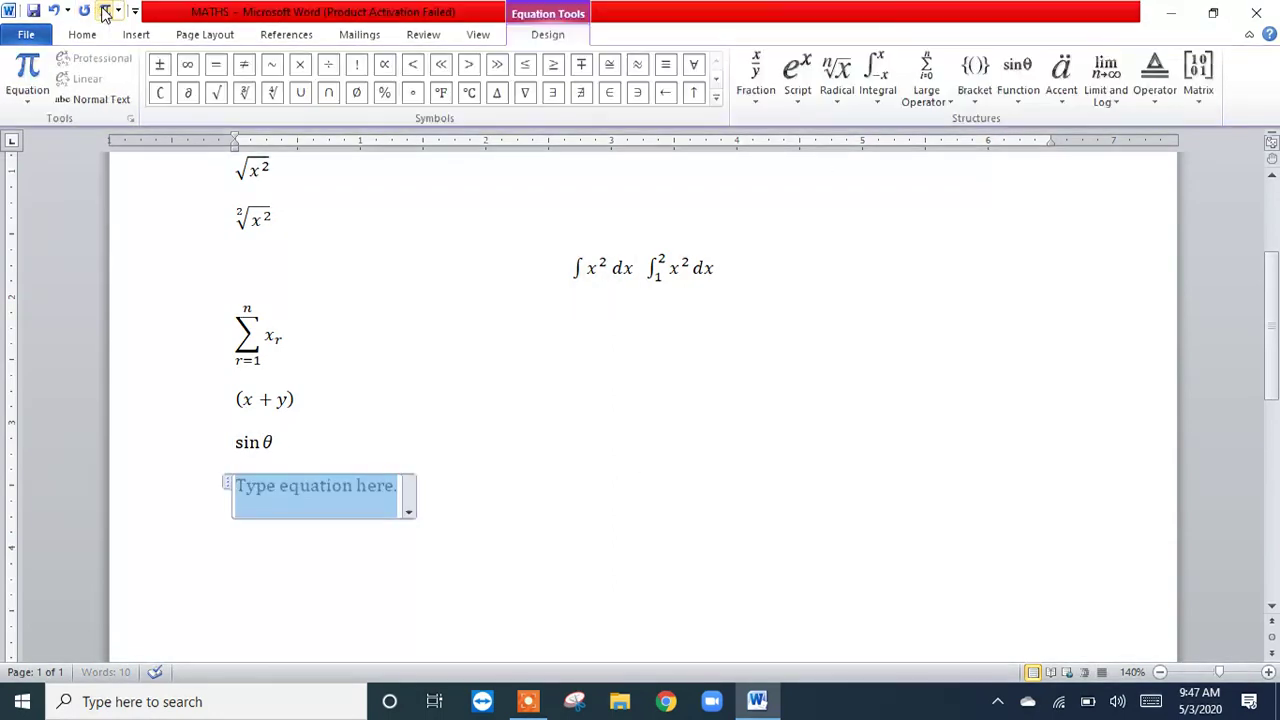
left_click(1061, 103)
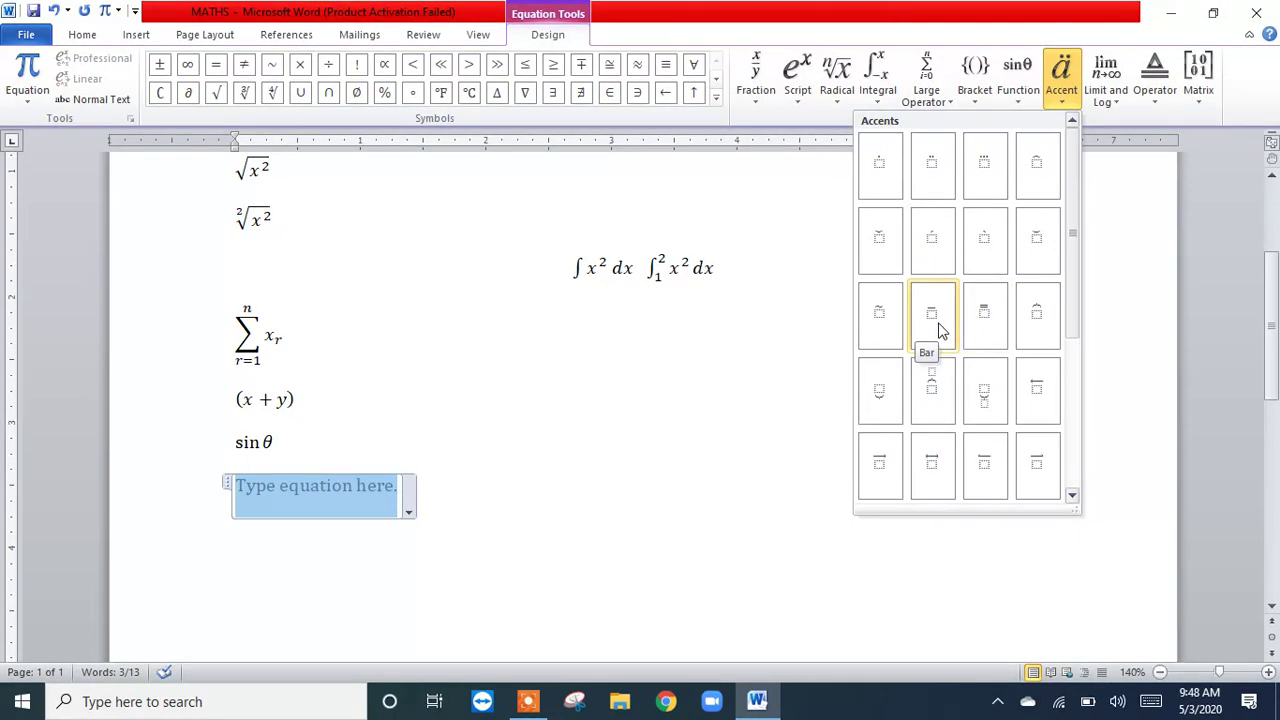
left_click(1072, 495)
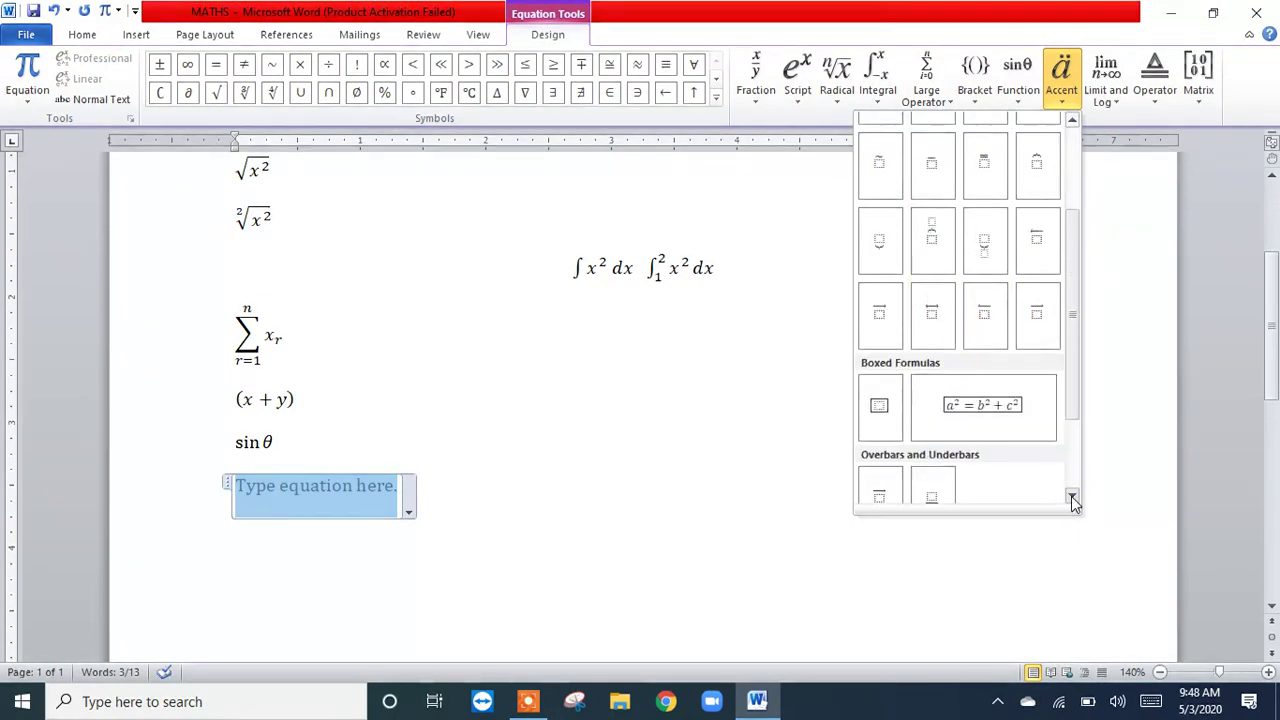
left_click(1071, 496)
left_click(1071, 496)
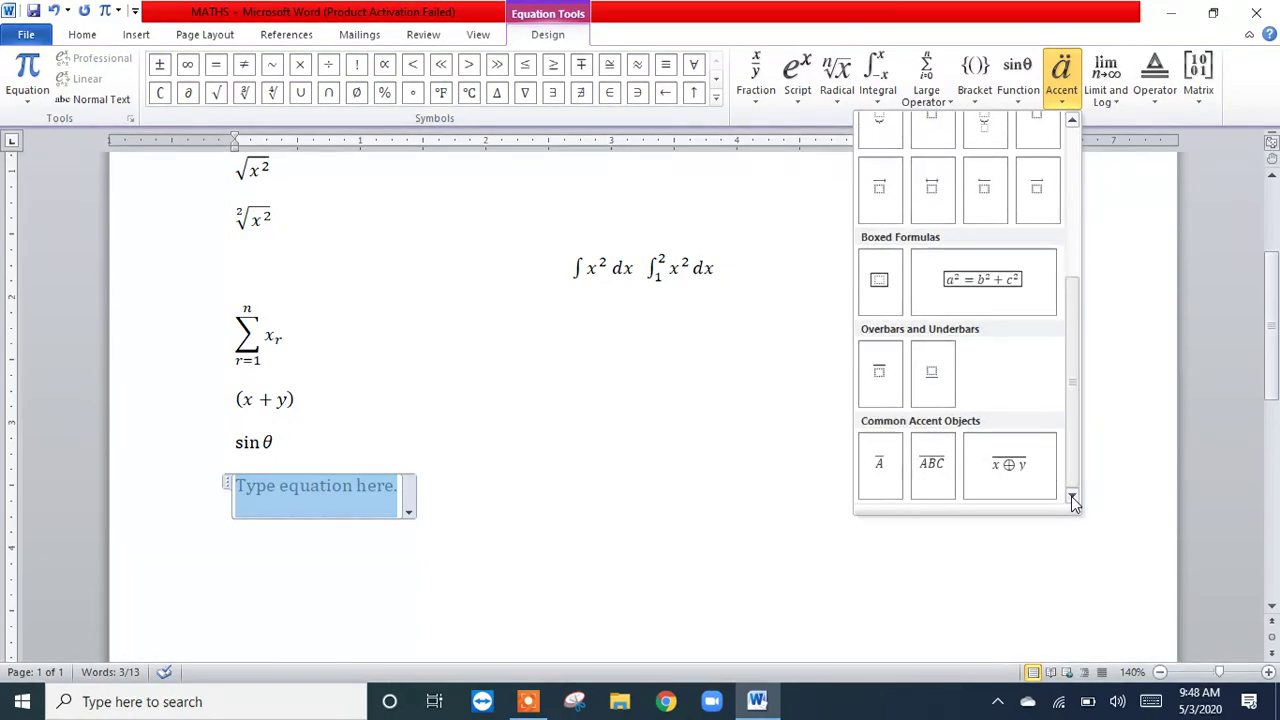
left_click(893, 207)
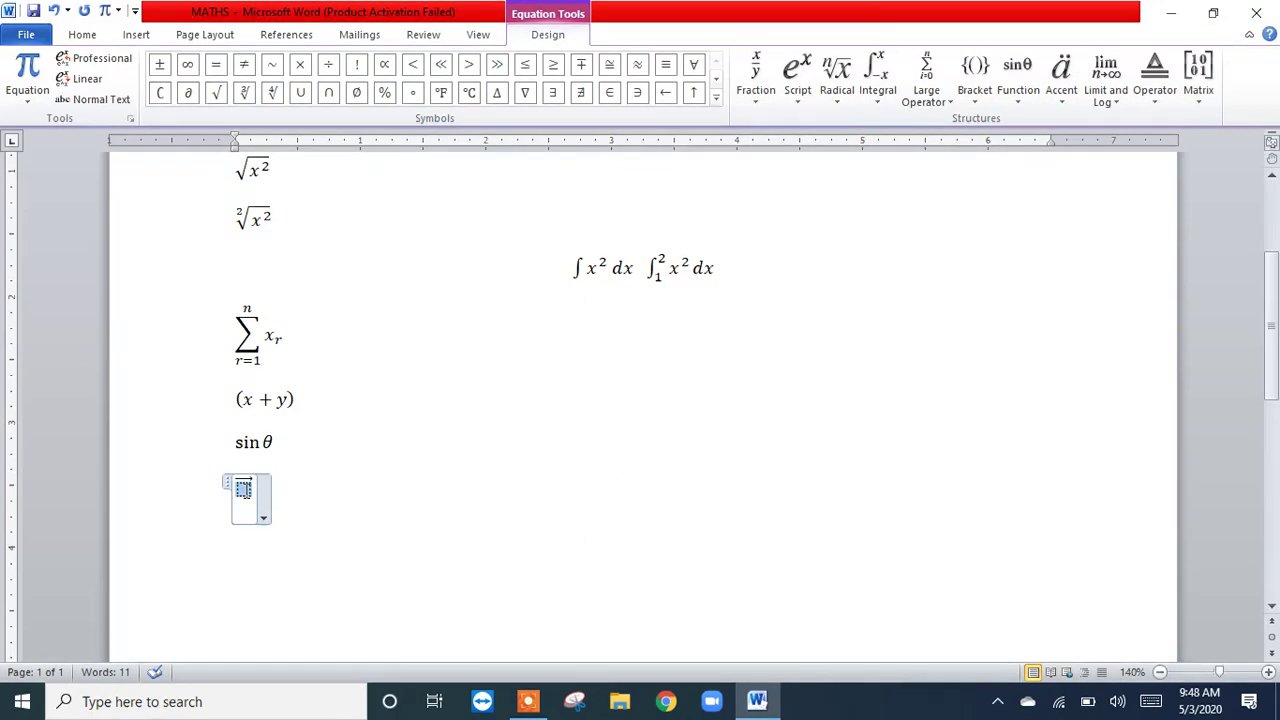
type("a")
left_click(341, 477)
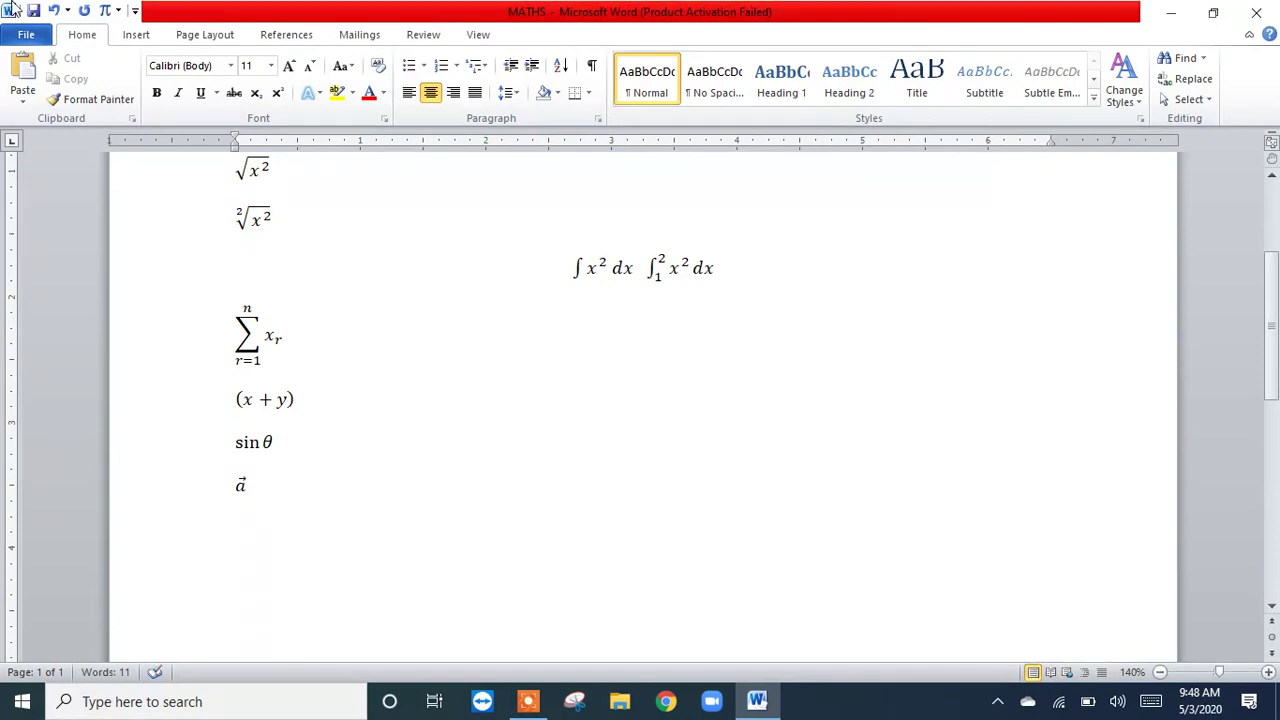
Step: Insert an equation below the accented a with the log function and x² as its argument
left_click(104, 12)
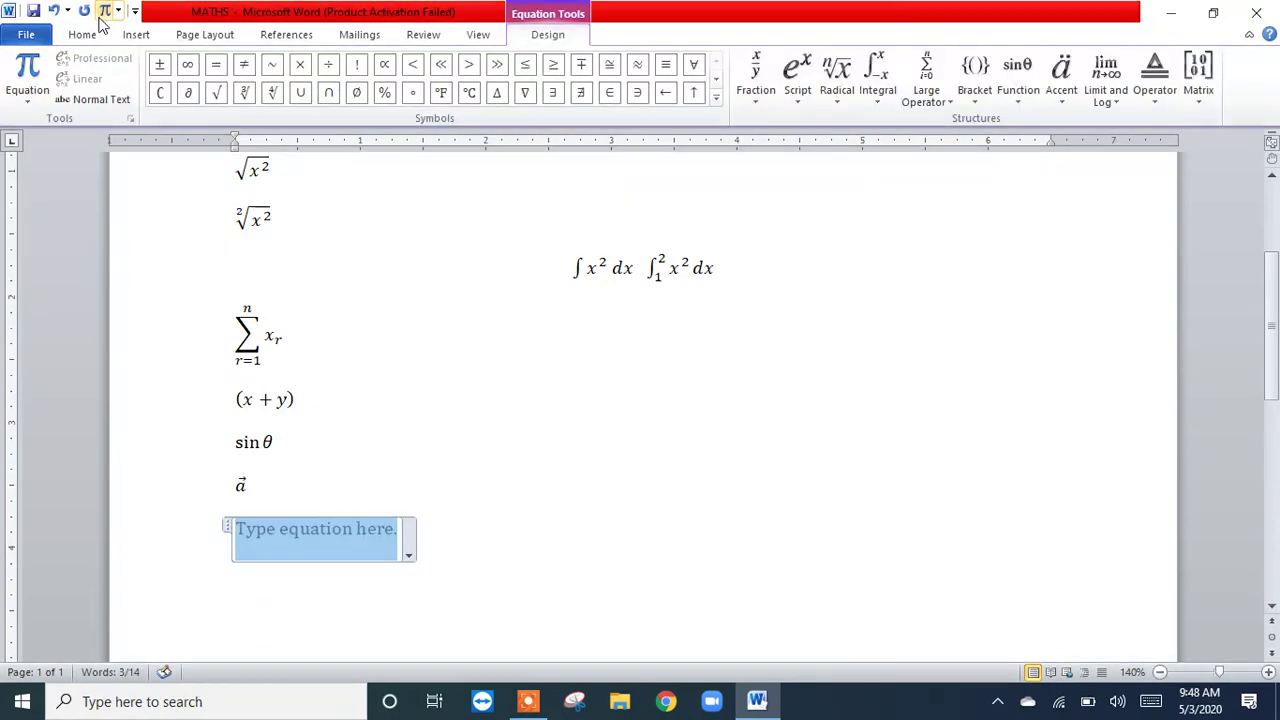
left_click(1118, 103)
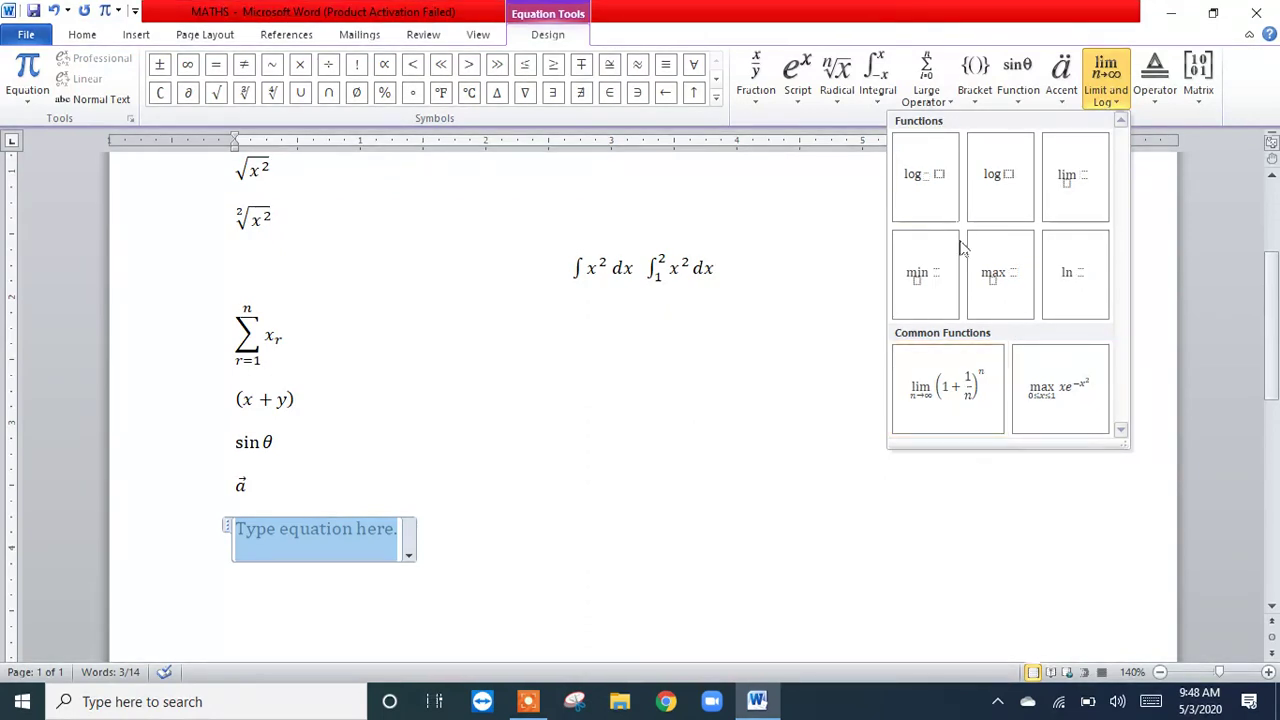
left_click(1005, 175)
left_click(271, 530)
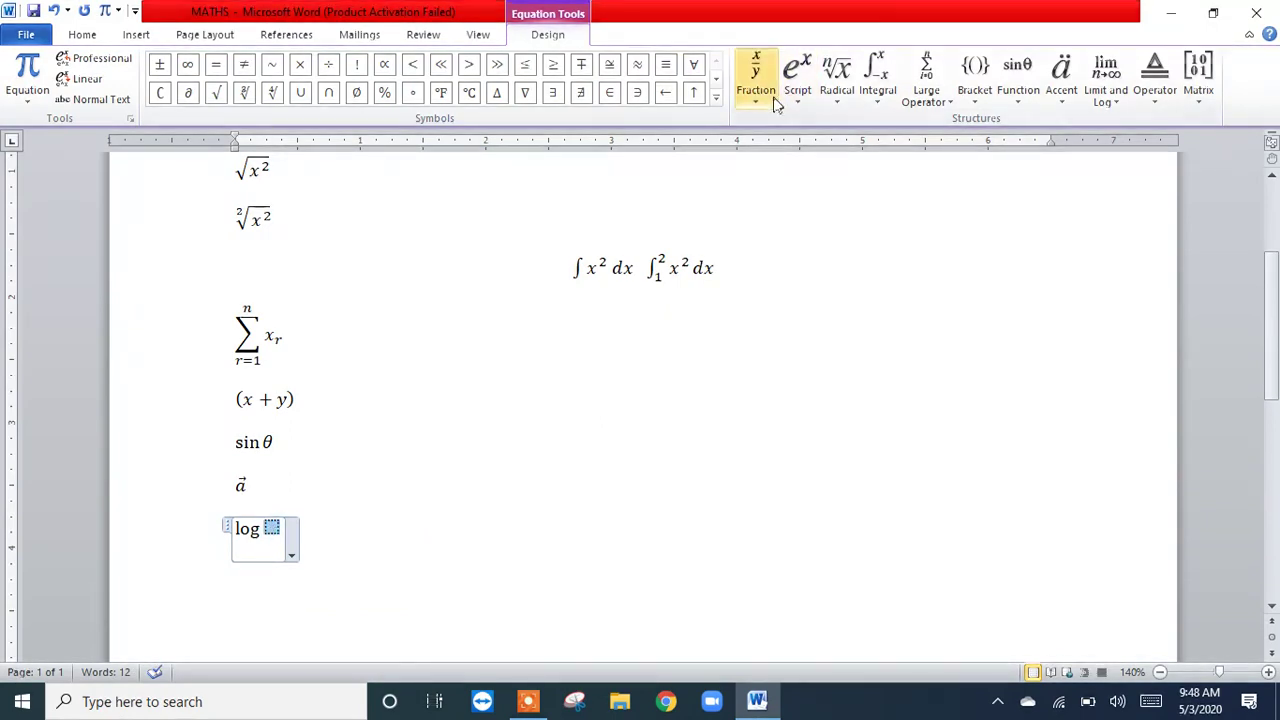
left_click(790, 100)
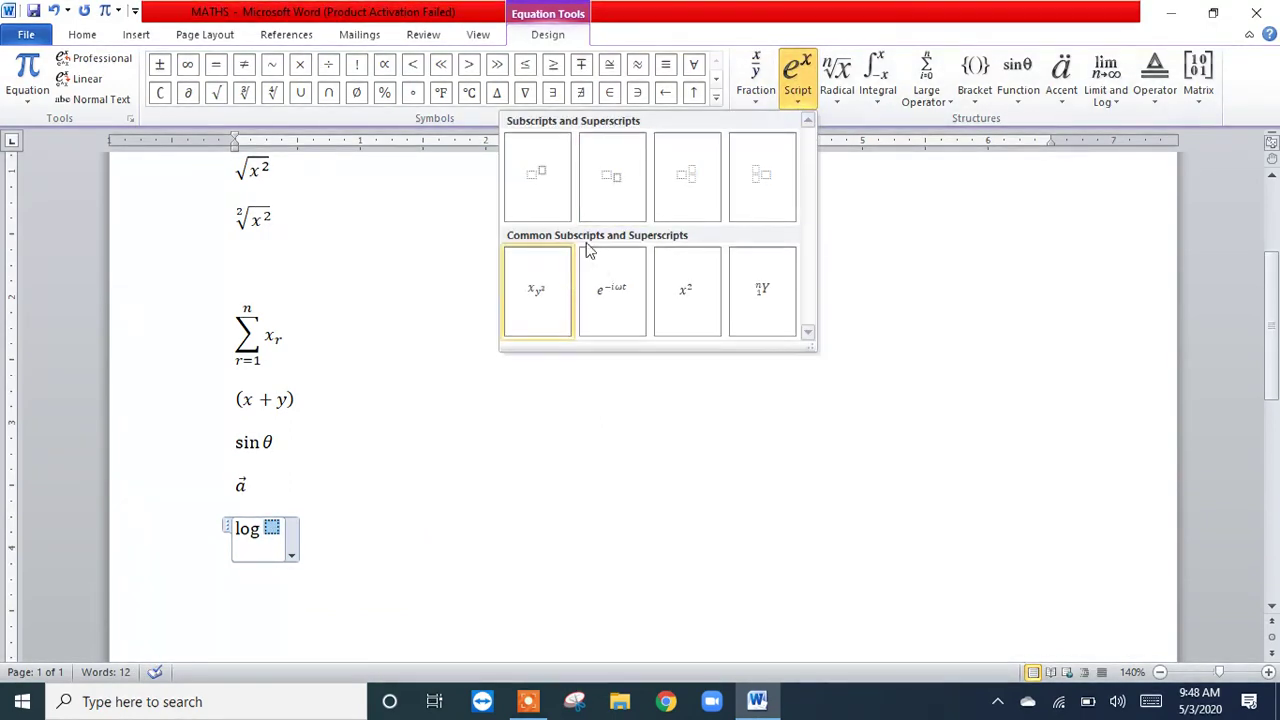
left_click(690, 286)
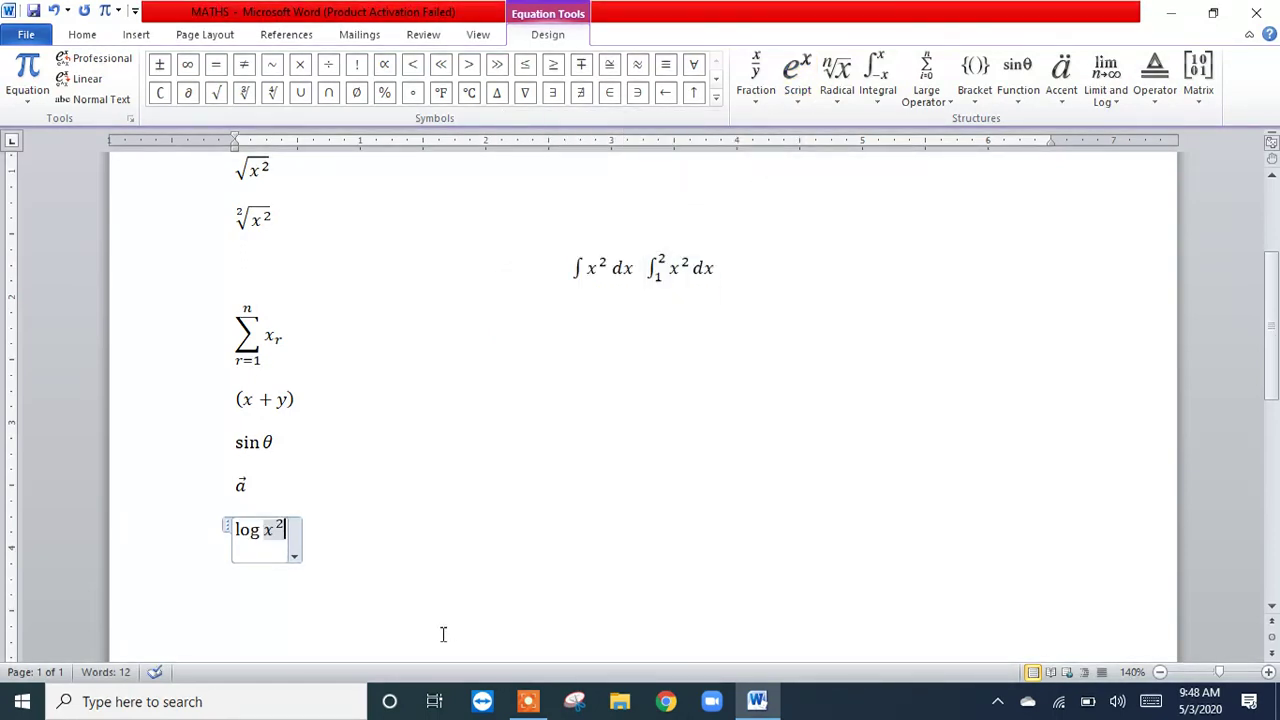
left_click(424, 522)
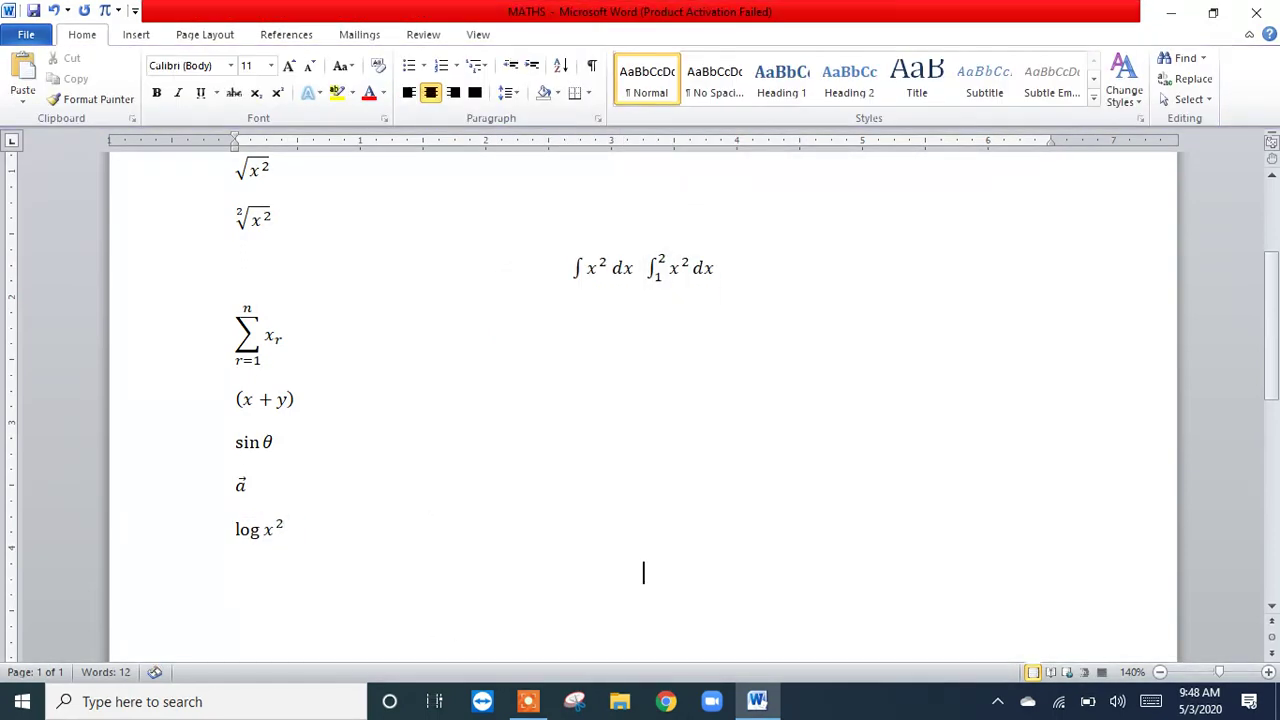
Step: Insert an equation below log x² using the right-arrow operator structure with the letter a beneath the arrow
left_click(104, 11)
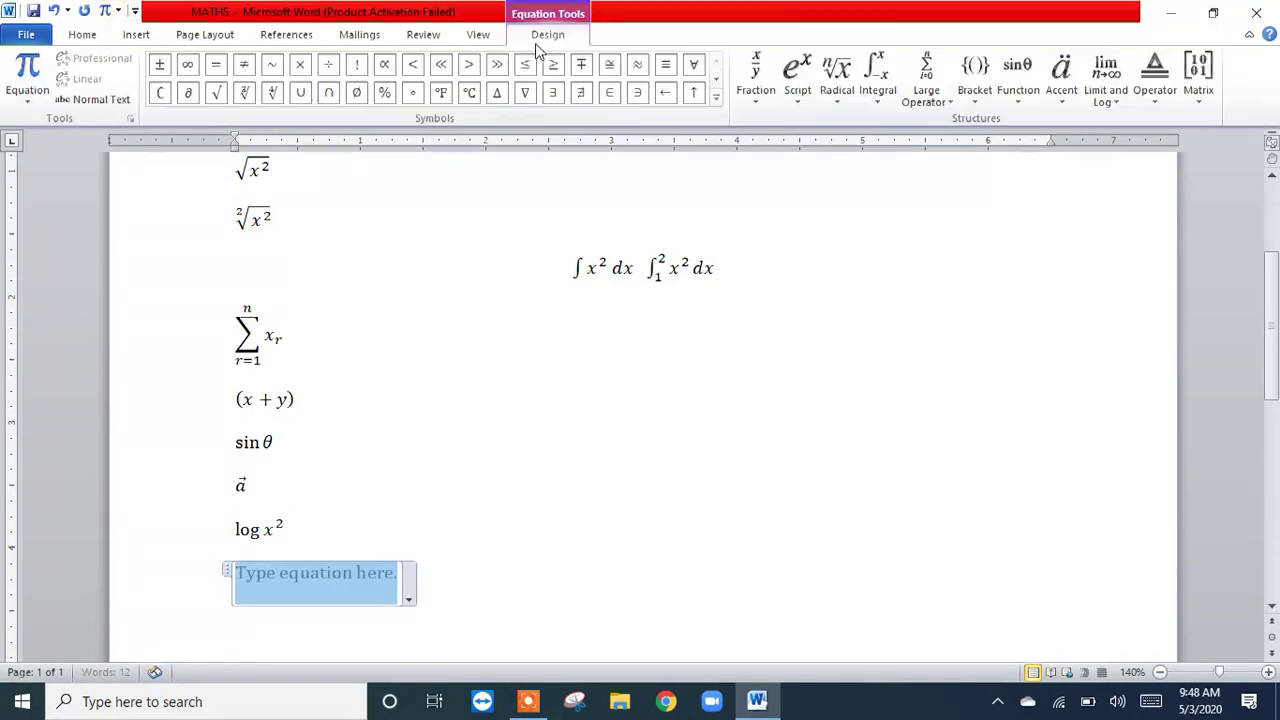
left_click(1157, 101)
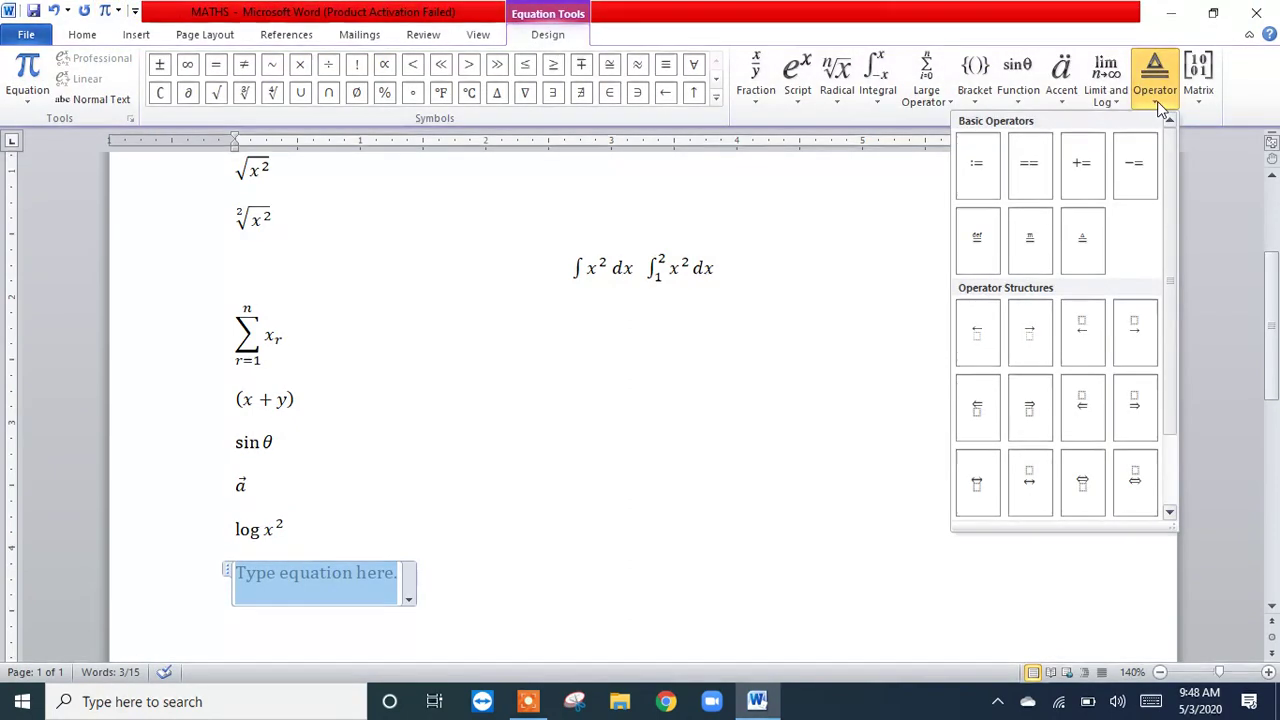
left_click(1040, 358)
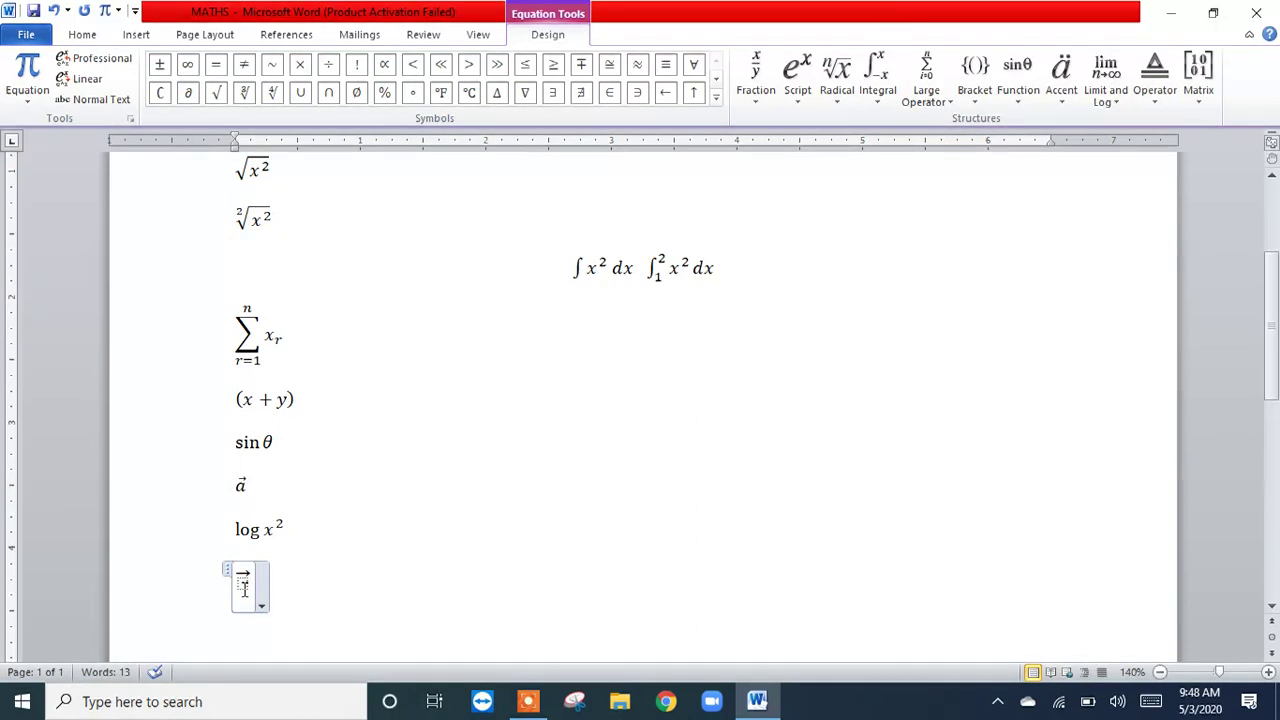
left_click(243, 587)
type("a")
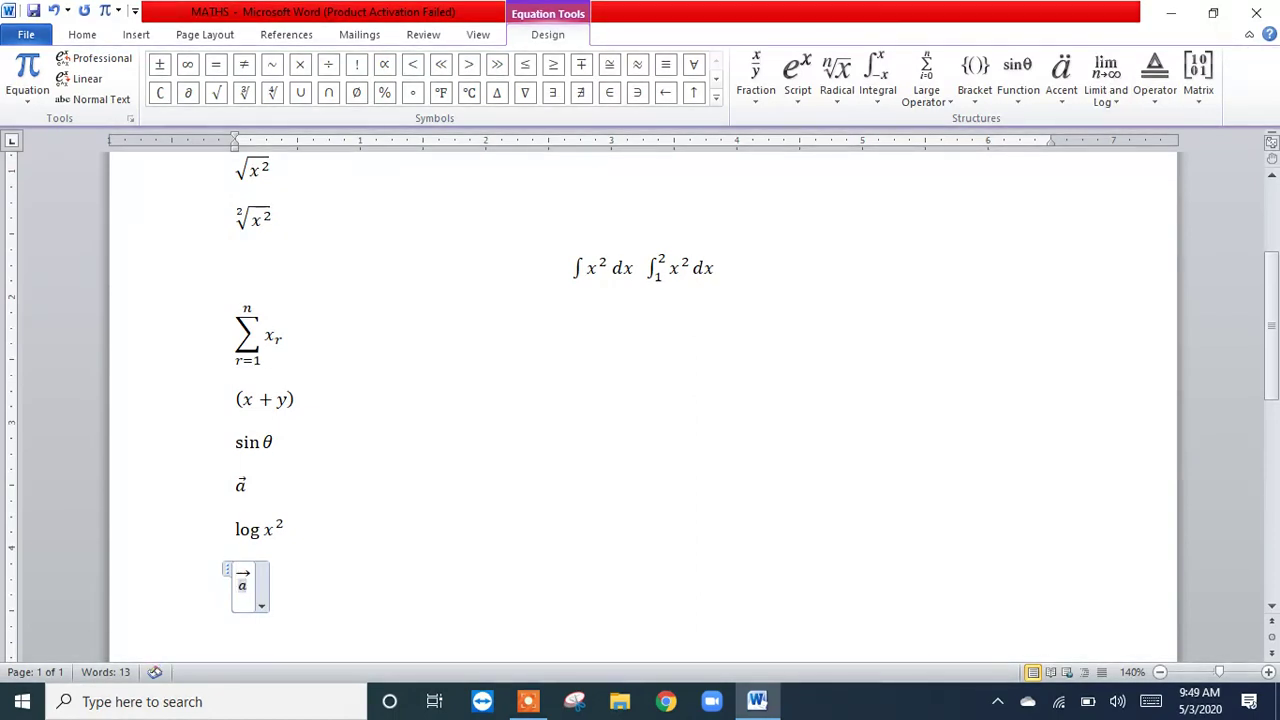
left_click(376, 604)
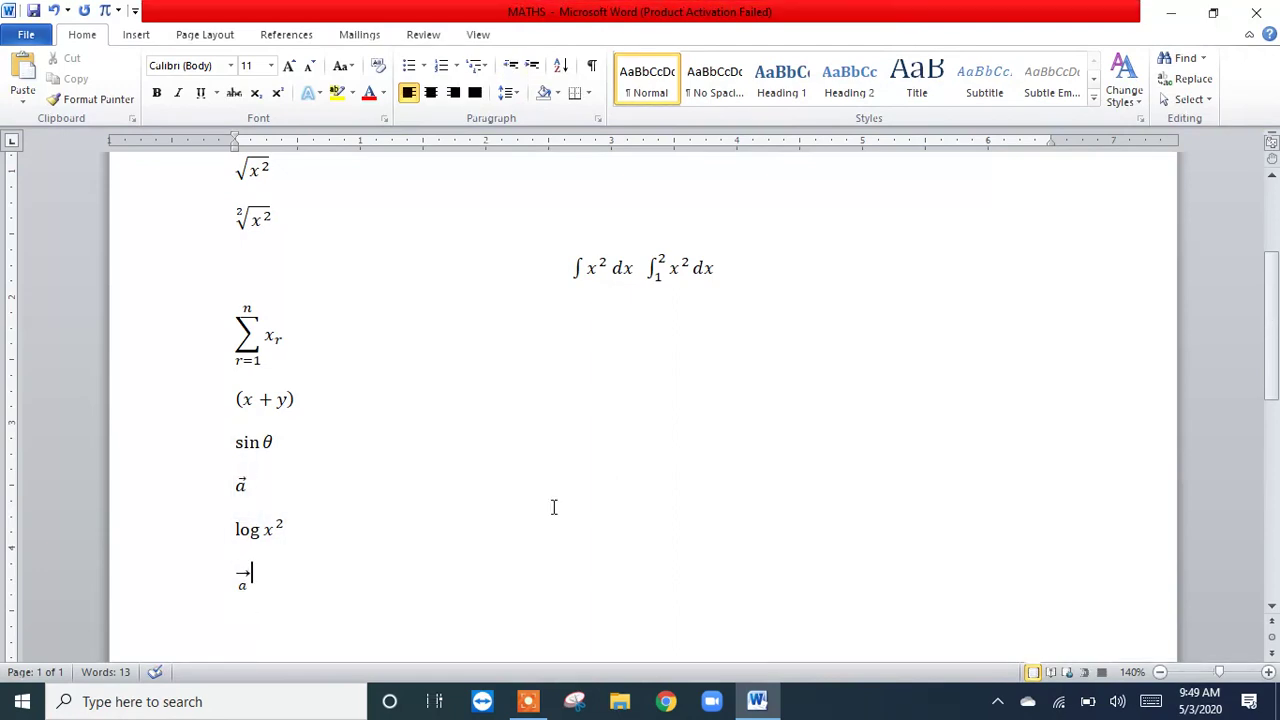
left_click(103, 10)
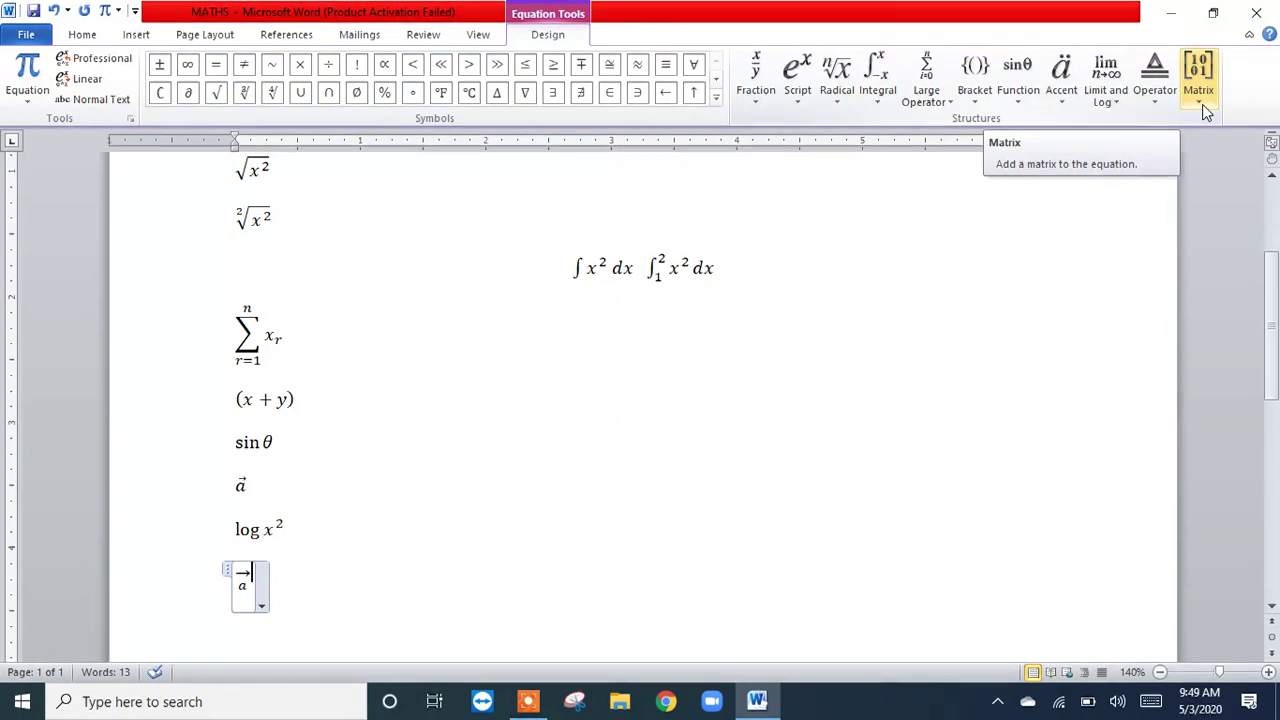
left_click(972, 85)
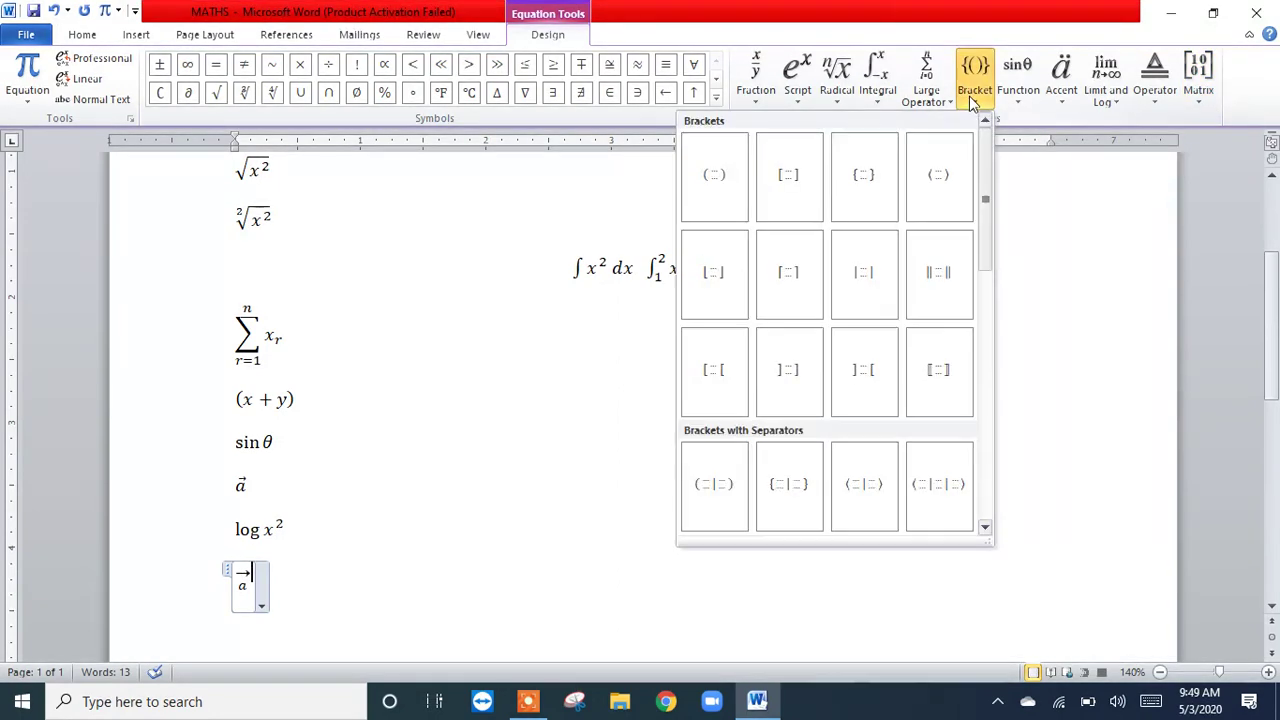
left_click(791, 201)
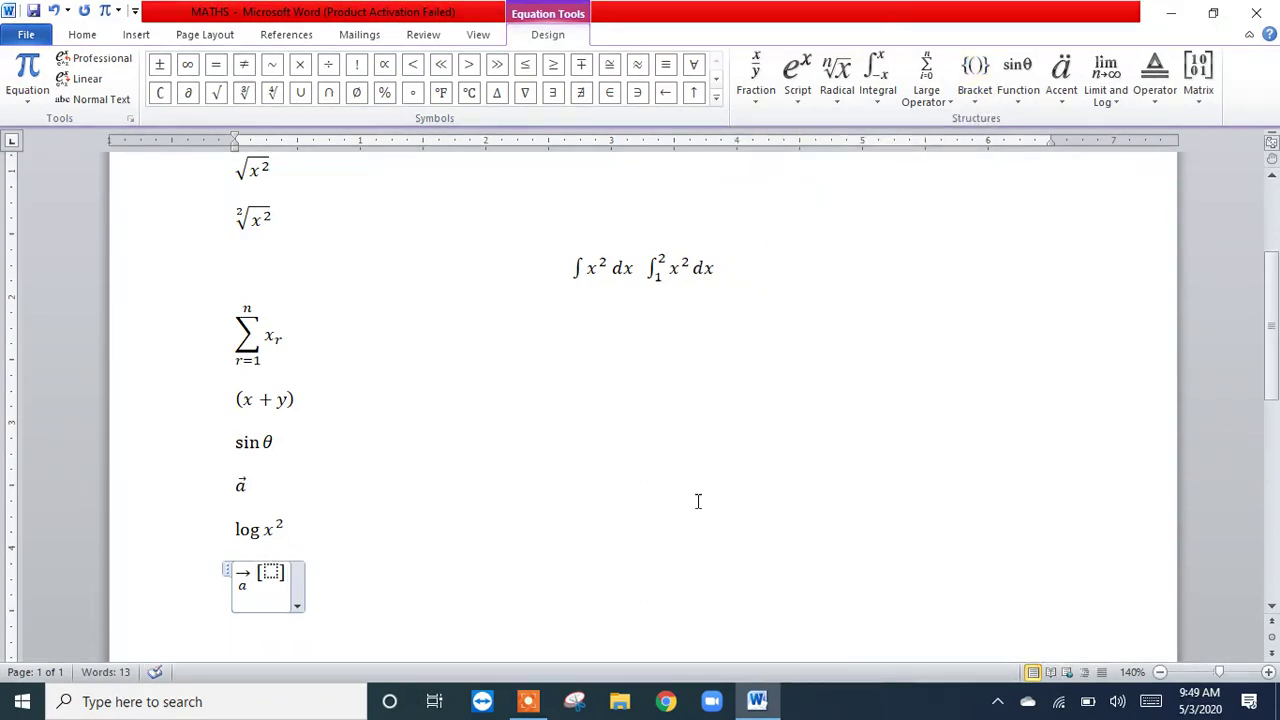
key("BackSpace")
key("BackSpace")
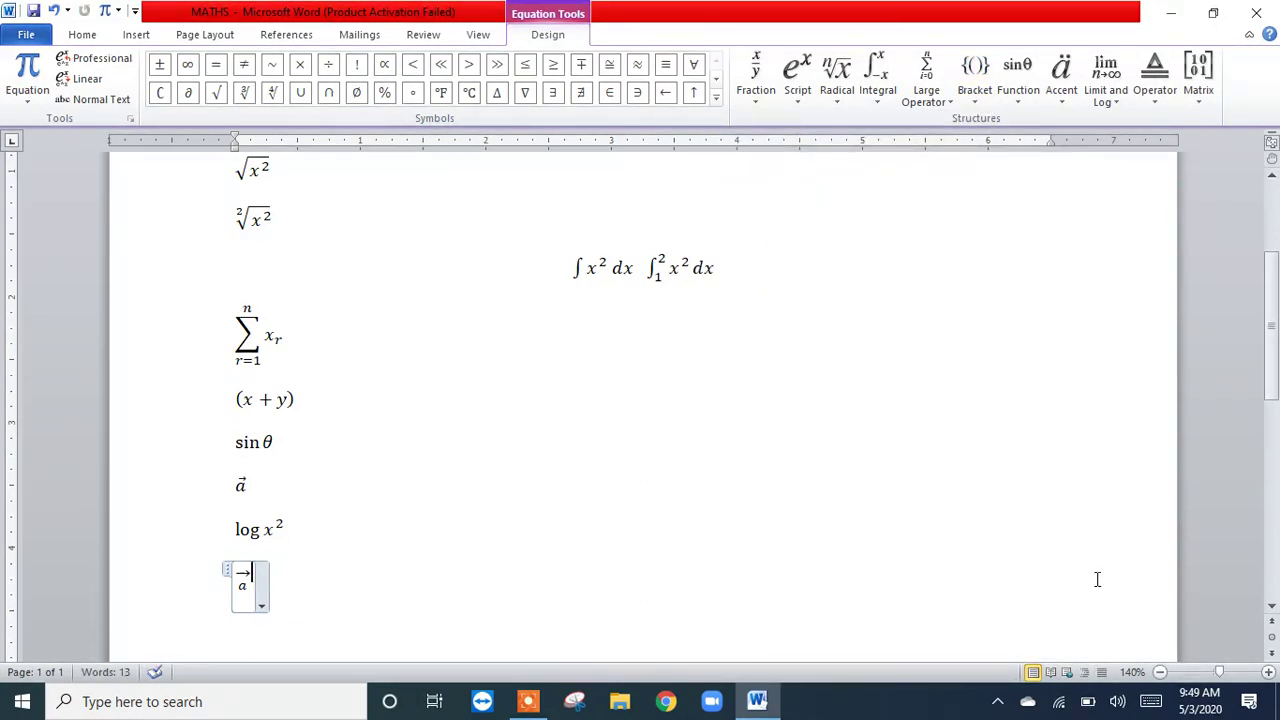
Step: Start a new centred line below the arrow operator equation
left_click(1271, 606)
left_click_drag(1271, 612, 1271, 612)
left_click(721, 434)
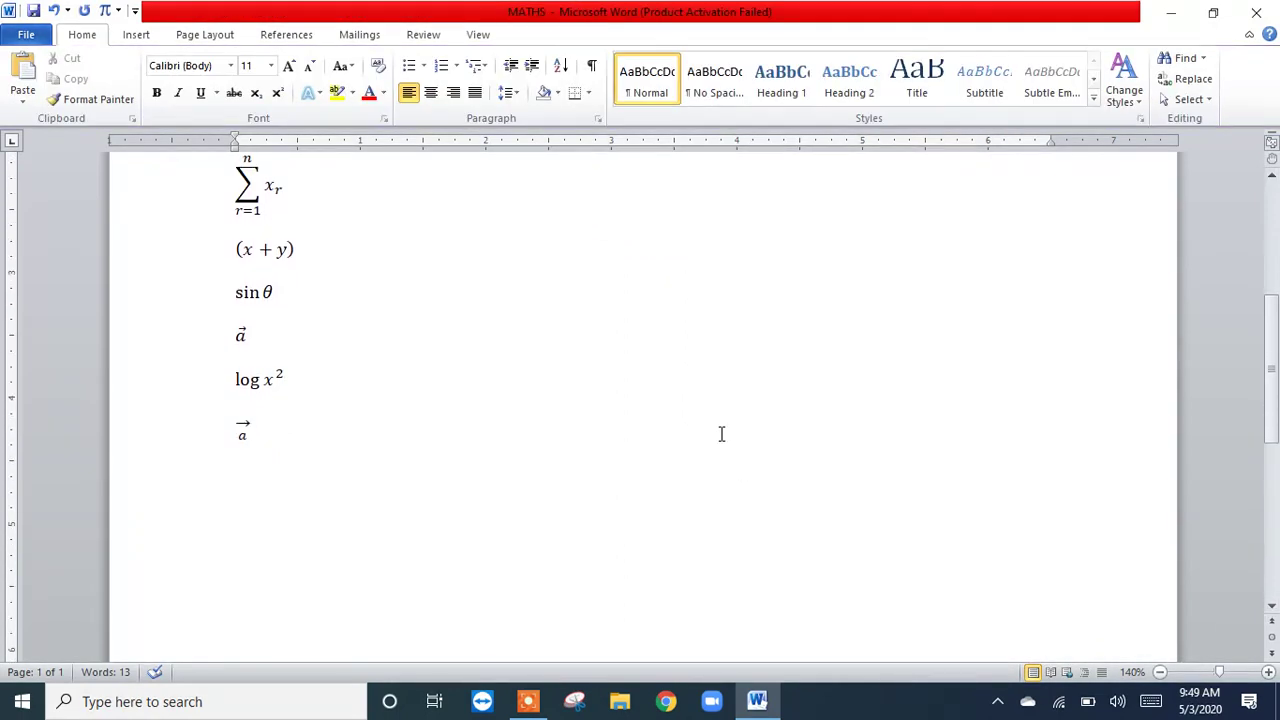
key("Return")
key("ctrl+e")
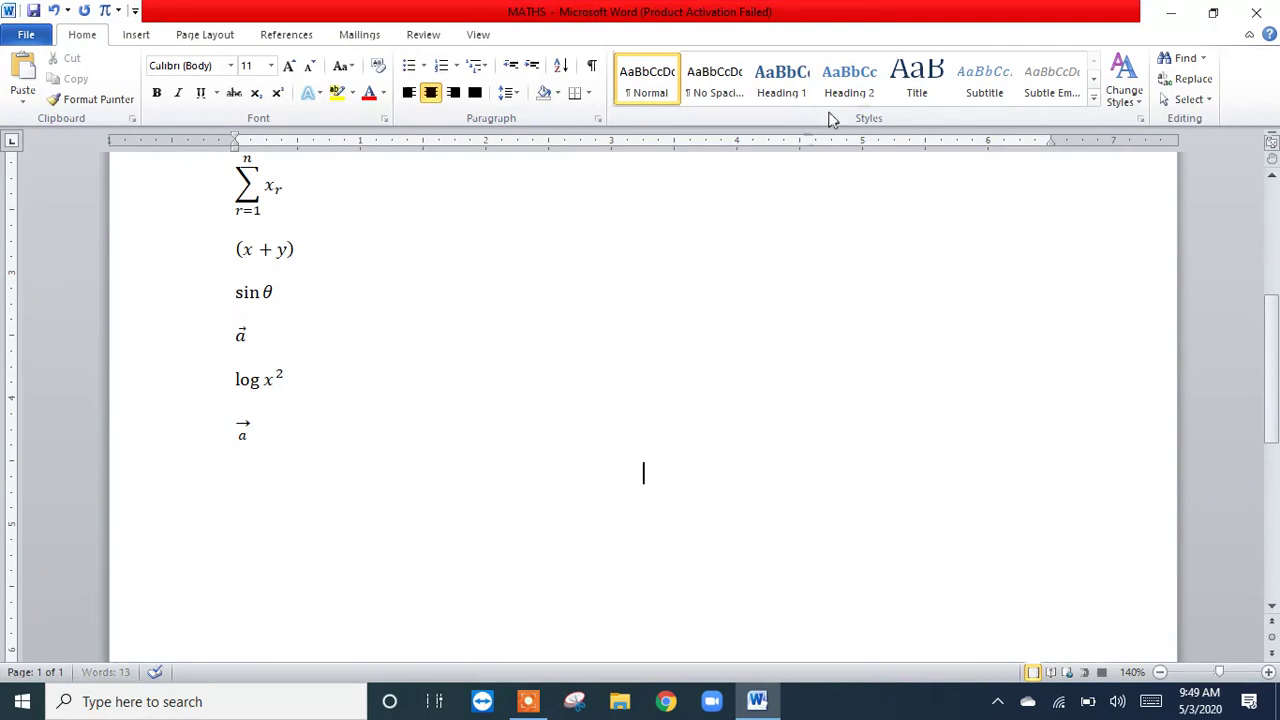
Step: Insert an equation with empty square brackets on the new line and centre it on the page
left_click(106, 12)
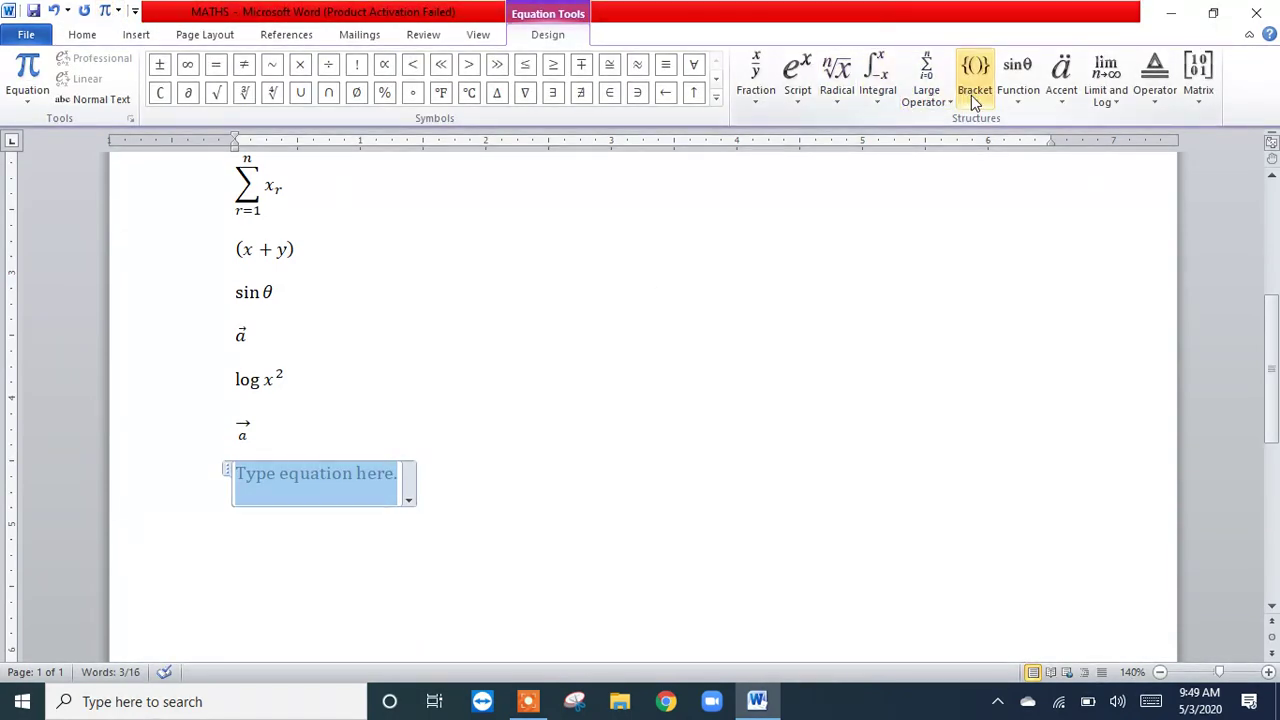
left_click(975, 90)
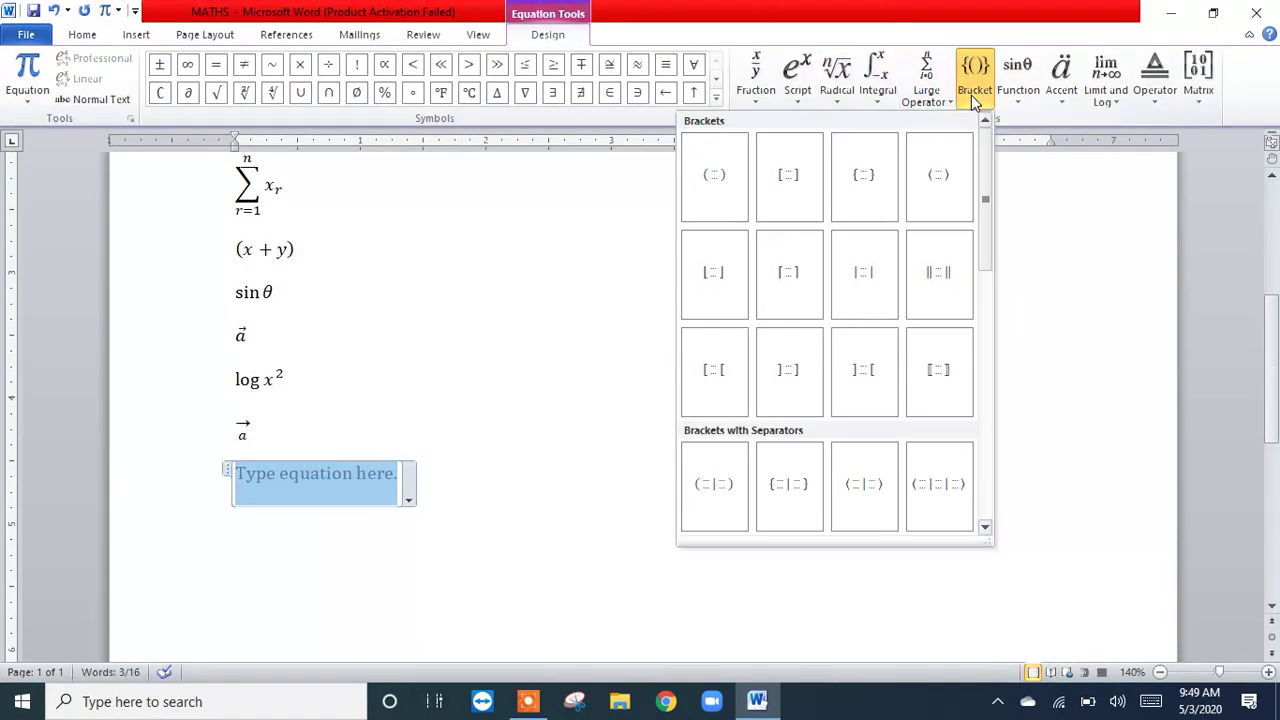
left_click(790, 177)
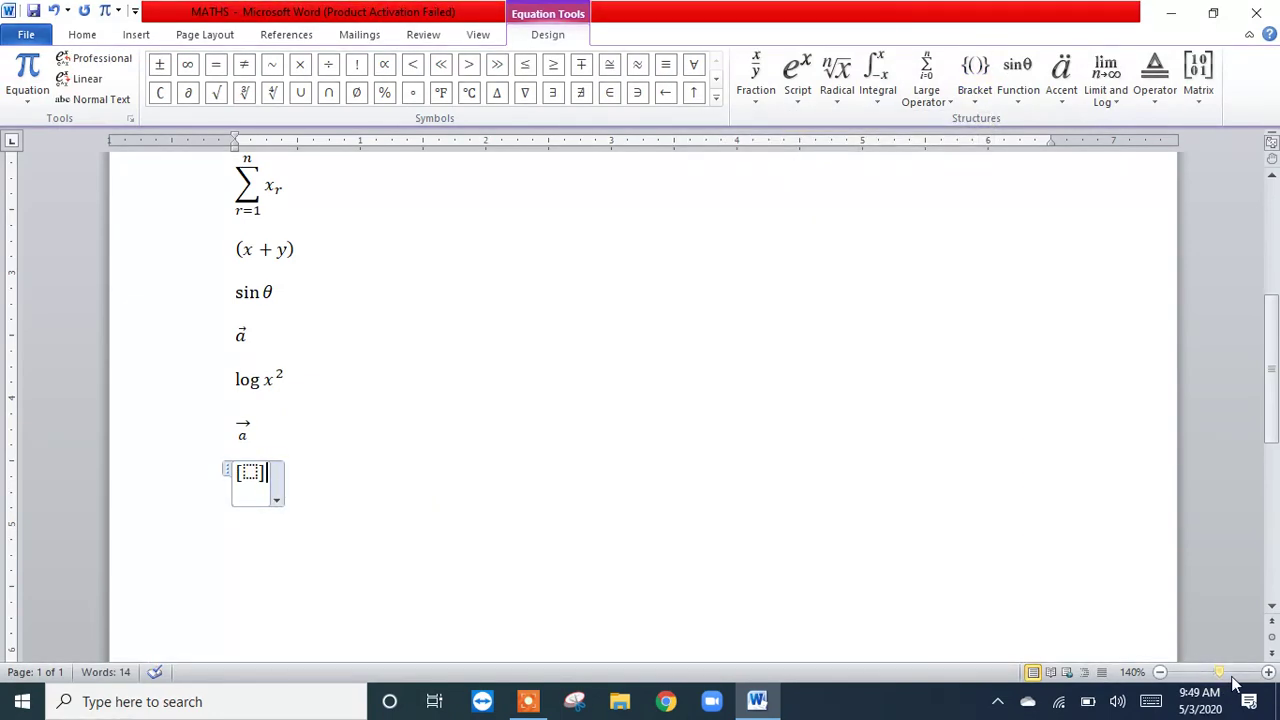
left_click_drag(1220, 672, 1231, 672)
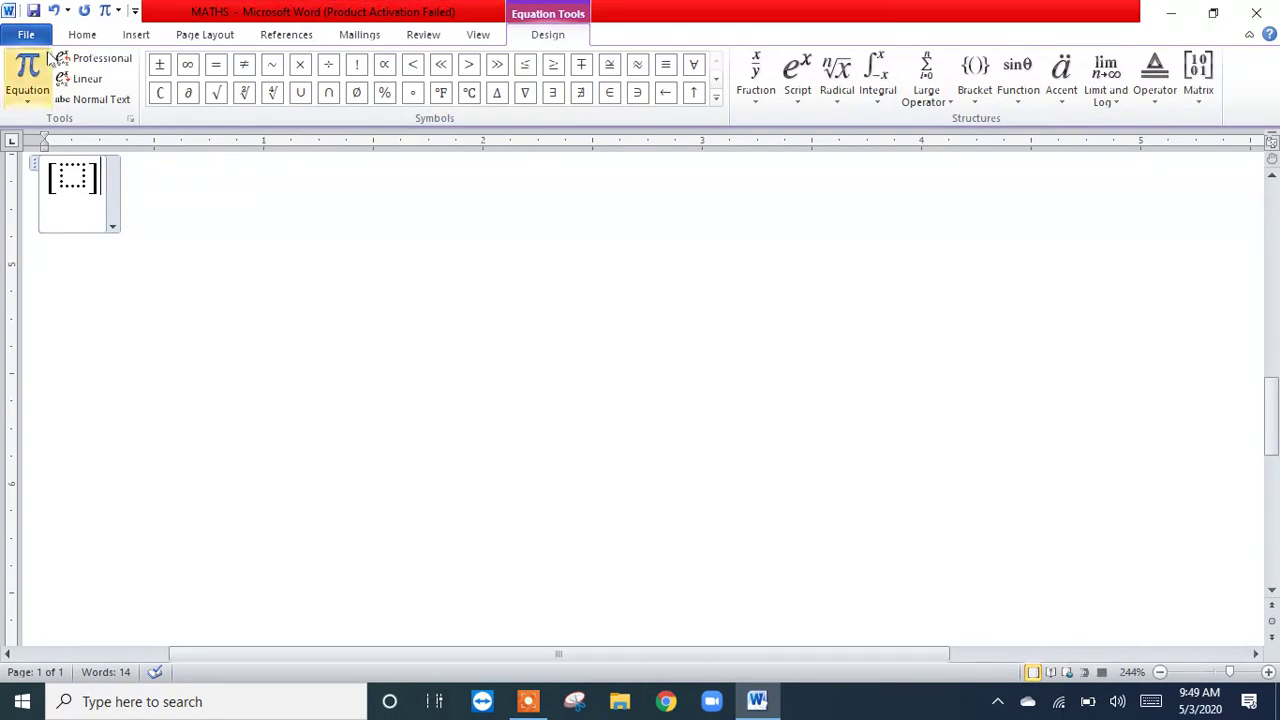
left_click(84, 34)
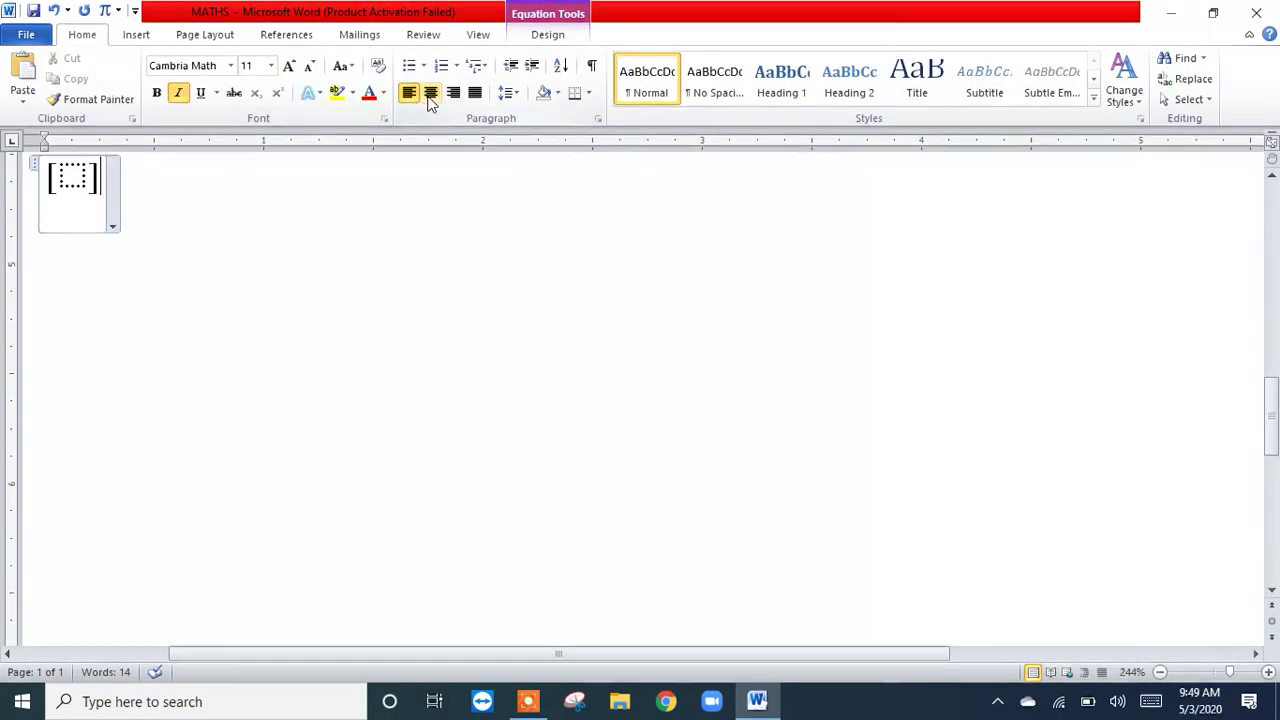
left_click(430, 96)
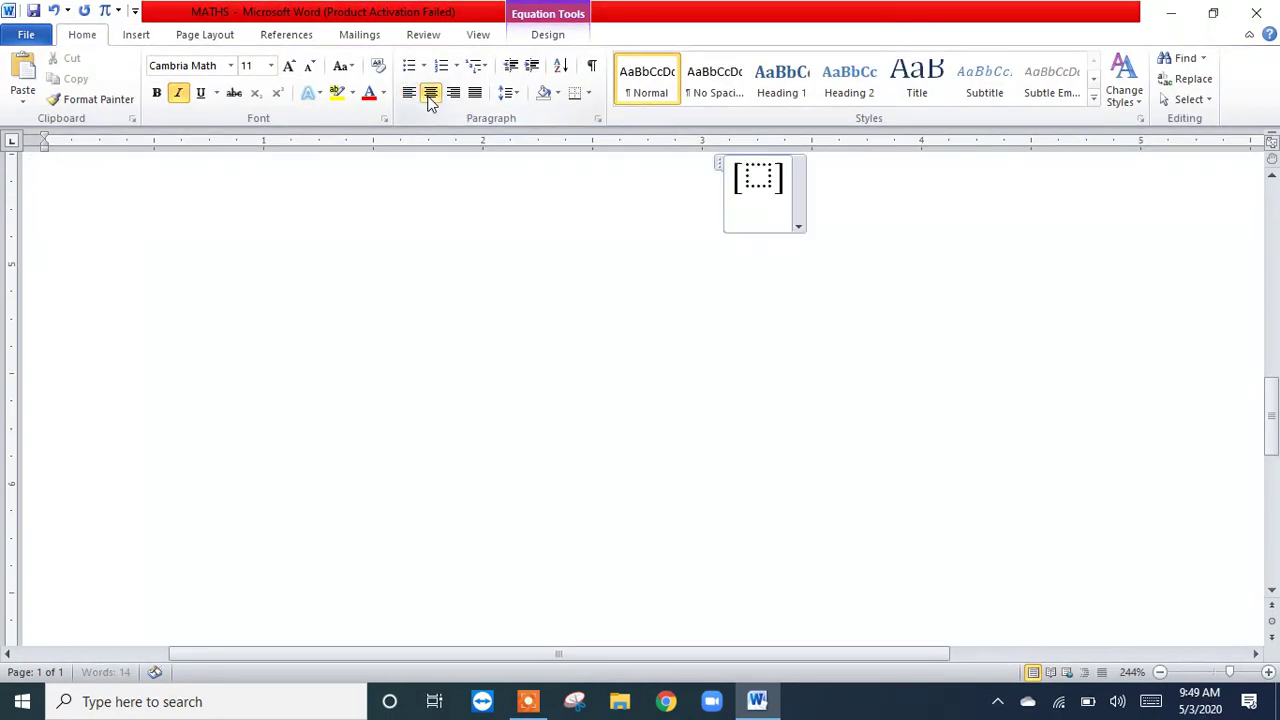
Step: Delete the empty square-bracket equation below the arrow operator equation
left_click(1273, 188)
left_click(1273, 188)
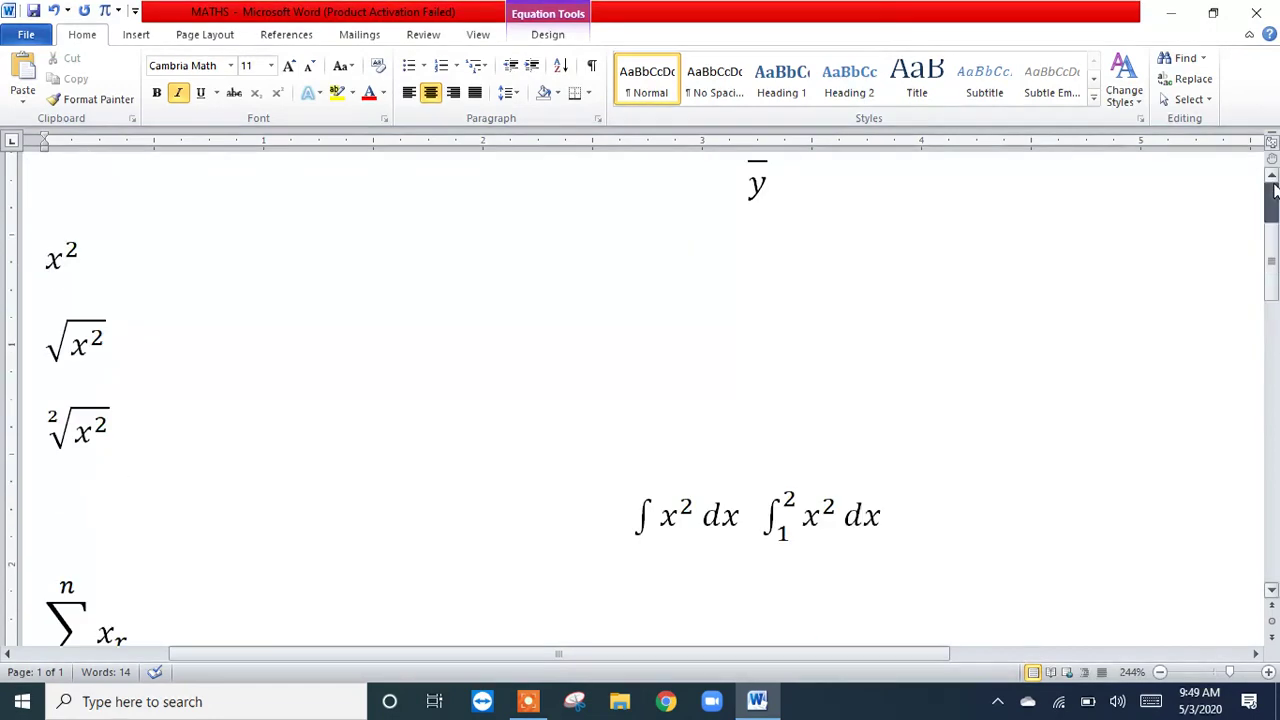
left_click(1272, 591)
left_click(1272, 591)
left_click(1272, 591)
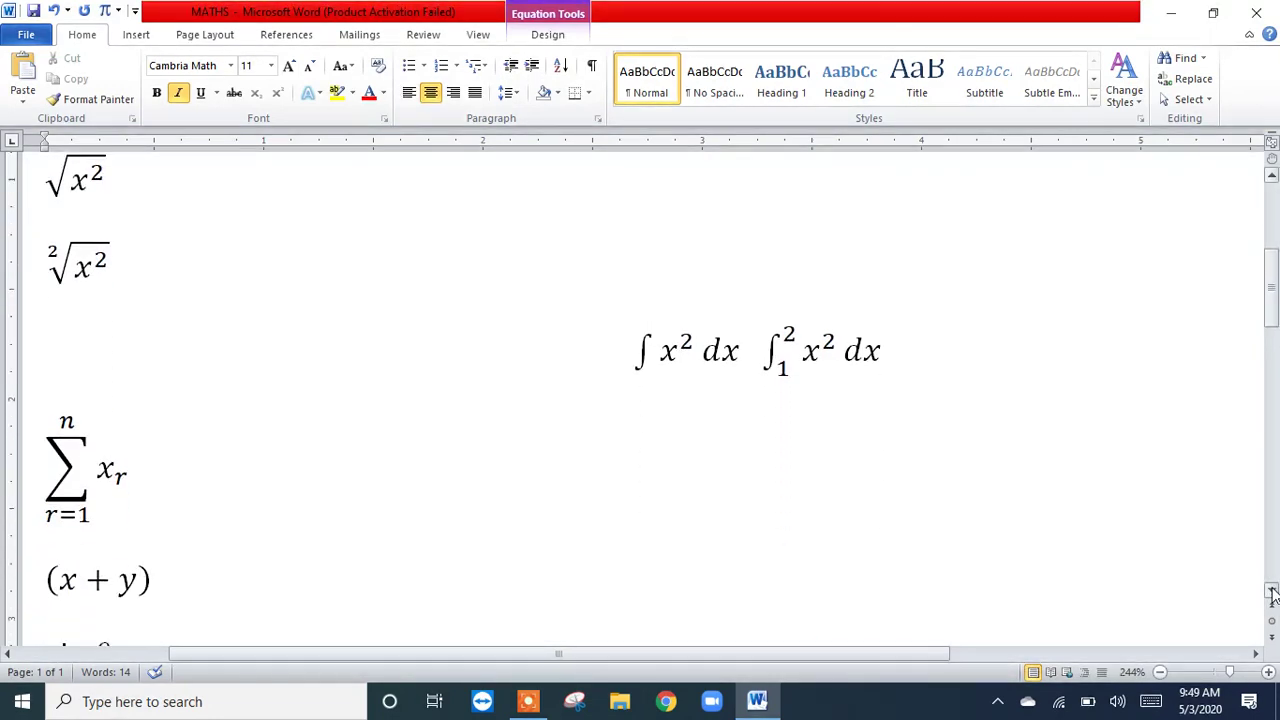
left_click(1272, 591)
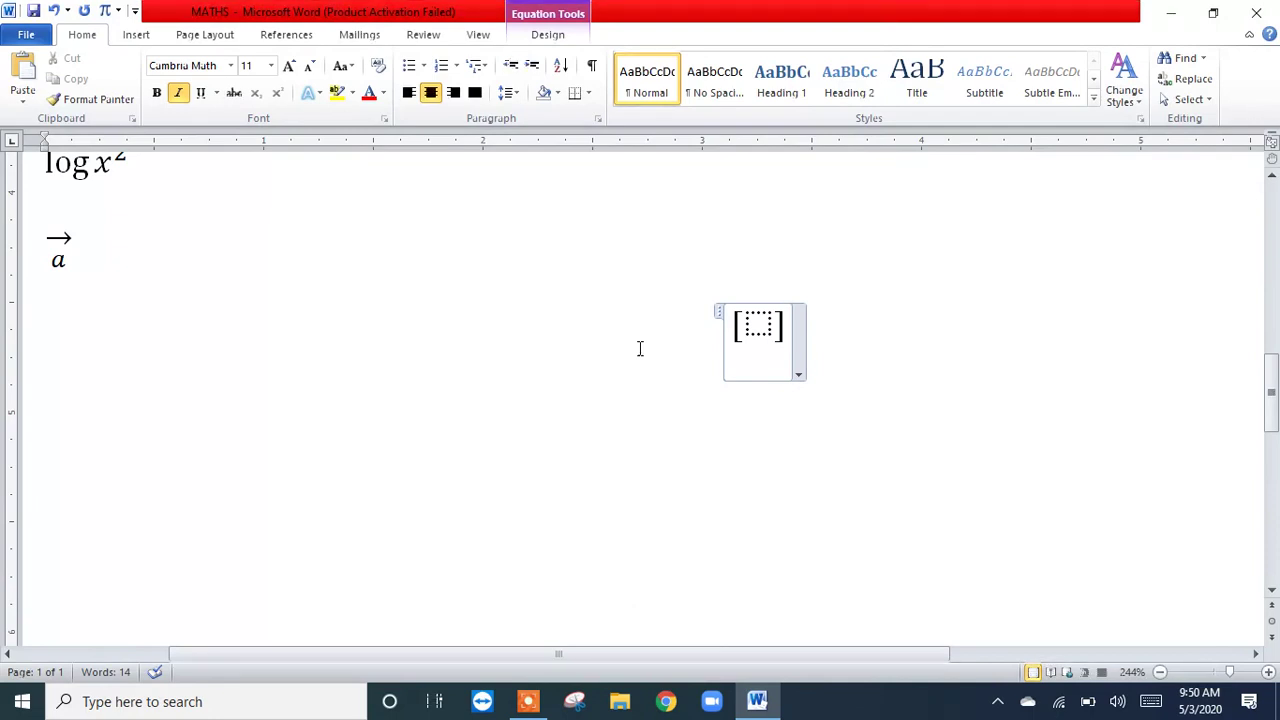
left_click(557, 20)
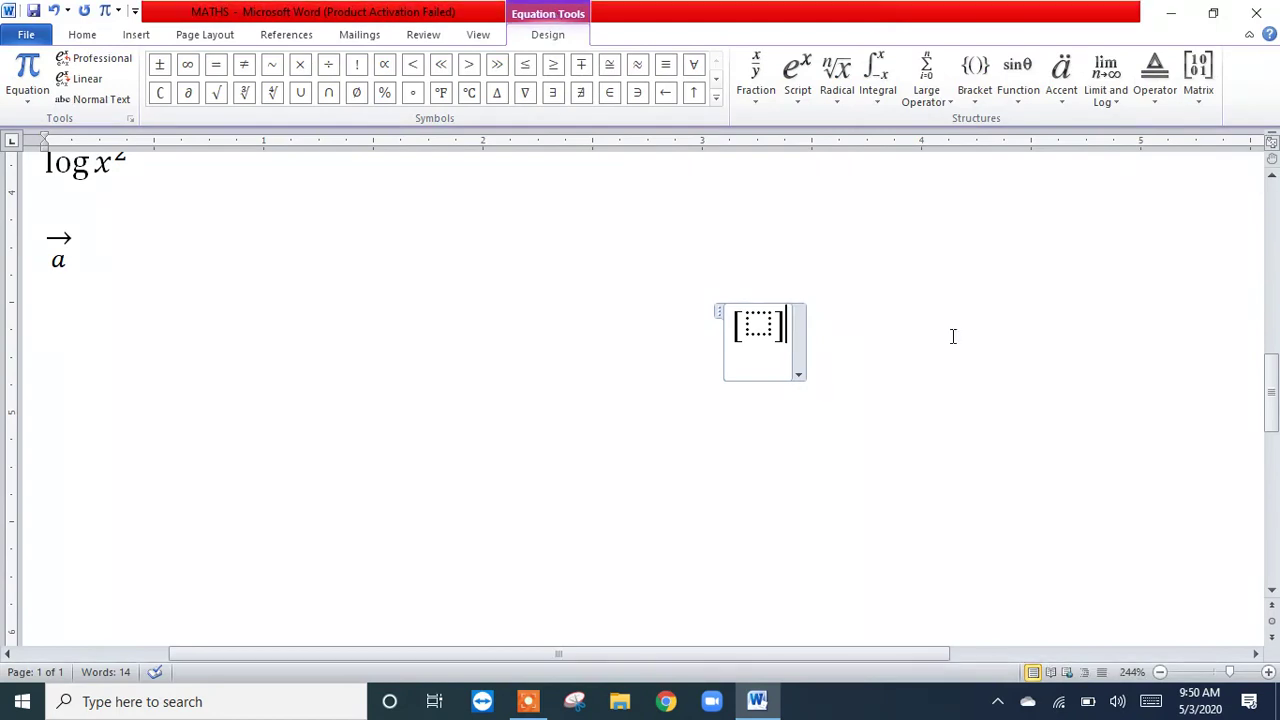
key("BackSpace")
key("BackSpace")
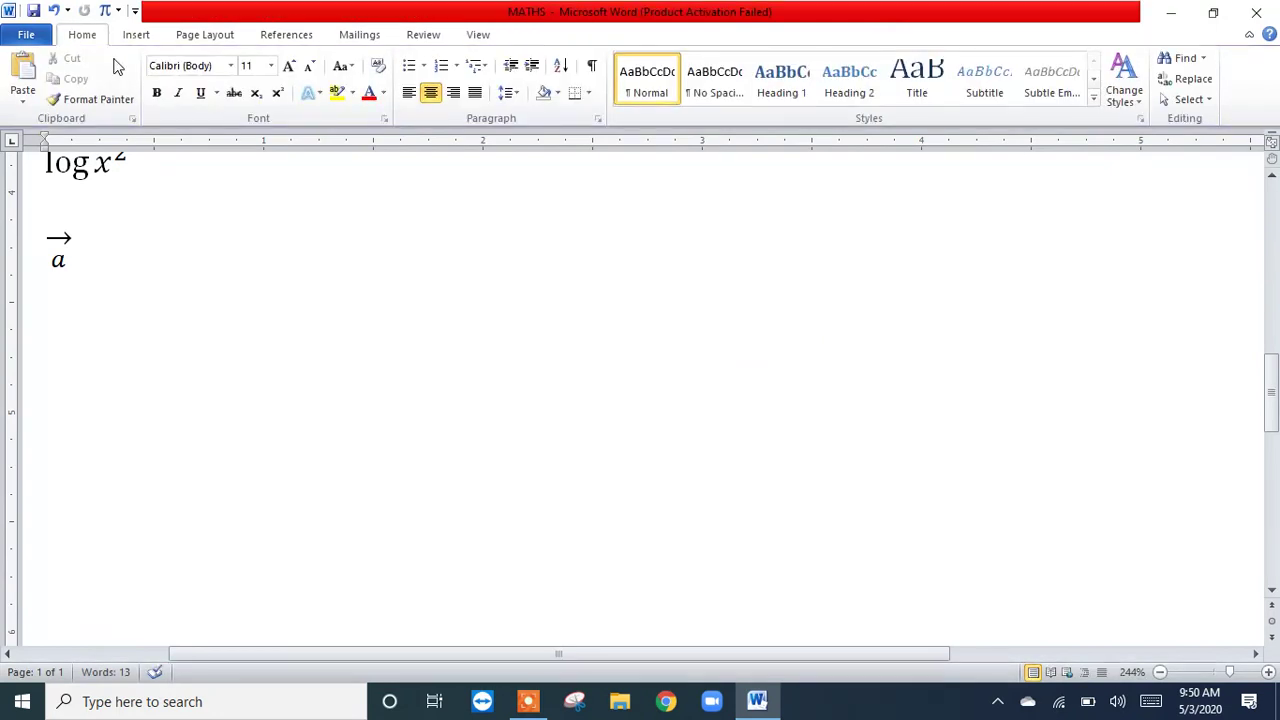
Step: Insert a new centred equation below the arrow operator equation with an empty pair of square brackets
left_click(104, 12)
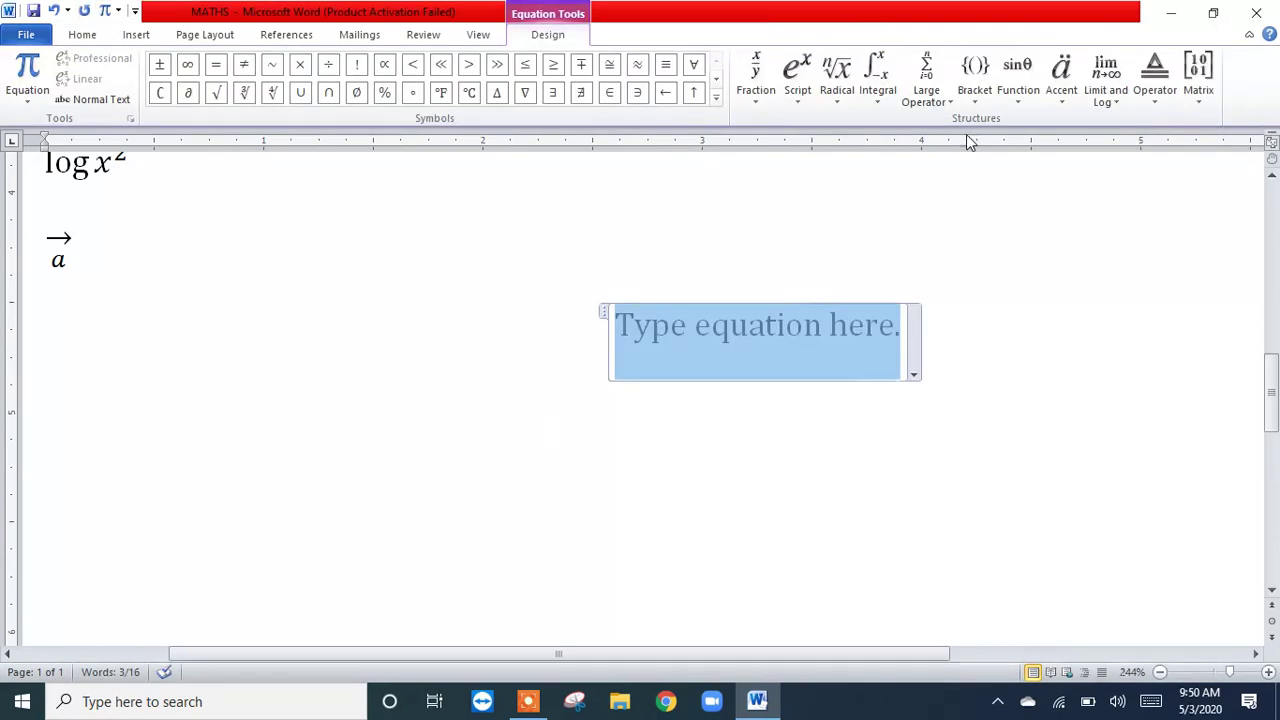
left_click(972, 88)
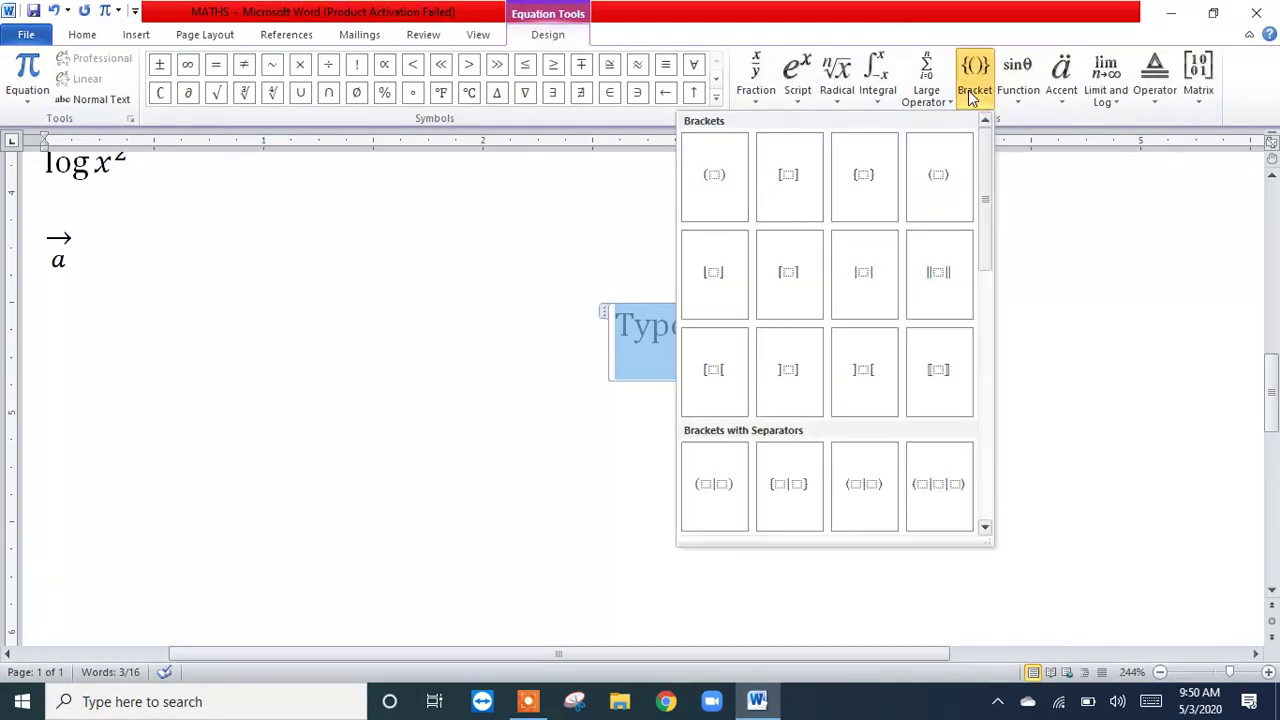
left_click(790, 185)
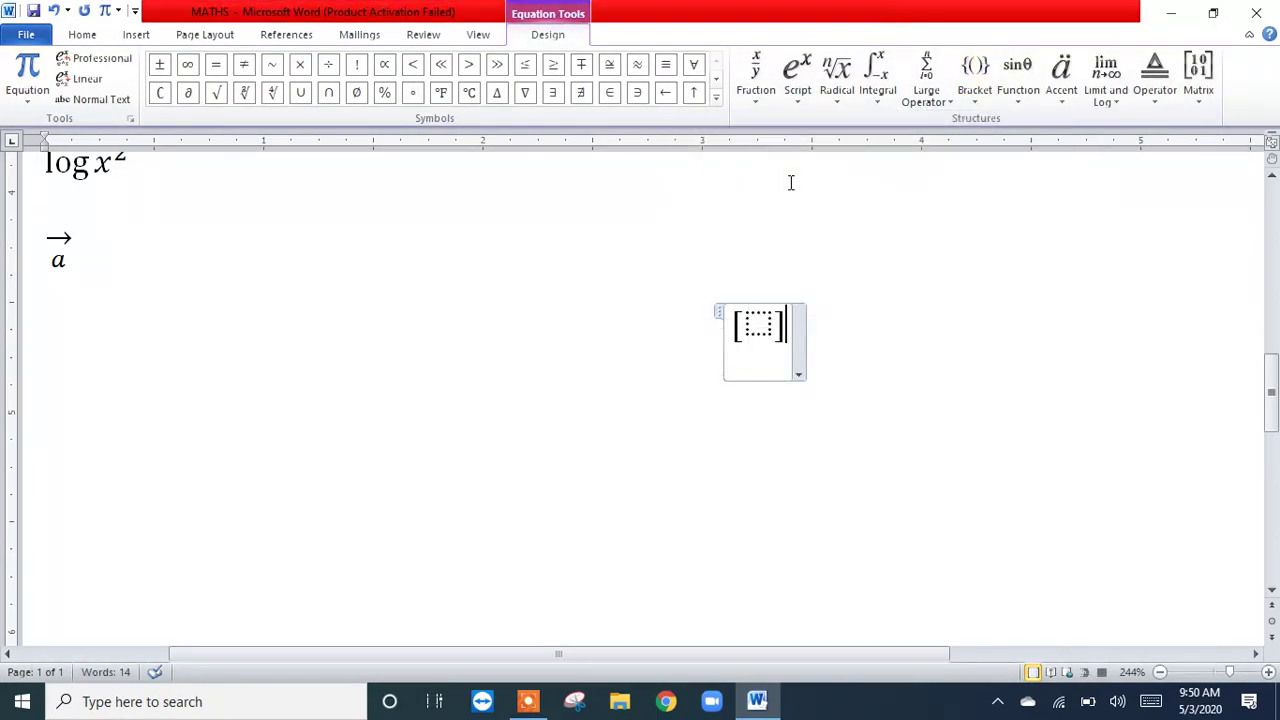
left_click(1190, 106)
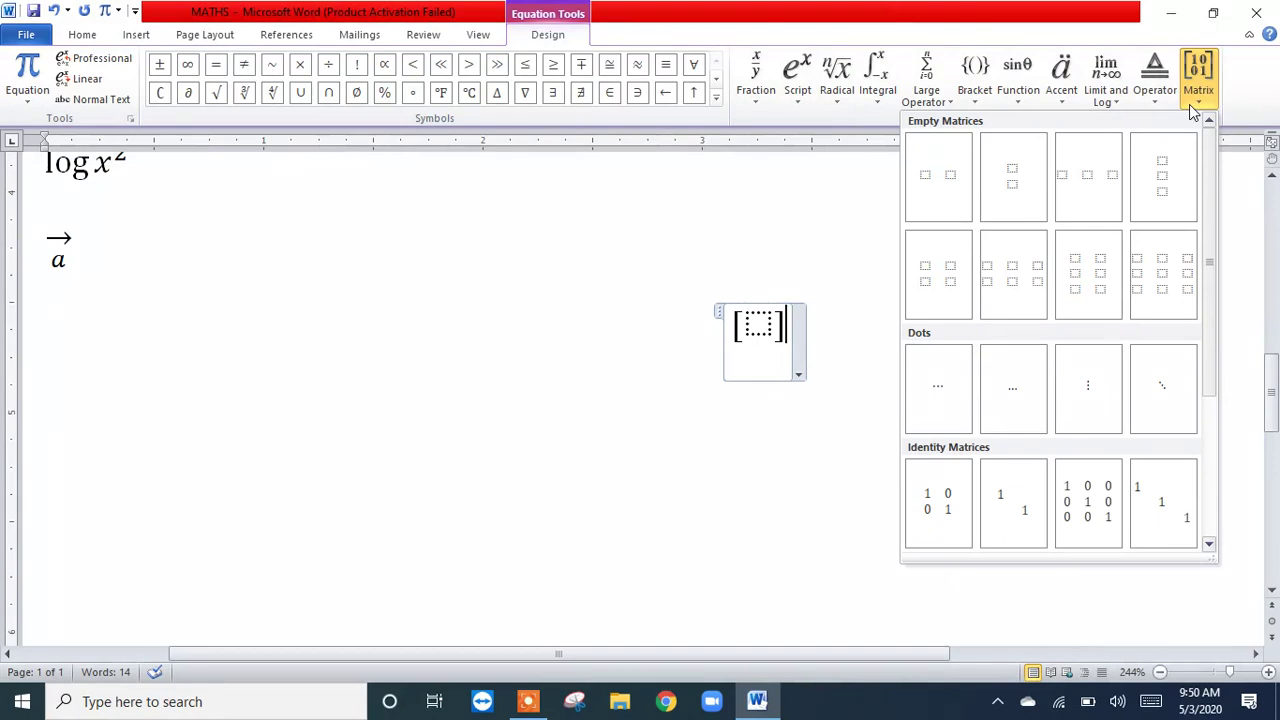
left_click(936, 272)
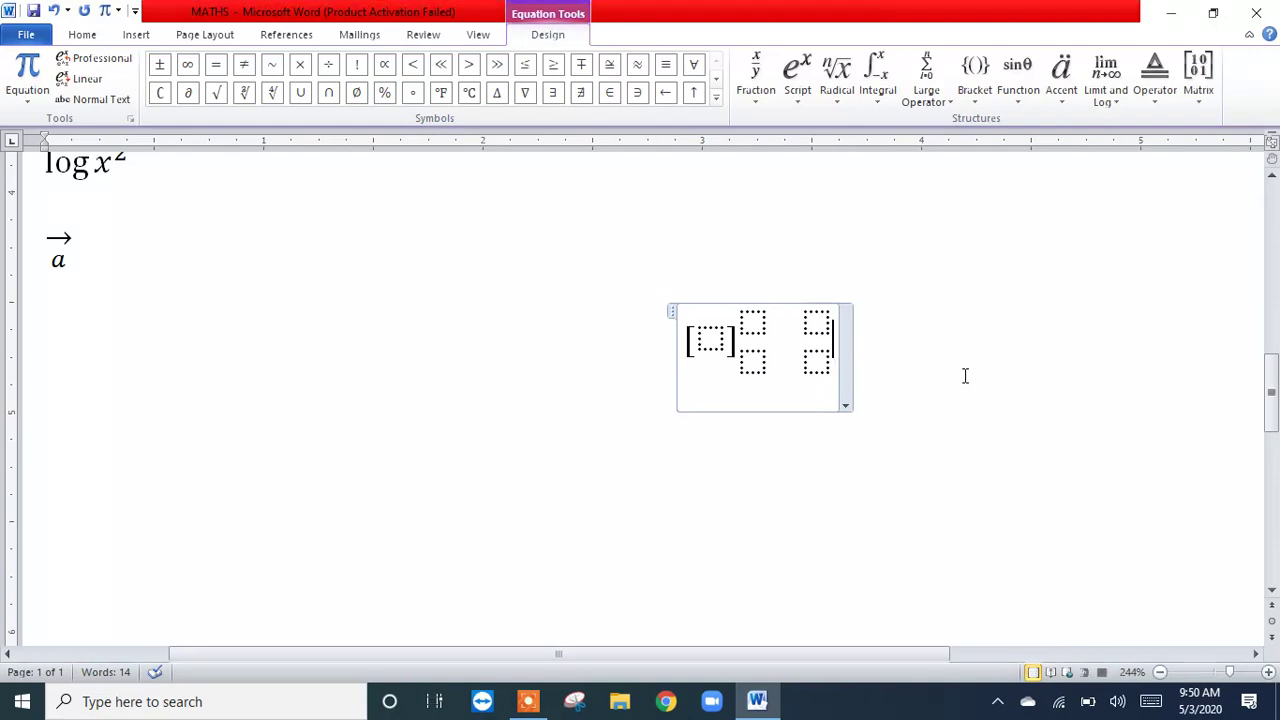
key("ctrl+z")
Step: Insert an empty 2×2 matrix into the placeholder inside the square brackets
left_click(748, 325)
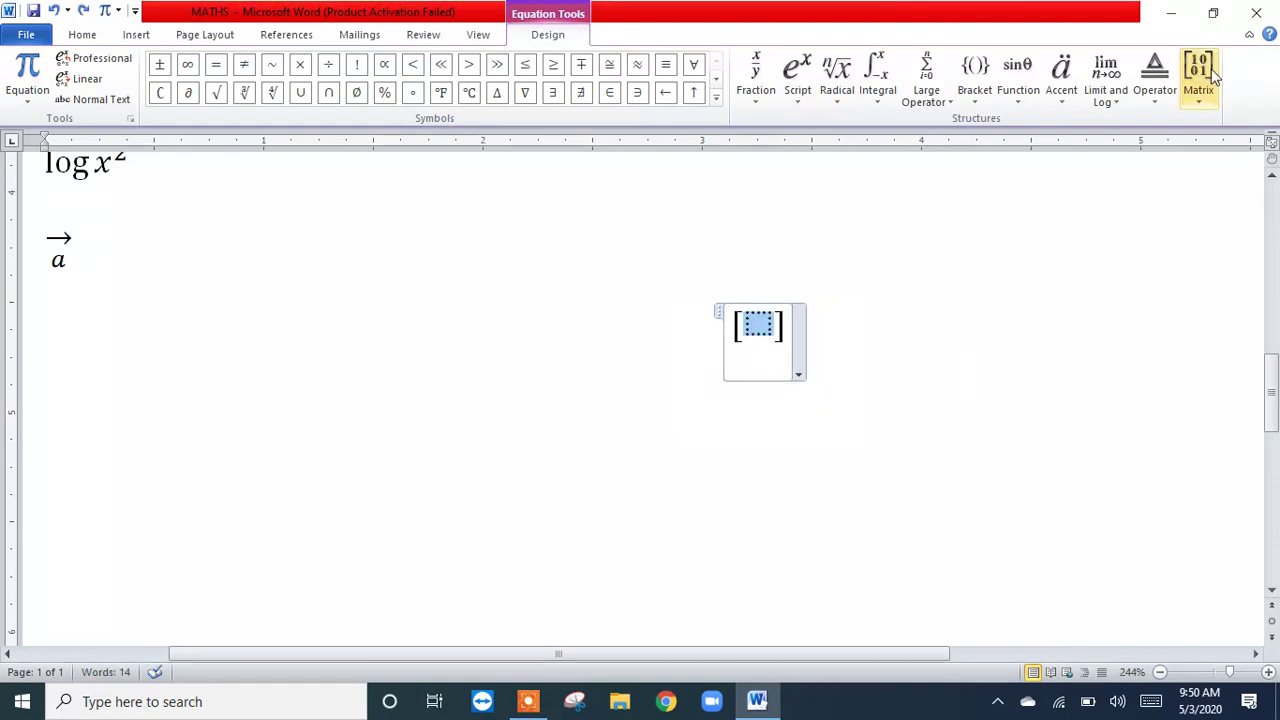
left_click(1189, 107)
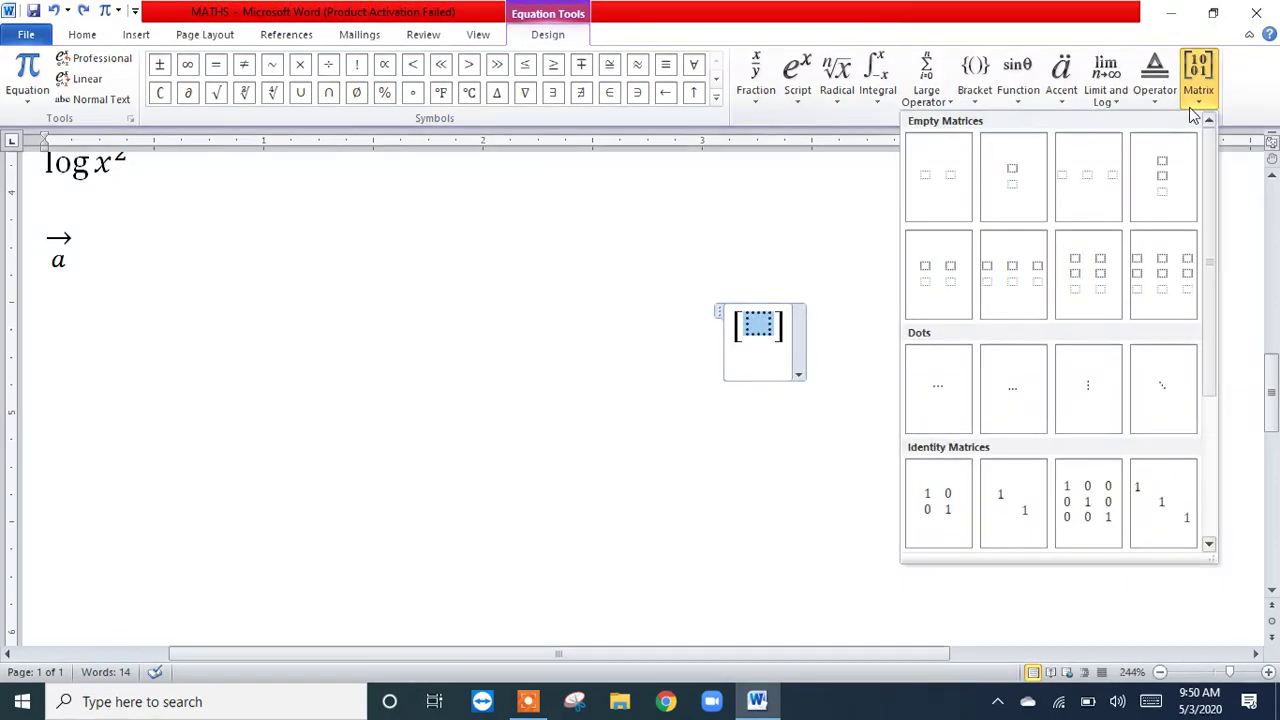
left_click(929, 271)
Step: Fill the bracketed matrix with 1 and 3 in the first row and 2 and 4 in the second, and leave the equation
left_click(736, 323)
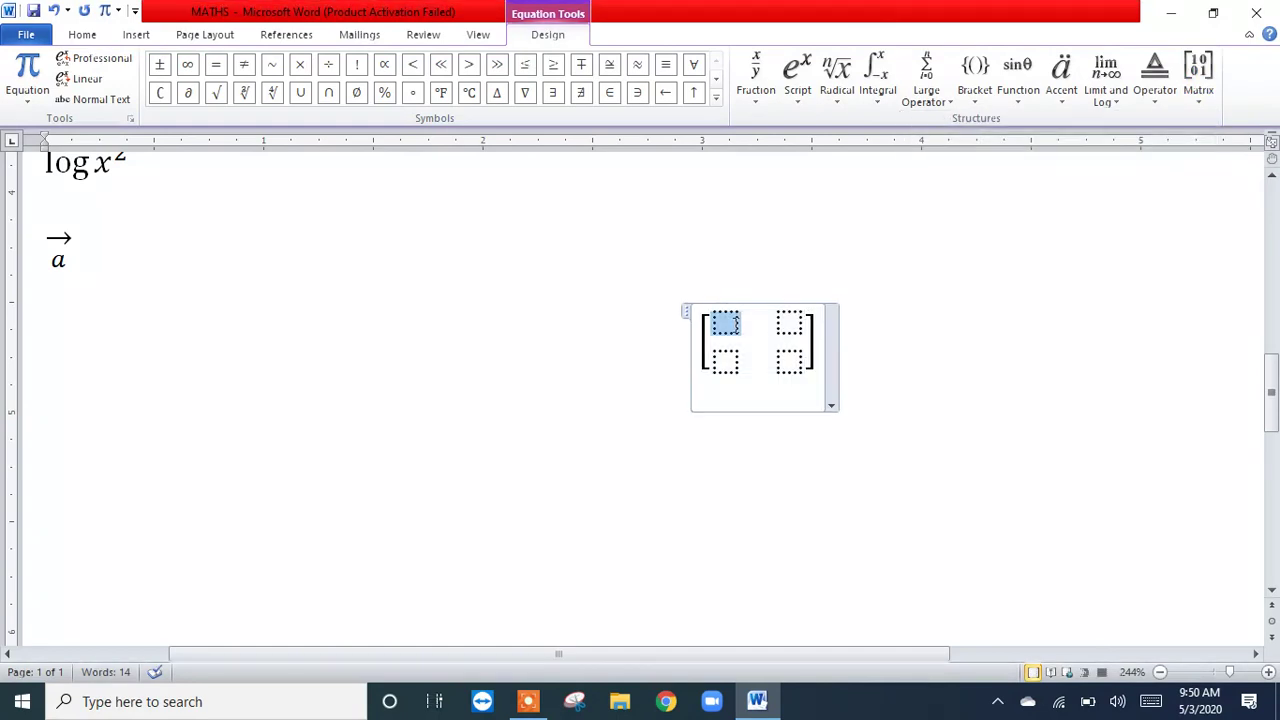
type("12")
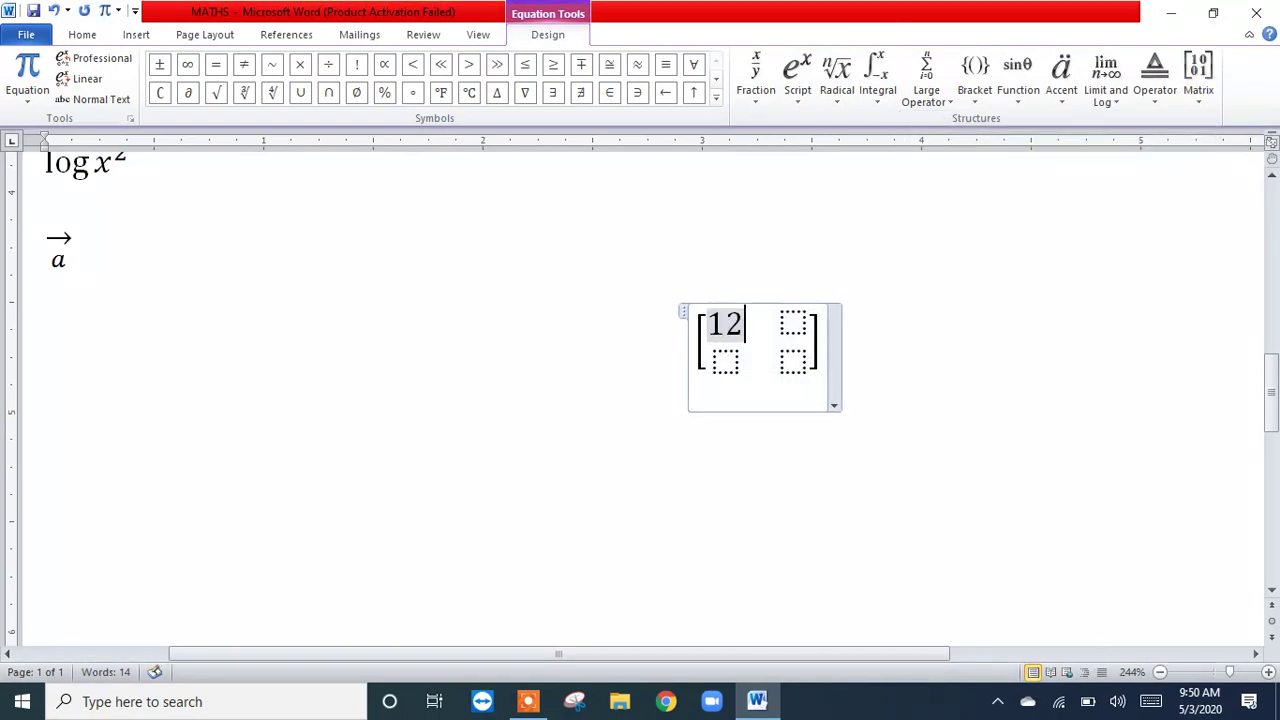
key("BackSpace")
key("Down")
type("2")
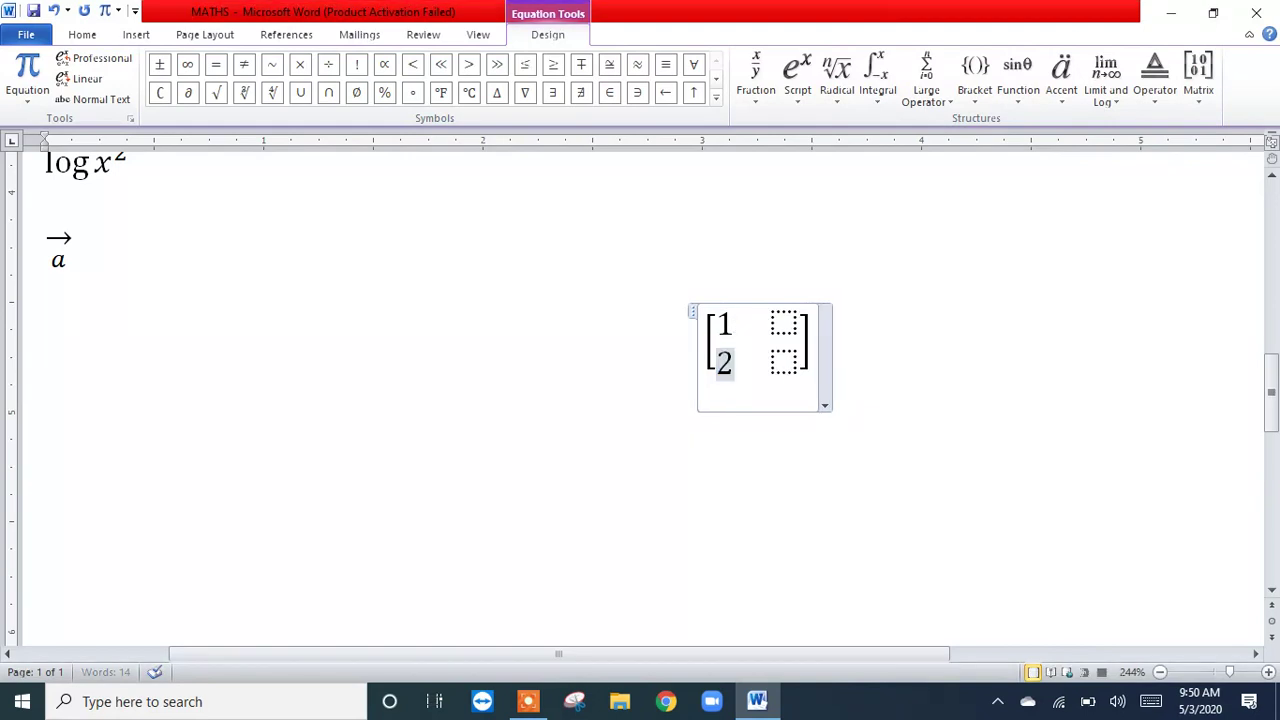
key("Right")
key("Right")
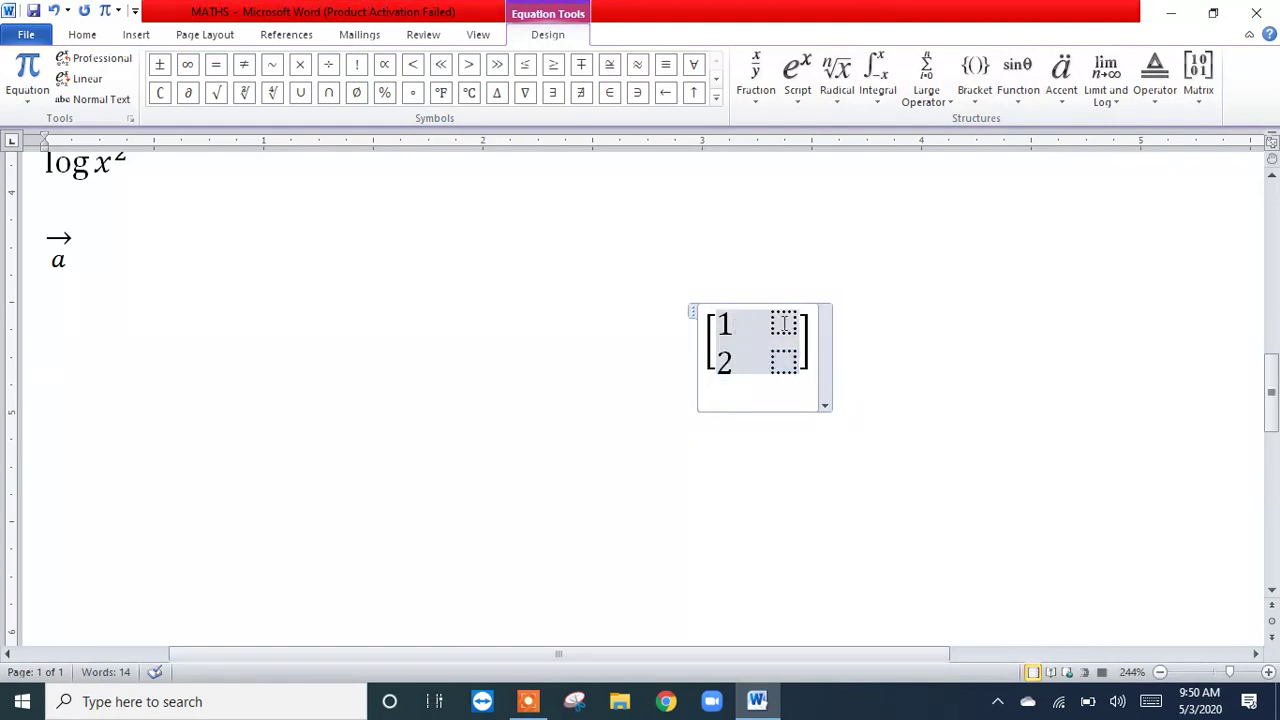
left_click(785, 322)
type("3")
left_click(775, 350)
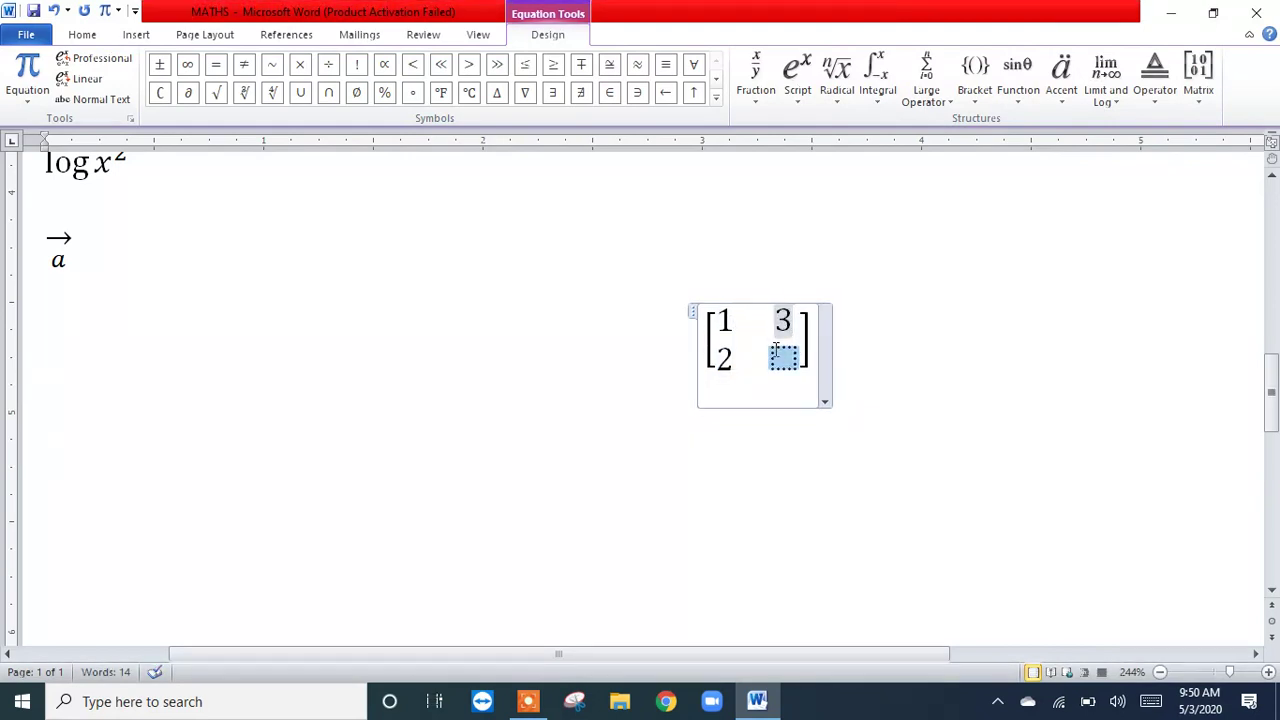
type("4")
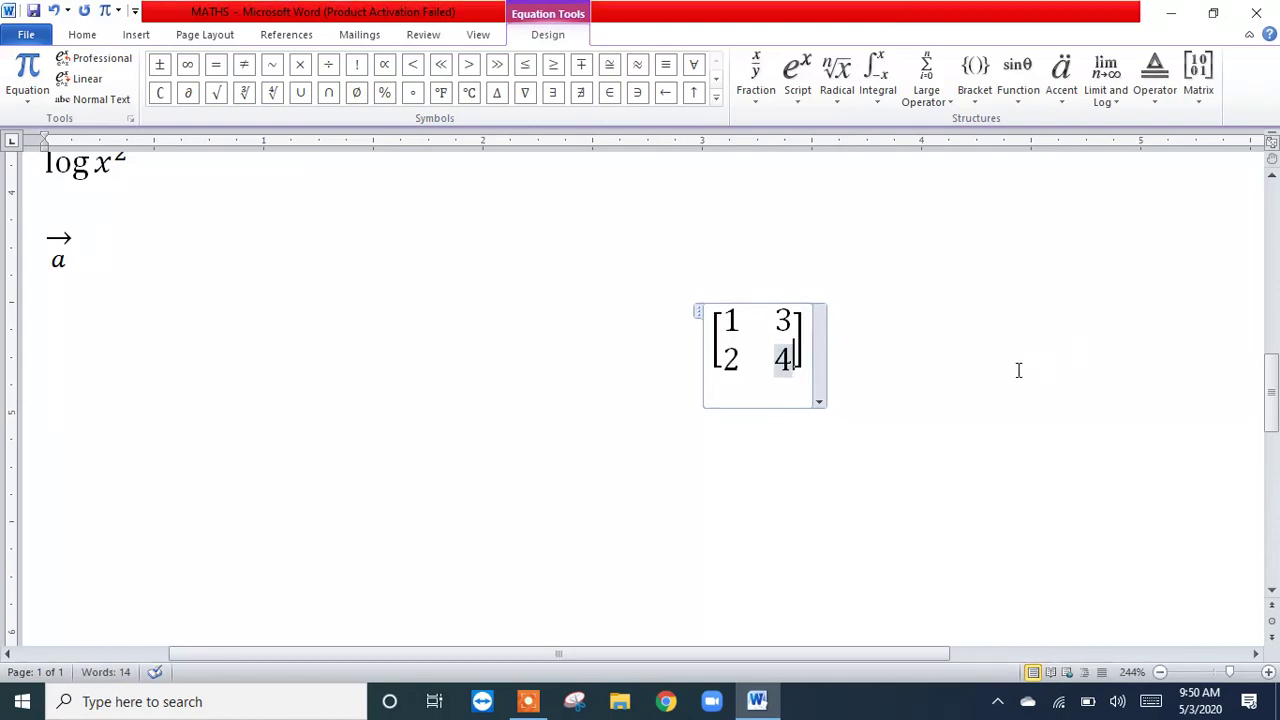
left_click(1004, 360)
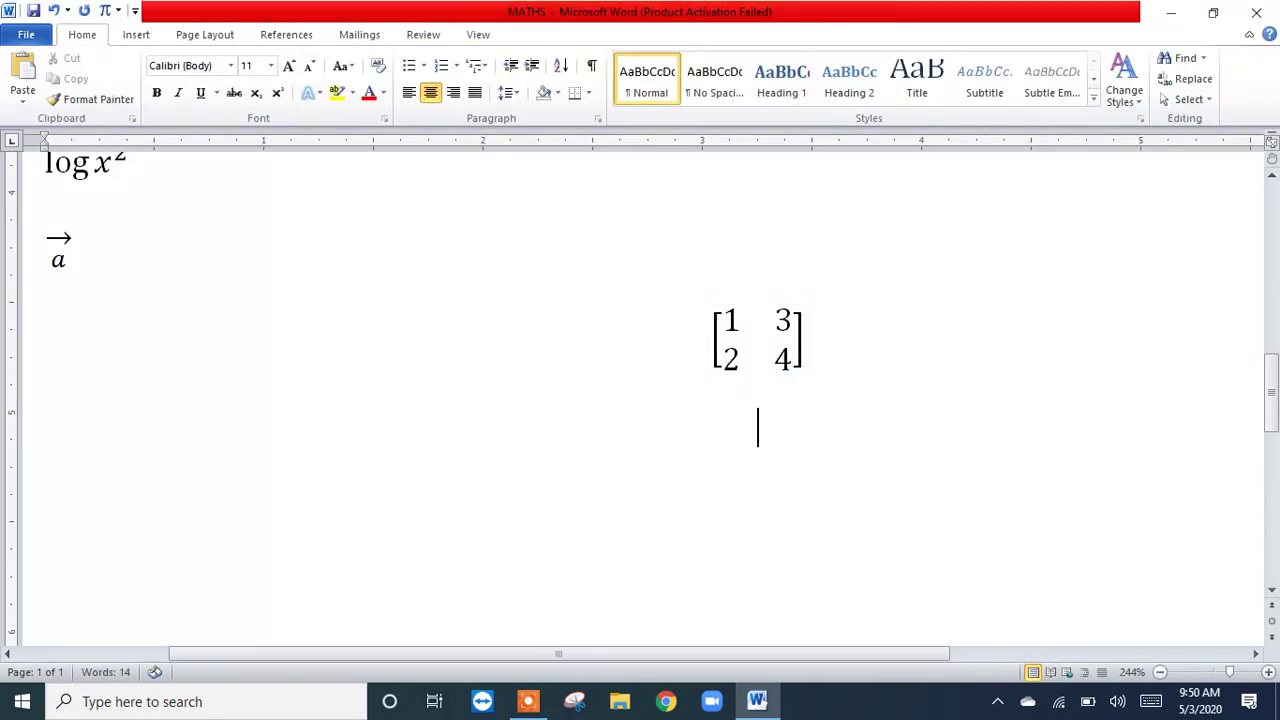
Step: Insert an equation below the bracketed matrix with an empty 2×2 matrix enclosed in single vertical bars
left_click(104, 11)
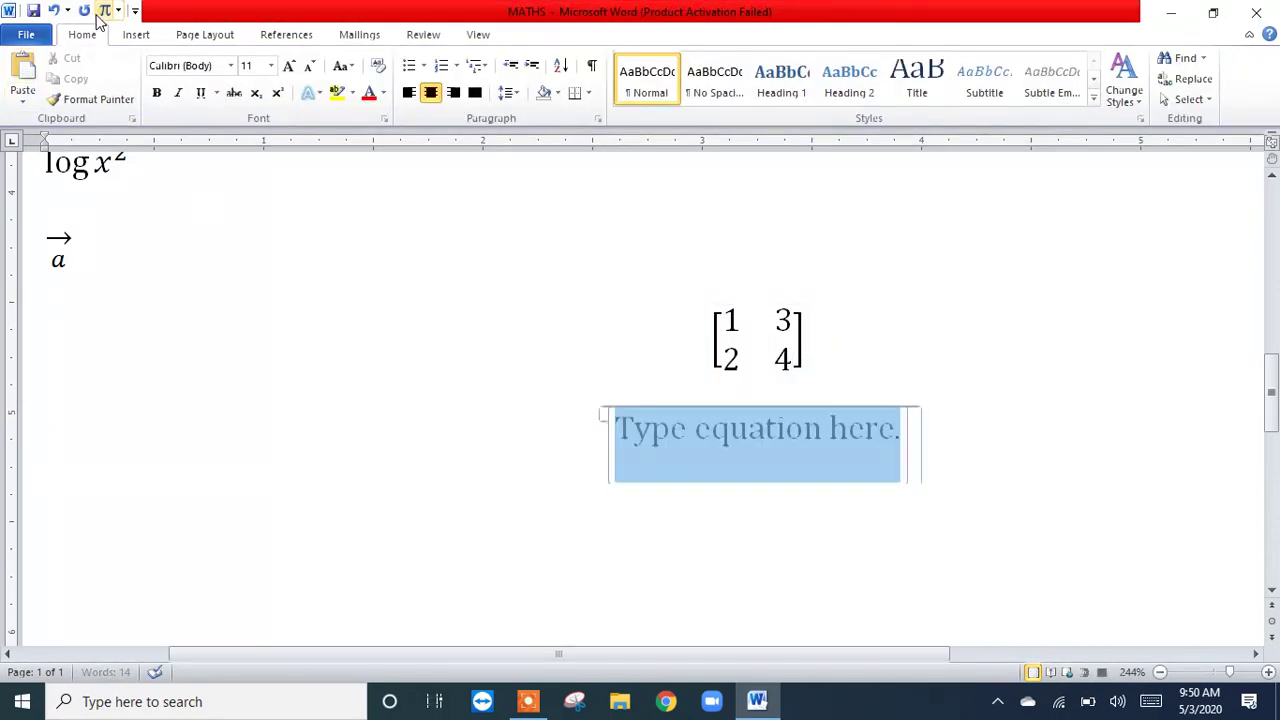
left_click(975, 80)
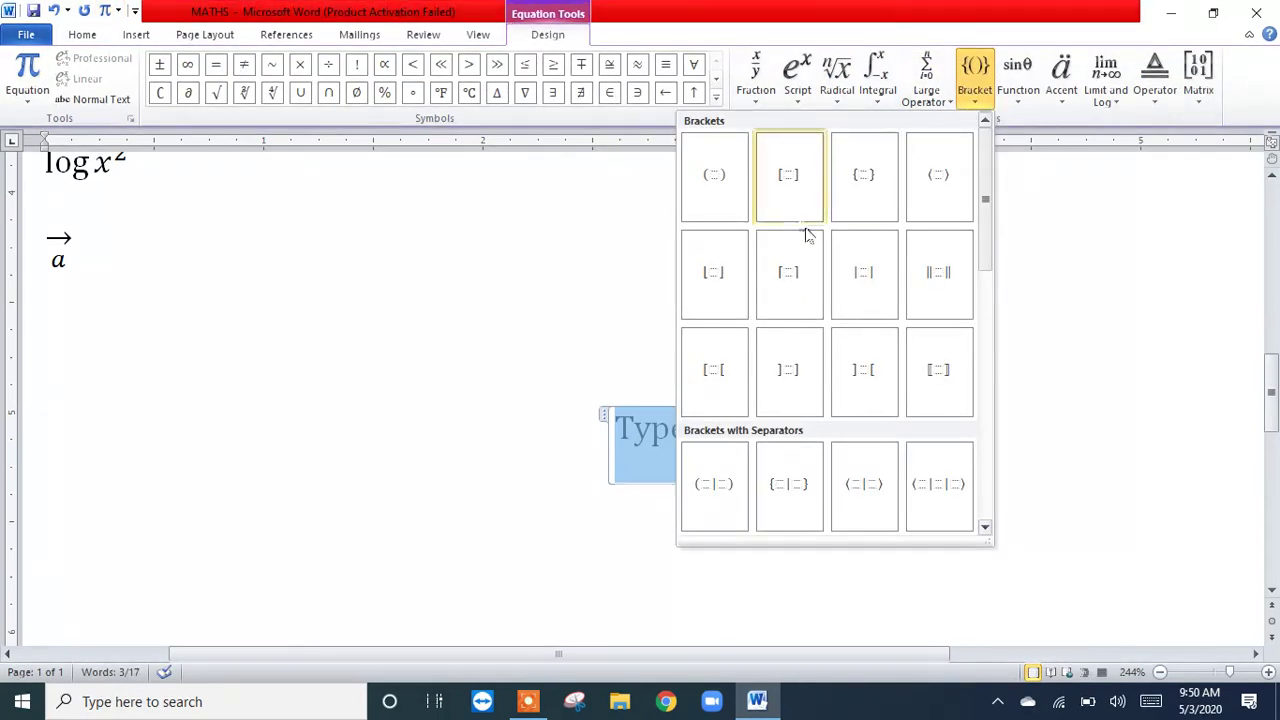
left_click(890, 273)
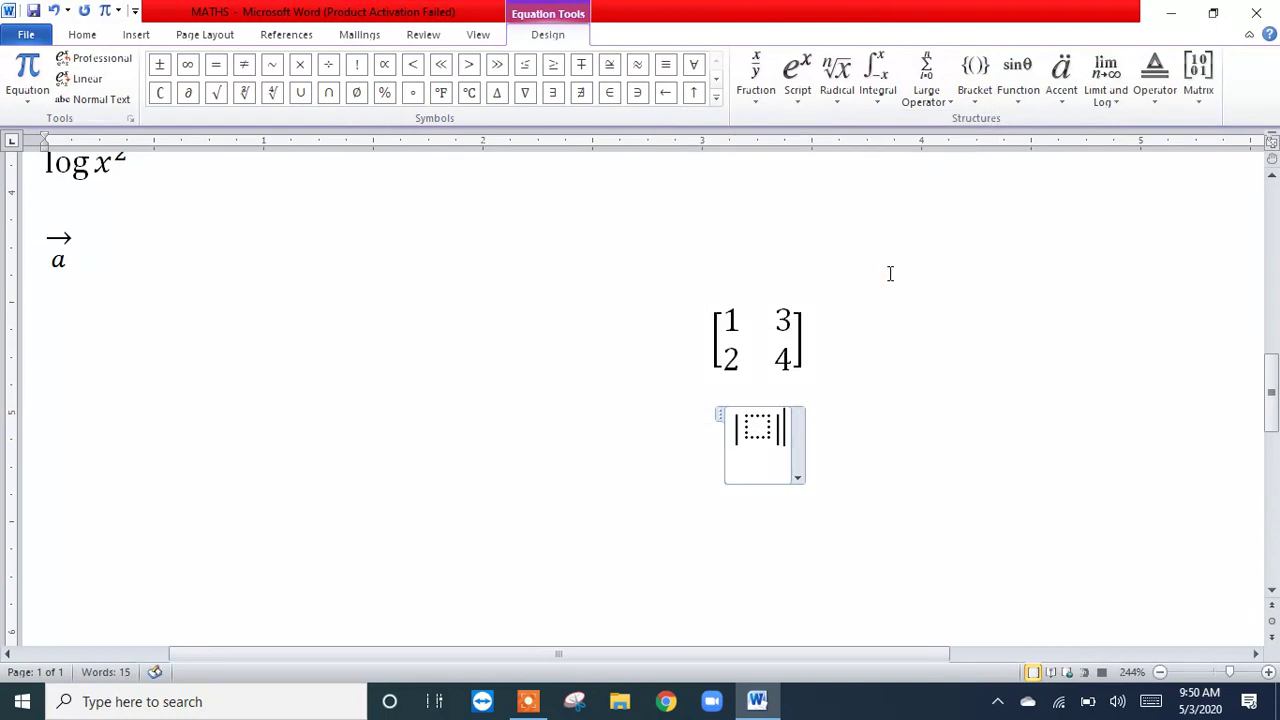
left_click(1212, 98)
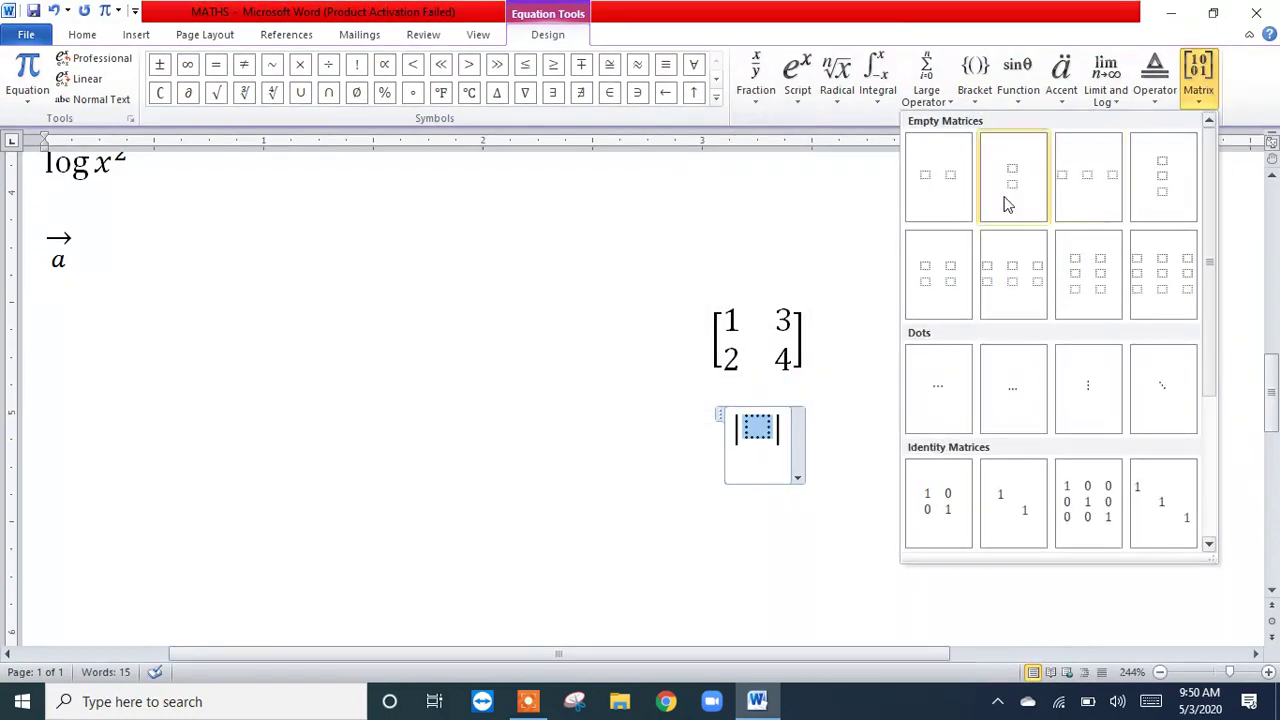
left_click(941, 282)
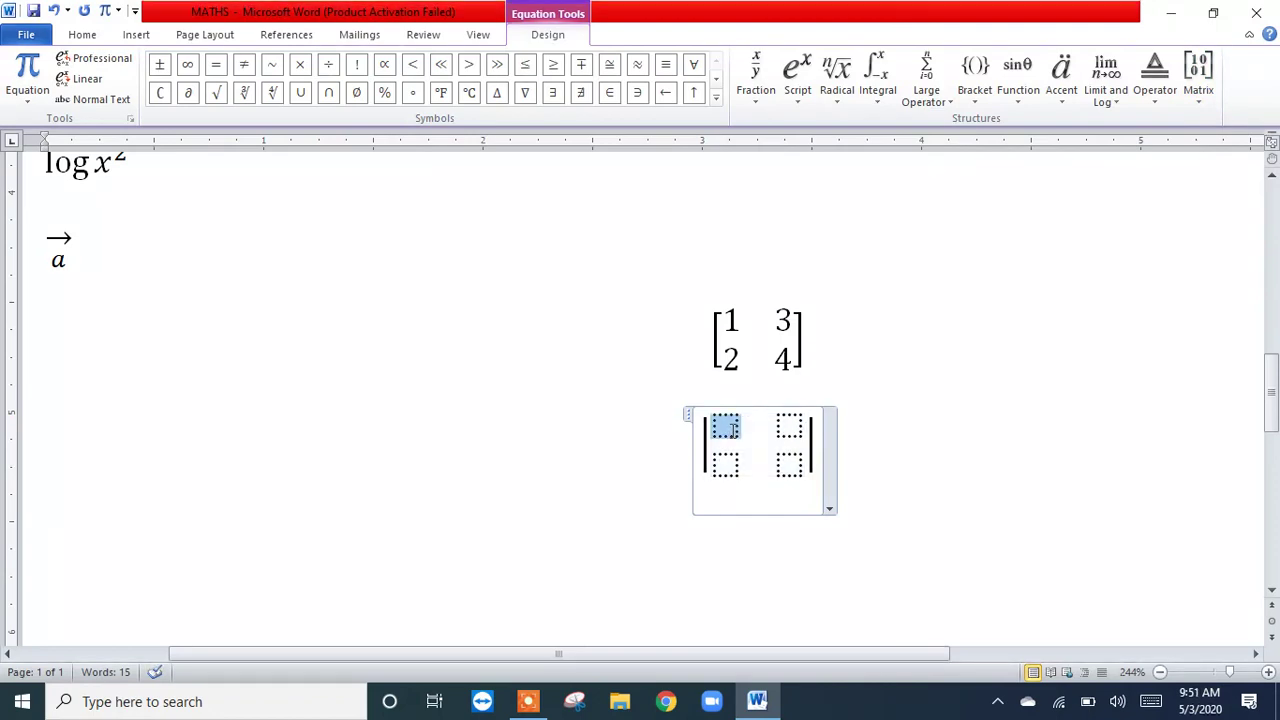
Step: Fill the matrix between the vertical bars with 1 and 4 in the first row and 2 and 5 in the second
type("1")
key("Down")
type("2")
key("Right")
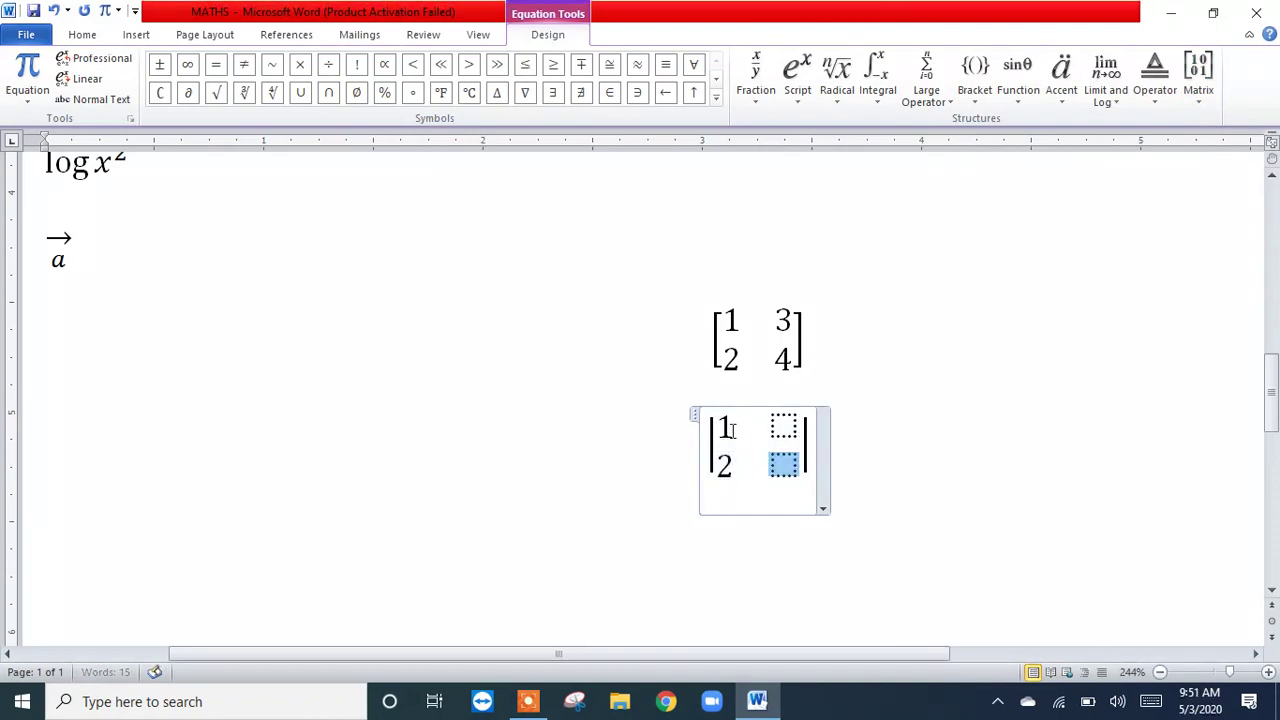
type("5")
key("Up")
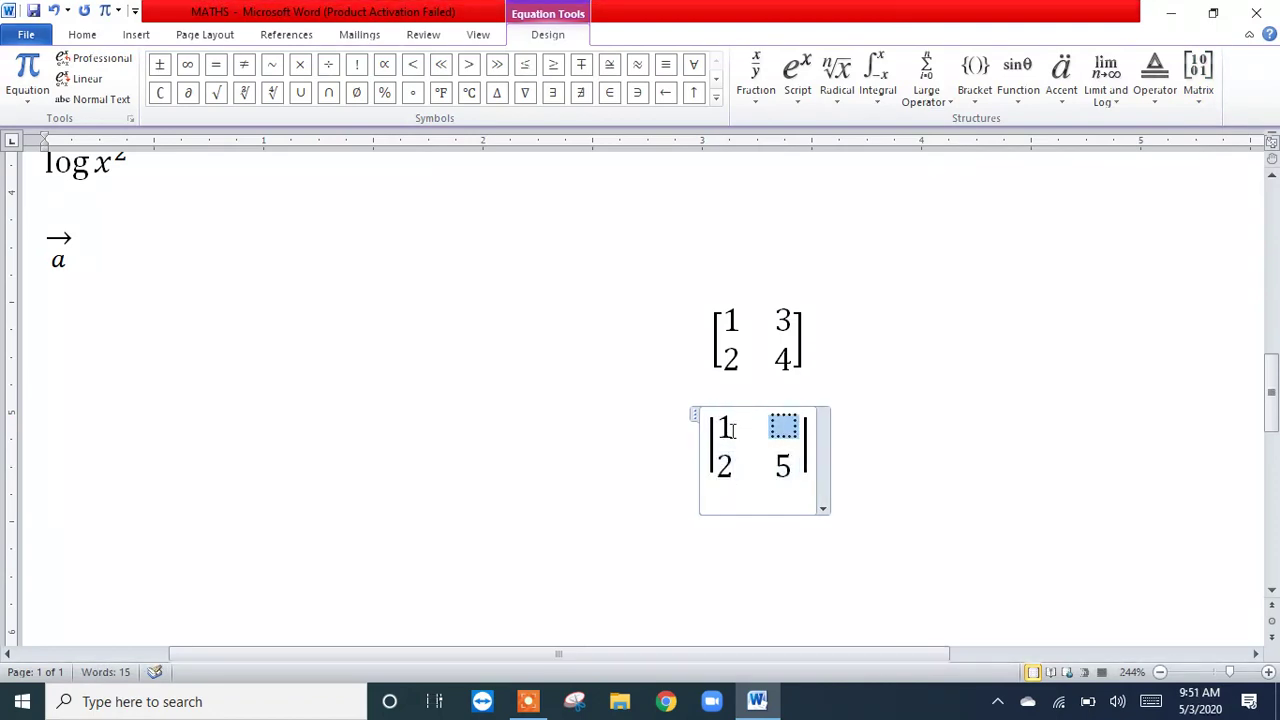
type("4")
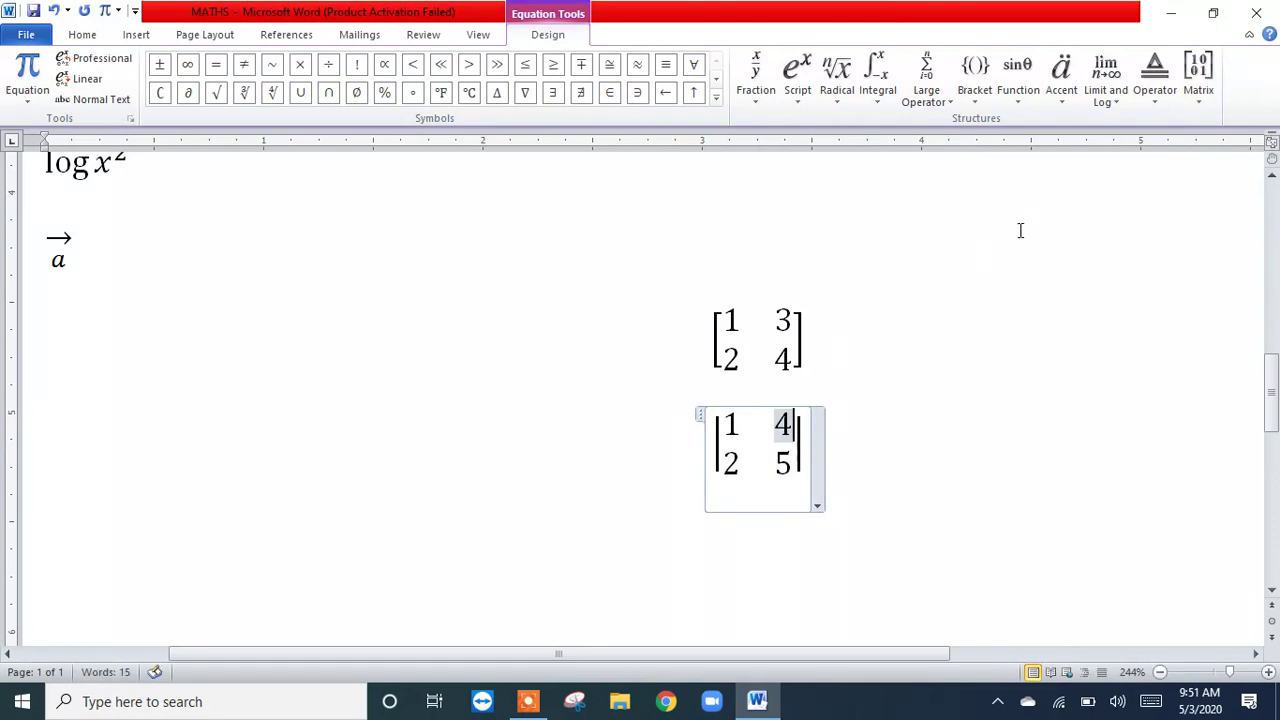
left_click(1194, 103)
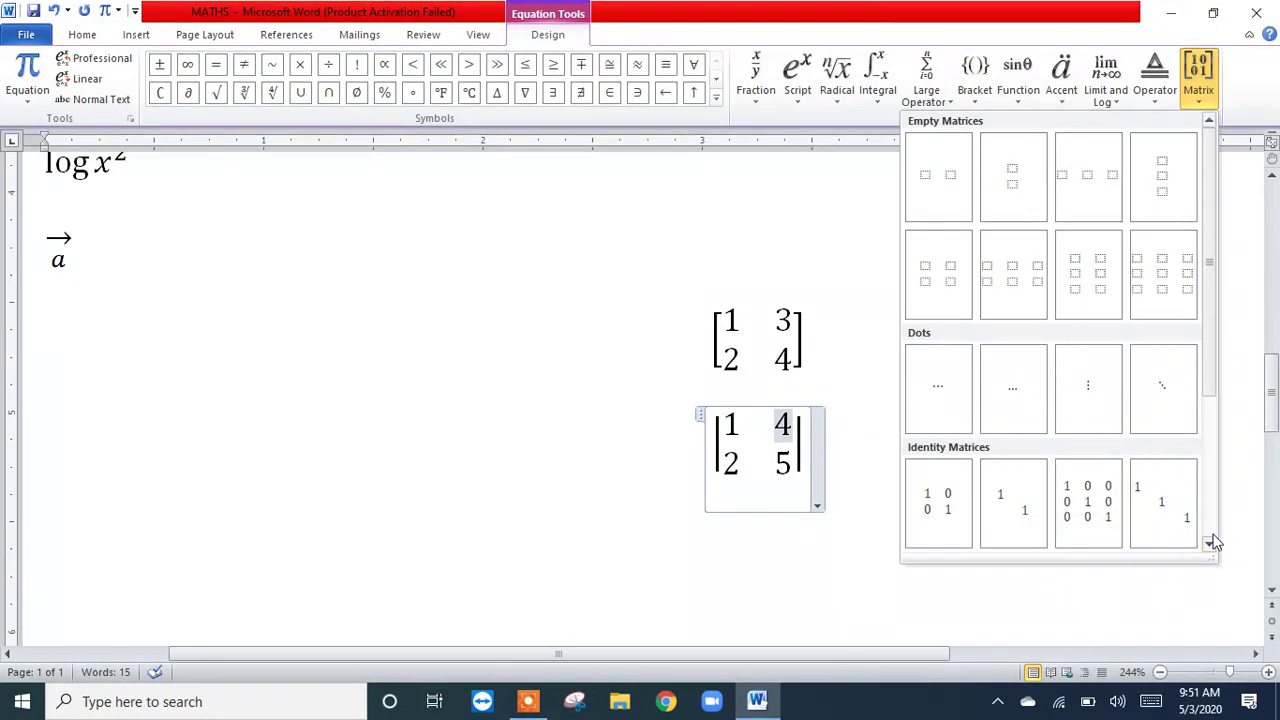
left_click(611, 237)
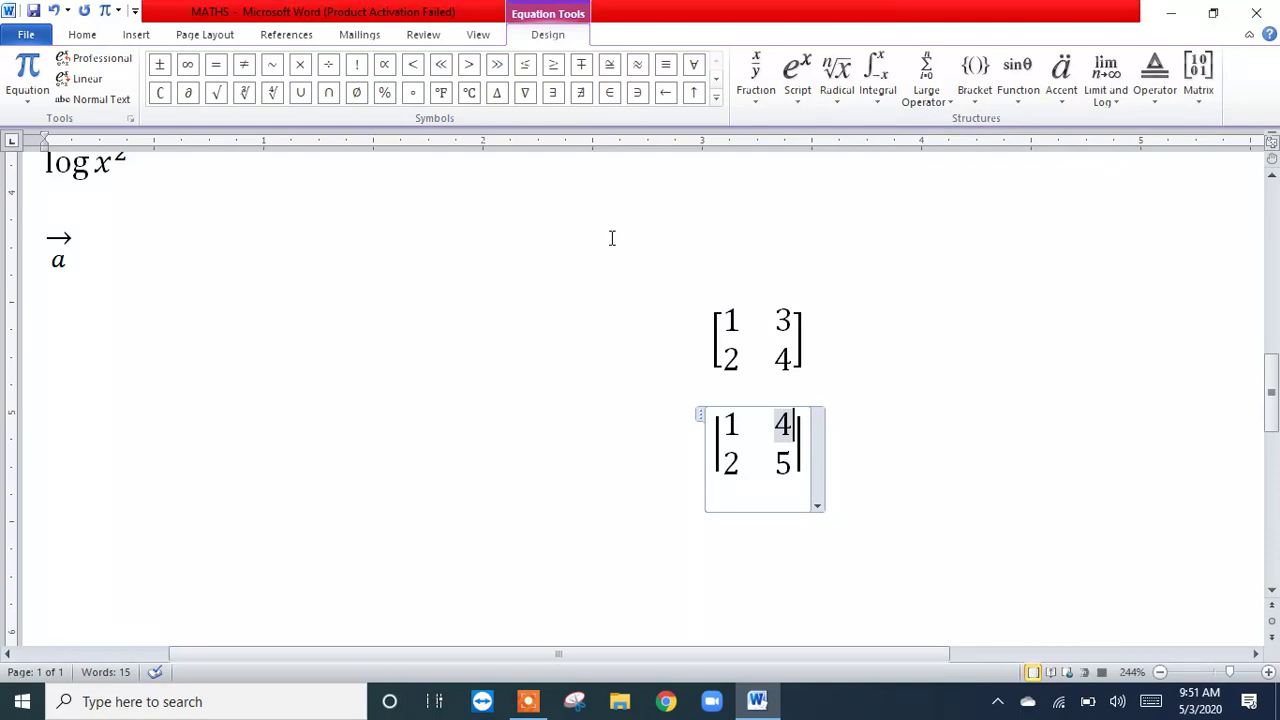
left_click(920, 462)
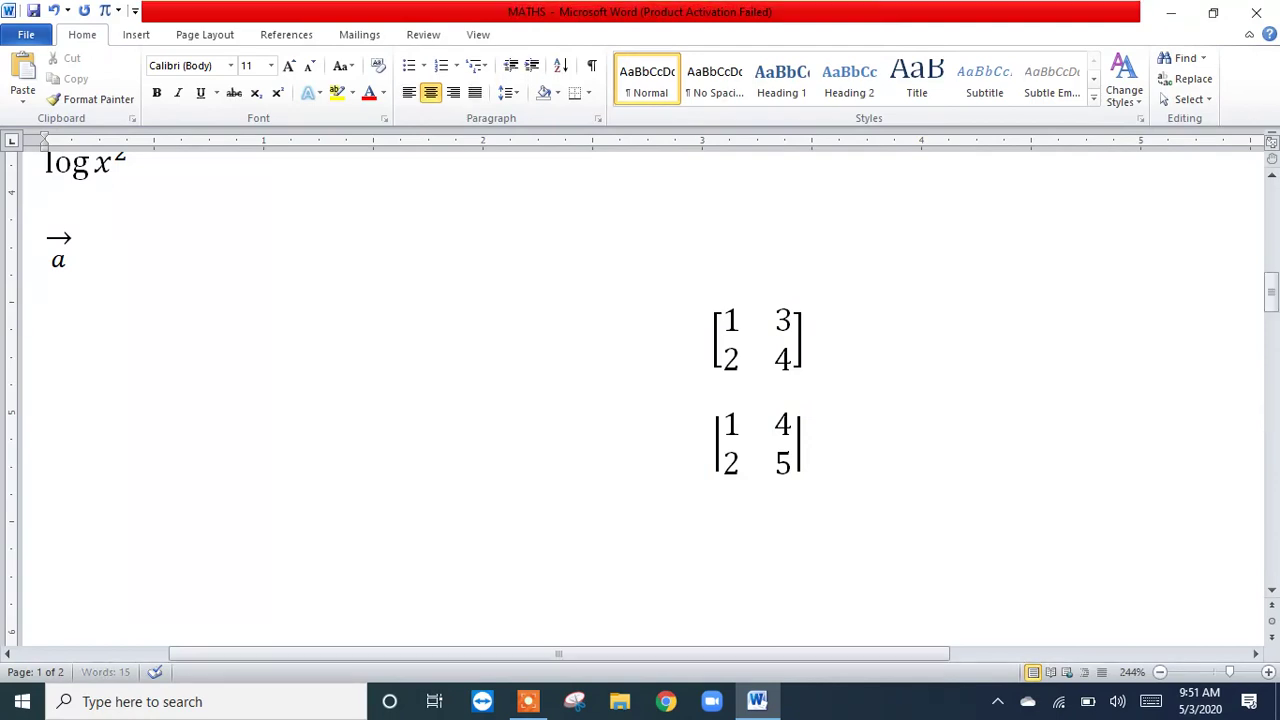
left_click(1272, 592)
left_click(1272, 592)
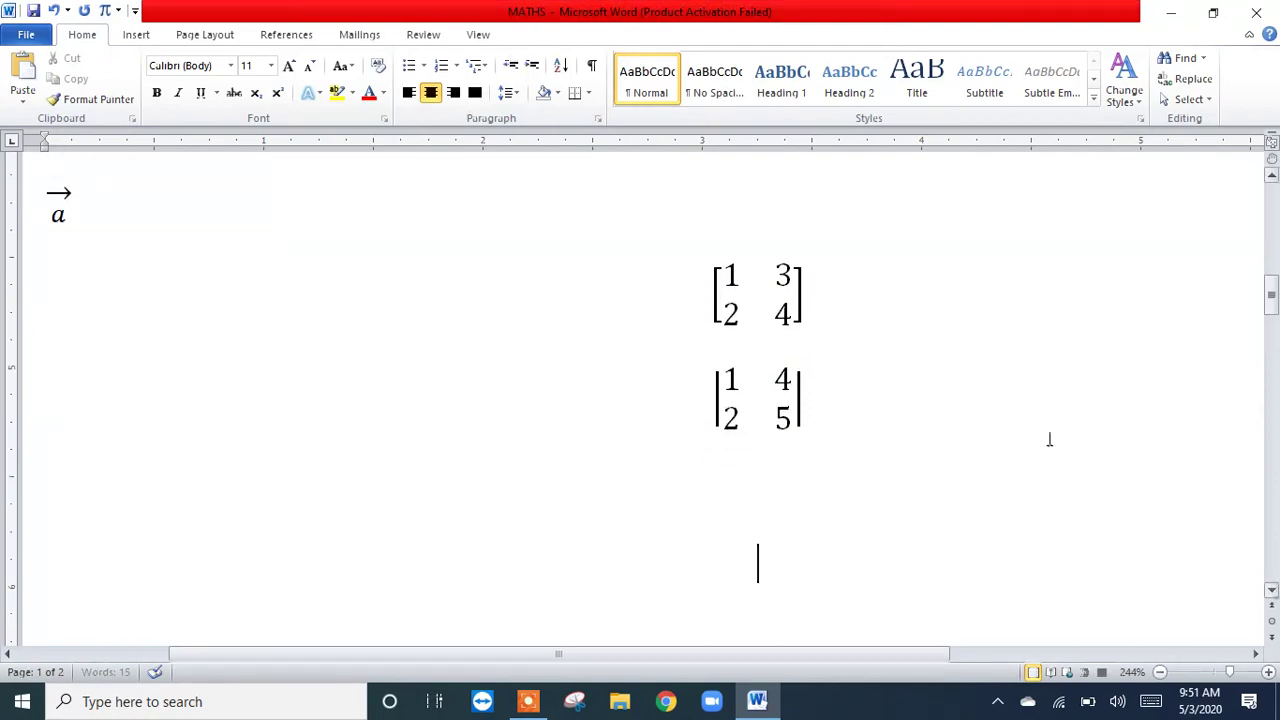
Step: Save the changes to the MATHS document and keep it open
left_click(1275, 8)
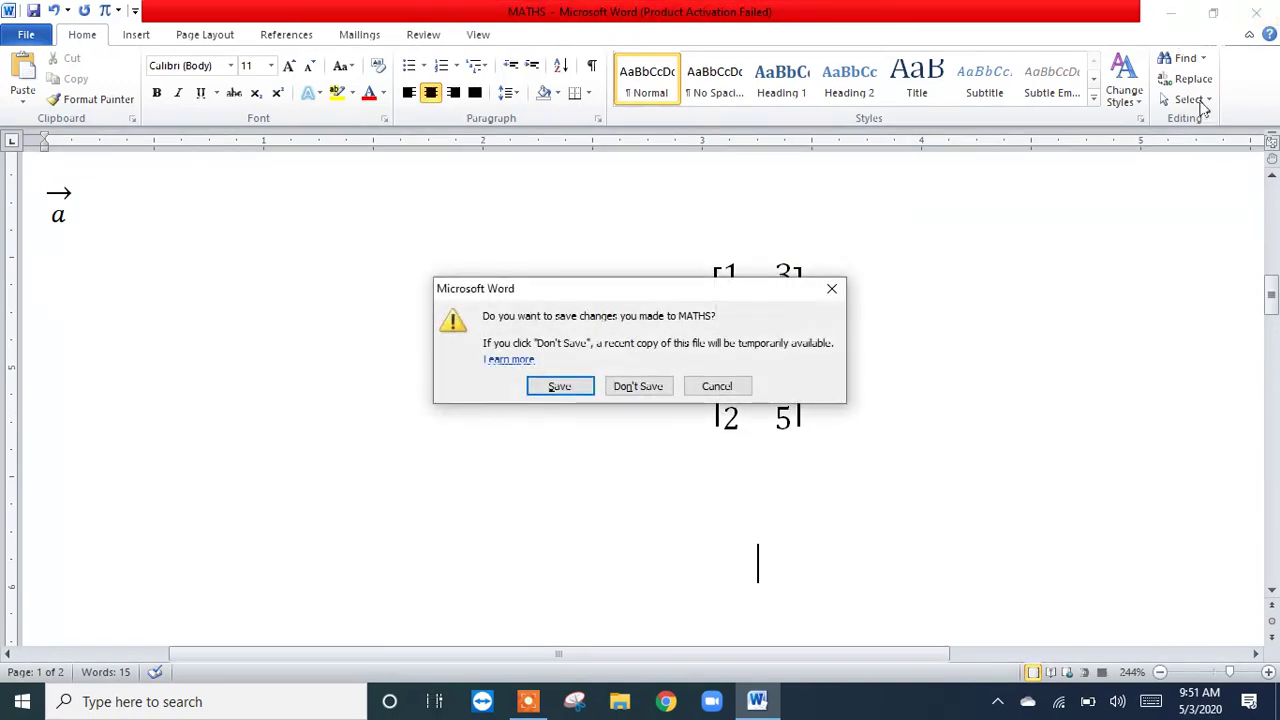
left_click(722, 386)
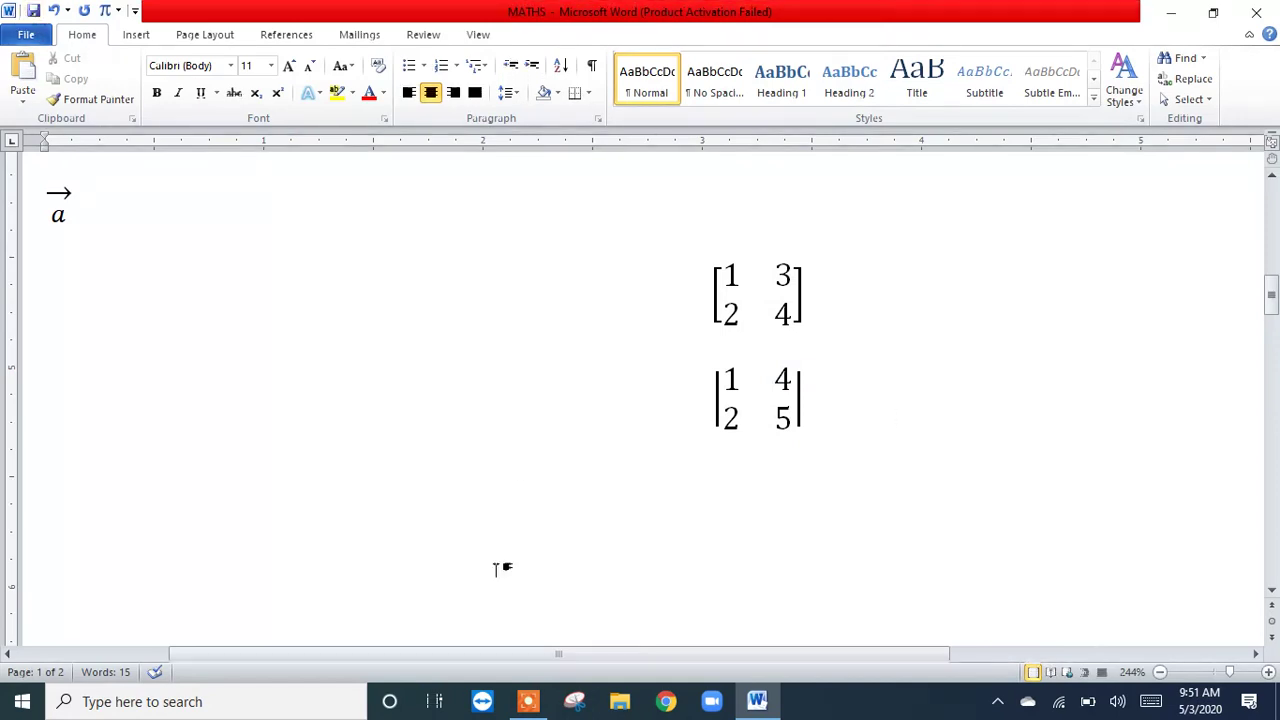
left_click(33, 10)
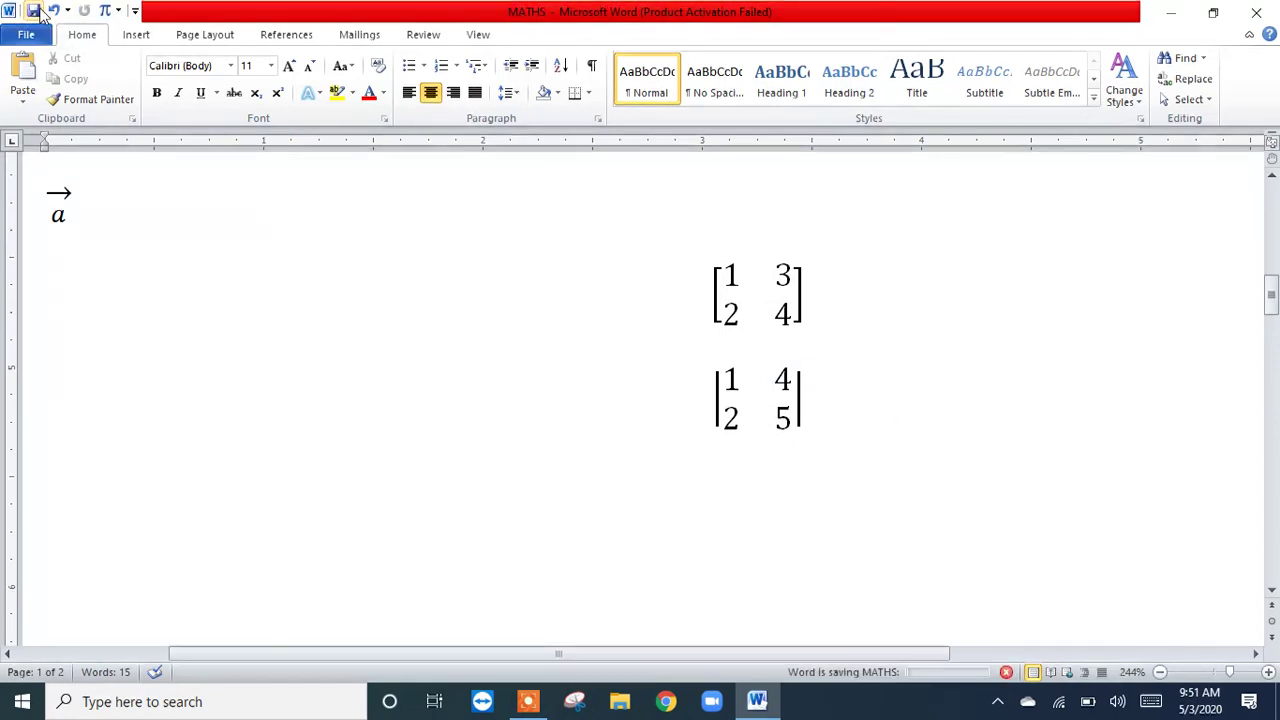
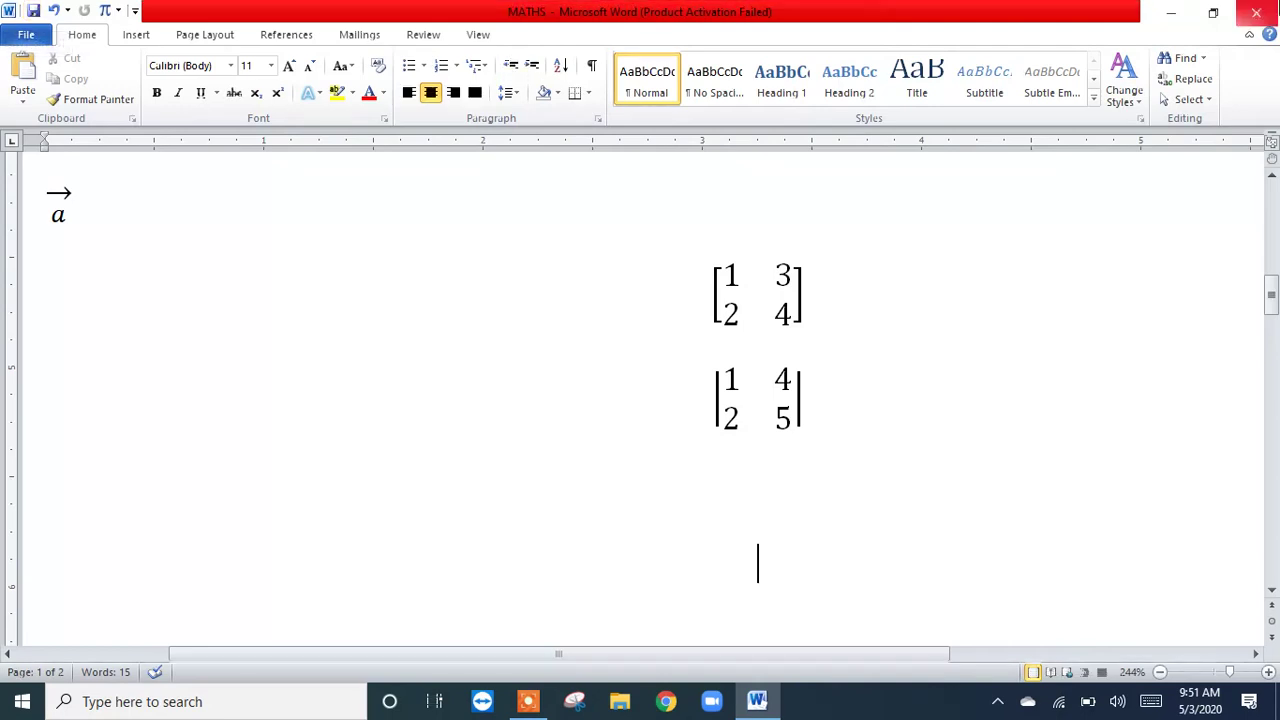
Step: Close the saved MATHS document and return to the desktop
left_click(1256, 12)
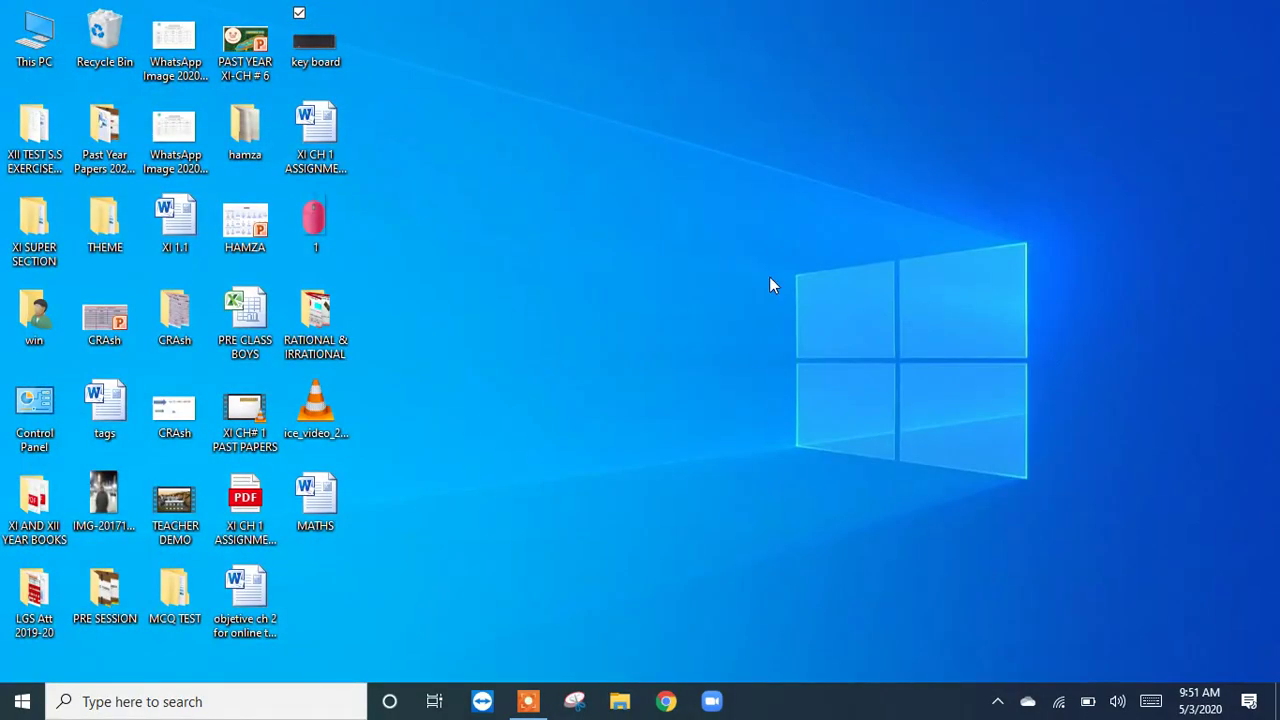
right_click(577, 211)
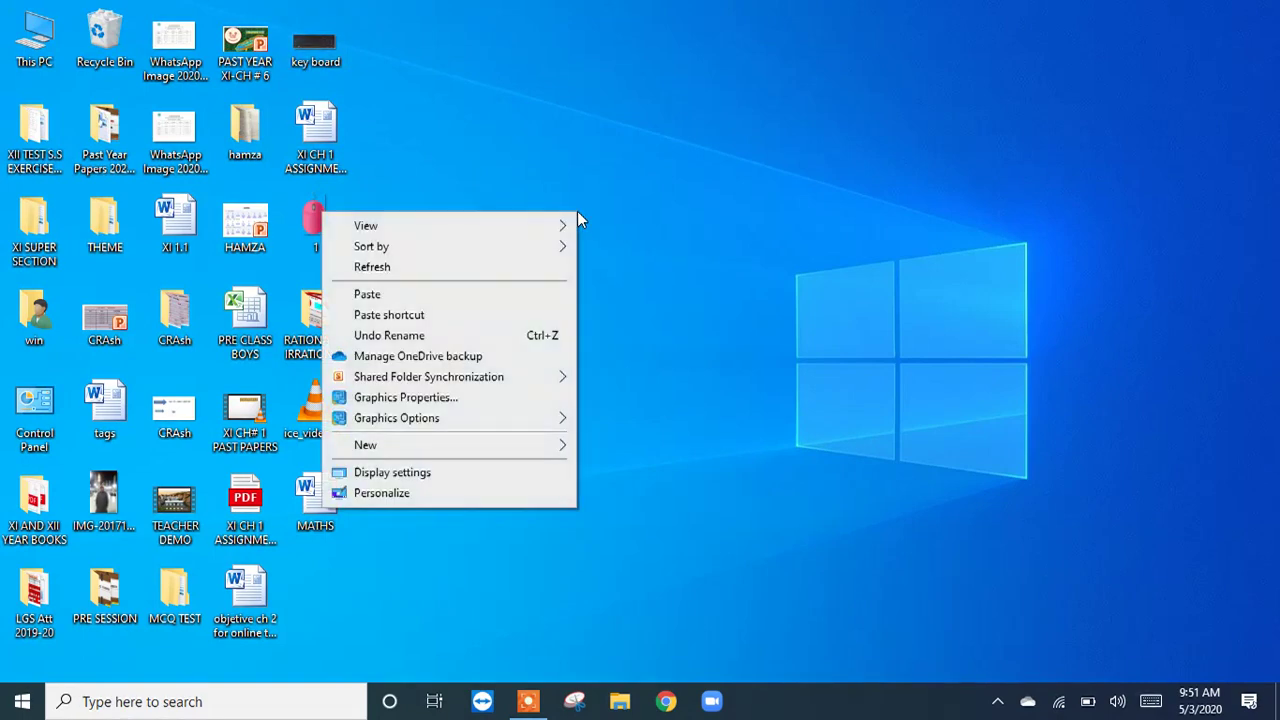
mouse_move(552, 455)
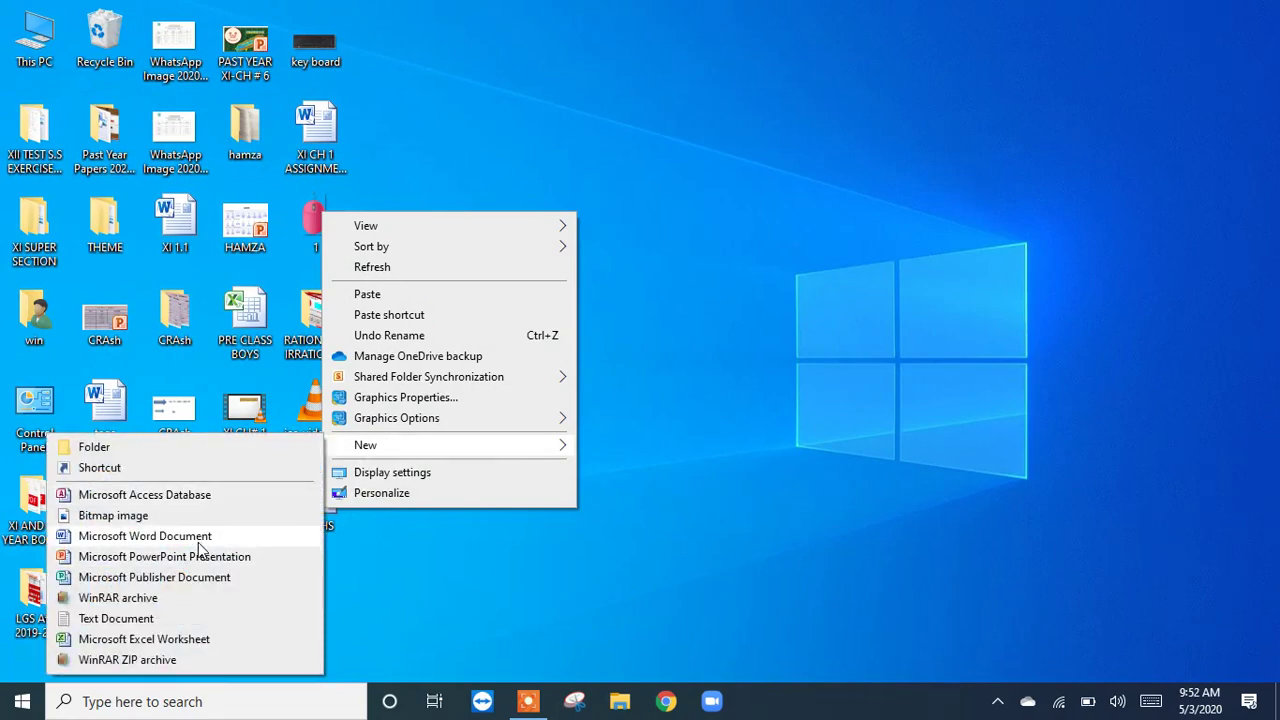
left_click(455, 566)
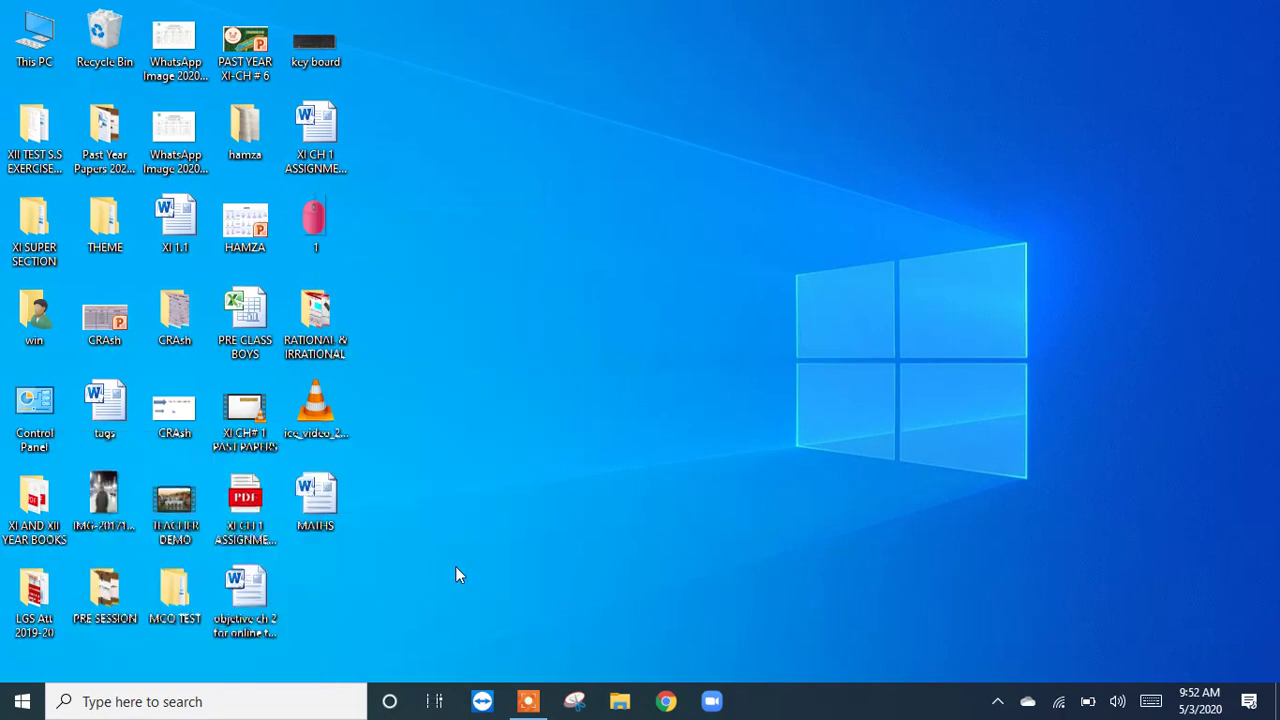
left_click_drag(455, 566, 225, 700)
Step: Find Microsoft Word 2010 through the system search and launch it with a blank document
left_click(228, 705)
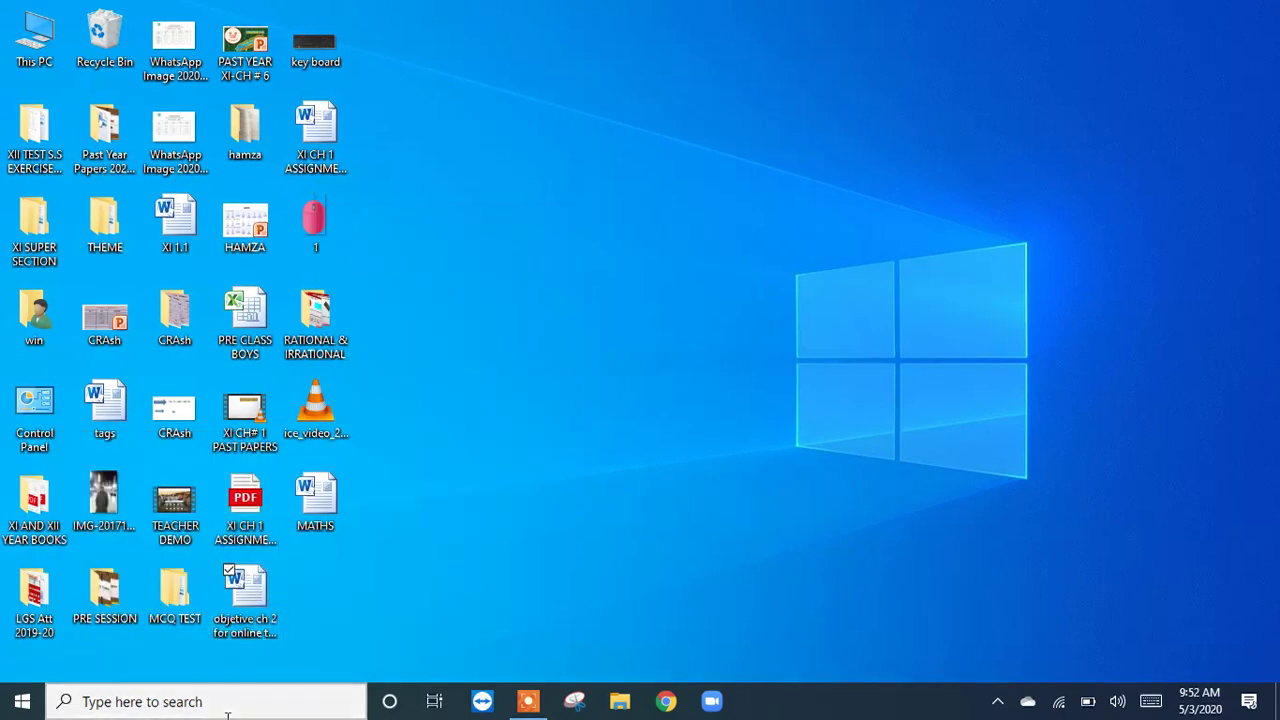
type("mi")
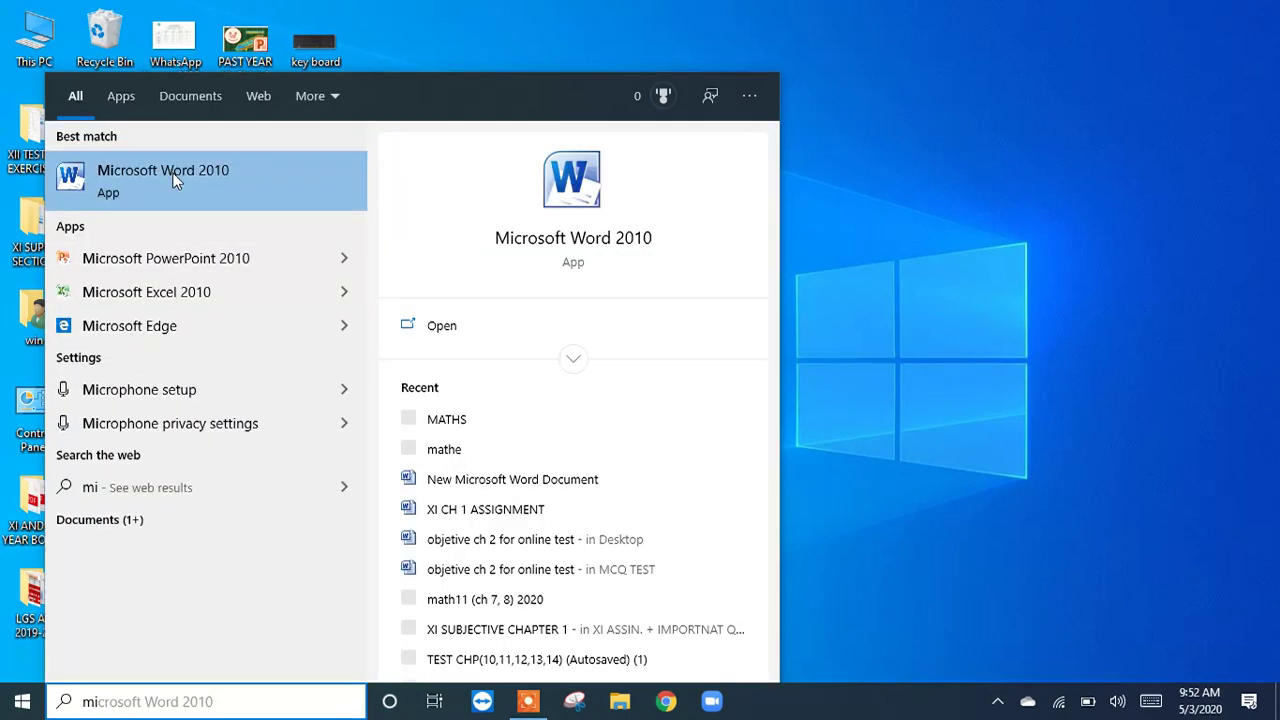
left_click(172, 178)
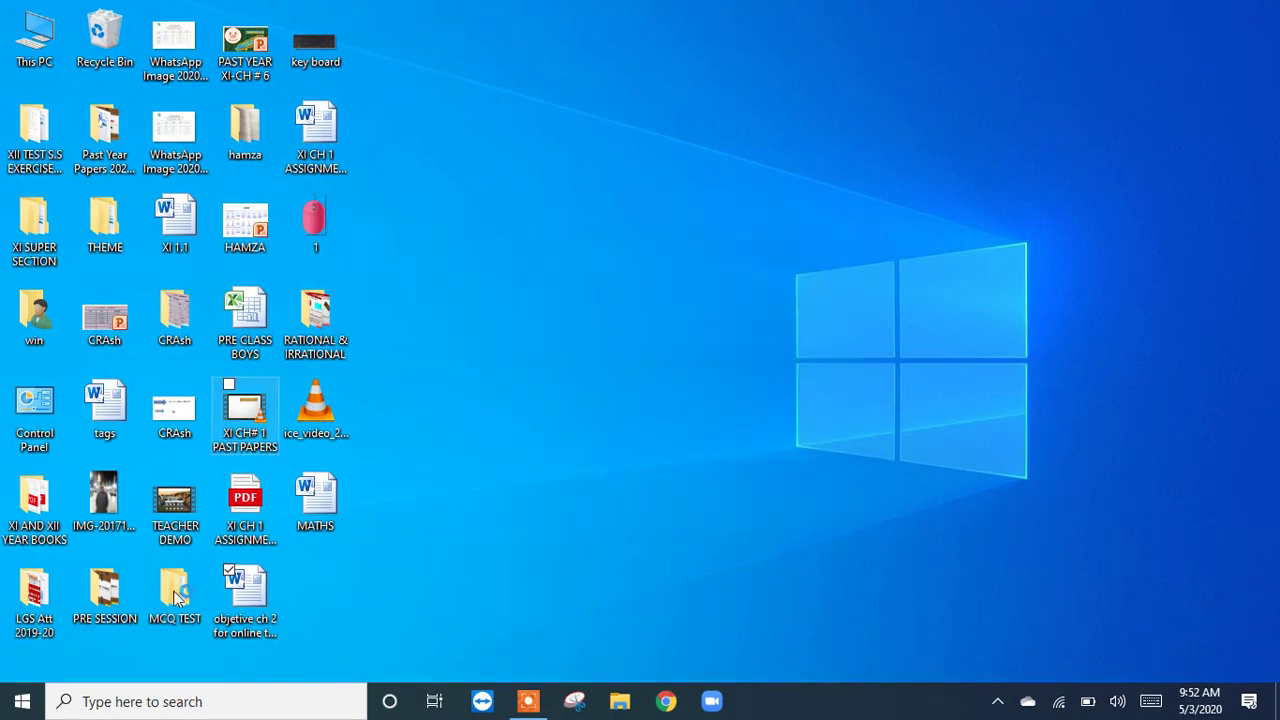
left_click(264, 693)
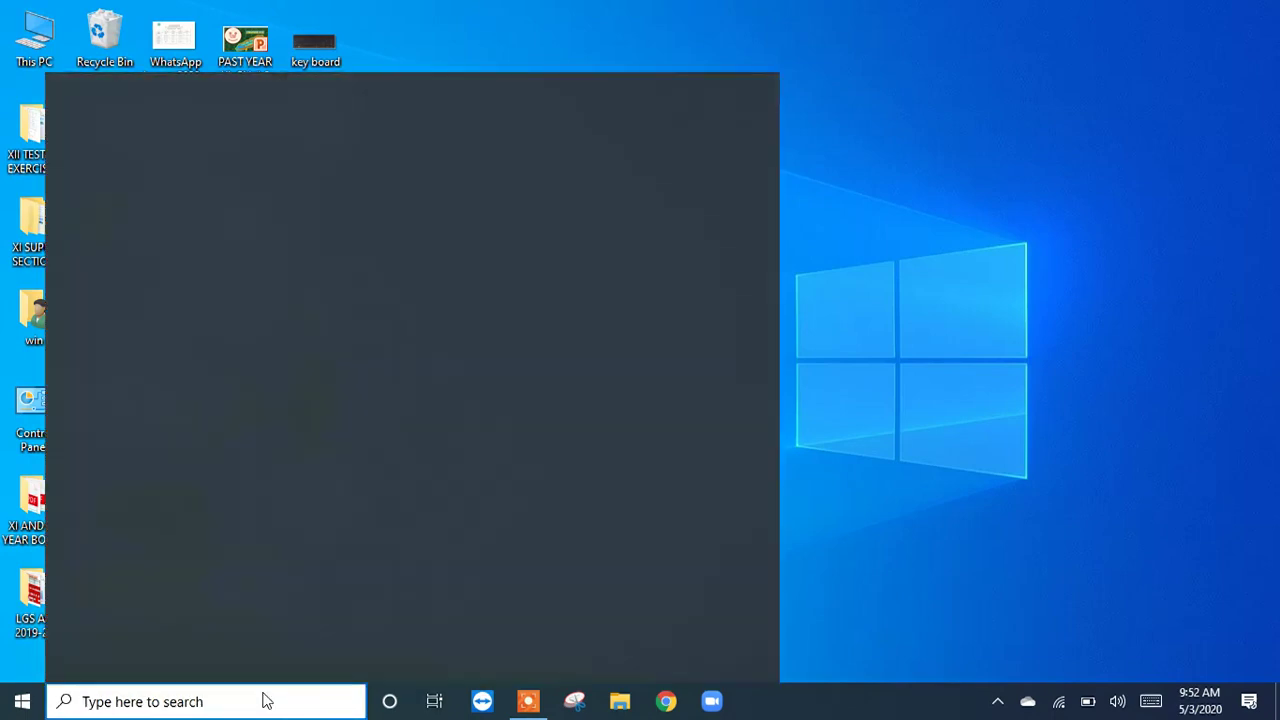
left_click(380, 241)
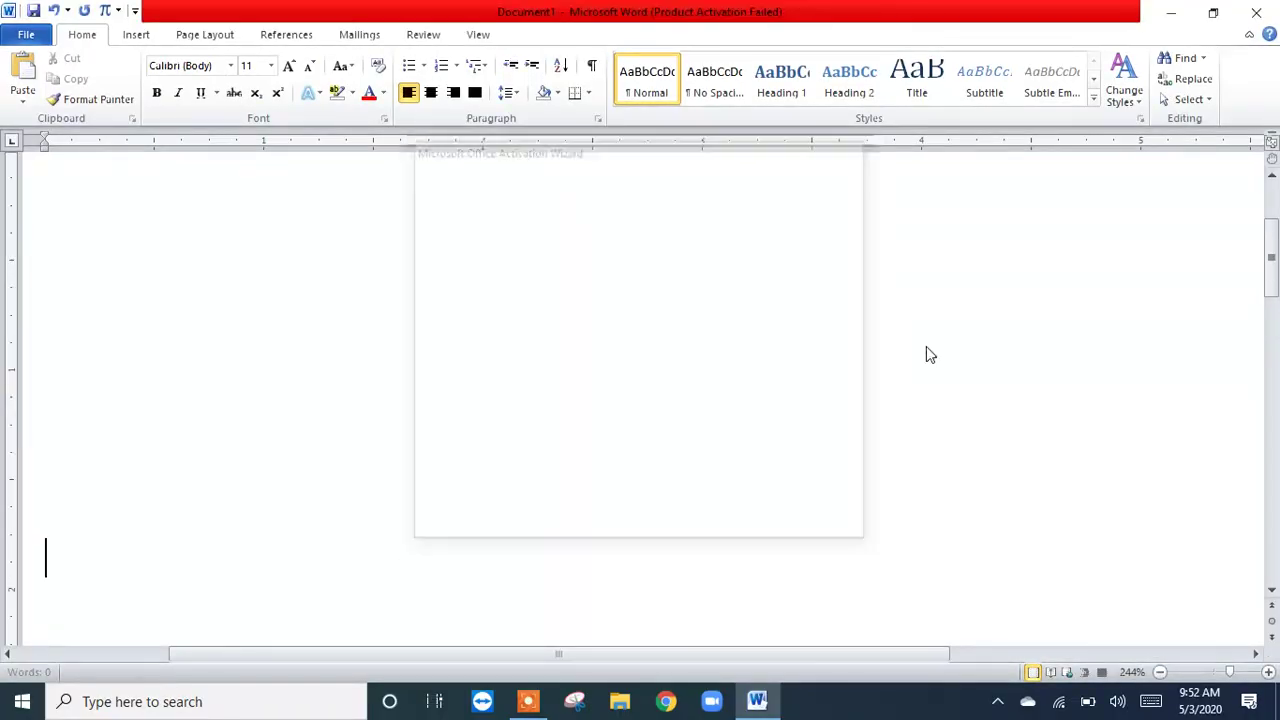
type("11111111111111")
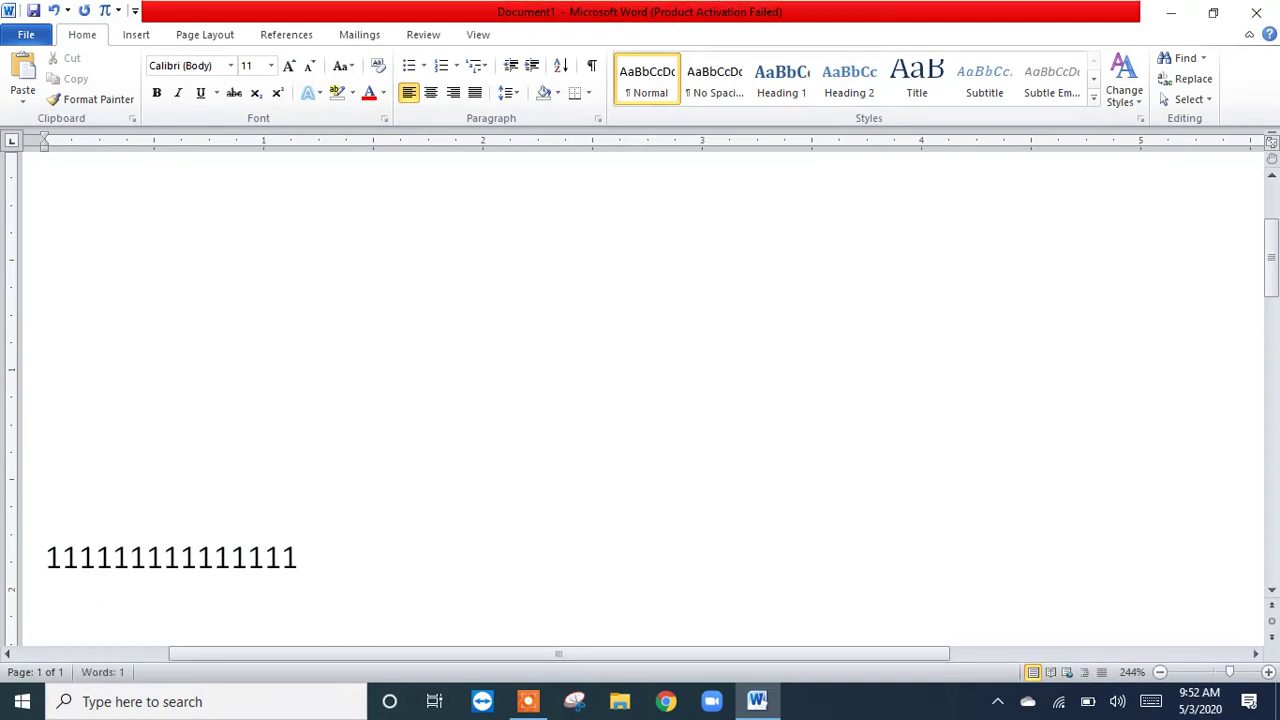
key("BackSpace")
key("BackSpace")
key("BackSpace")
key("BackSpace")
key("BackSpace")
key("BackSpace")
key("BackSpace")
key("BackSpace")
key("BackSpace")
key("BackSpace")
key("BackSpace")
key("BackSpace")
key("BackSpace")
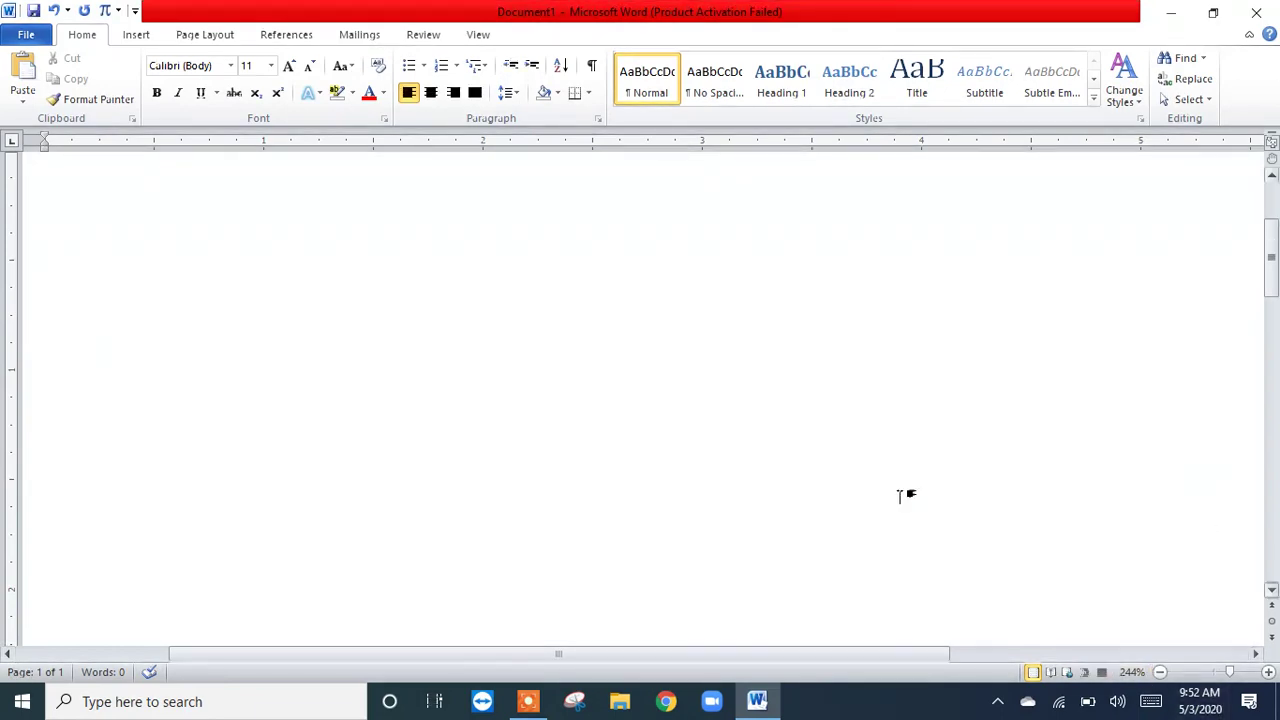
Step: Check the Quick Access Toolbar options offered for the Equation command, leaving them as they are
left_click(1212, 673)
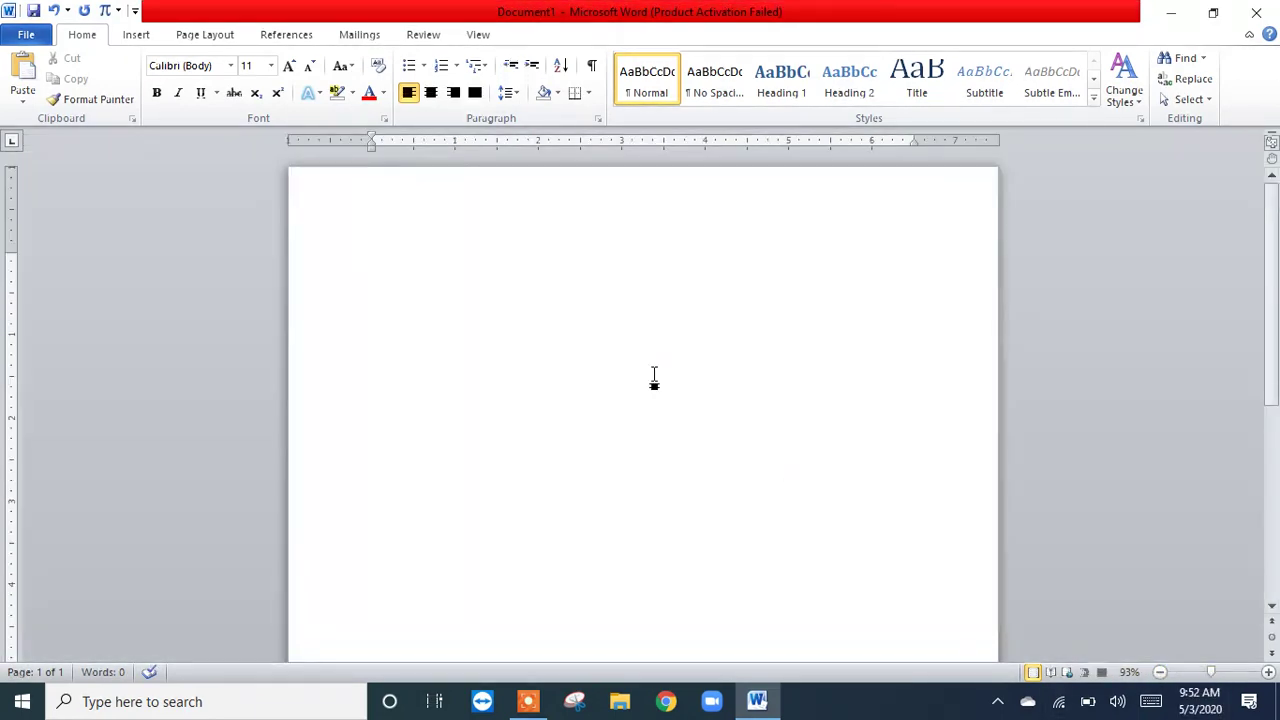
left_click(1222, 673)
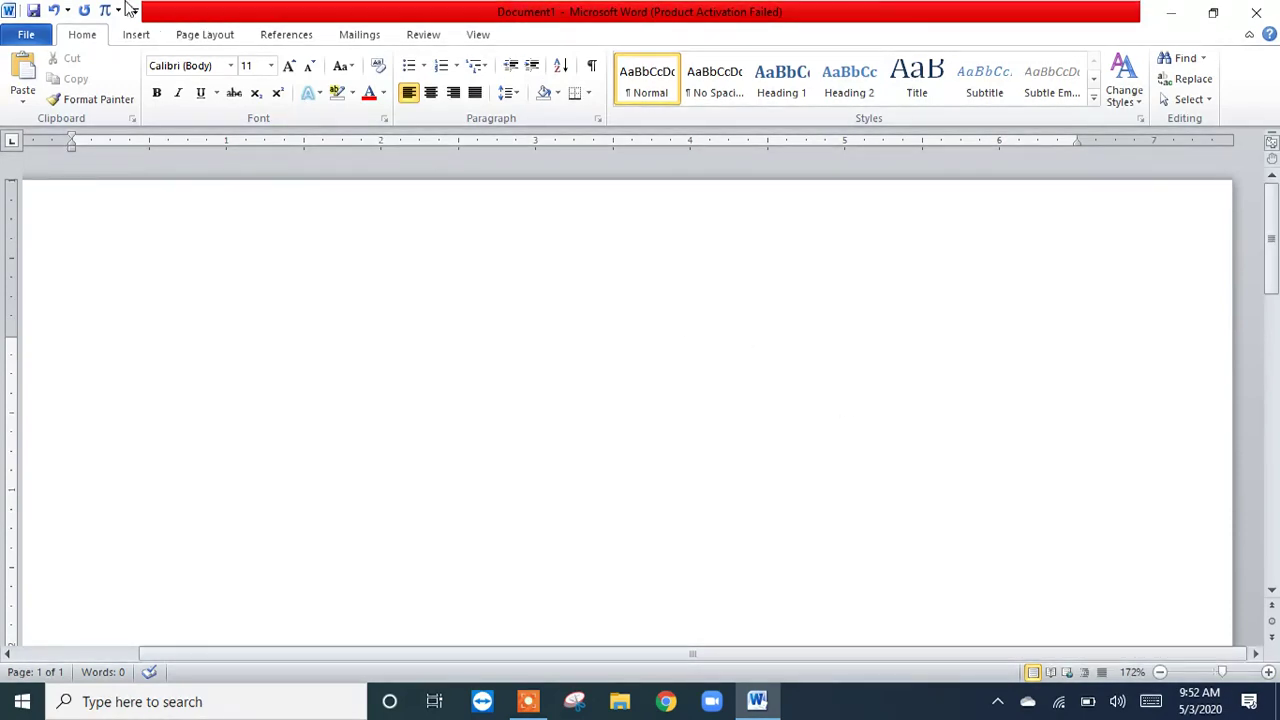
left_click(138, 37)
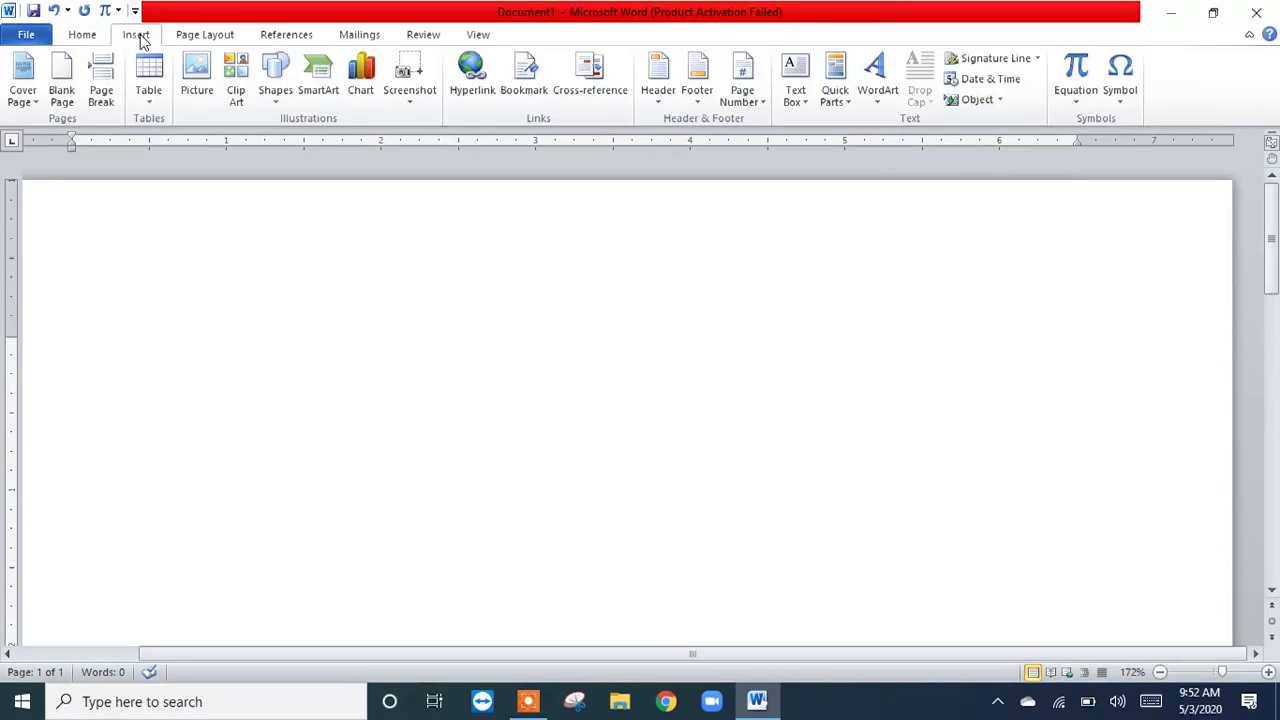
right_click(1077, 71)
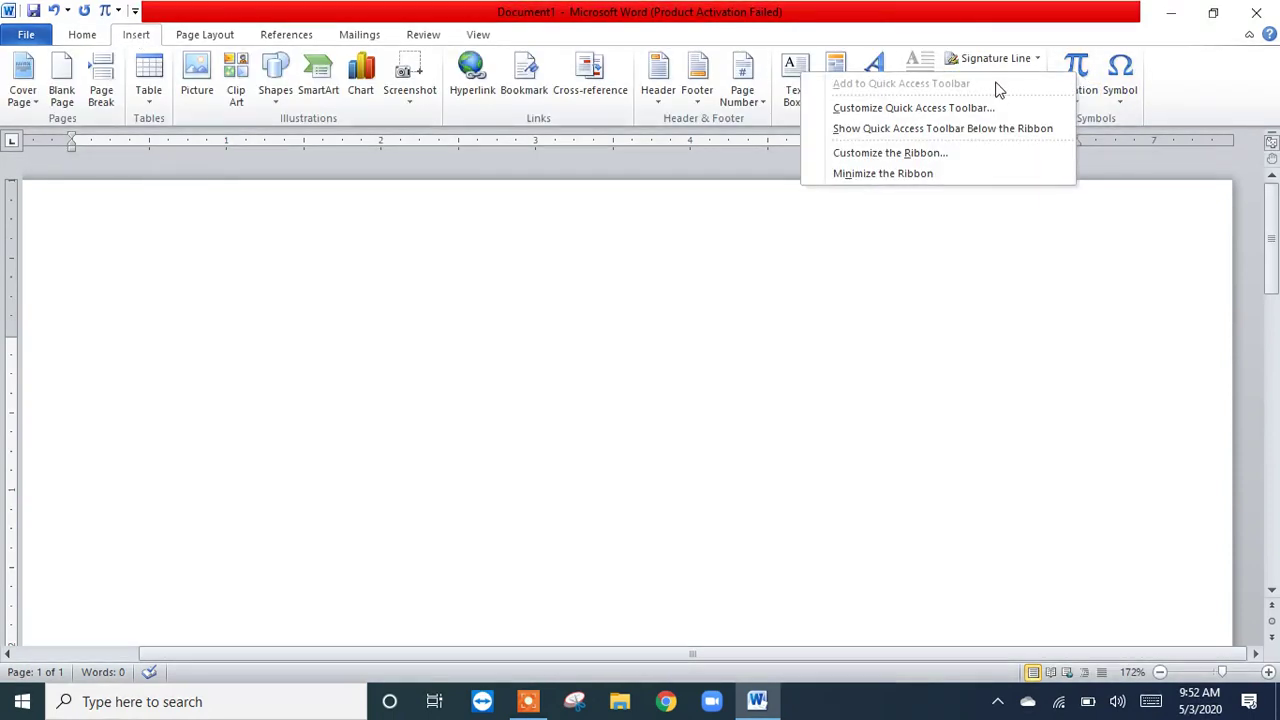
left_click(713, 232)
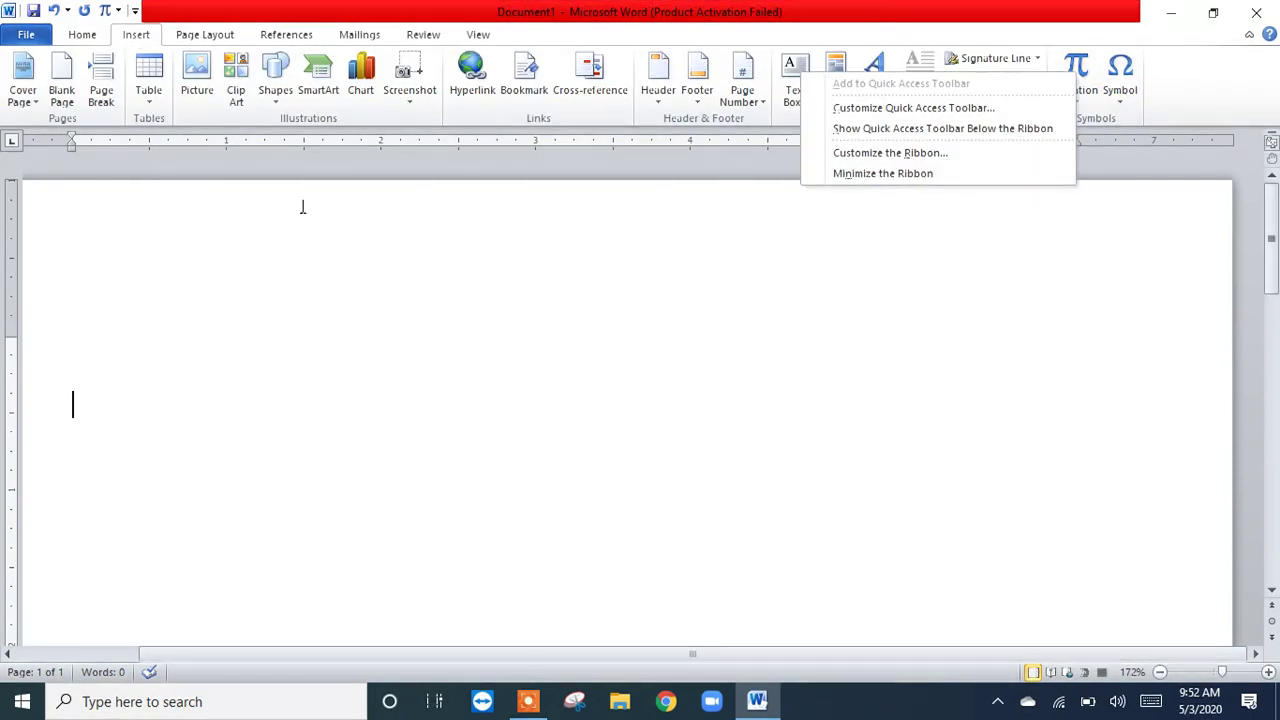
Step: Insert an equation using the common x² script structure and continue it with −5x
left_click(104, 11)
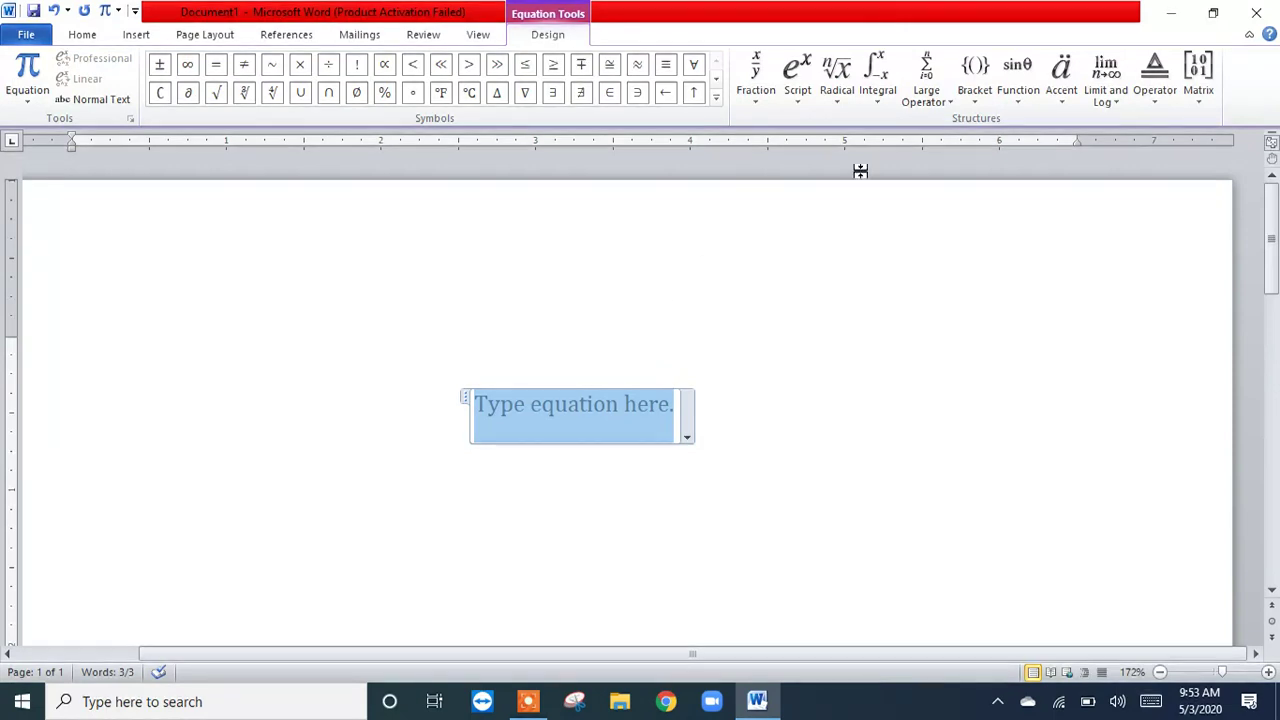
left_click(791, 99)
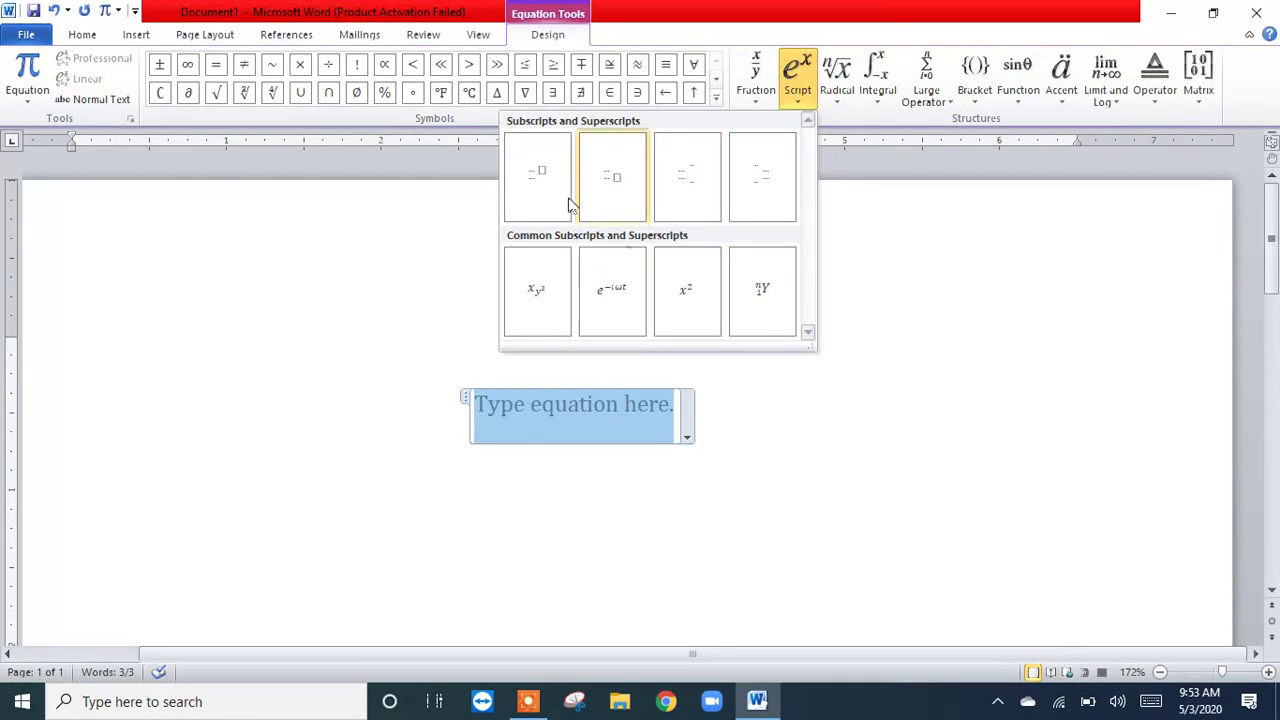
left_click(697, 300)
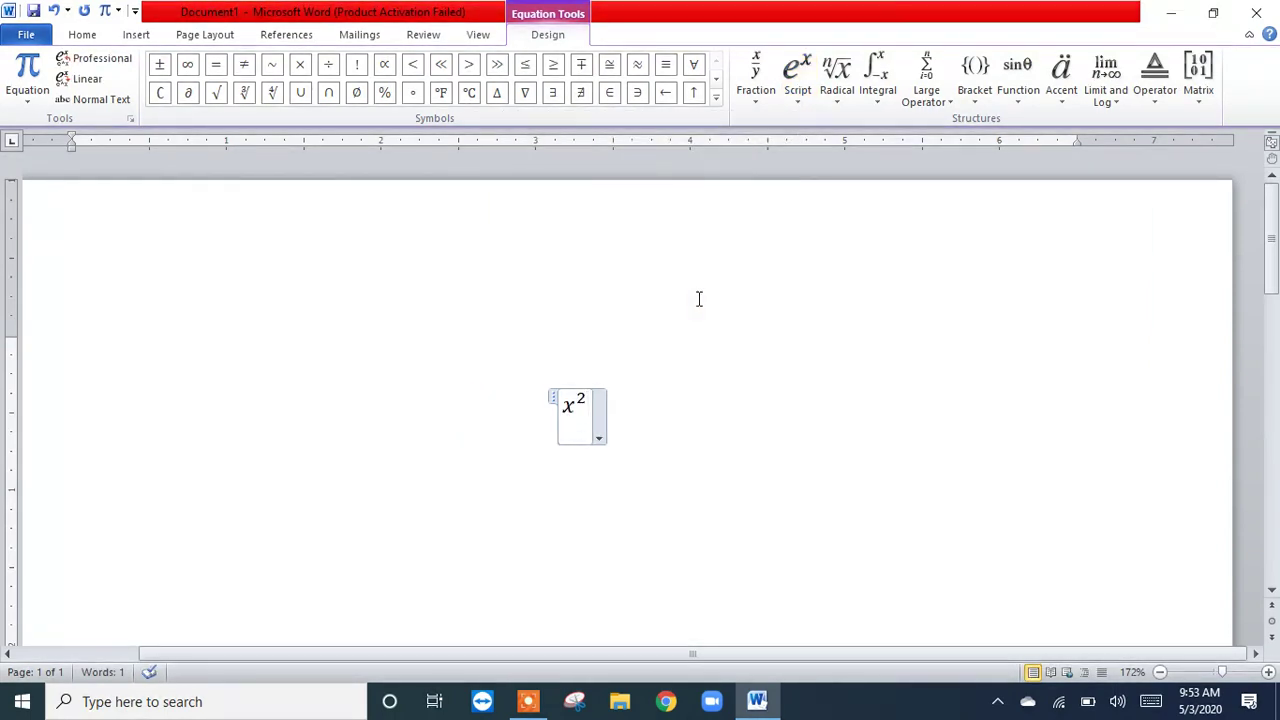
type("+")
key("BackSpace")
type("-5")
type("x")
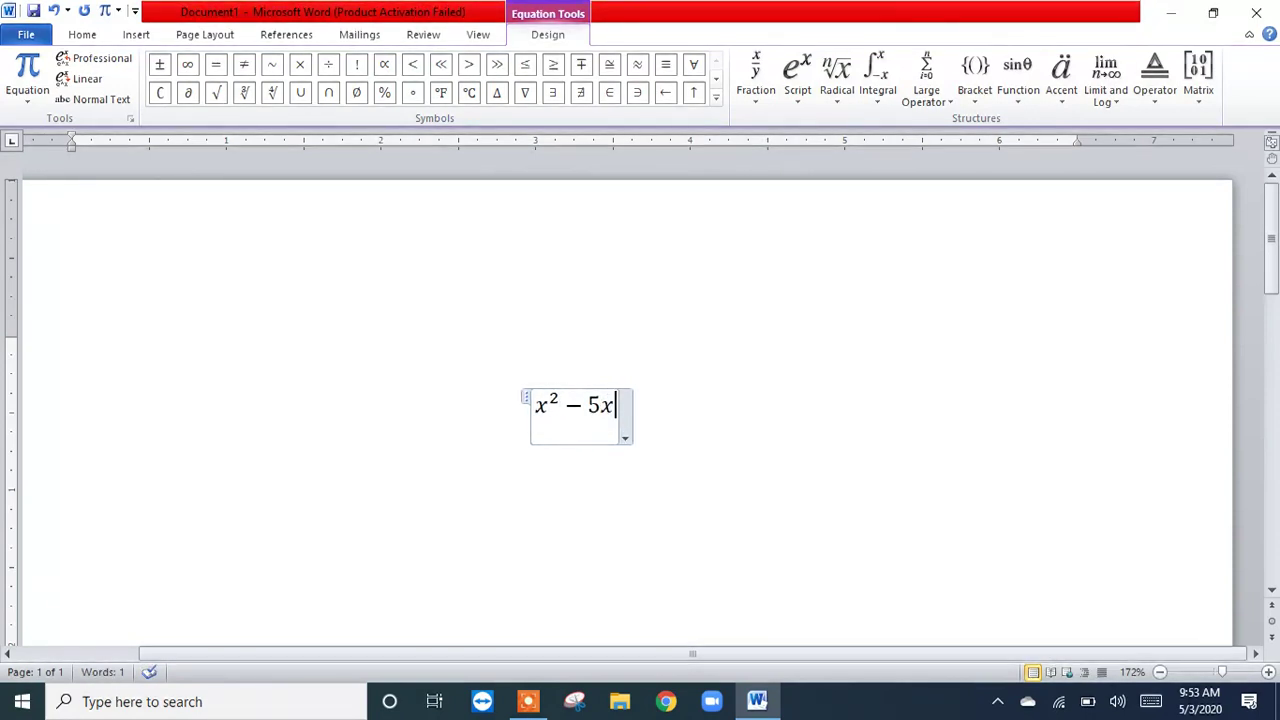
Step: Remove the x after the 5, leave the equation and enter a plain x on the line below
key("BackSpace")
key("Right")
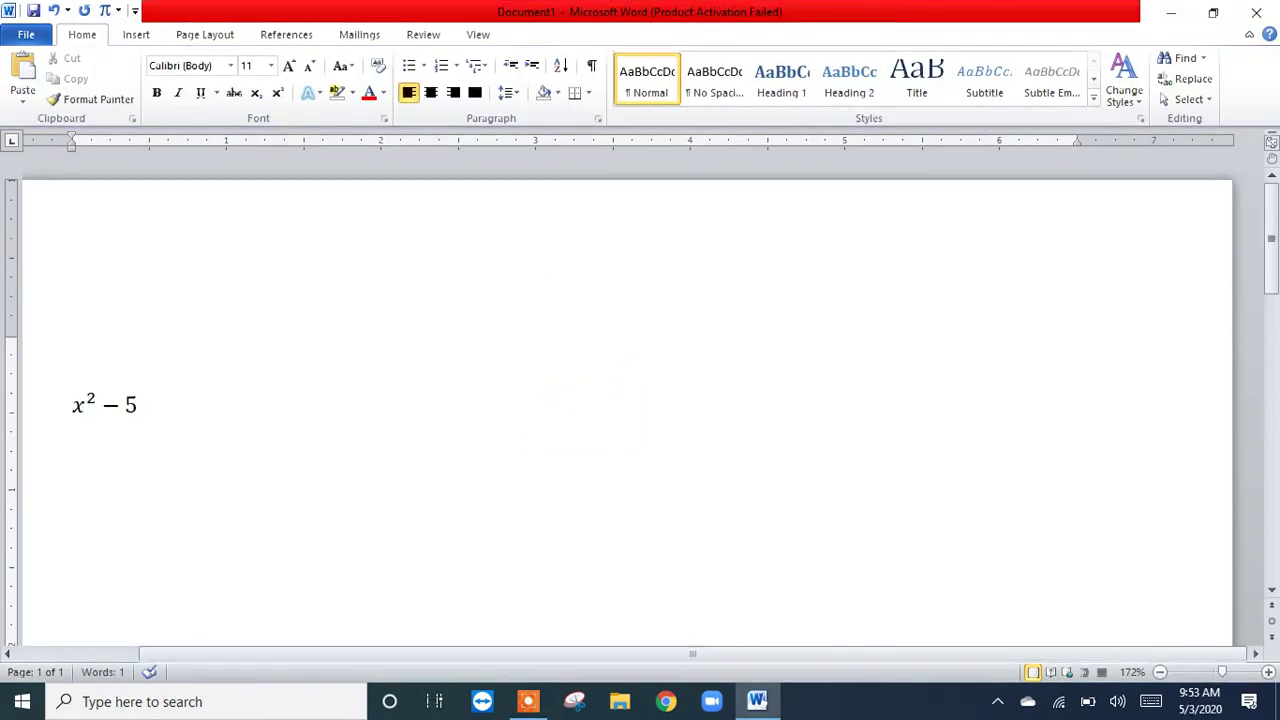
type("x")
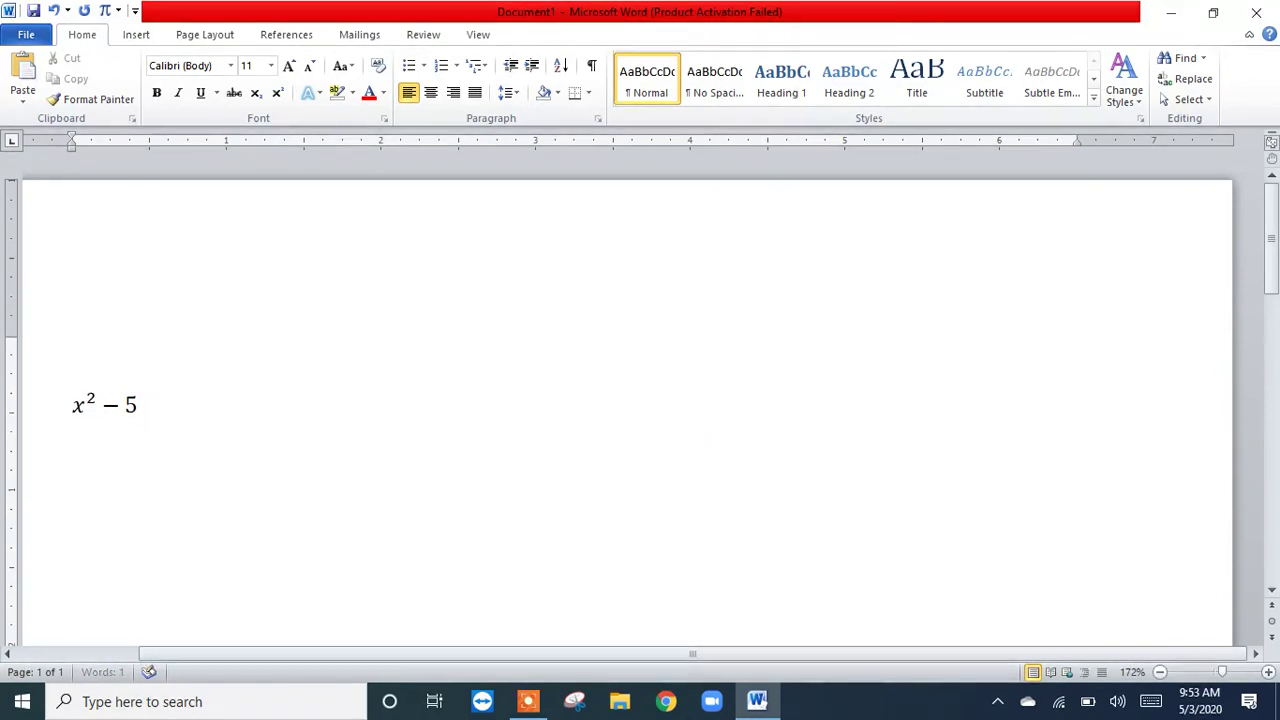
type("x")
Step: Add x after the 5 inside the equation and center the equation on the page
left_click(133, 405)
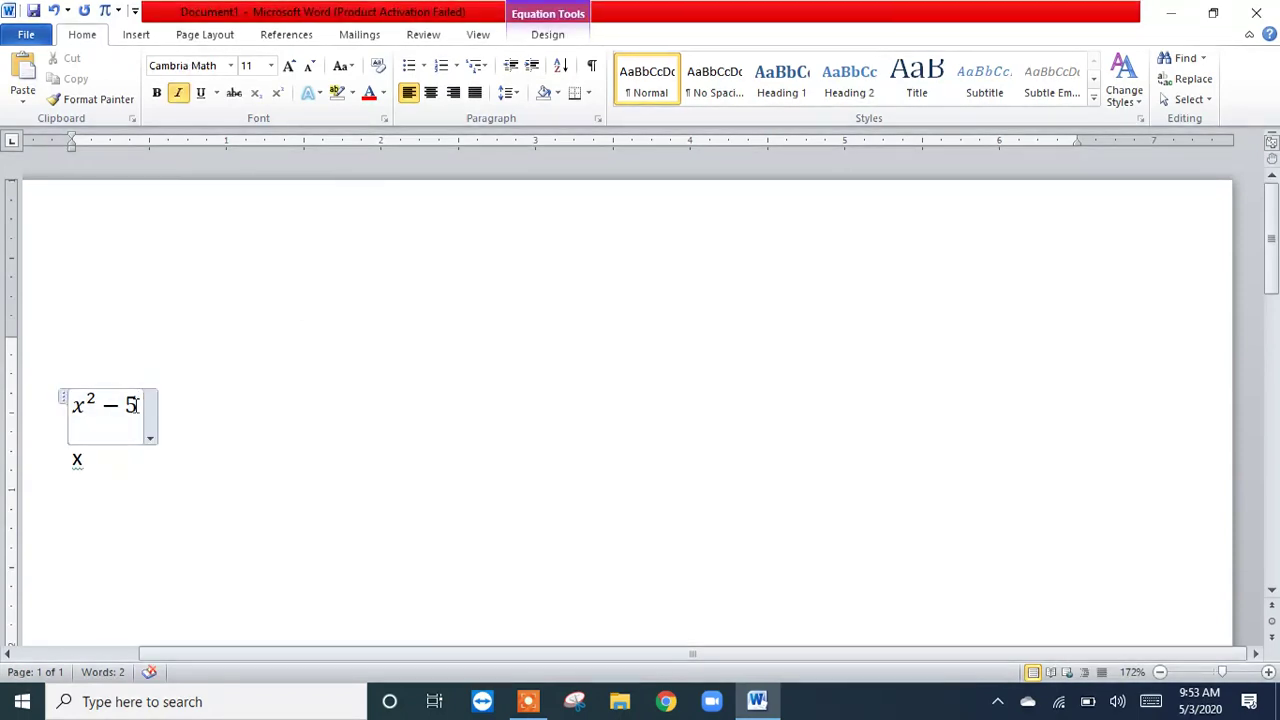
type("x")
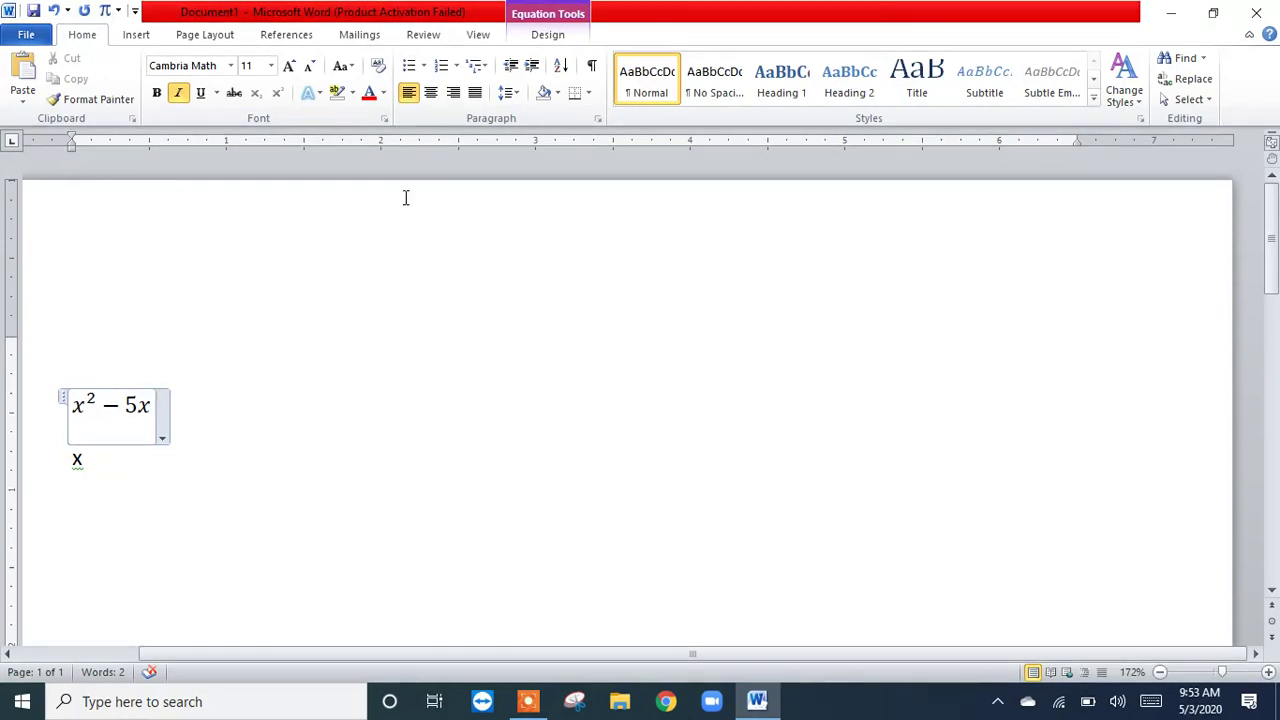
left_click(433, 97)
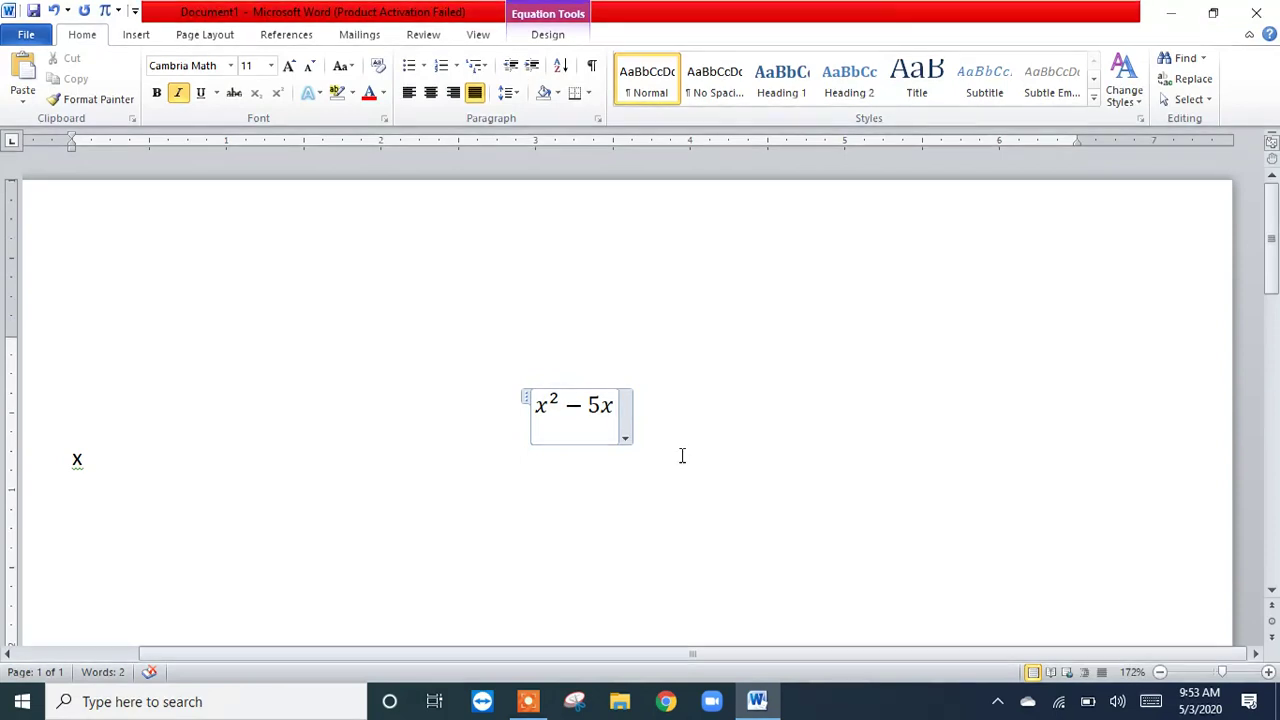
Step: Extend the plain text line below to read "X -1" and append −1 to the end of the equation
left_click(140, 480)
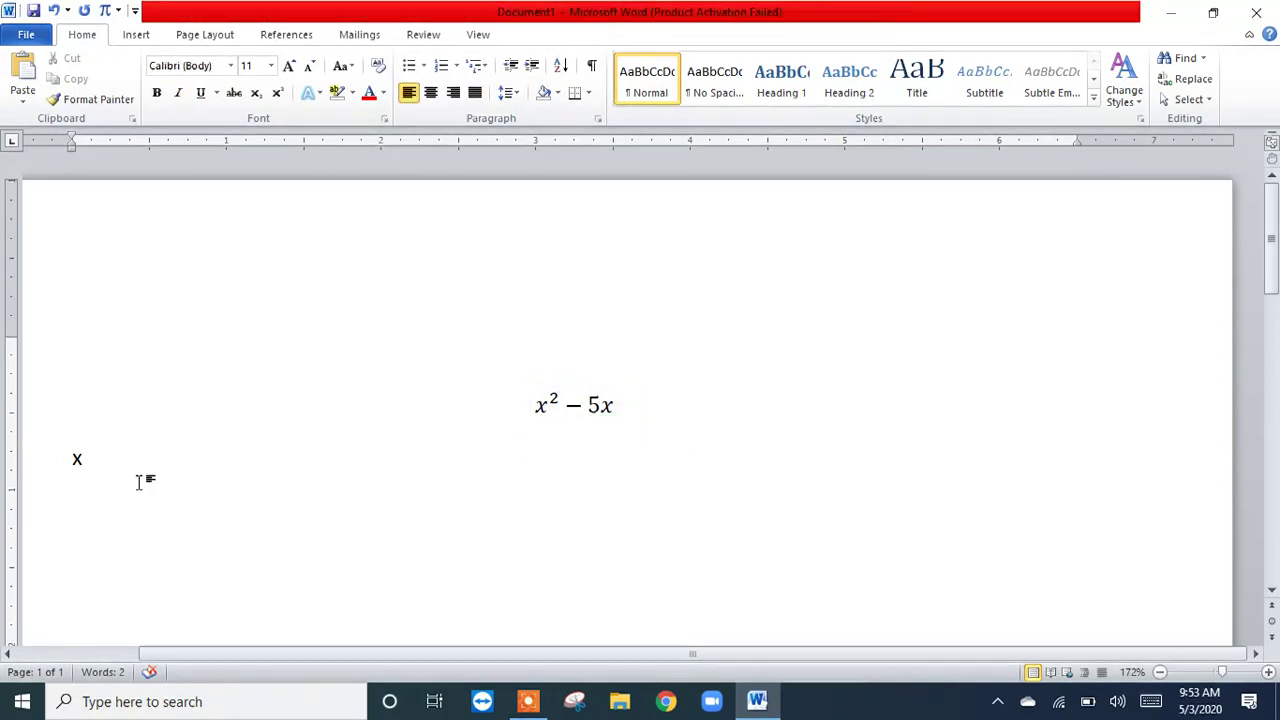
type("1")
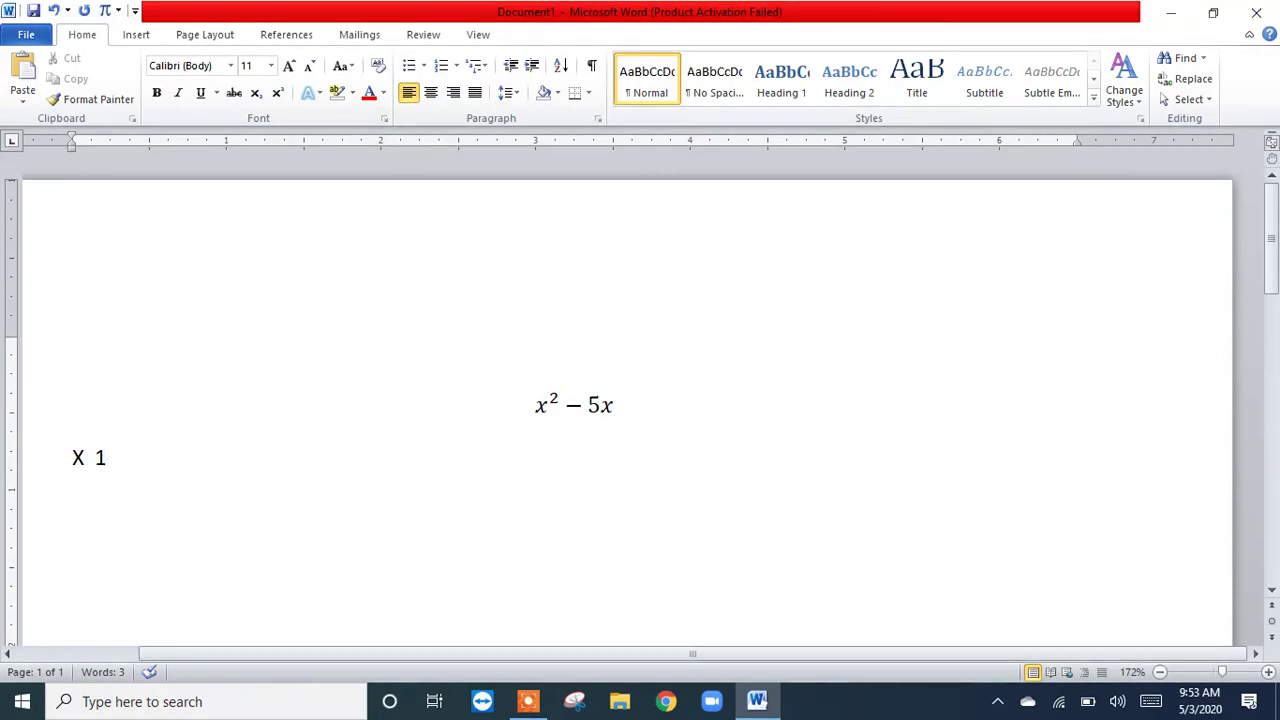
key("BackSpace")
type("-")
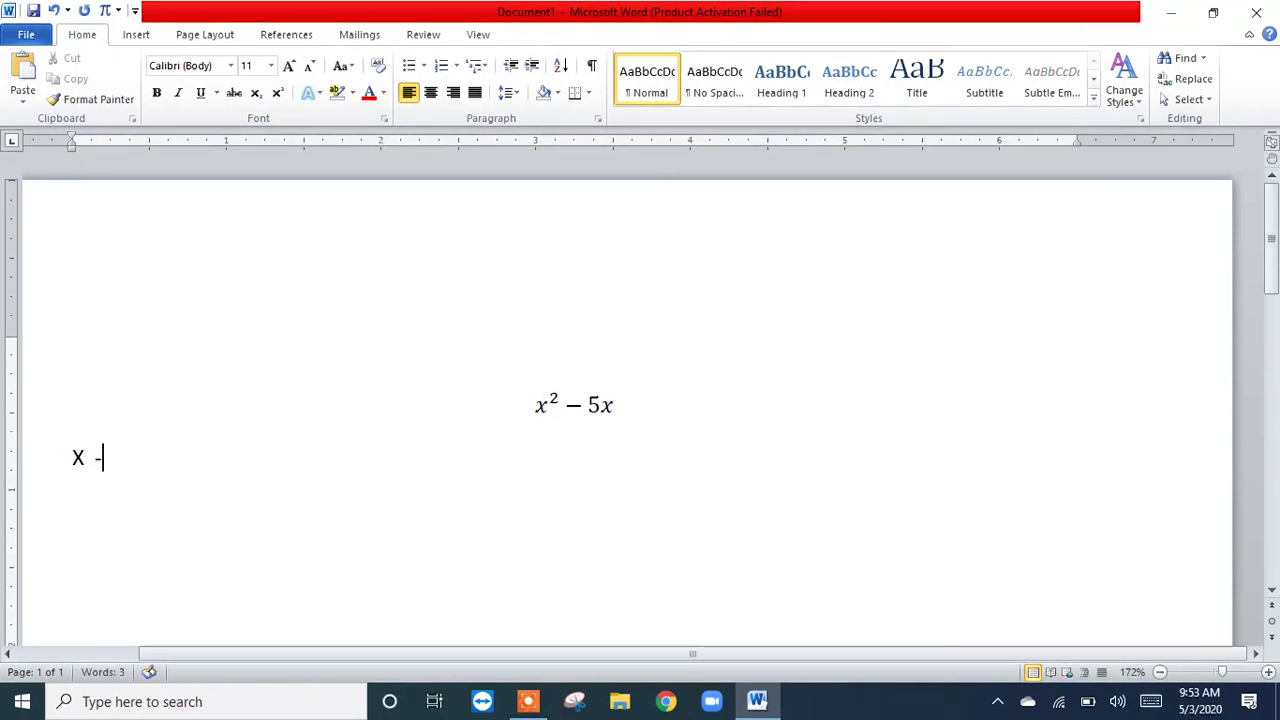
left_click(616, 405)
type("-1")
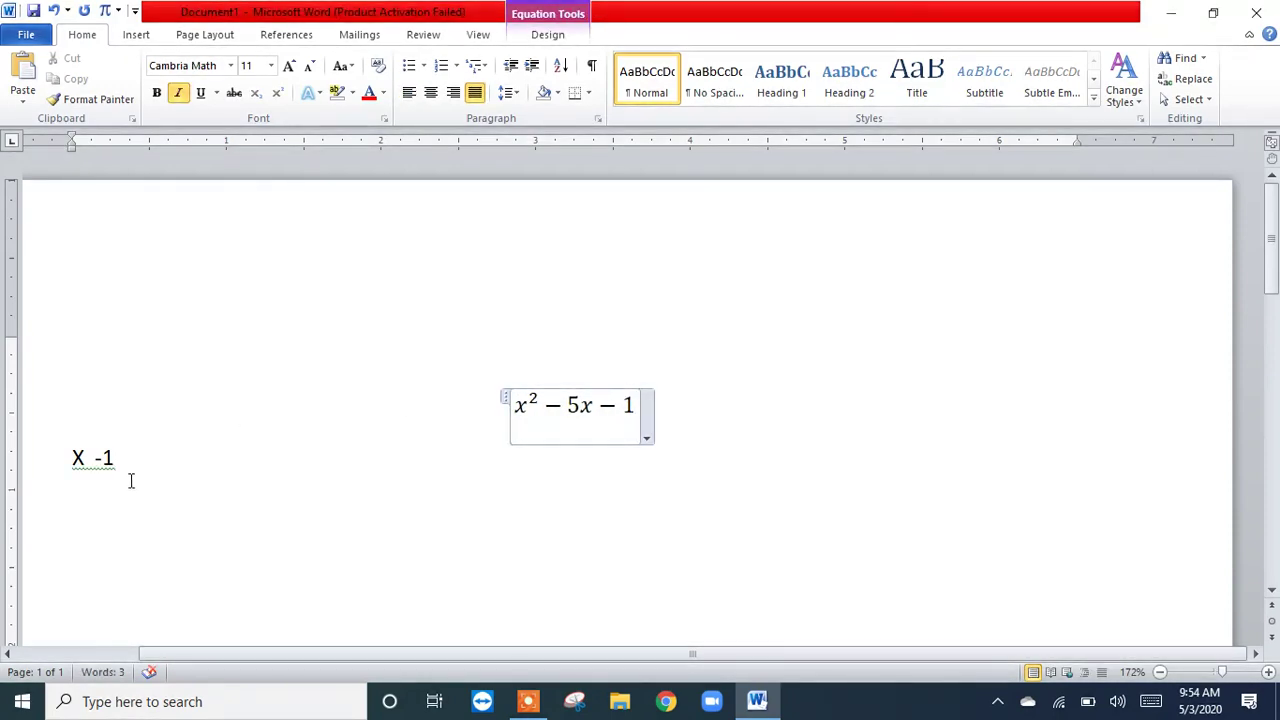
Step: Delete the X from the plain text line and replace the equation's final −1 with + 6 = 0
left_click(78, 460)
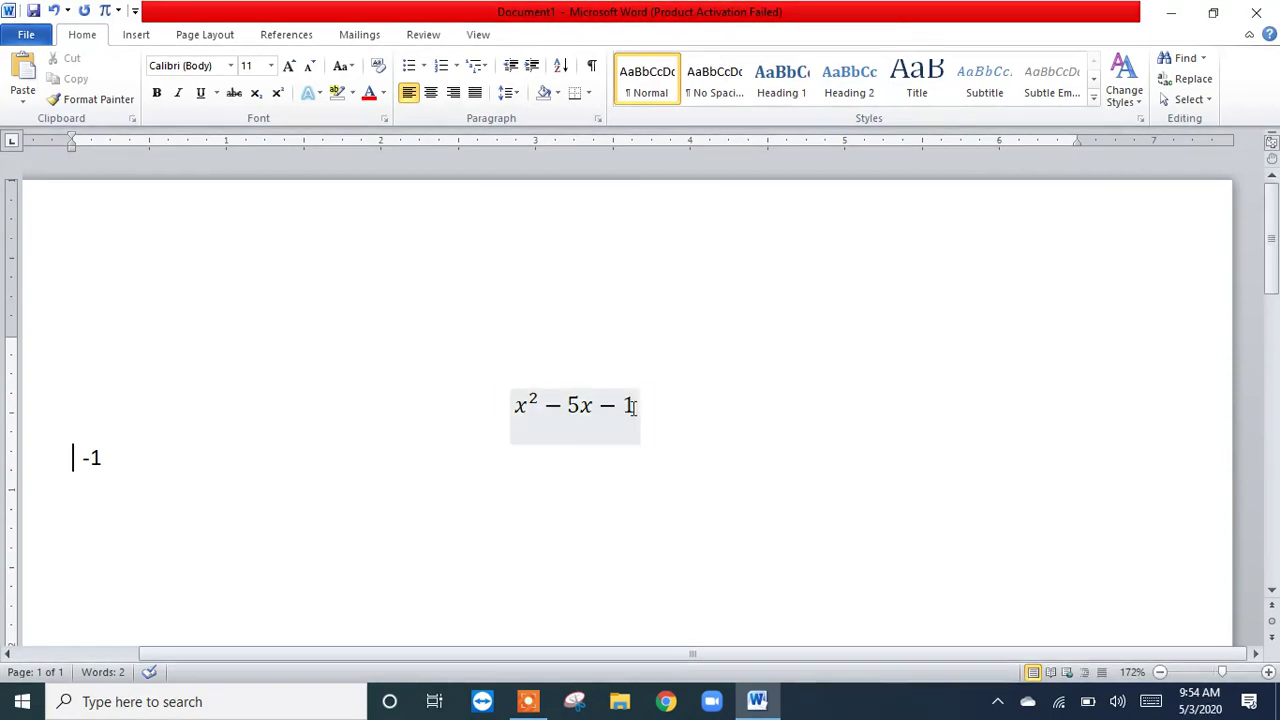
left_click(632, 406)
key("BackSpace")
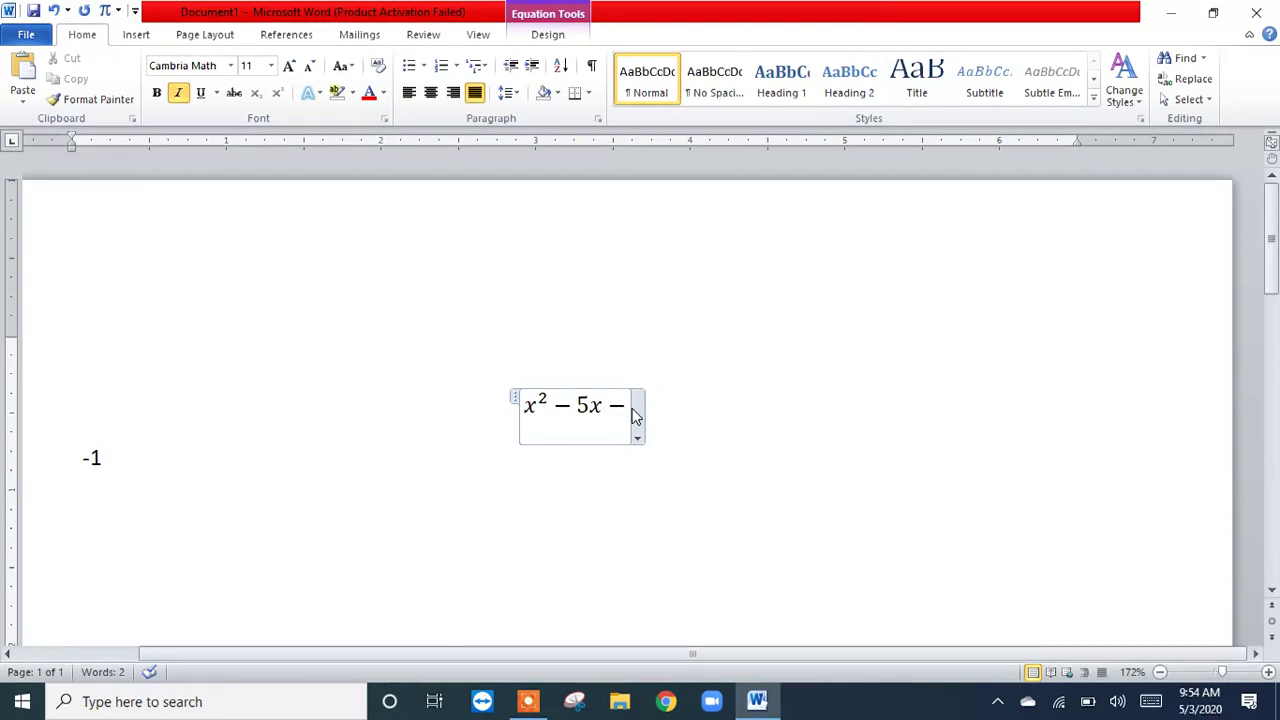
key("BackSpace")
type("+ 6")
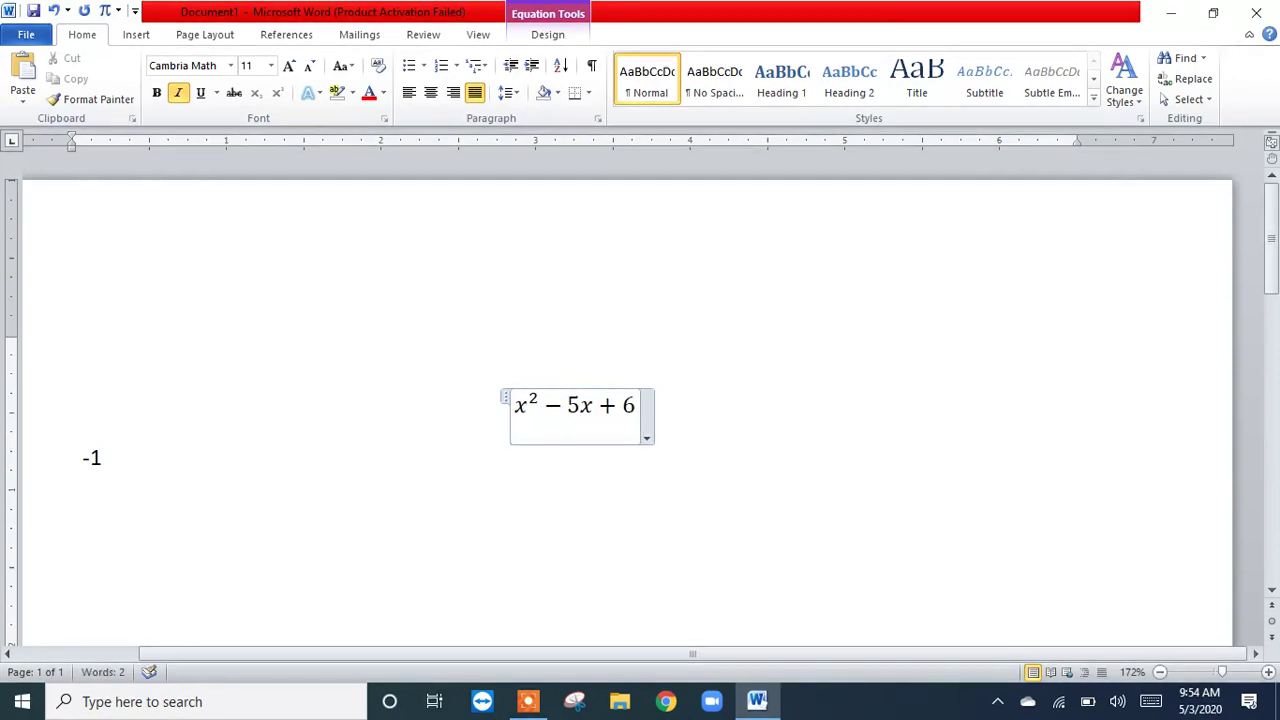
type(" = ")
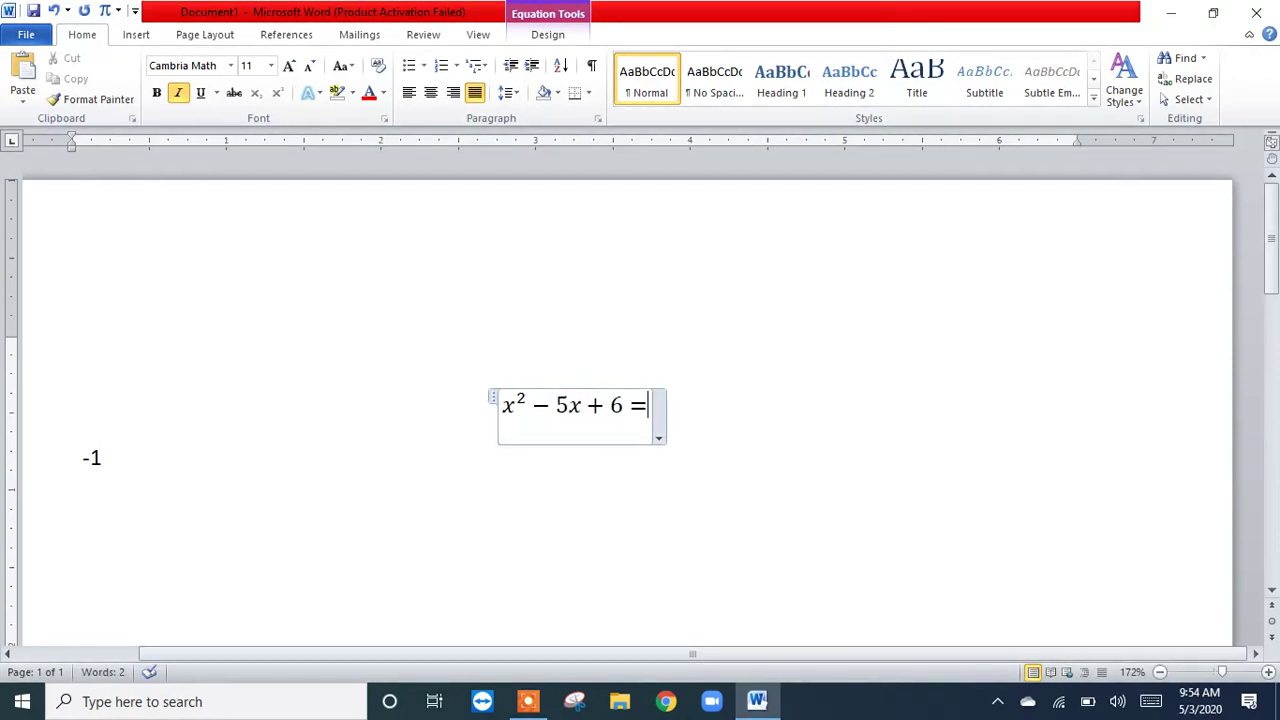
type("0")
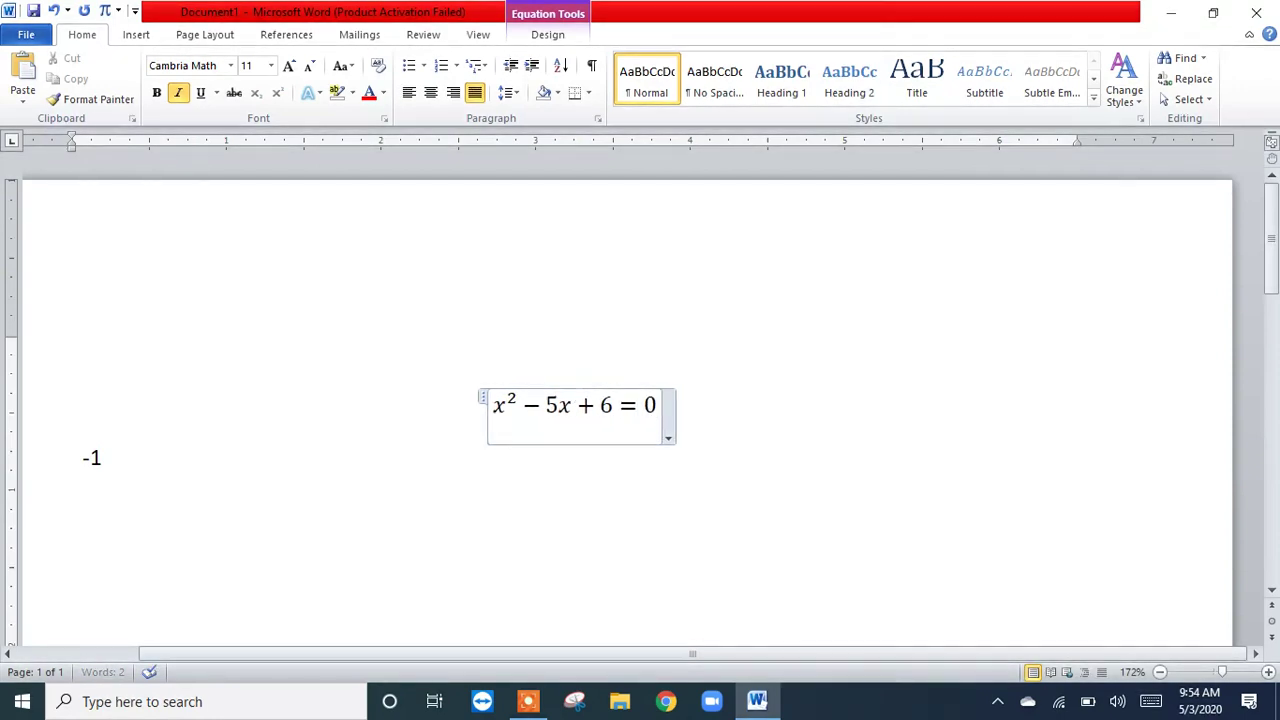
Step: Leave the equation, add an empty line below it and delete the leftover plain -1
left_click(722, 395)
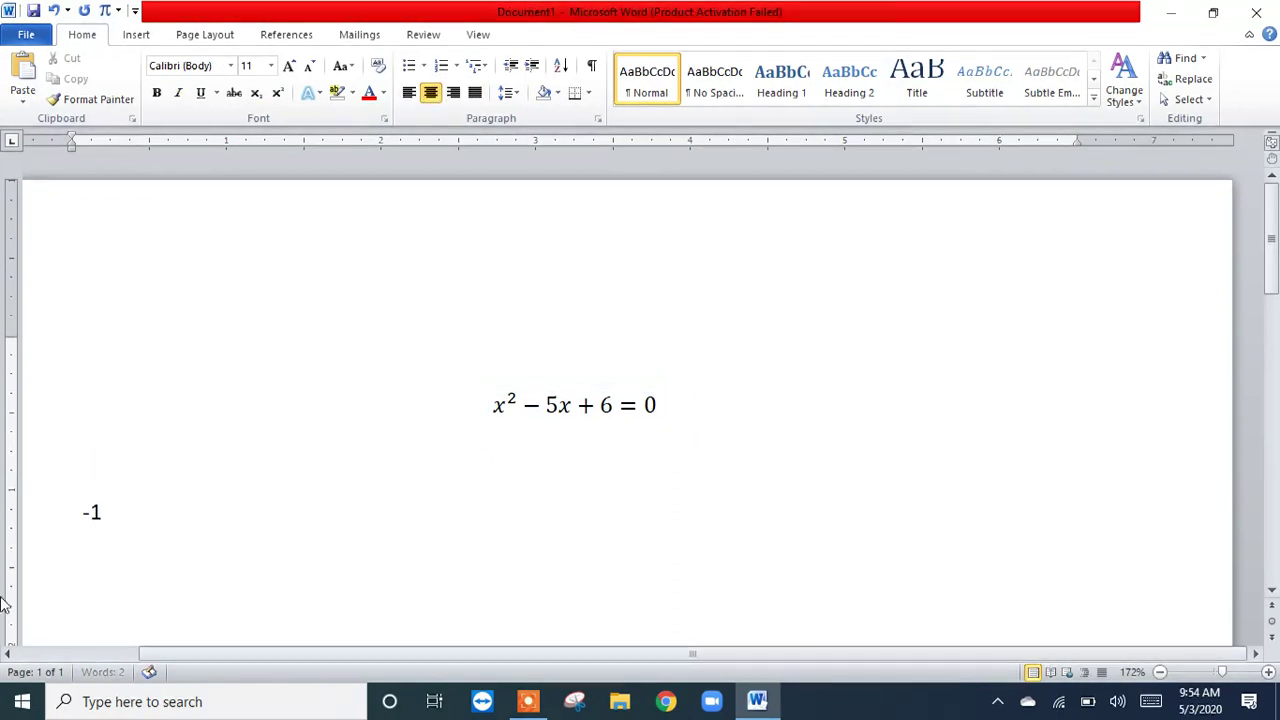
left_click(160, 511)
key("BackSpace")
key("BackSpace")
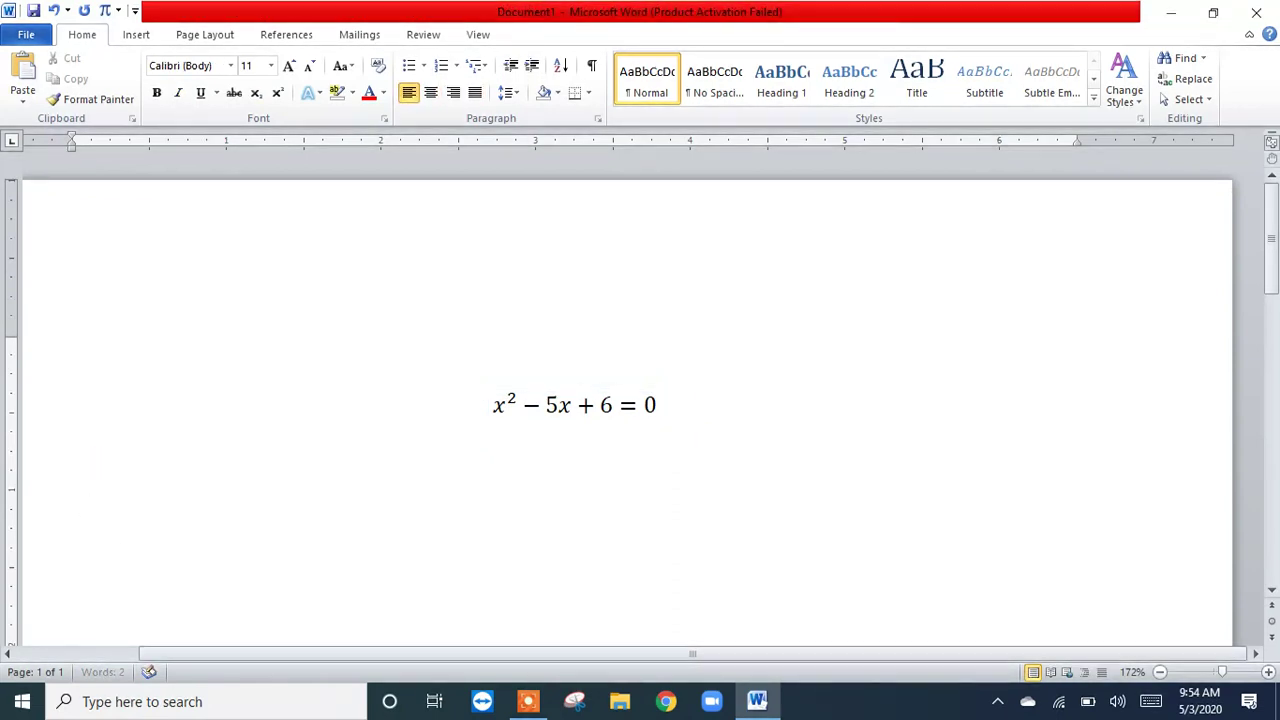
Step: Insert a new equation on the centered line below and begin it with the long double right arrow ⟹ from the Arrows symbols
left_click(689, 403)
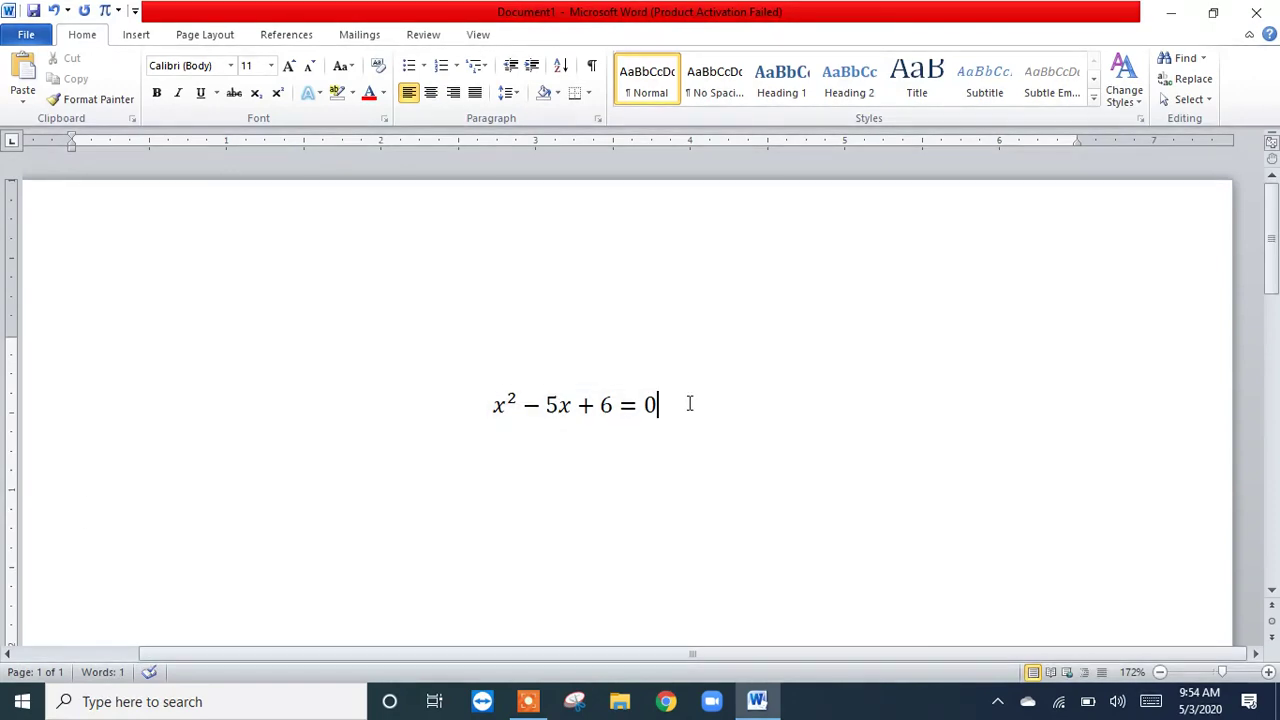
left_click(606, 471)
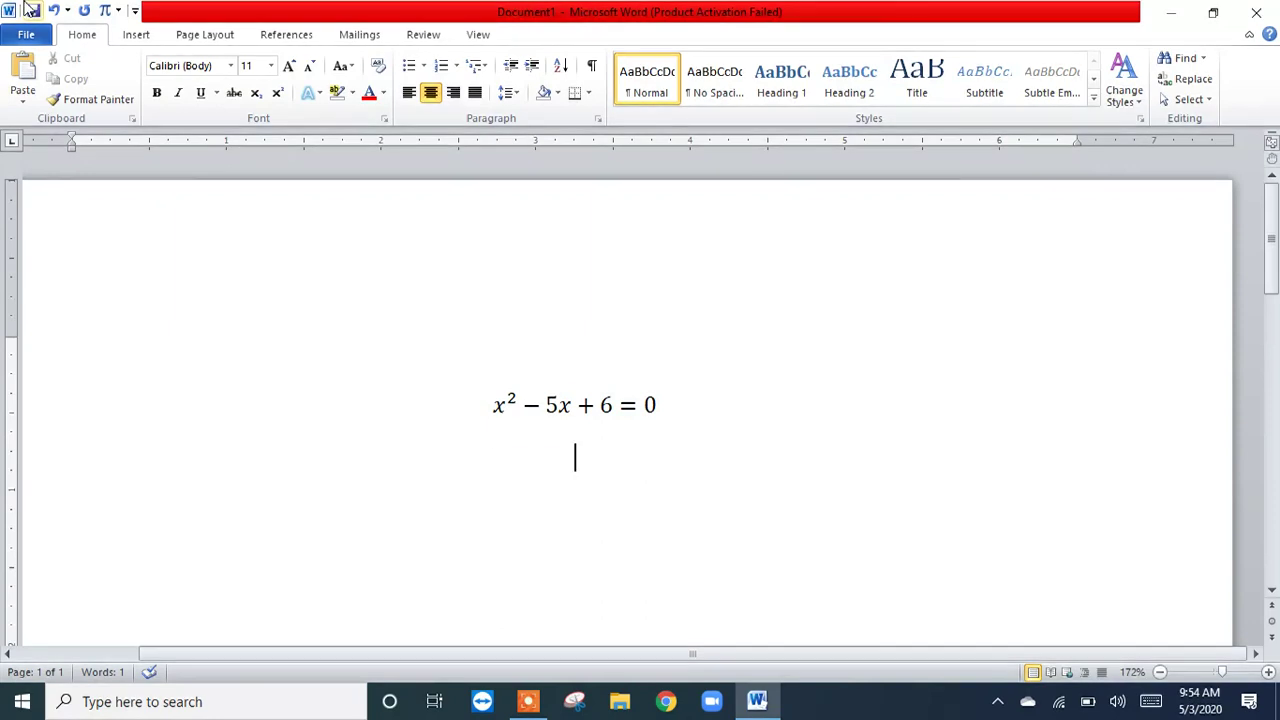
left_click(105, 12)
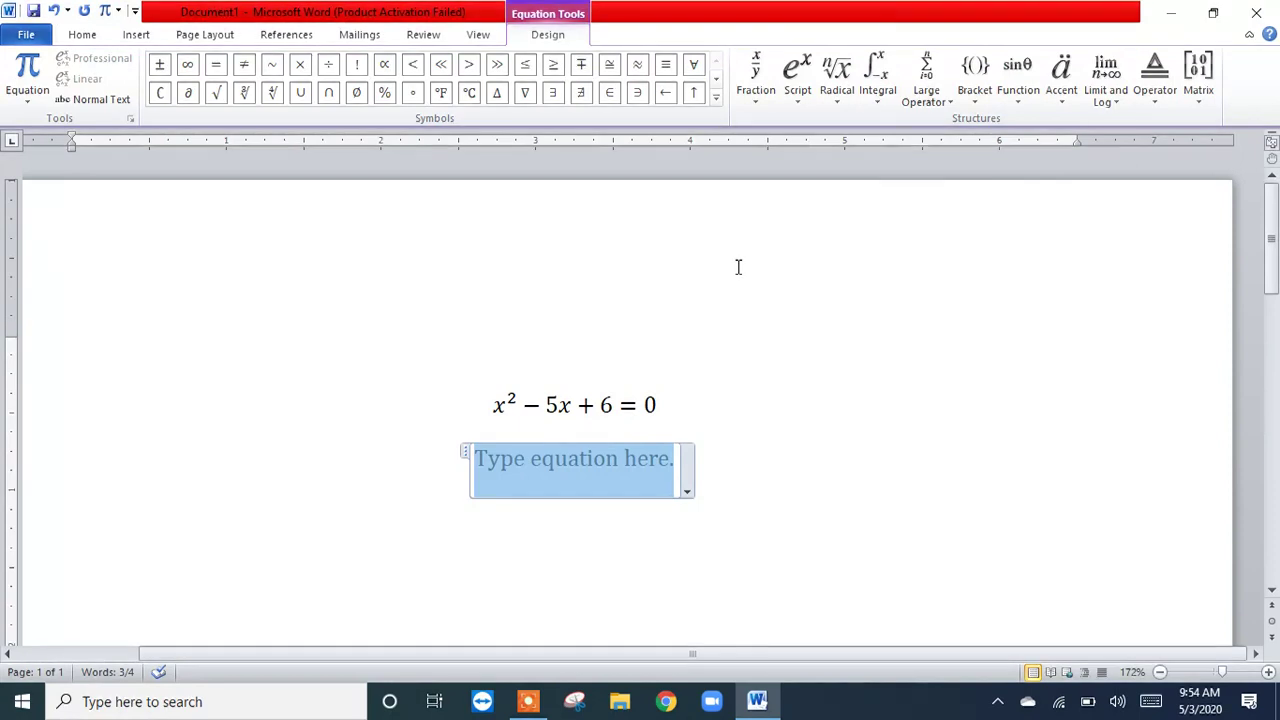
left_click(715, 97)
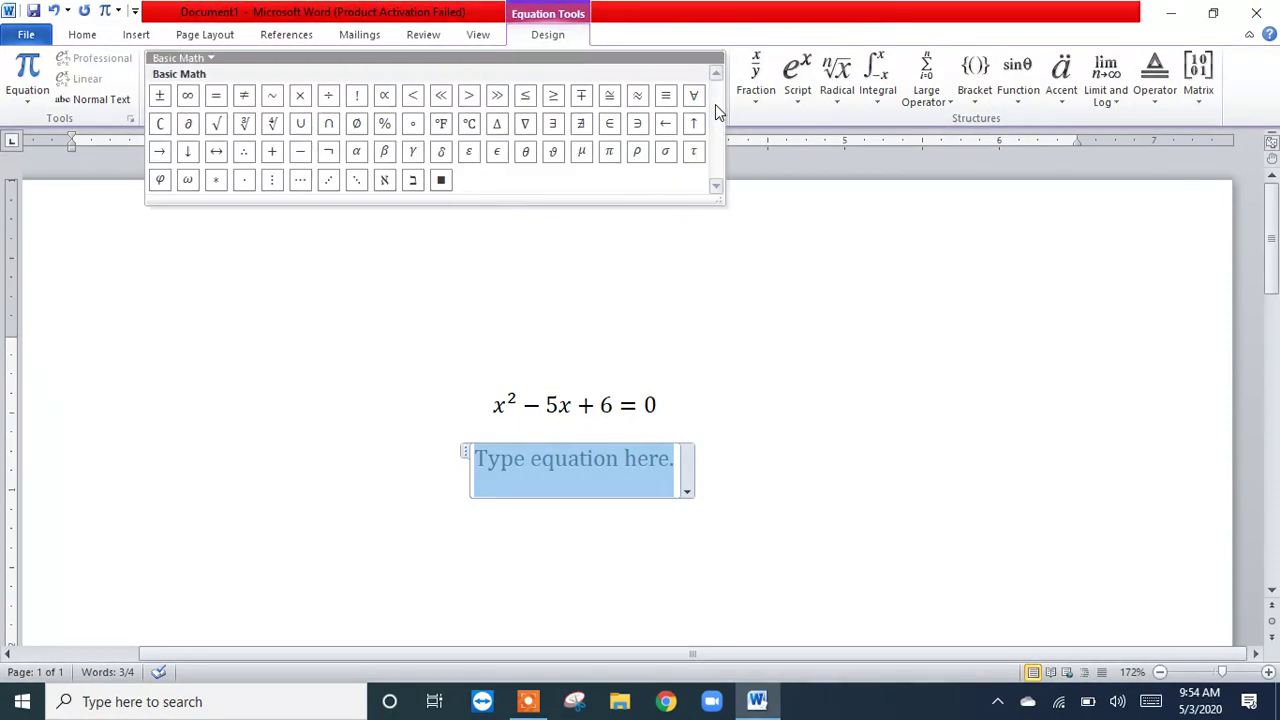
left_click(207, 62)
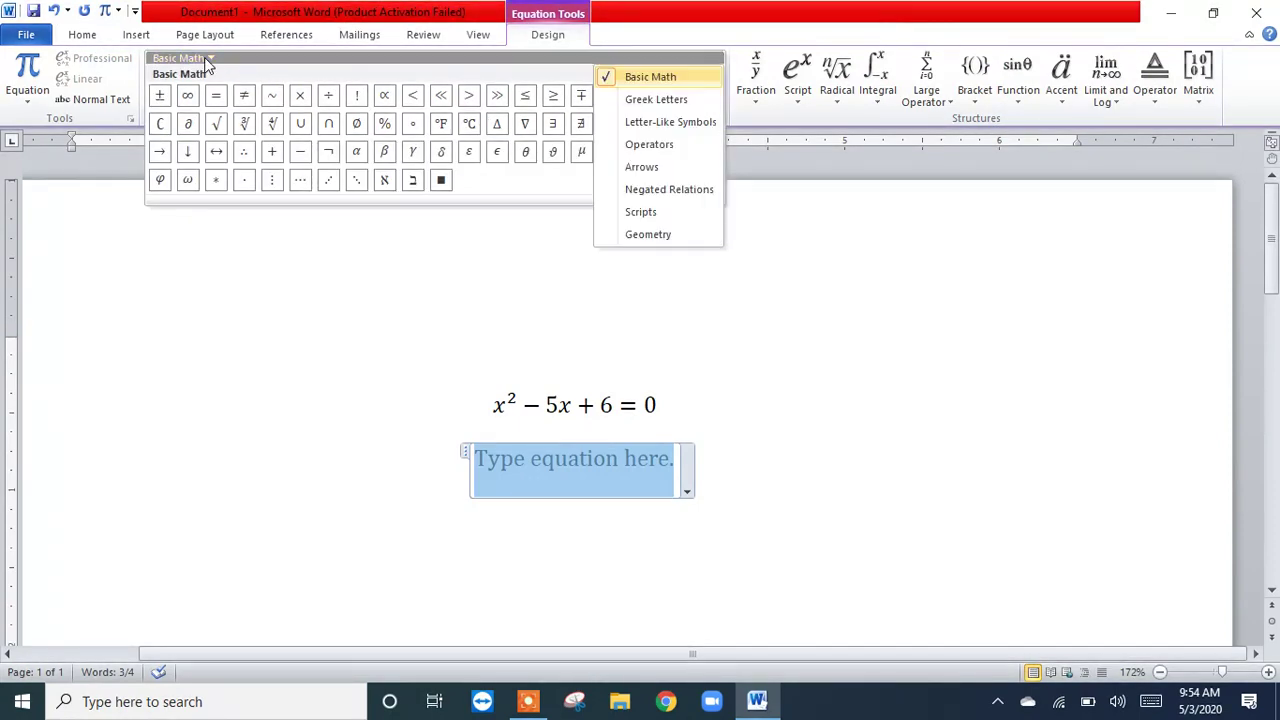
left_click(670, 164)
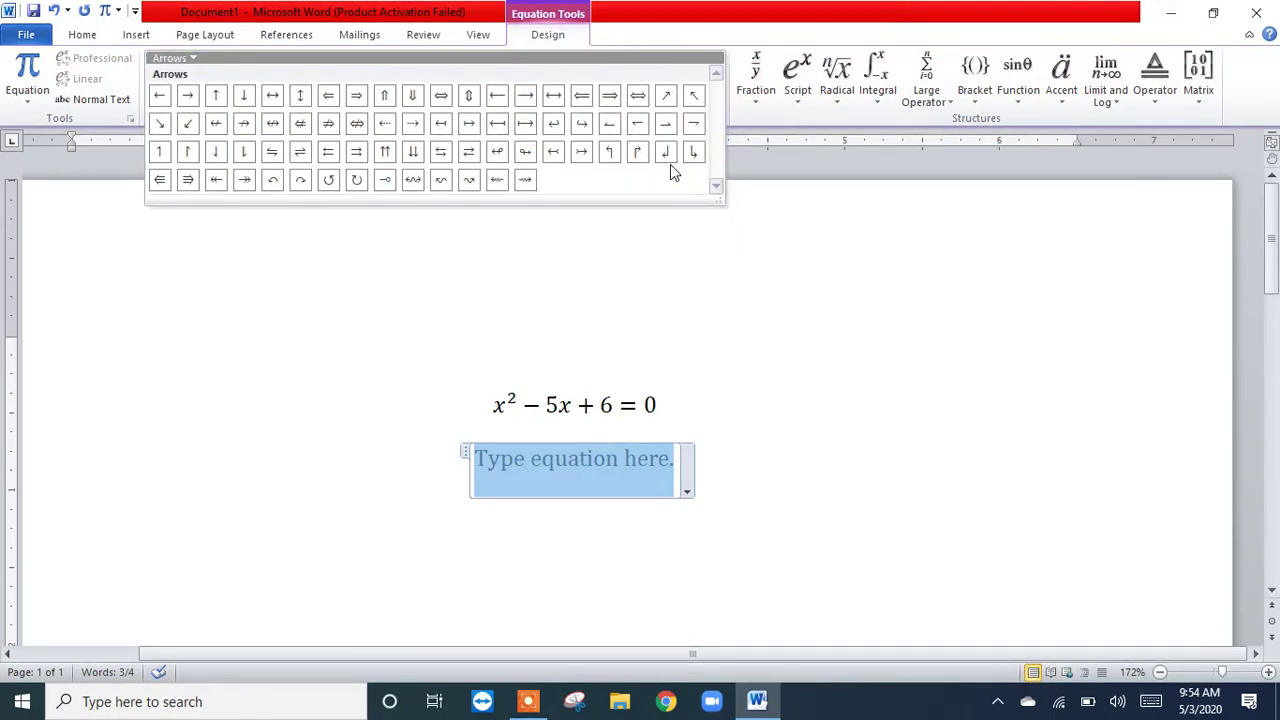
left_click(613, 101)
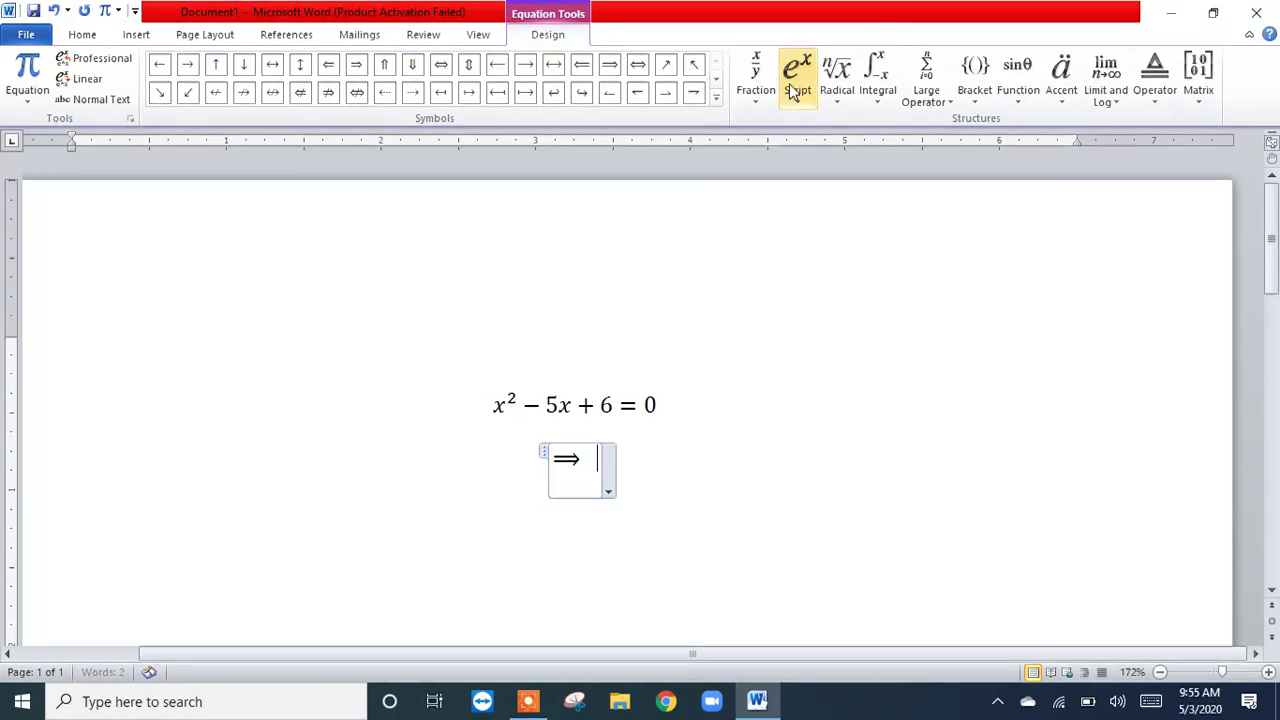
Step: Switch the equation symbol set back to Basic Math and add the ready-made x² after the arrow
left_click(716, 98)
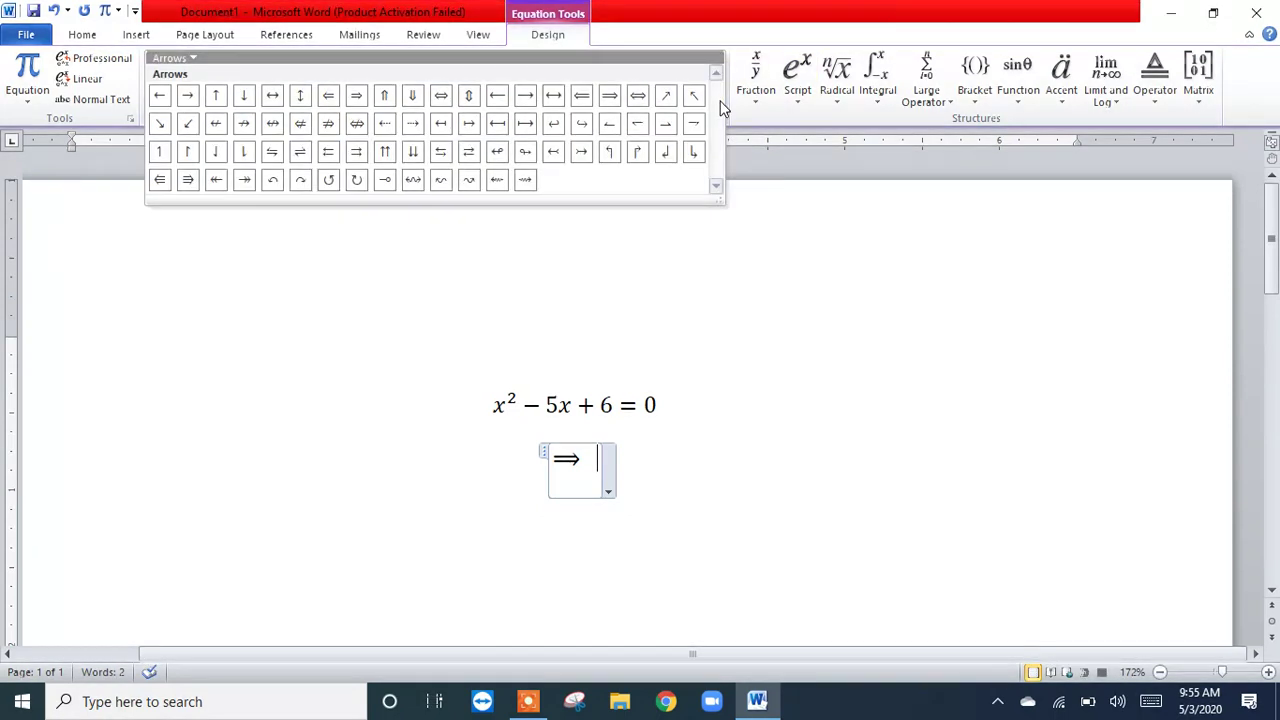
left_click(192, 62)
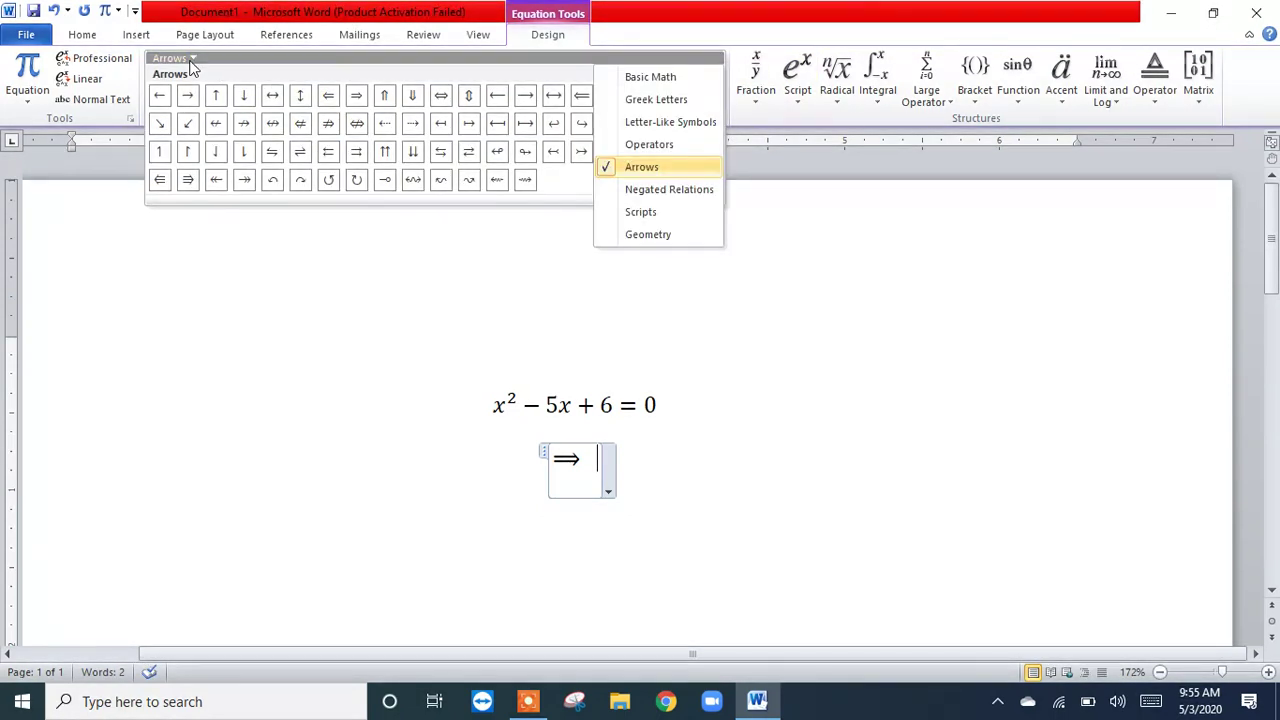
left_click(650, 77)
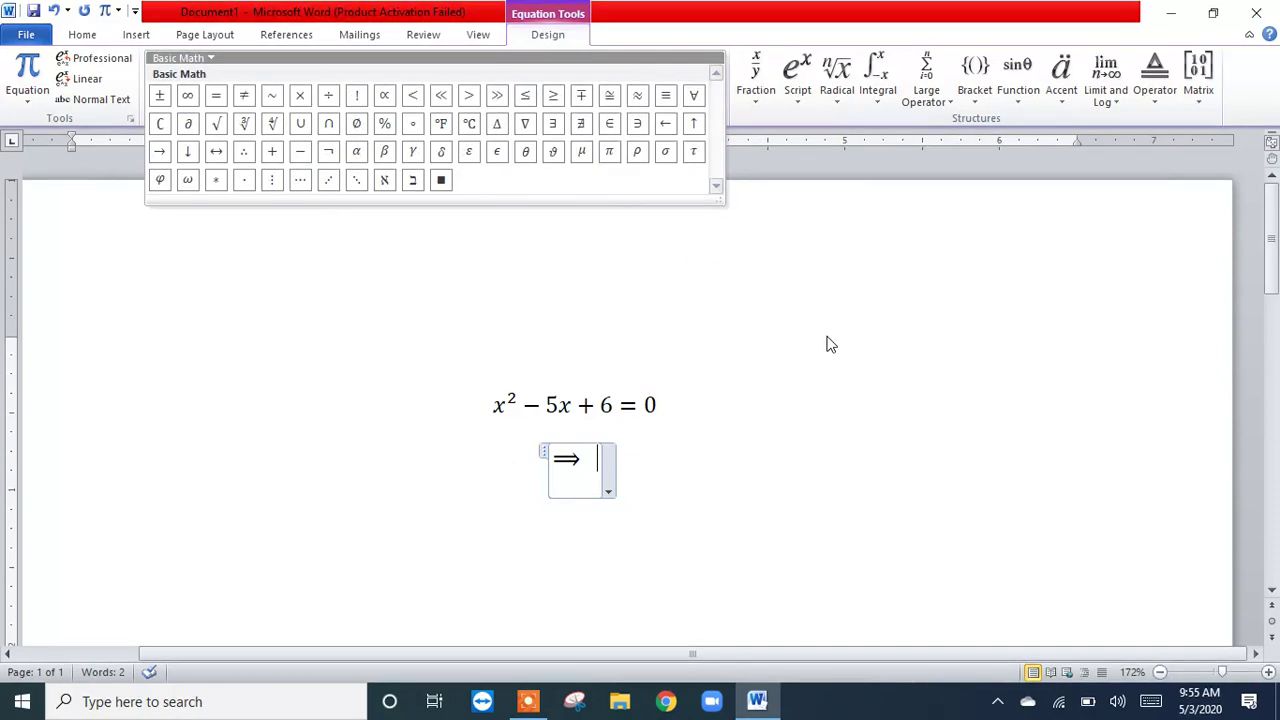
left_click(805, 95)
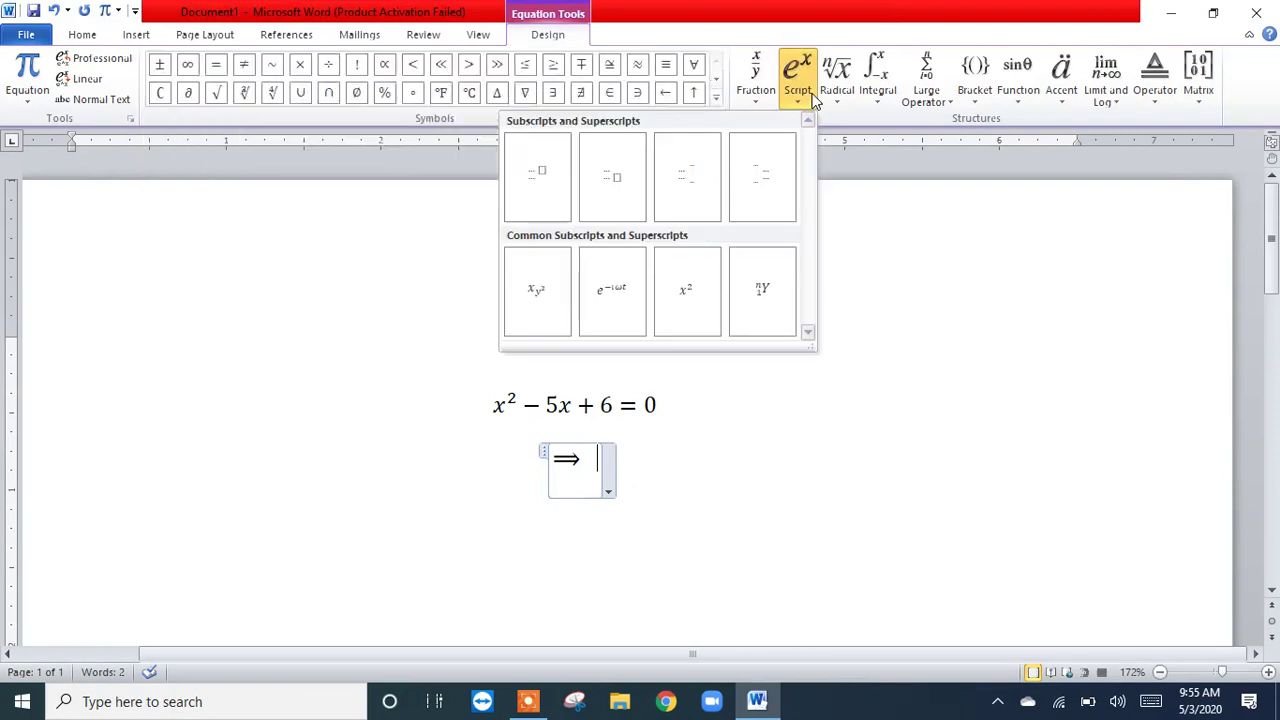
left_click(686, 300)
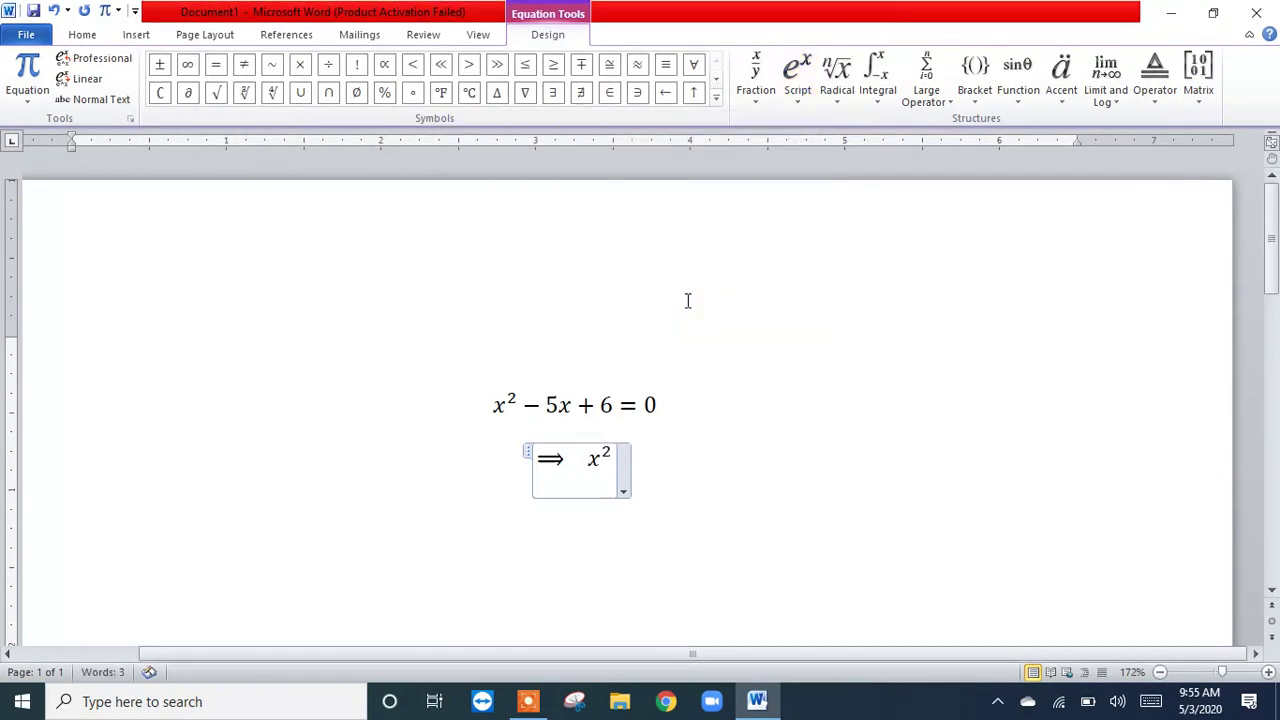
Step: Continue the second equation with − 3x − 2x + 6 = 0 and start a new line below it
type("-")
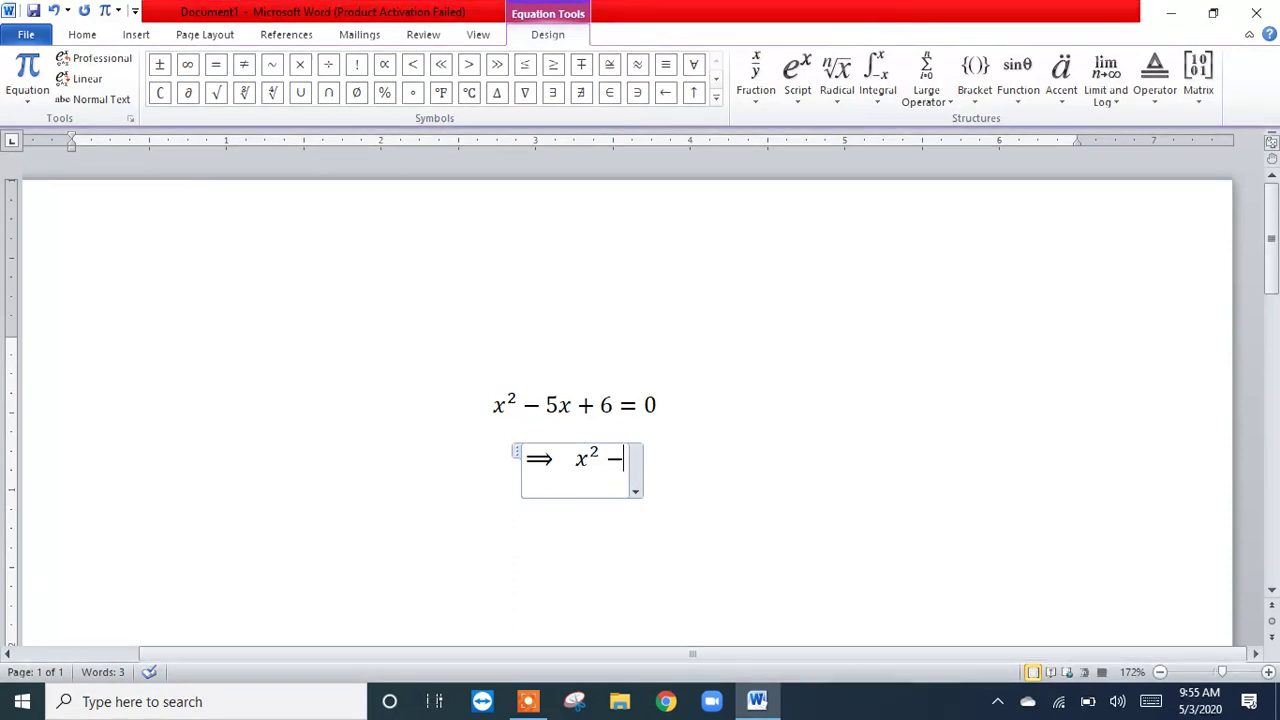
type("3")
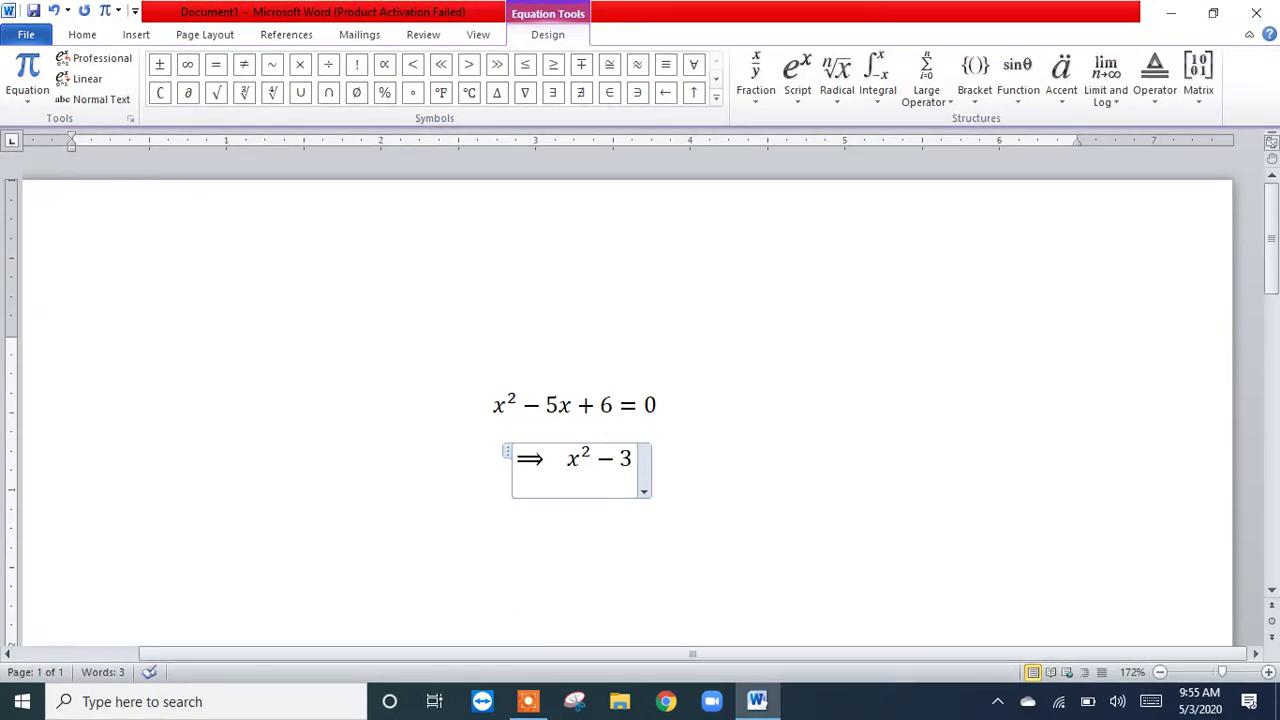
type("x")
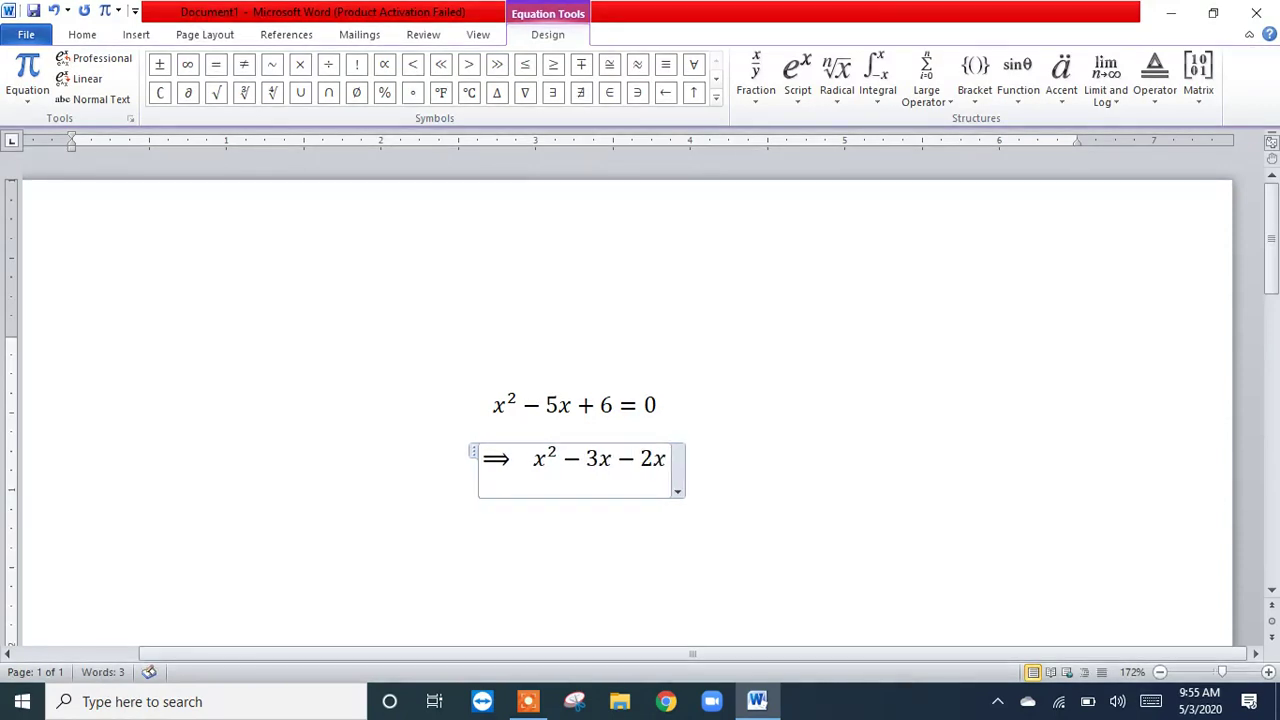
type("-2x+6=")
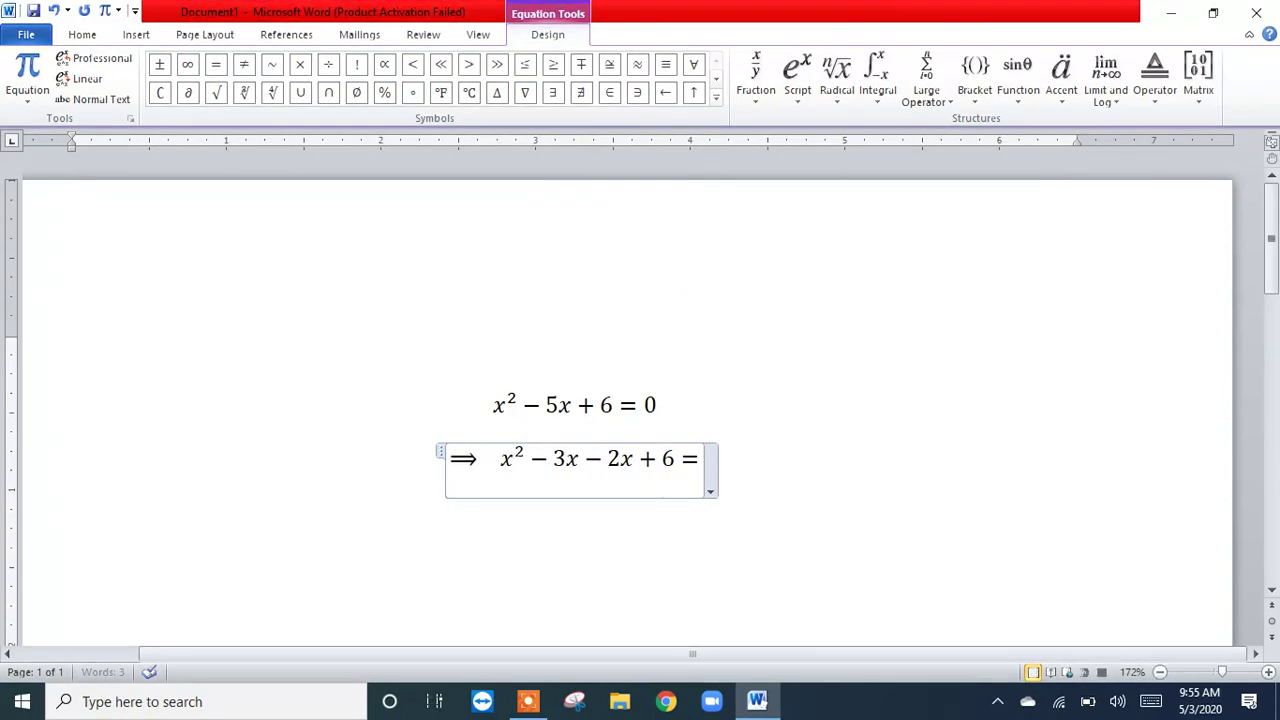
type("0")
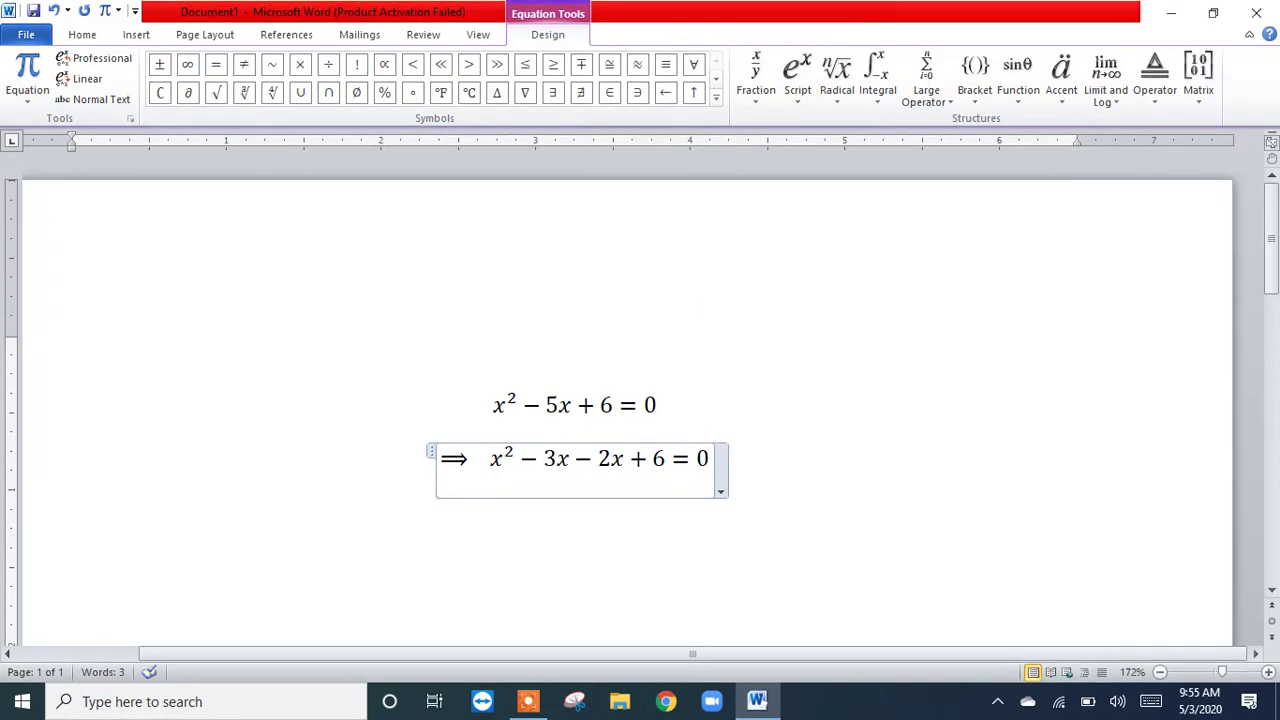
left_click(786, 435)
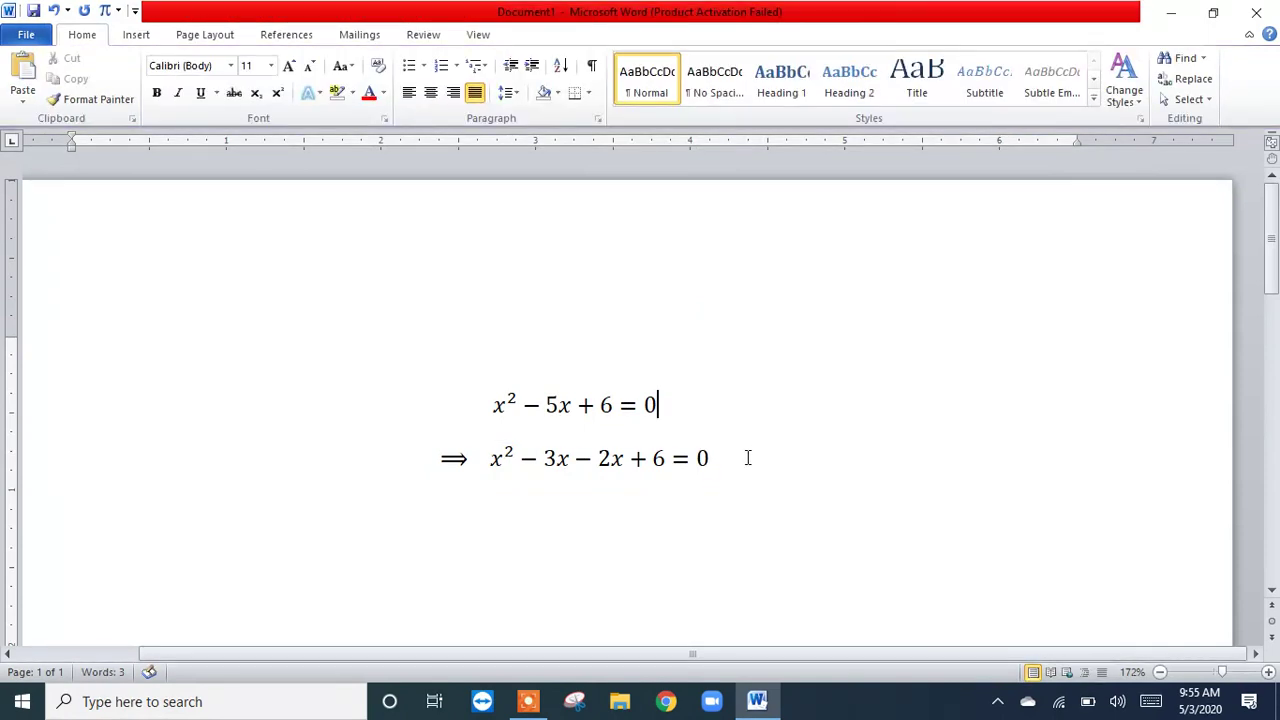
left_click(747, 457)
key("Return")
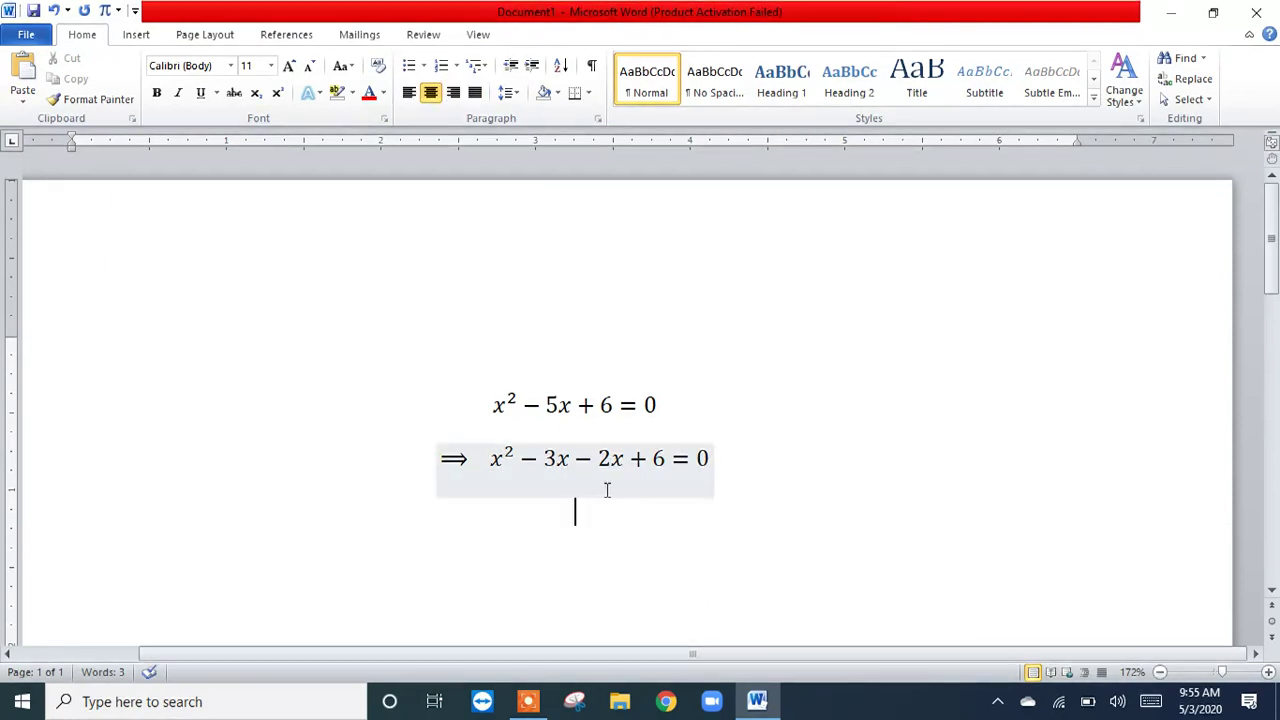
triple_click(716, 459)
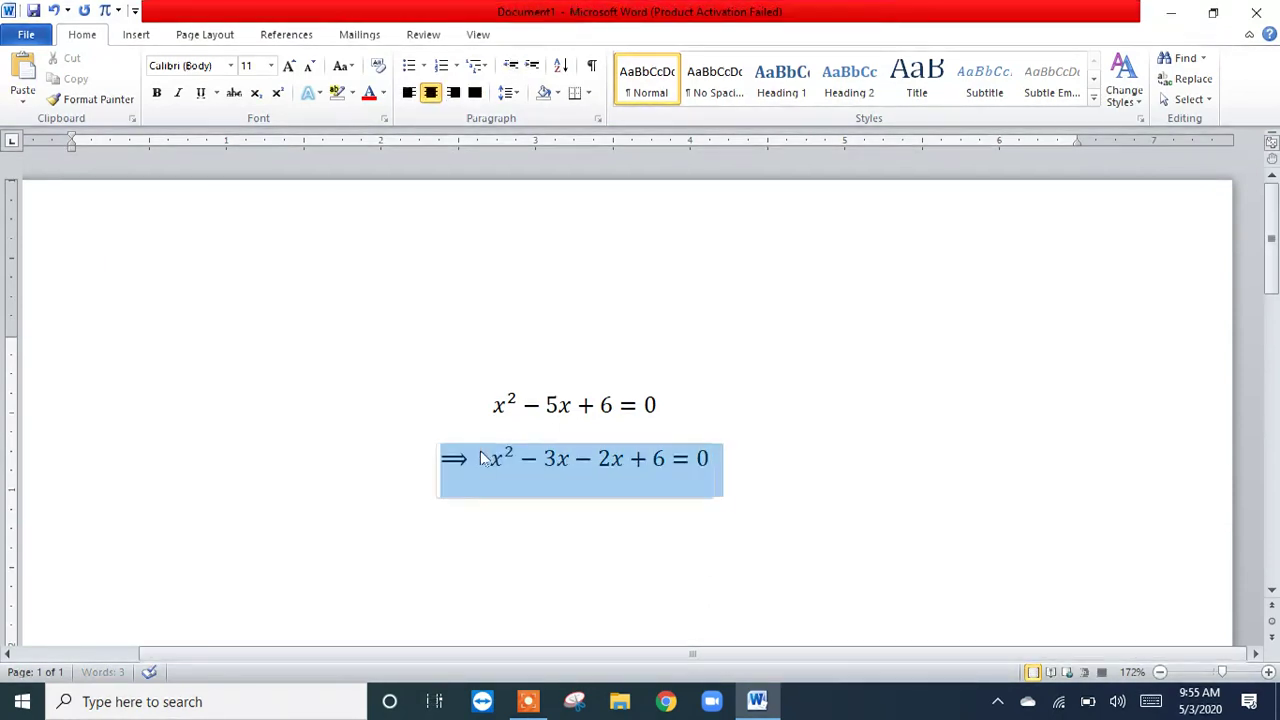
right_click(519, 464)
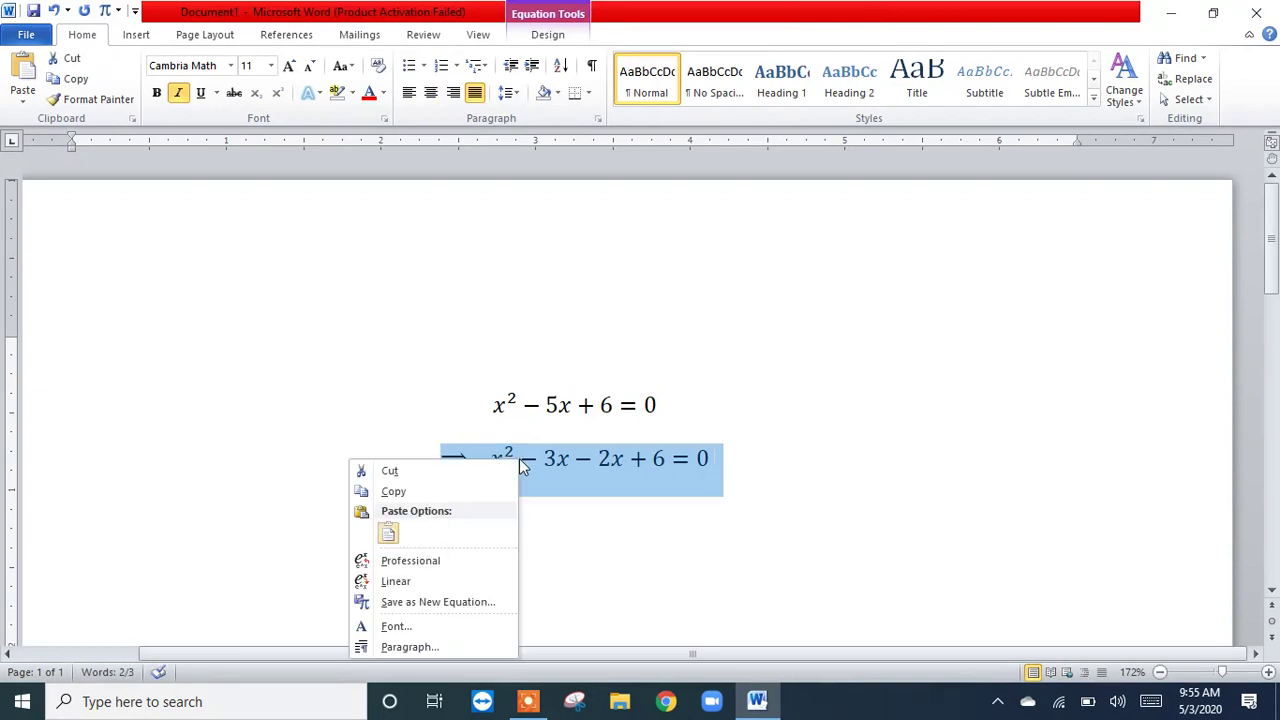
key("Escape")
left_click(752, 467)
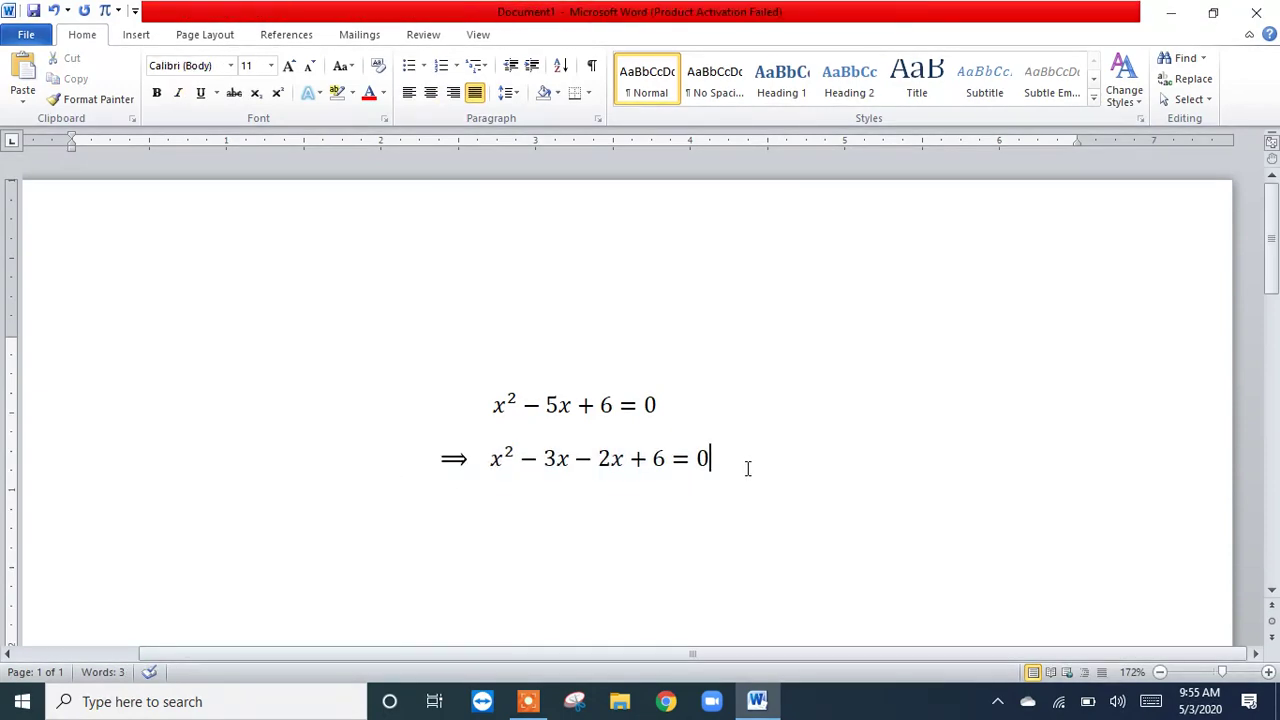
Step: Copy the equation ⟹ x² − 3x − 2x + 6 = 0 and paste it on the line below with its source formatting
left_click_drag(734, 463, 434, 471)
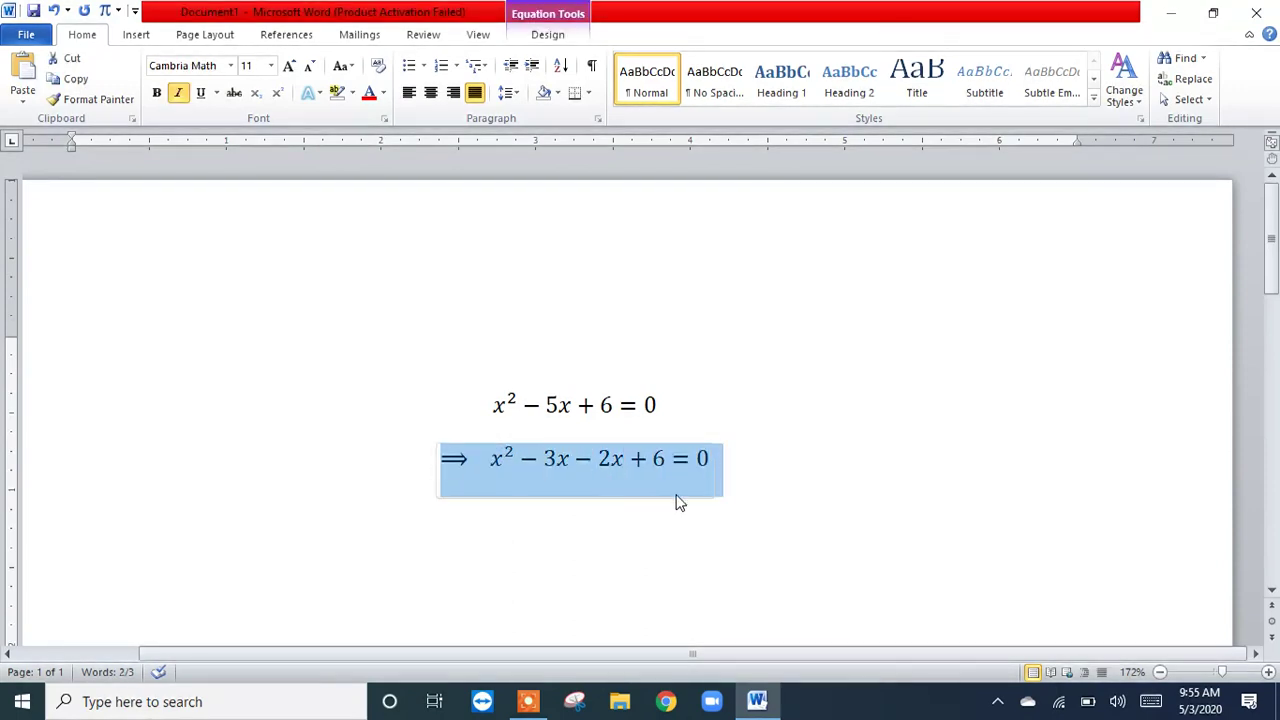
right_click(599, 463)
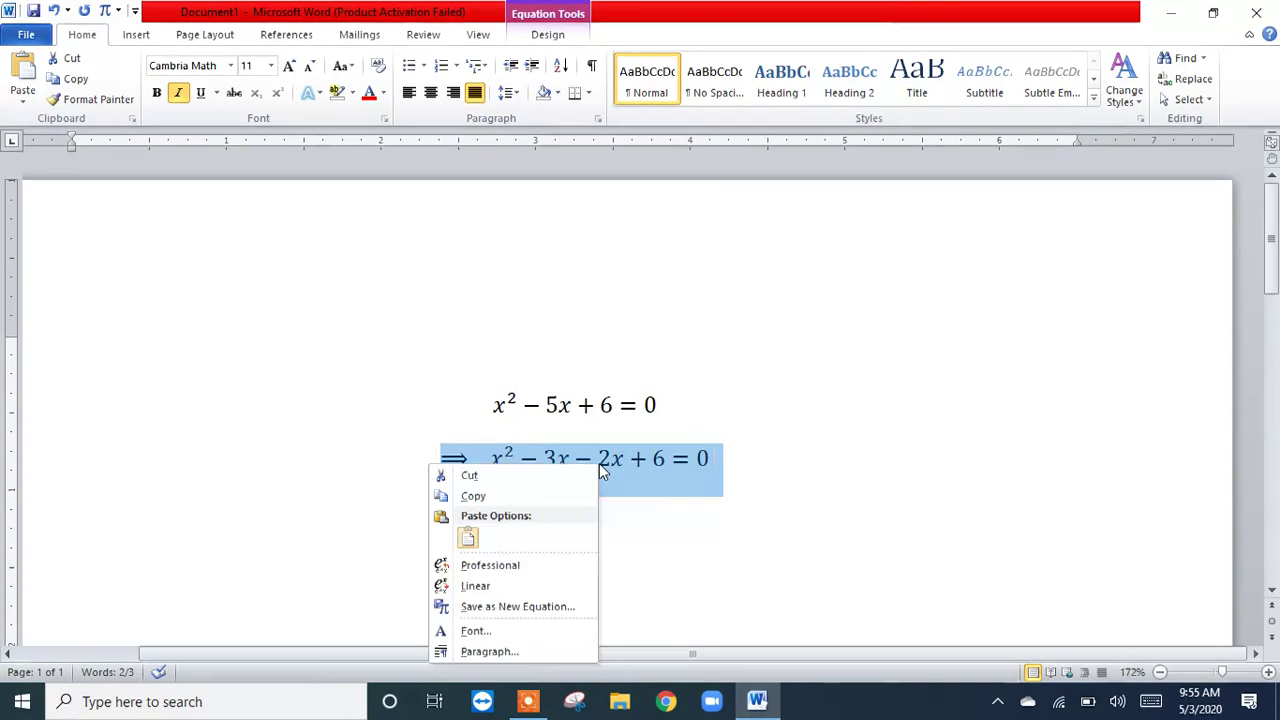
left_click(503, 499)
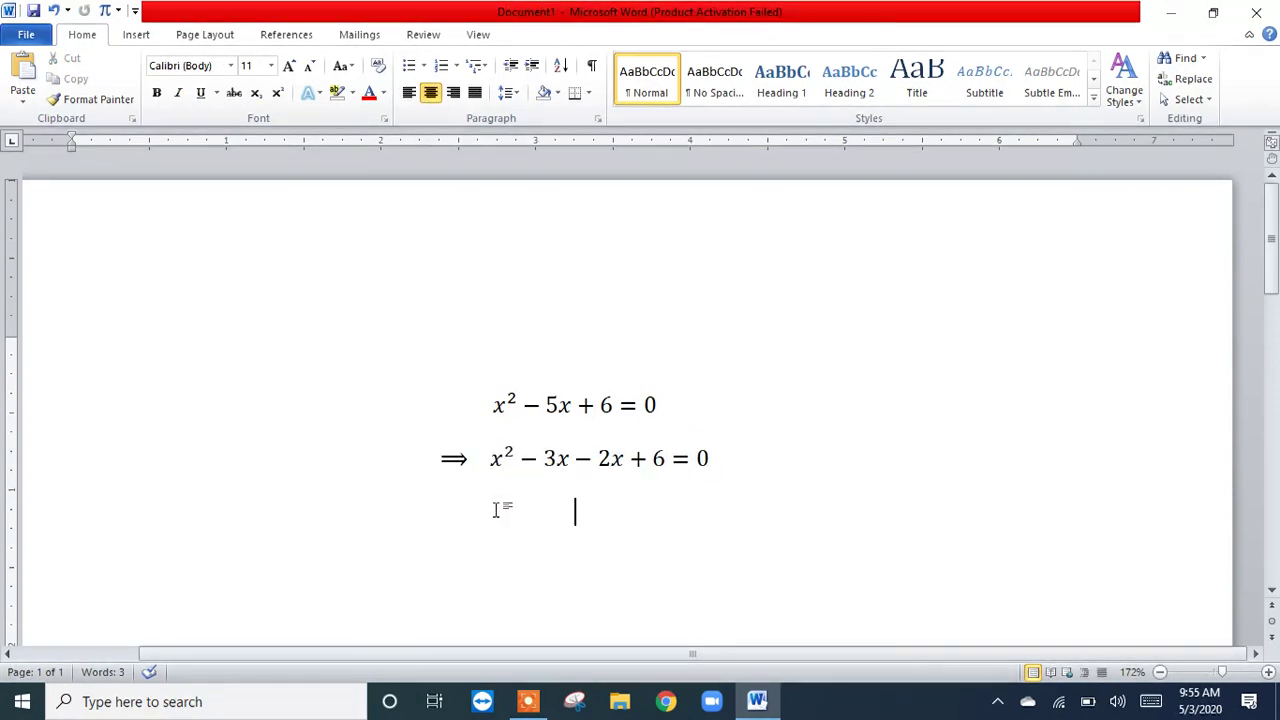
right_click(496, 509)
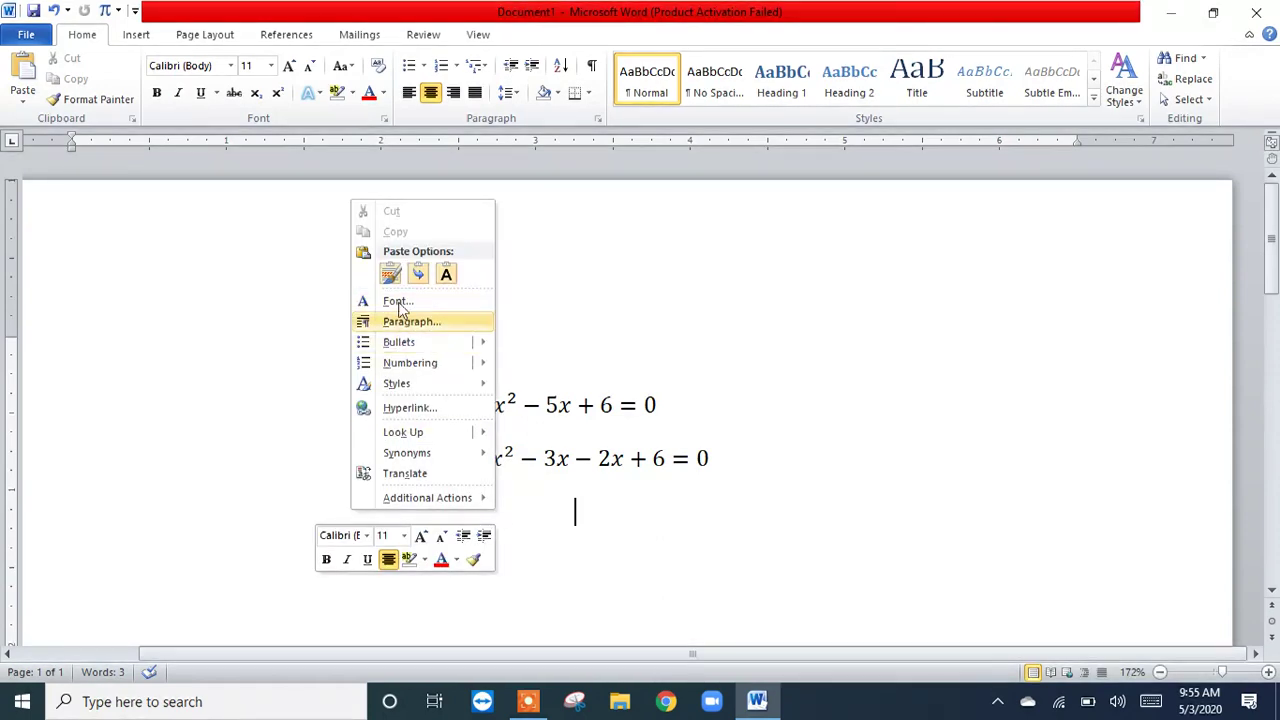
left_click(390, 274)
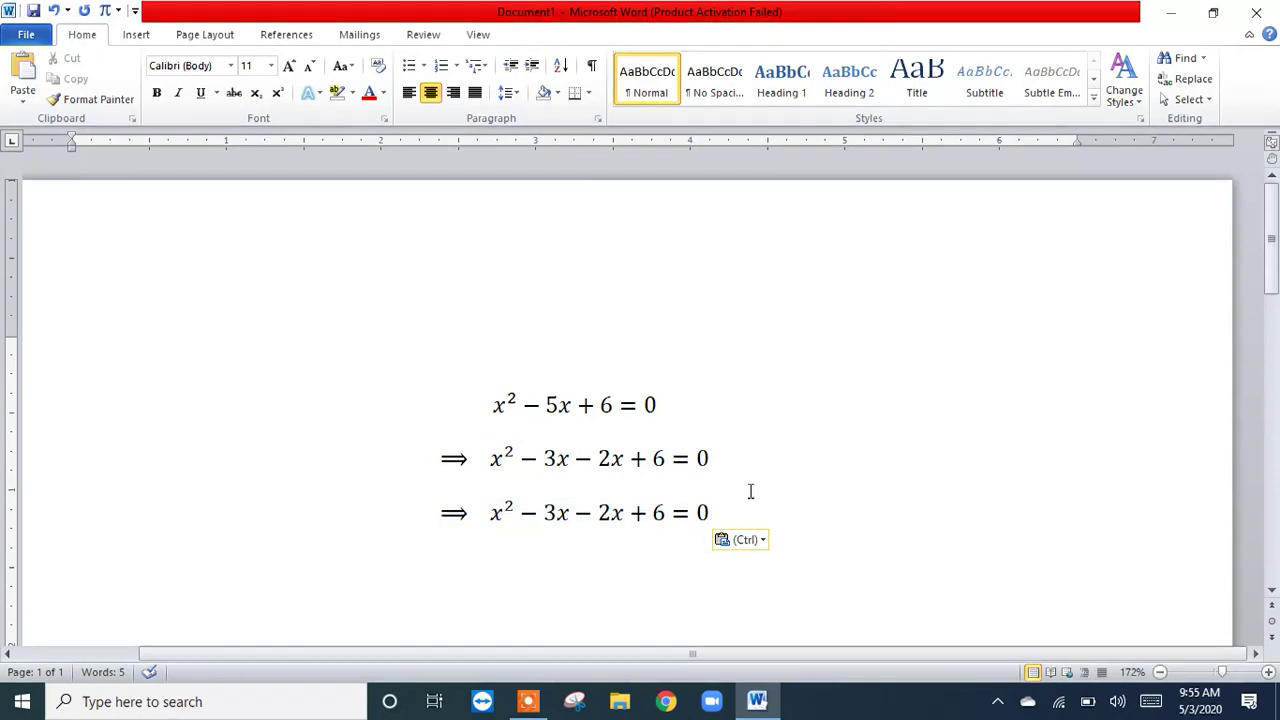
Step: Copy the second line's equation ⟹ x² − 3x − 2x + 6 = 0 again and return to the empty line below
left_click(1273, 594)
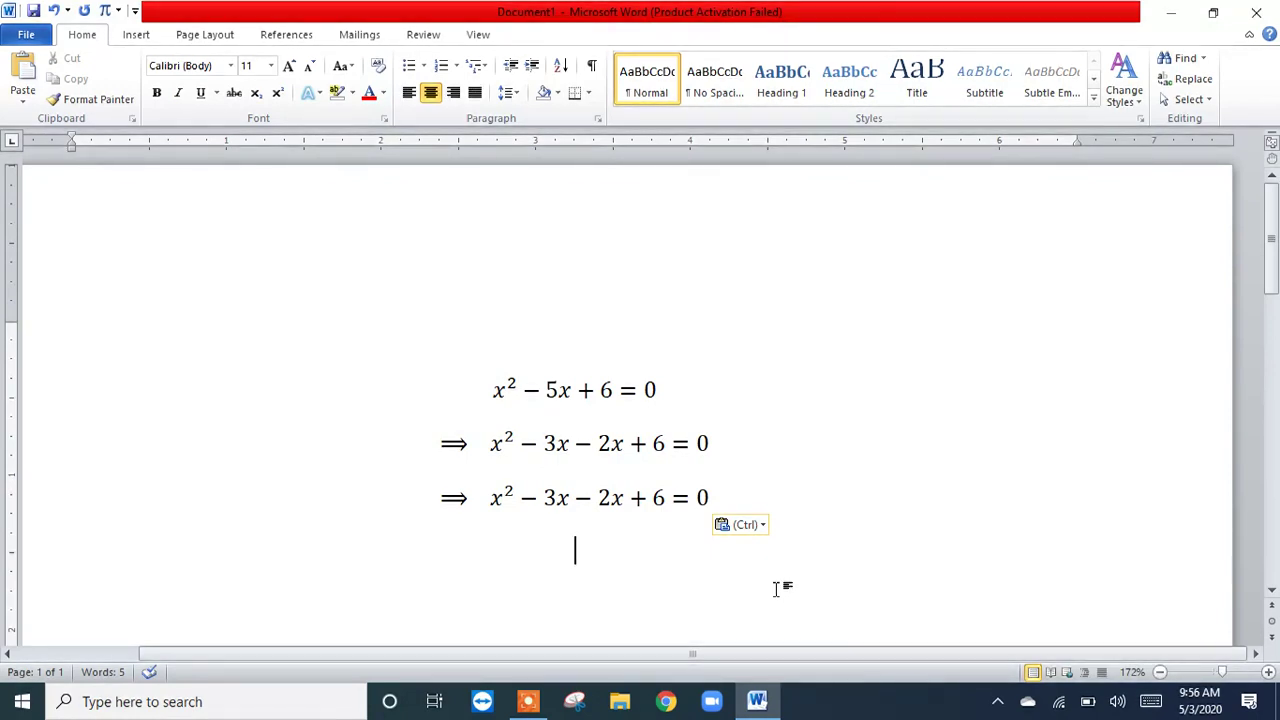
left_click_drag(709, 443, 463, 440)
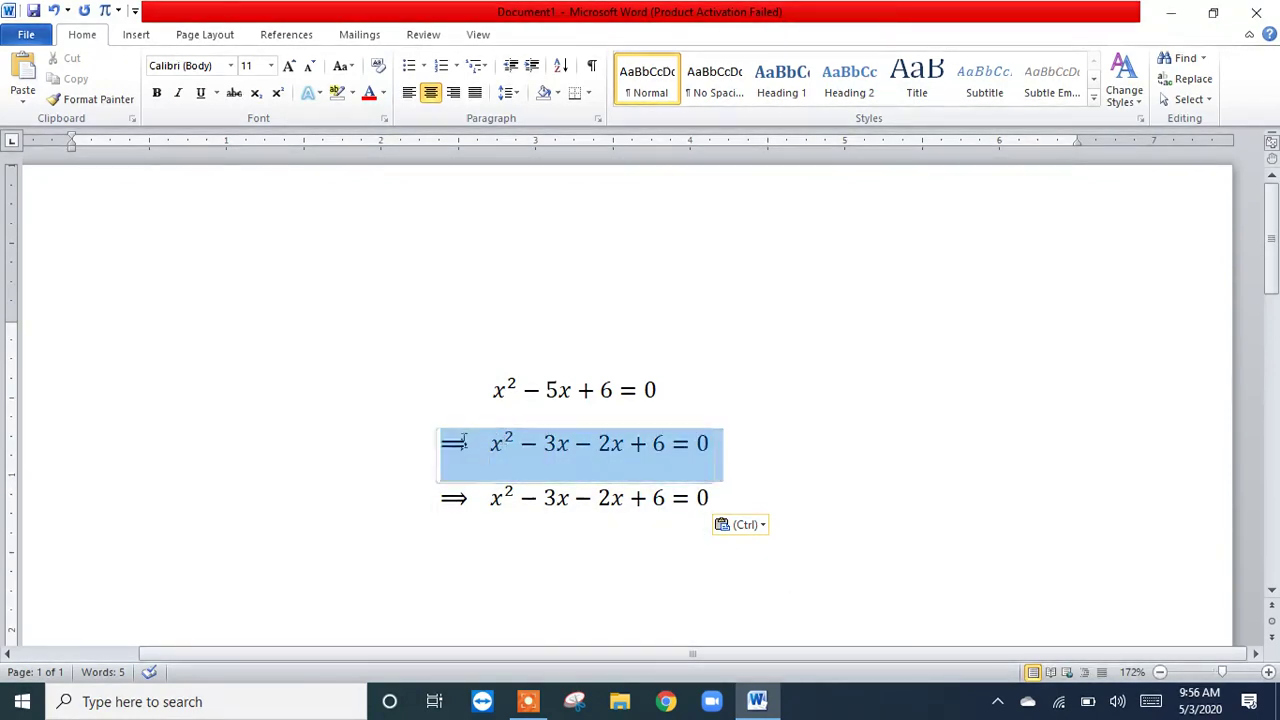
left_click(802, 470)
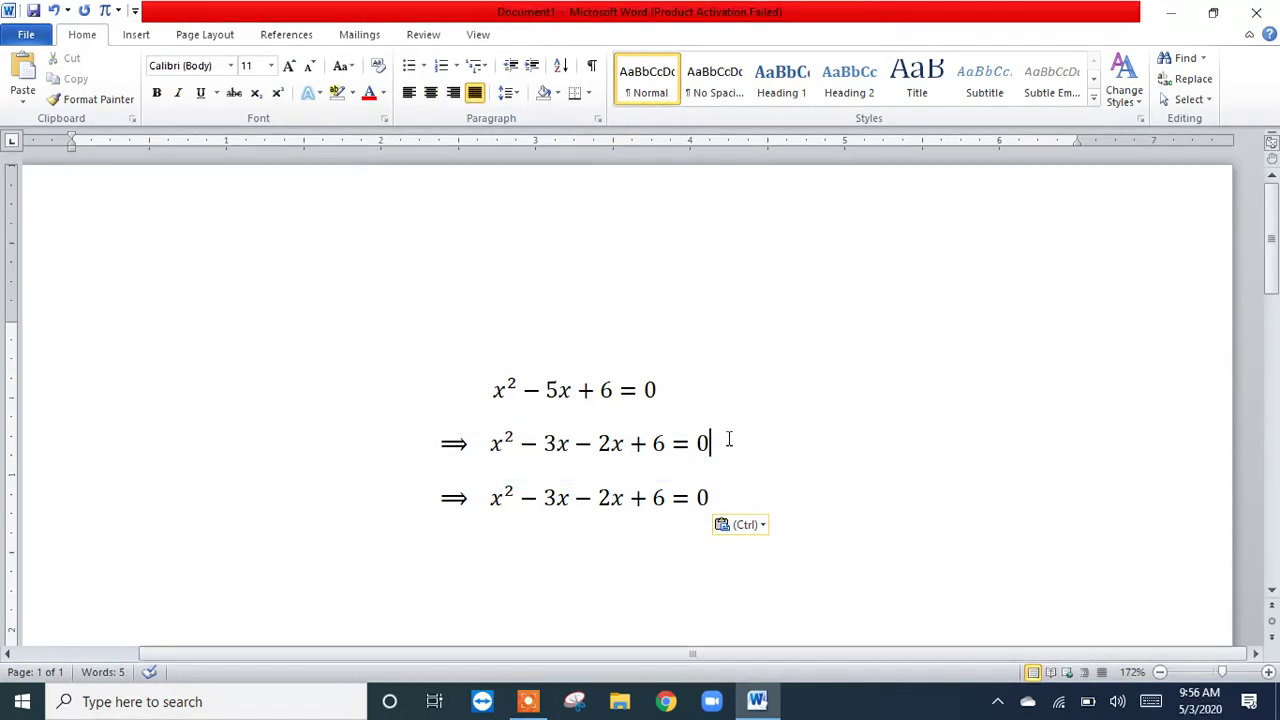
left_click_drag(608, 453, 477, 443)
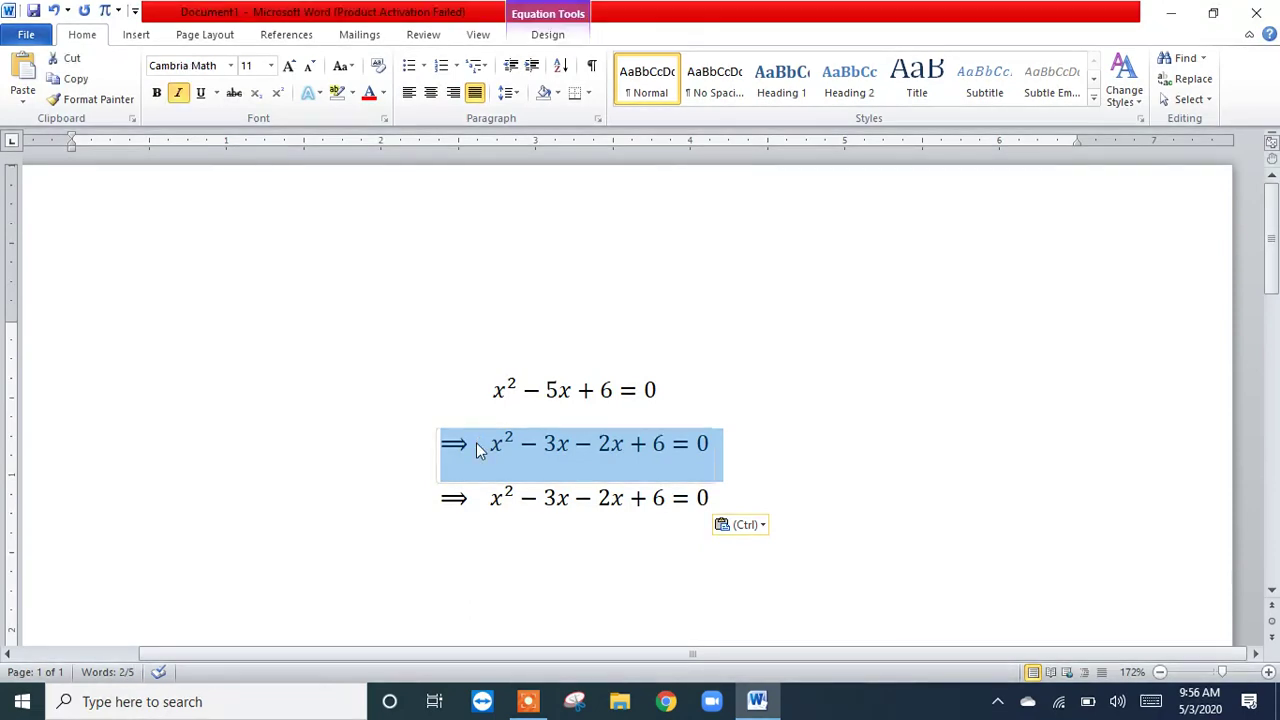
right_click(476, 442)
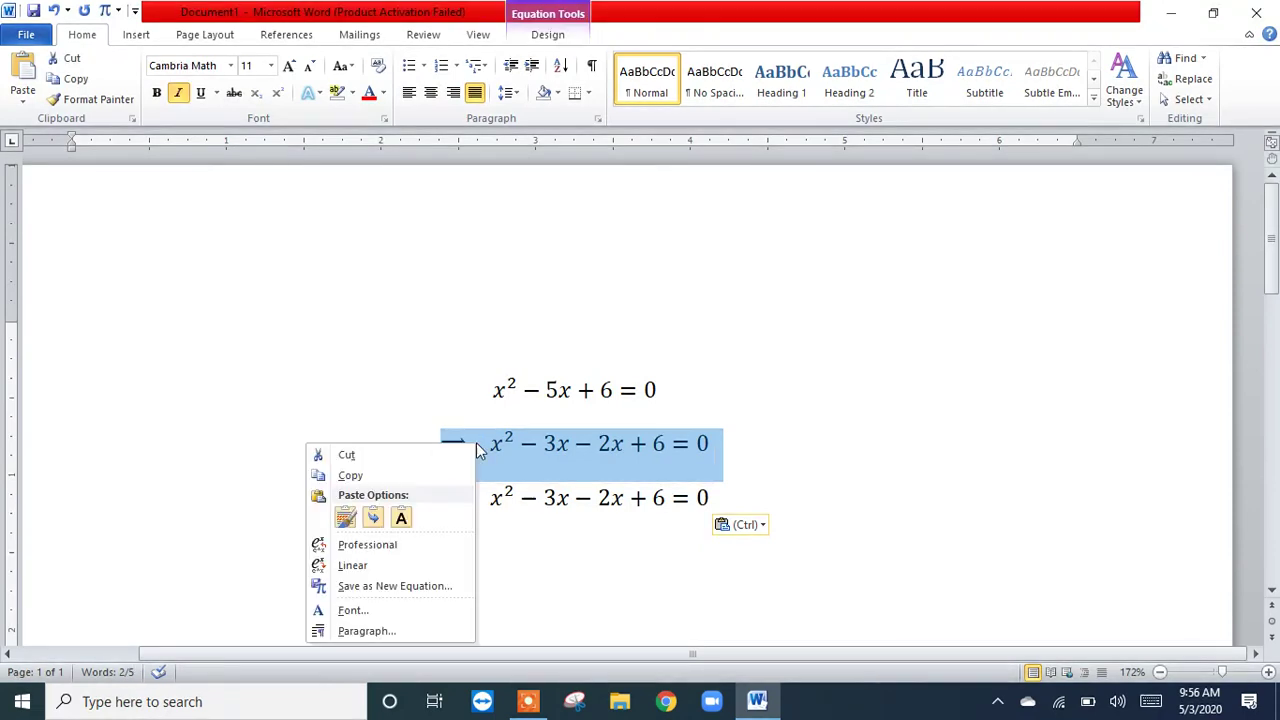
left_click(387, 478)
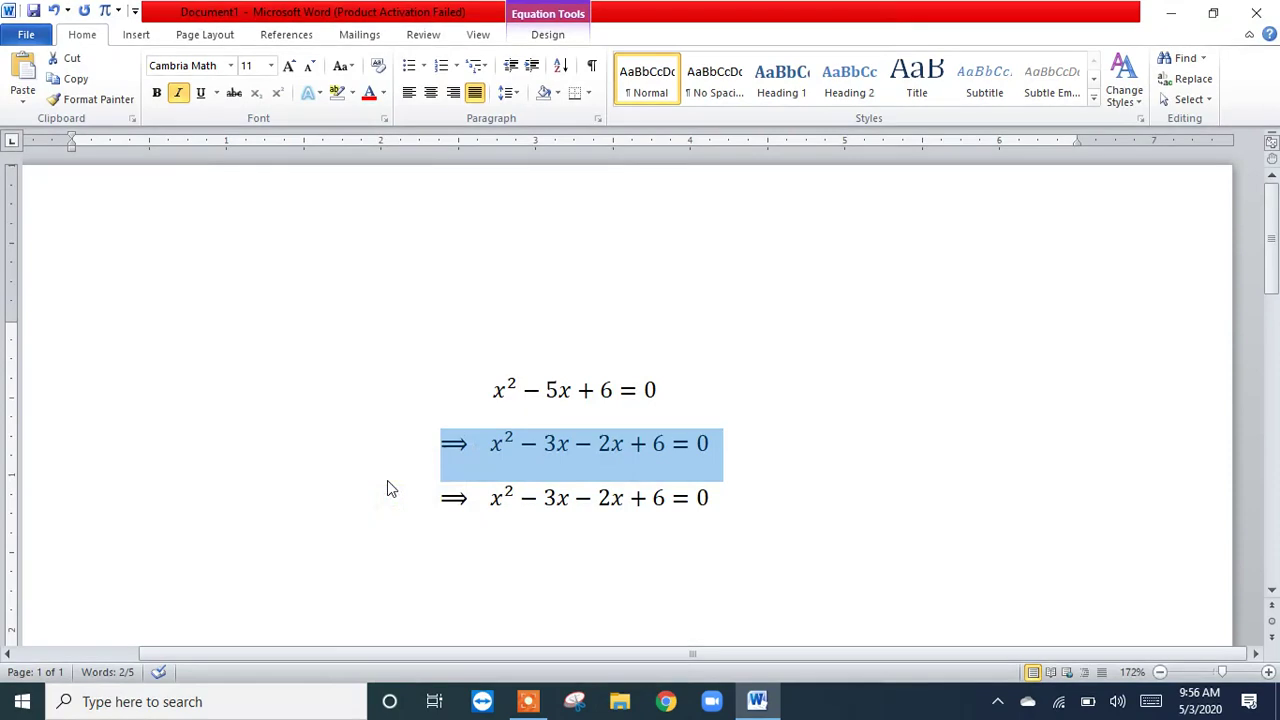
left_click(742, 548)
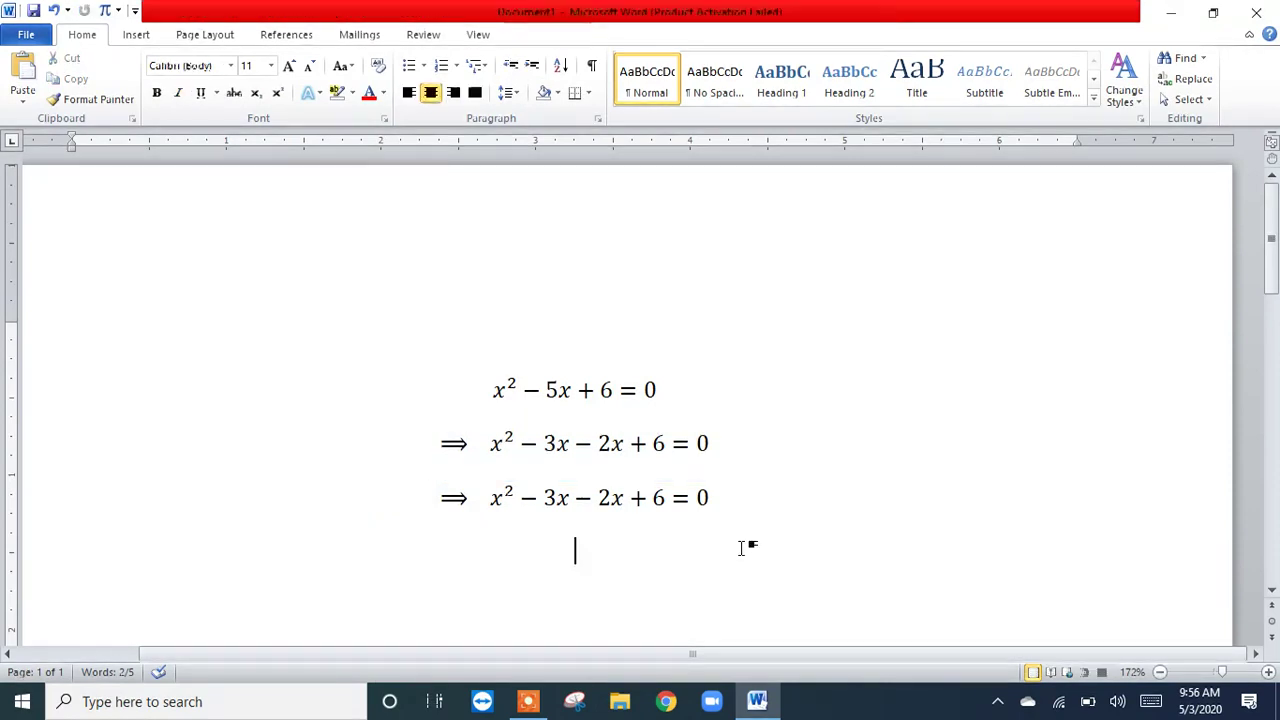
Step: In the third line's equation, replace x² − 3x with the factored term x(x − 3)
left_click(495, 500)
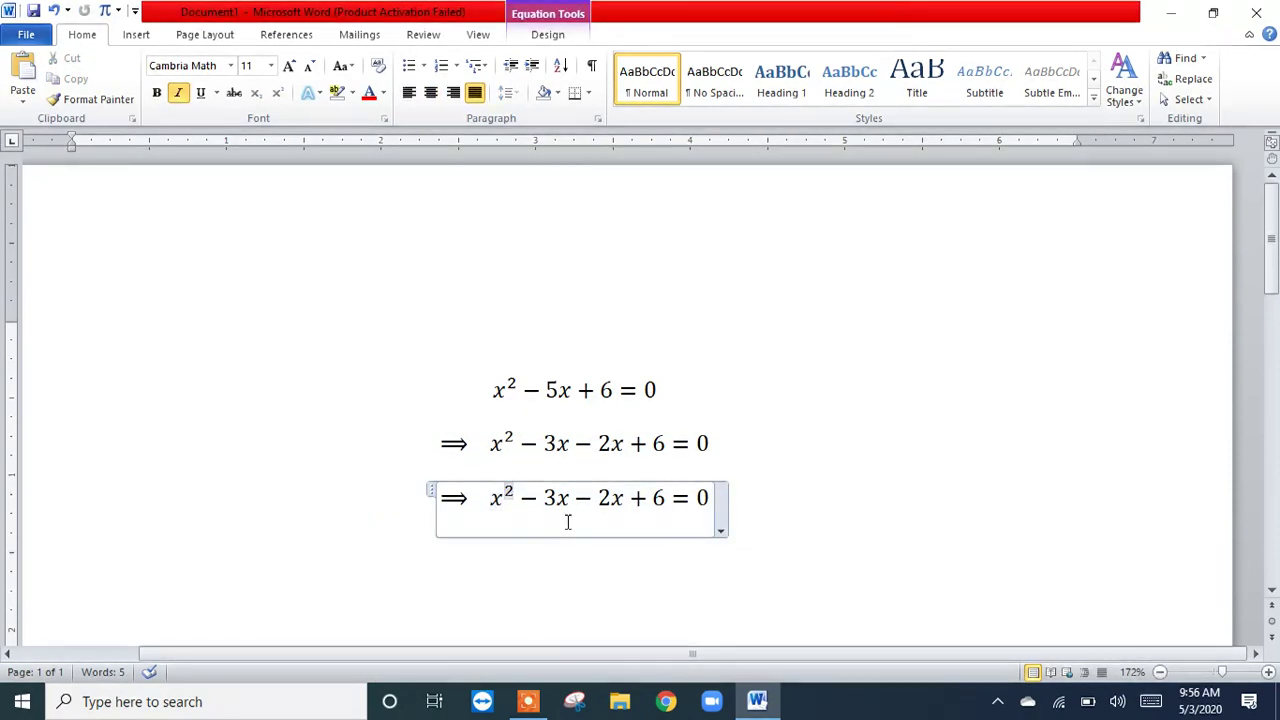
key("BackSpace")
key("BackSpace")
type("x")
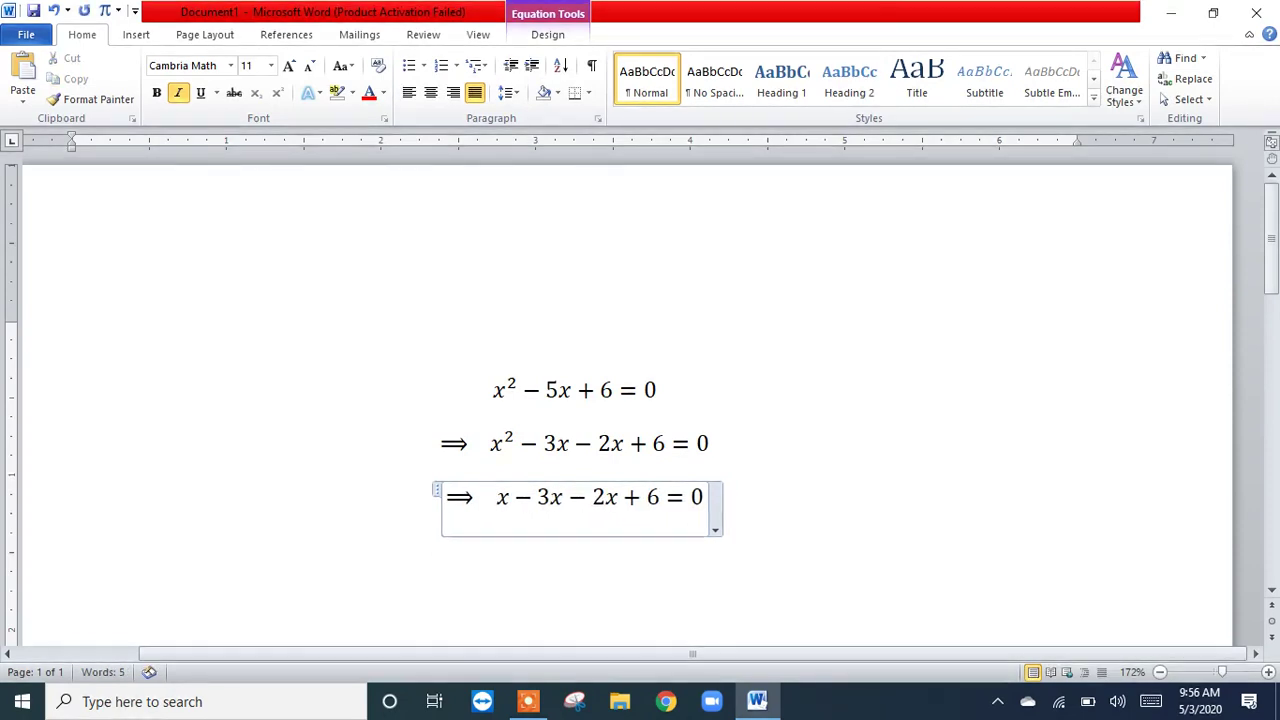
type("(x")
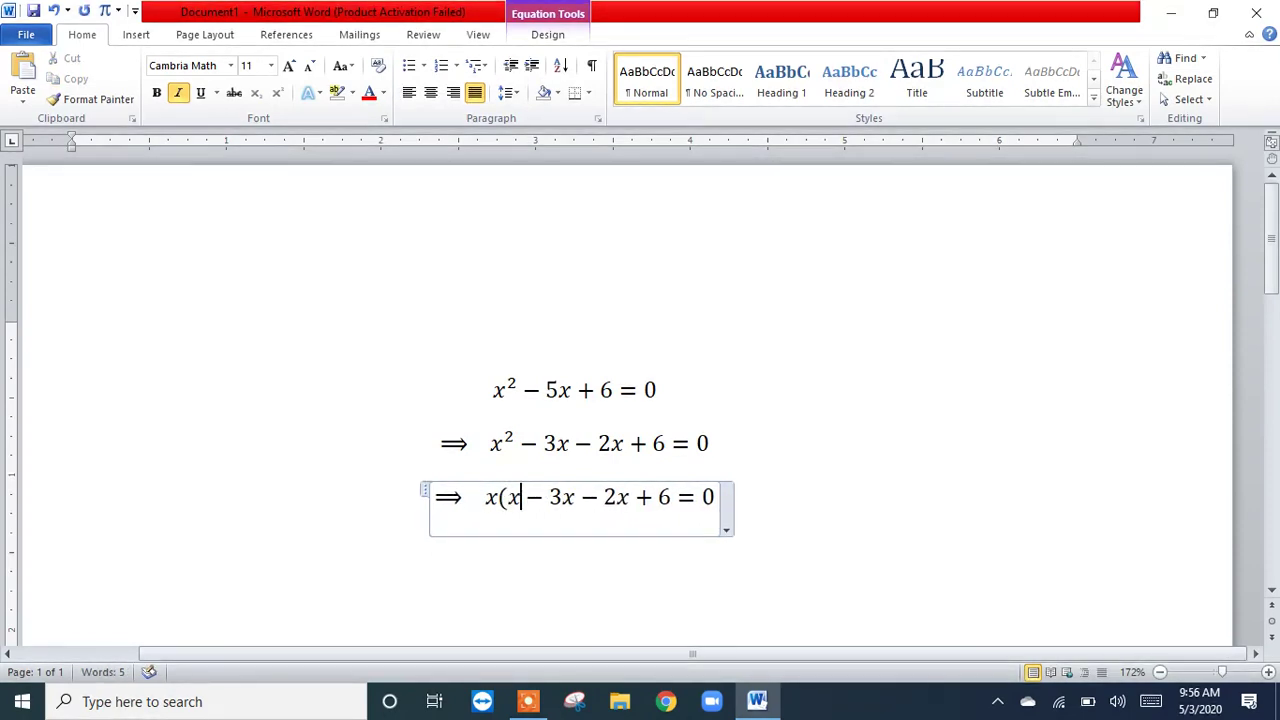
left_click(567, 521)
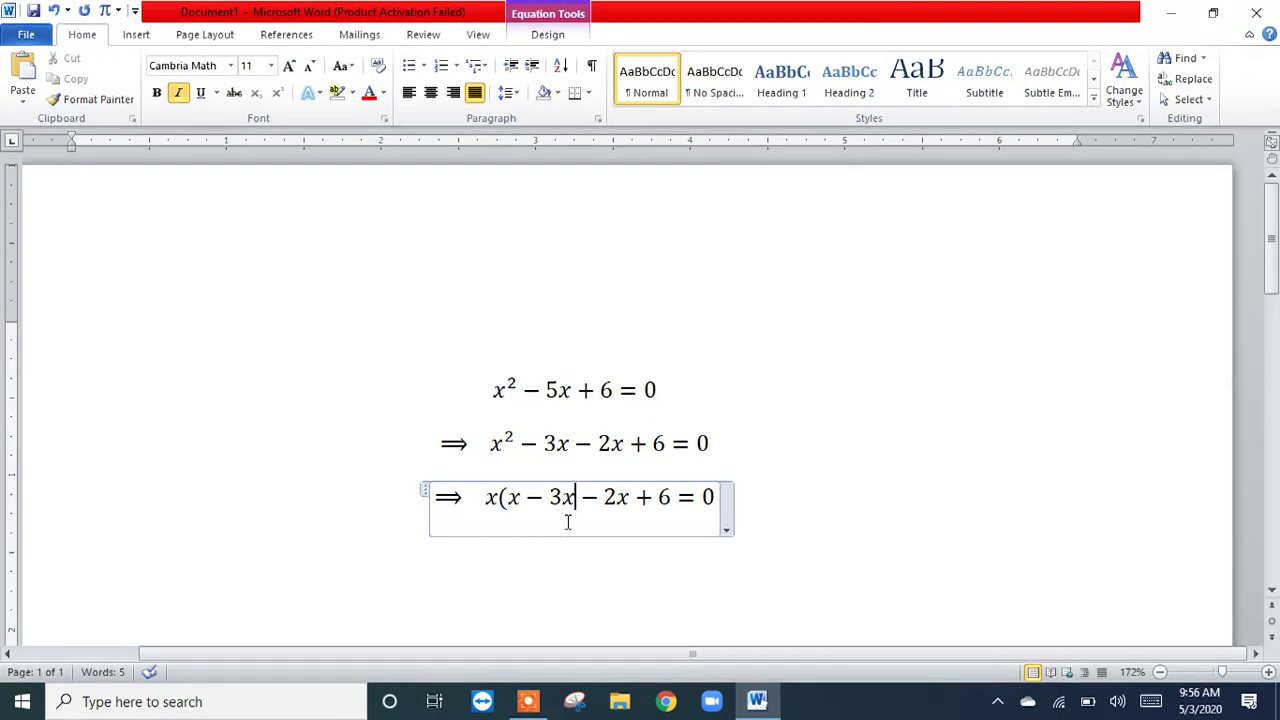
key("BackSpace")
type(")")
Step: Replace 2x + 6 in the third line with 2(x − 3), so the equation reads x(x − 3) − 2(x − 3) = 0
key("Right")
key("Right")
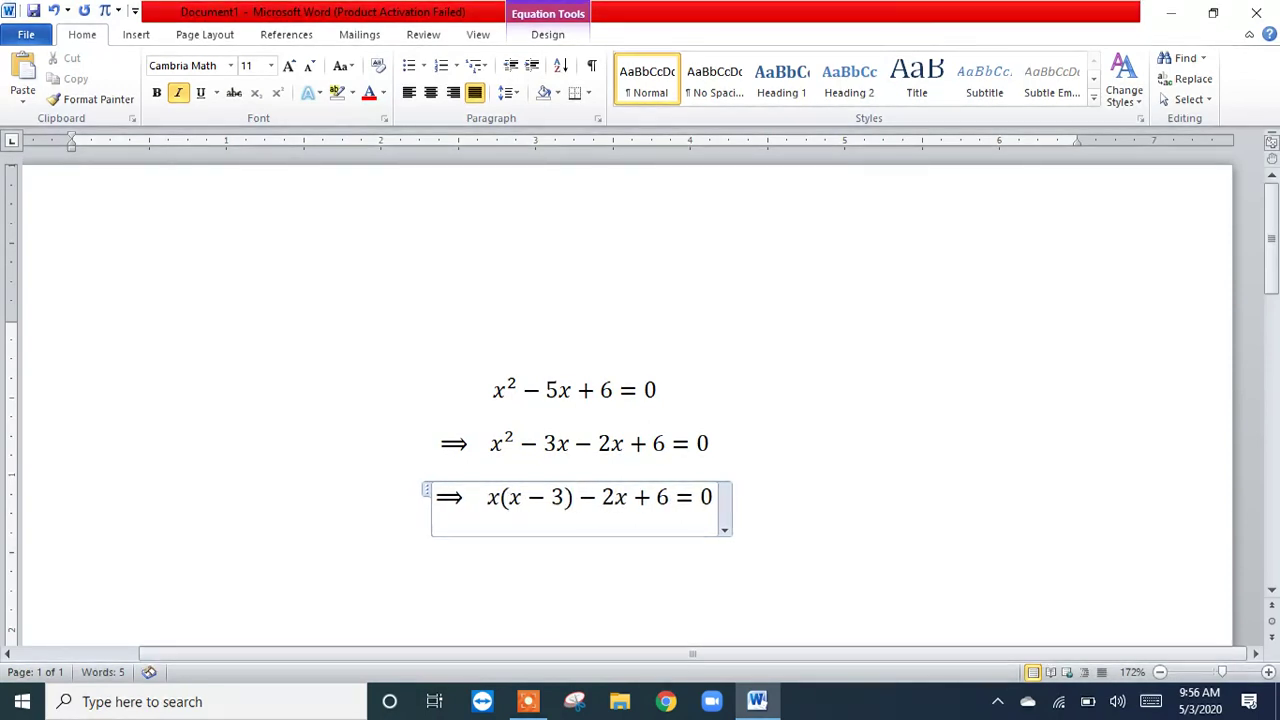
key("Right")
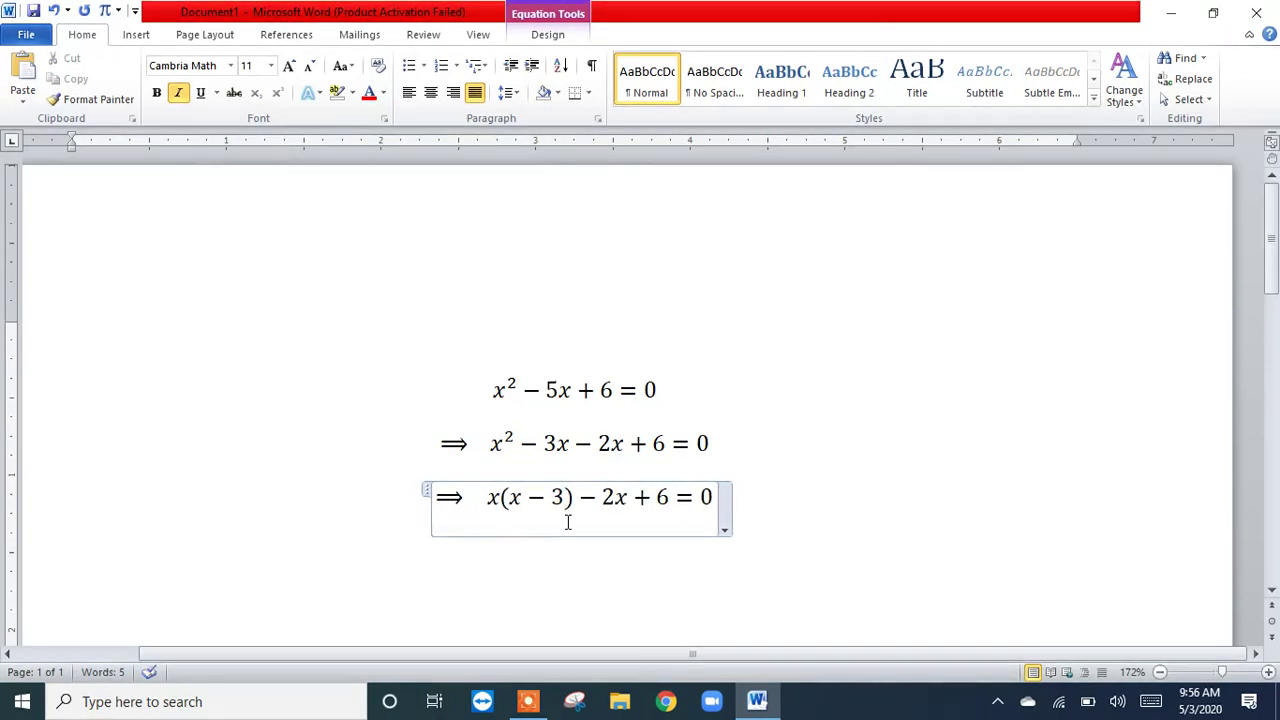
key("BackSpace")
type("(")
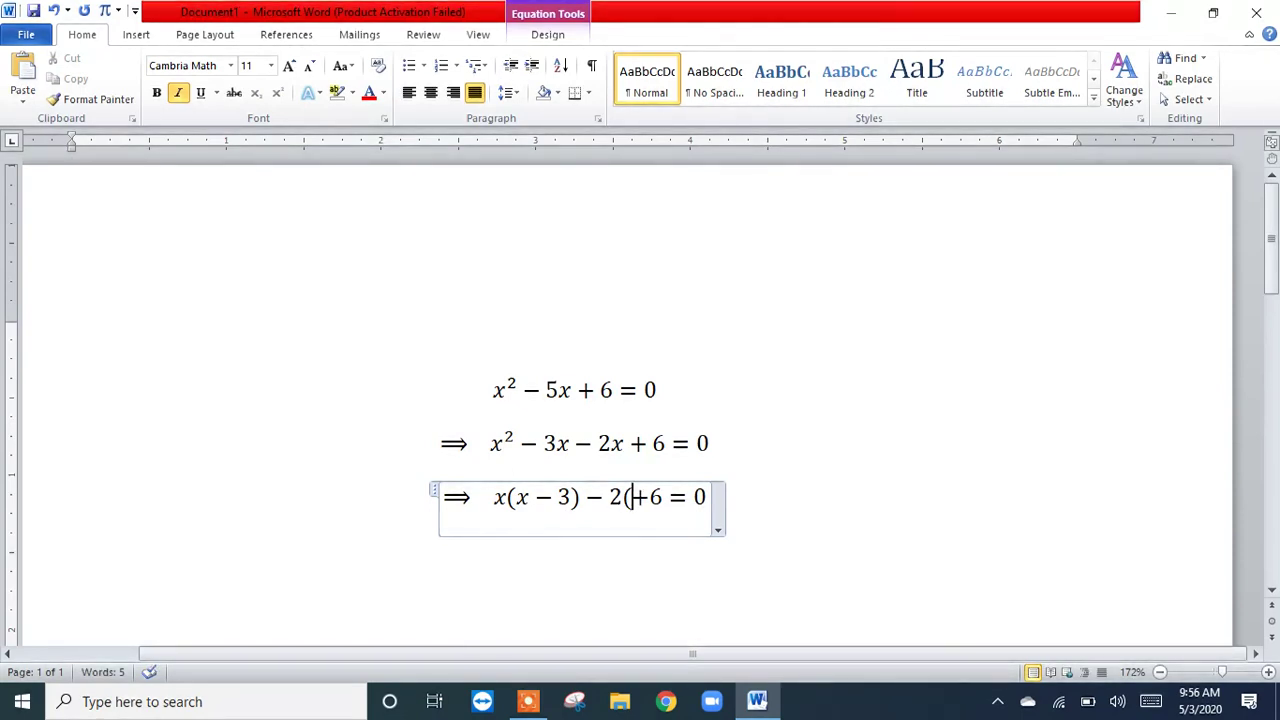
type("x")
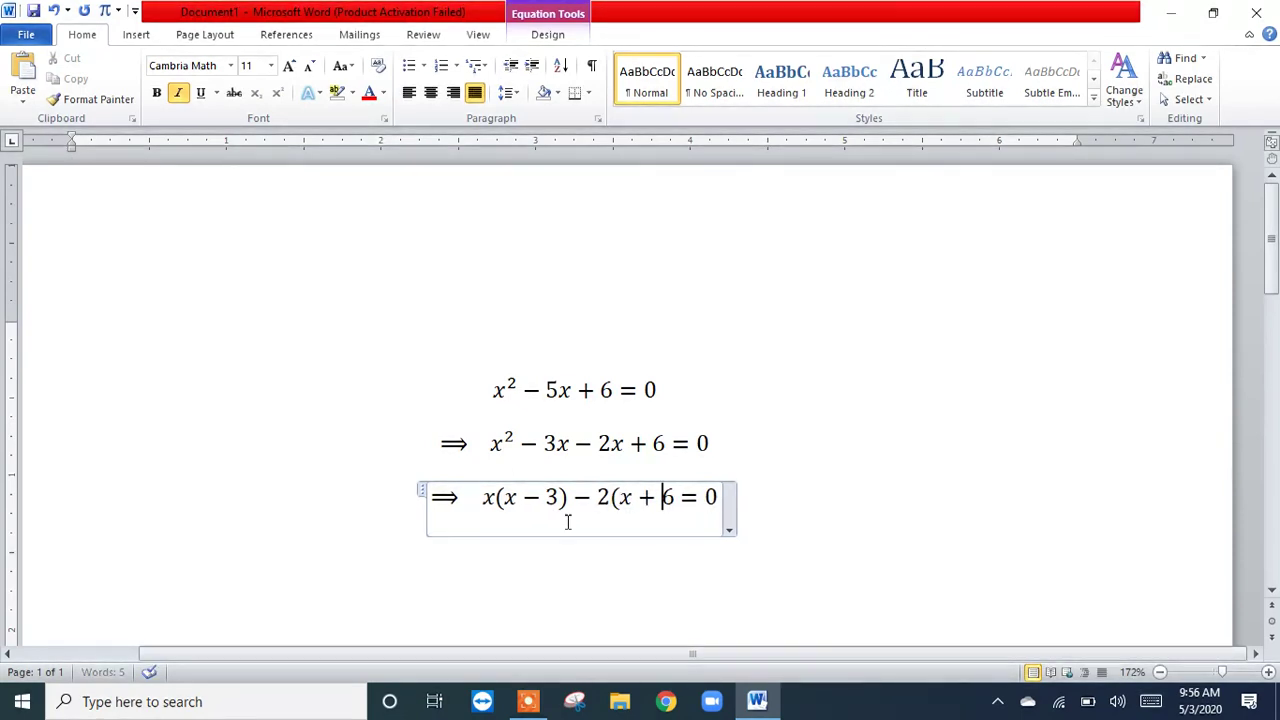
key("Right")
key("BackSpace")
key("BackSpace")
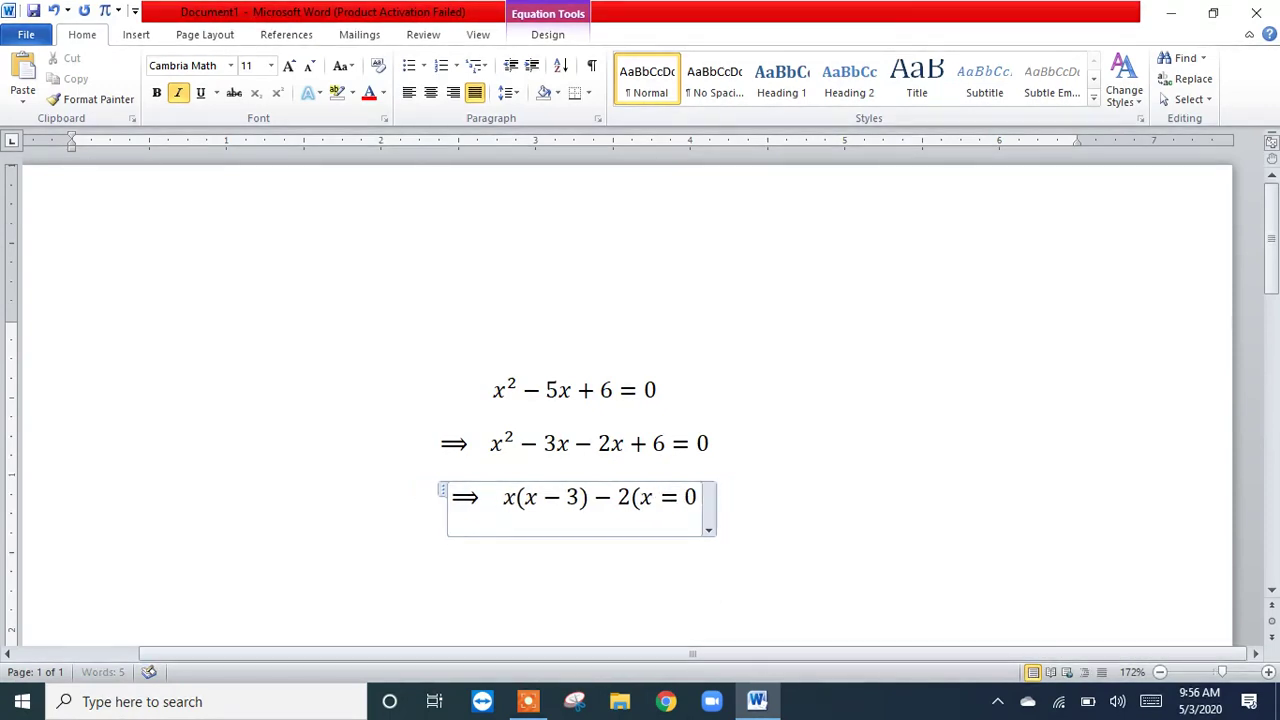
type("-")
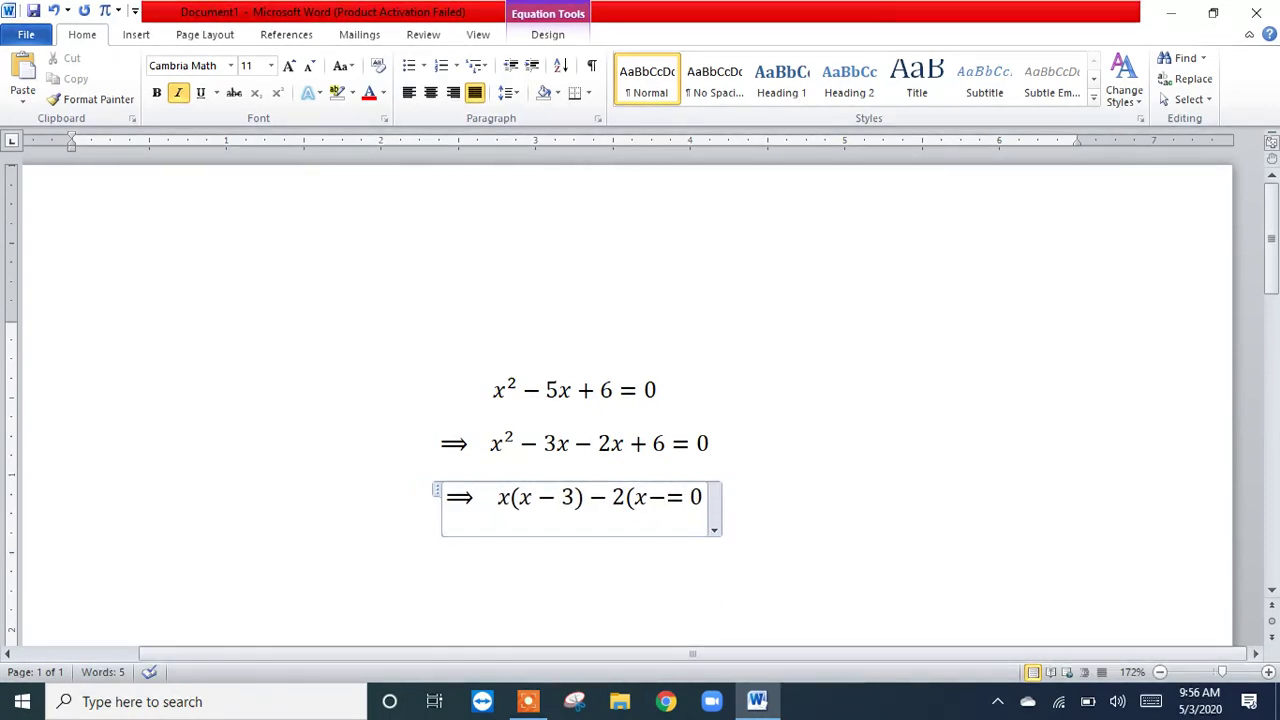
type("3)")
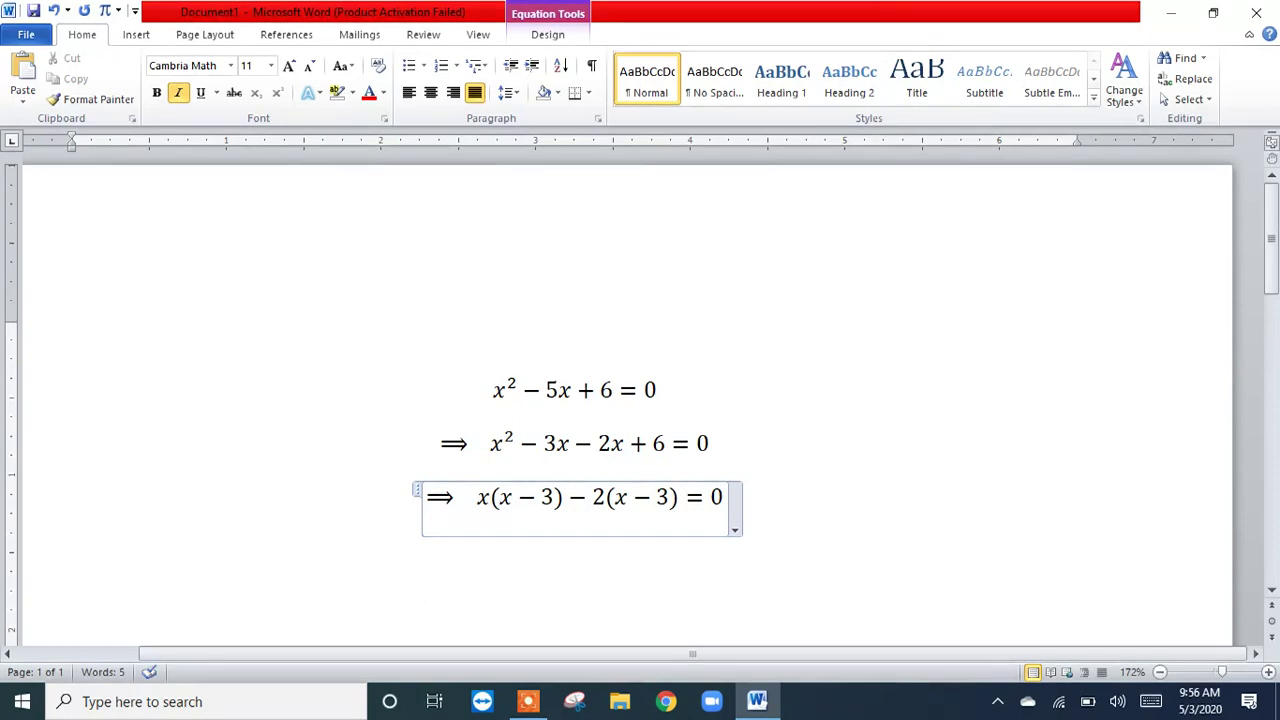
left_click(825, 545)
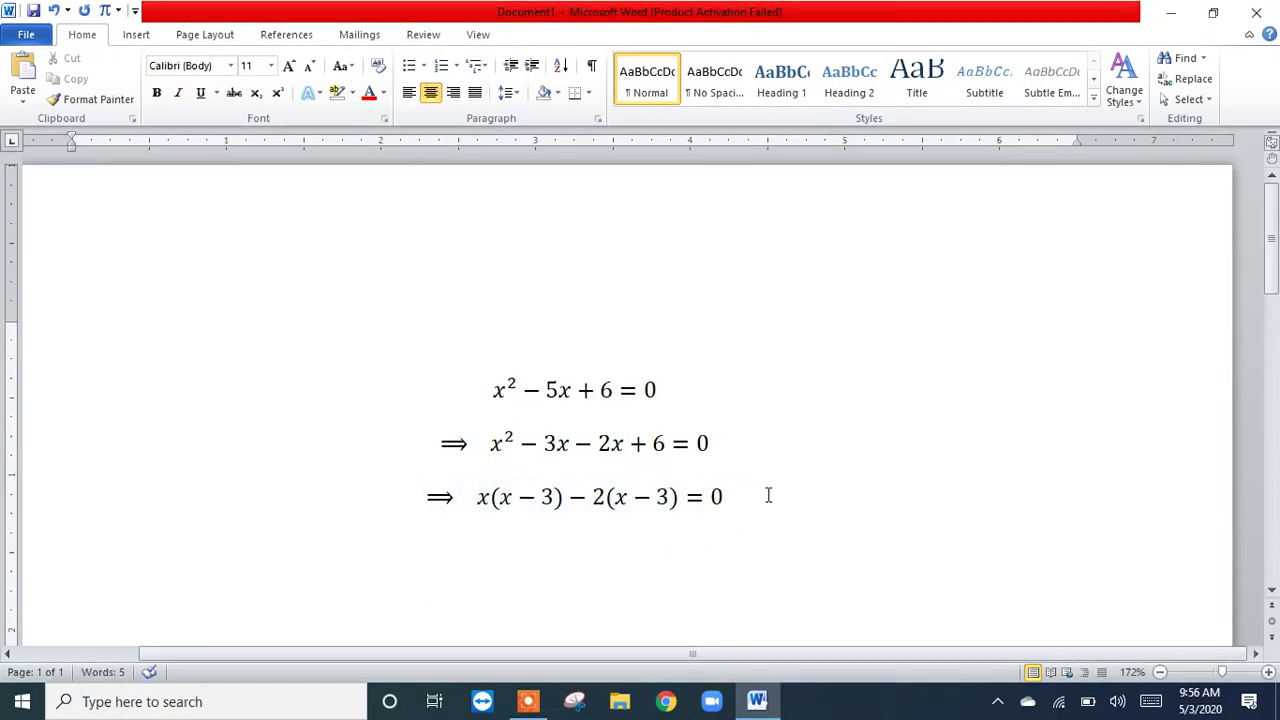
Step: Copy the equation ⟹ x(x − 3) − 2(x − 3) = 0, paste it on the line below and start a new line
left_click_drag(736, 497, 420, 495)
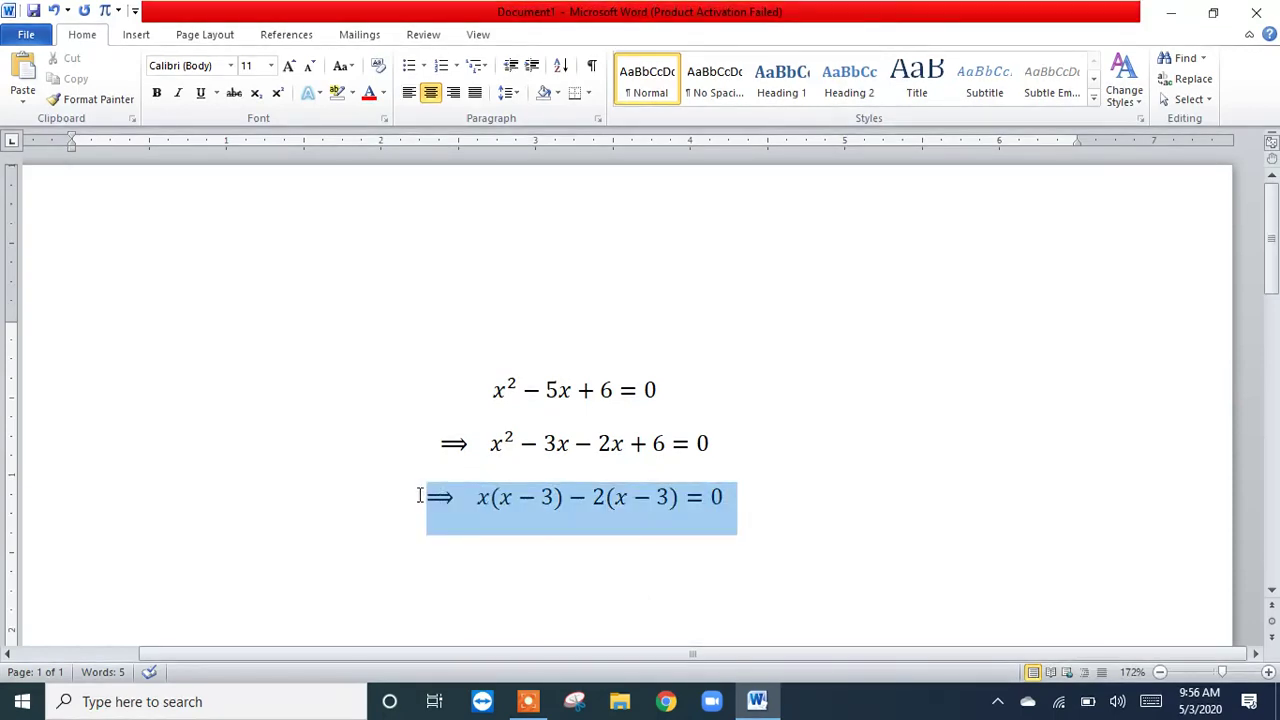
left_click(420, 495)
left_click_drag(734, 500, 432, 505)
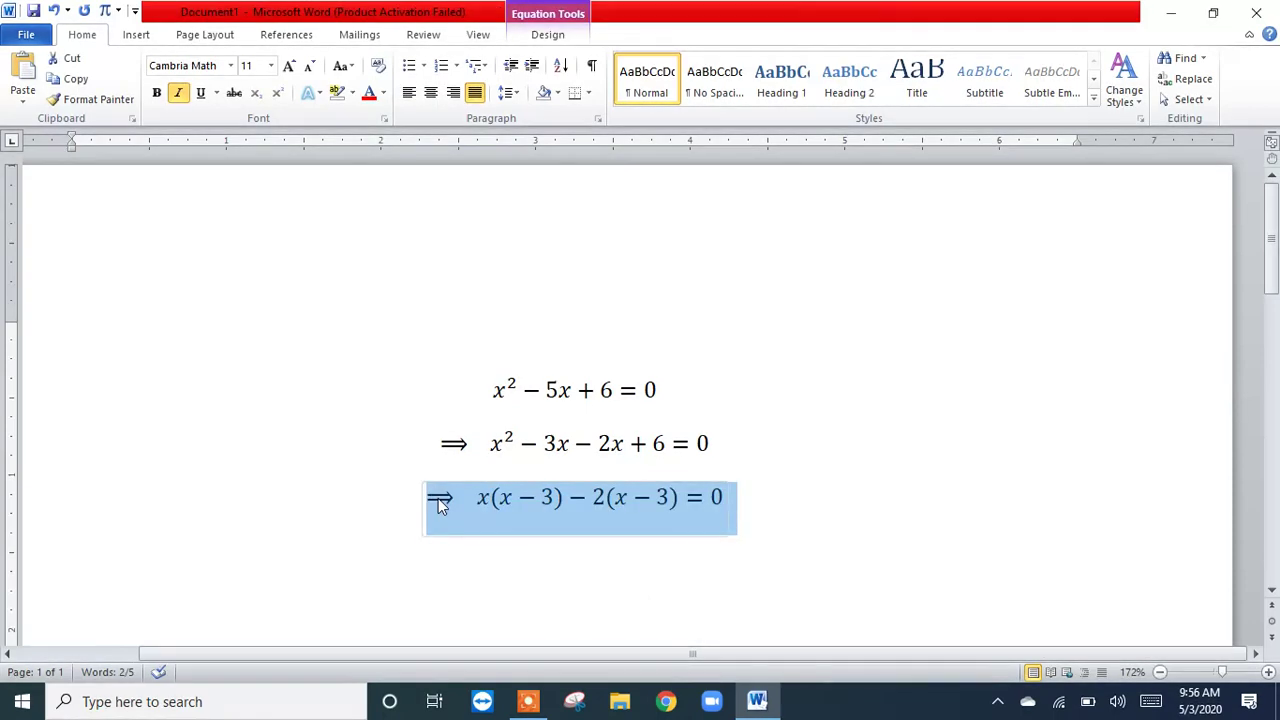
right_click(438, 500)
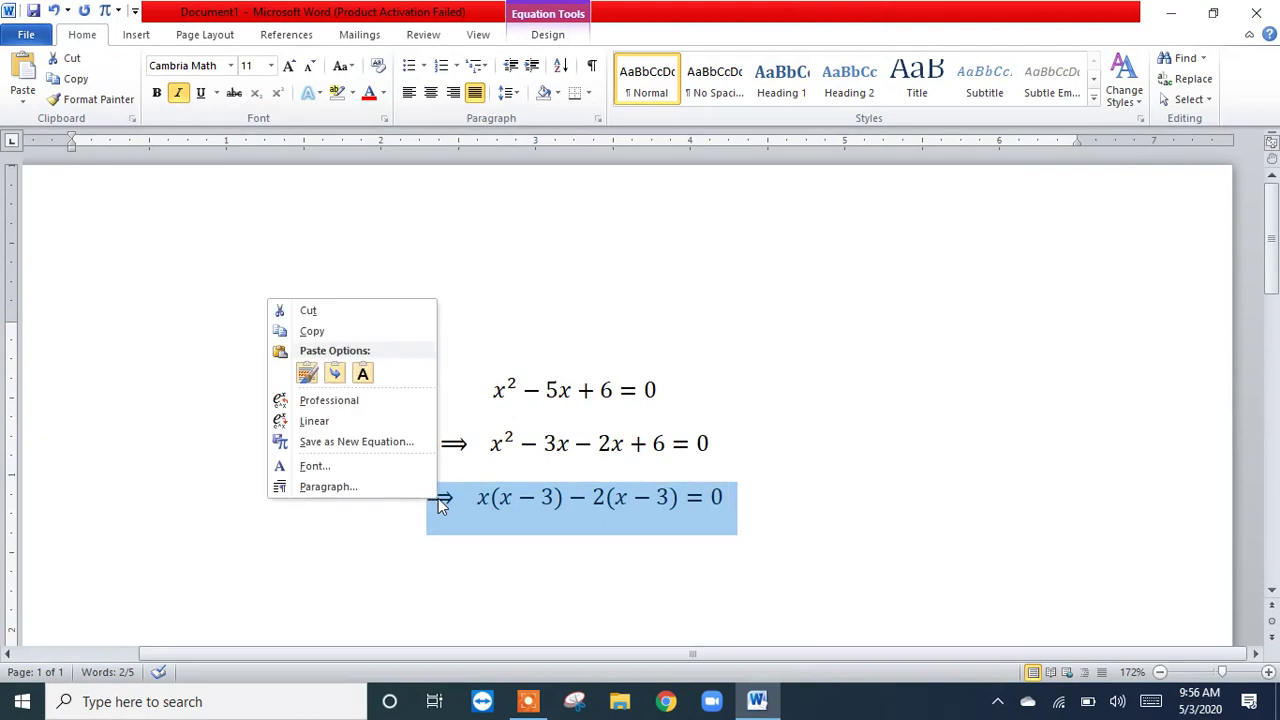
left_click(347, 328)
left_click(560, 573)
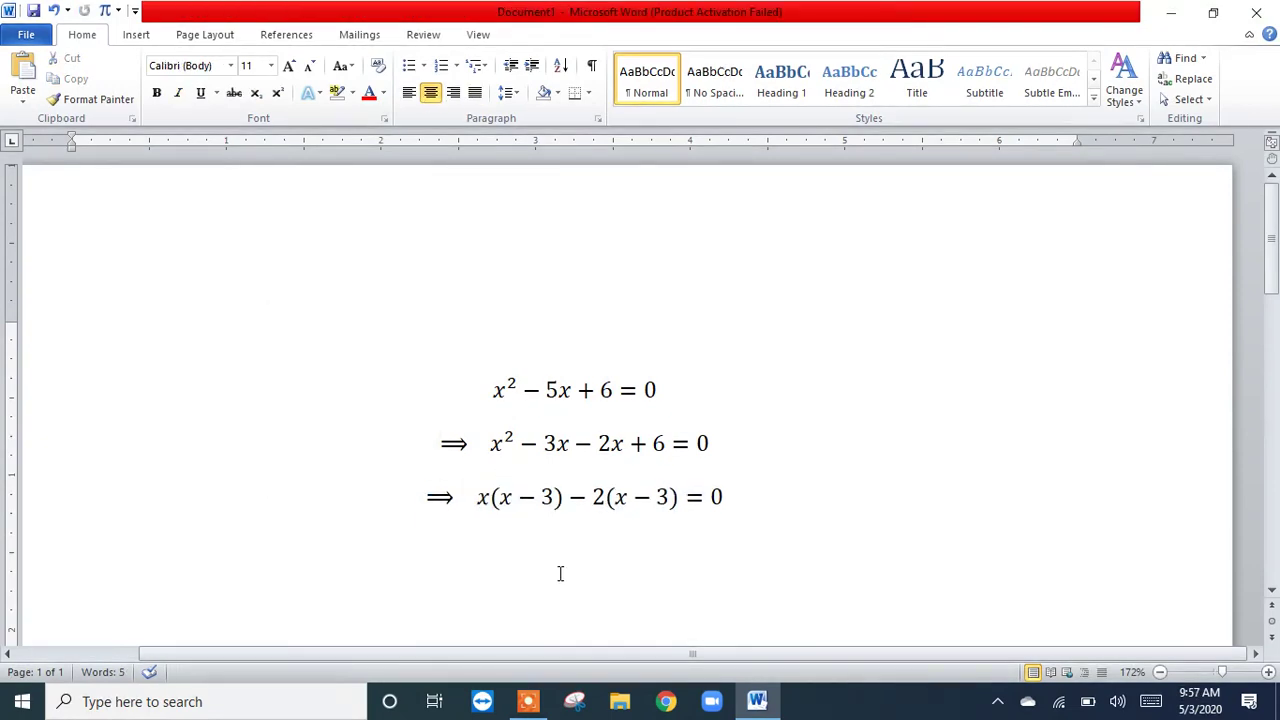
key("ctrl+v")
key("Return")
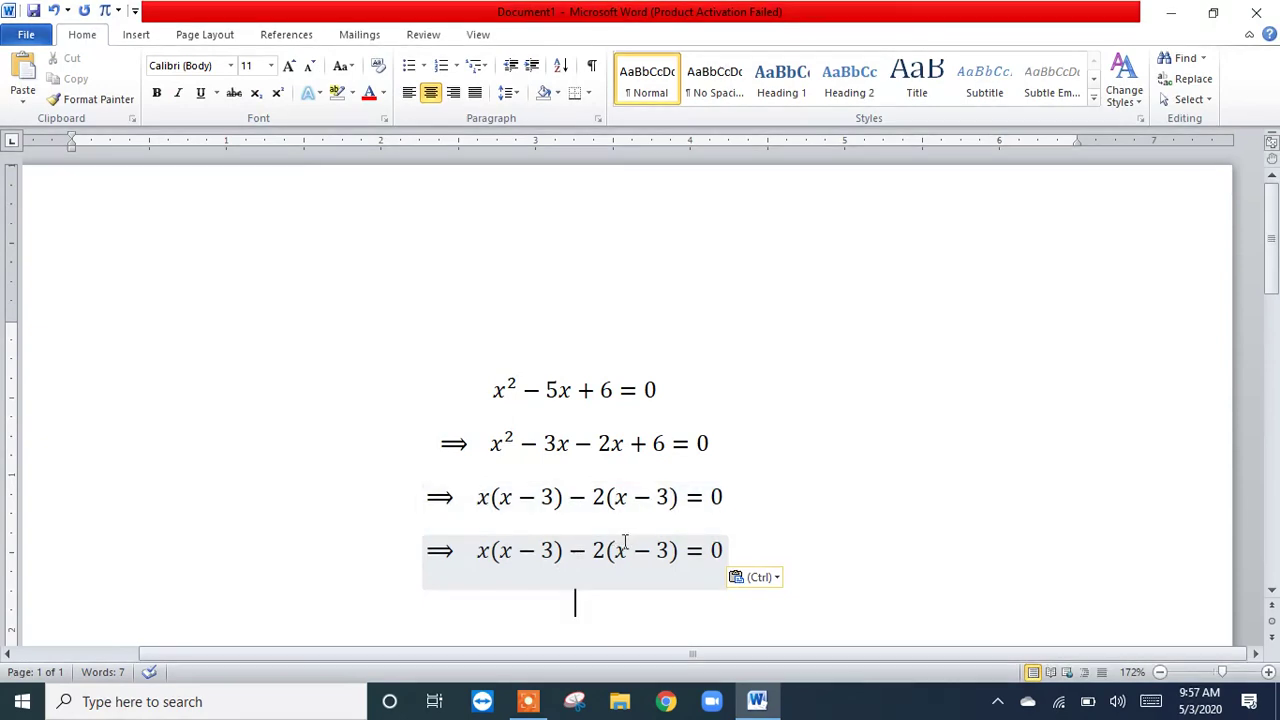
Step: Rewrite the pasted fourth line as (x − 3)(x − 2) = 0, removing the − 2 and leading x and changing the last 3 to 2
left_click(608, 551)
key("BackSpace")
key("BackSpace")
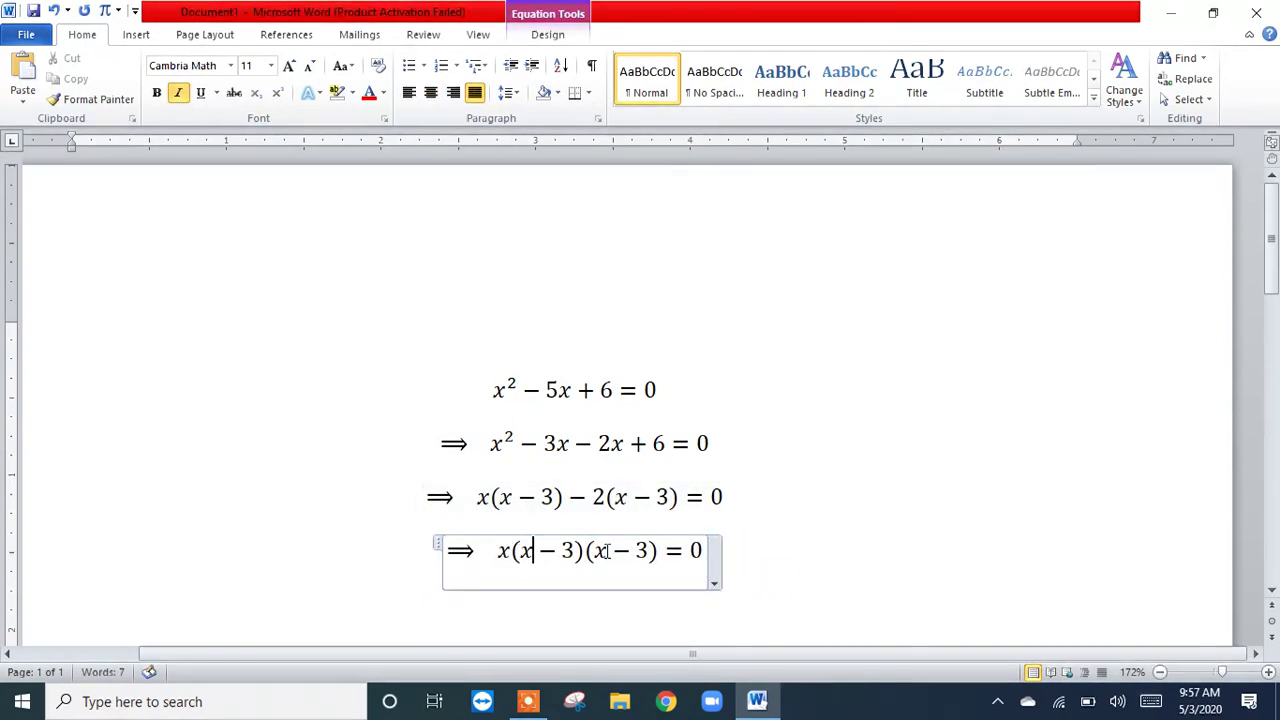
key("Left")
key("Left")
key("Left")
key("Left")
key("Left")
key("BackSpace")
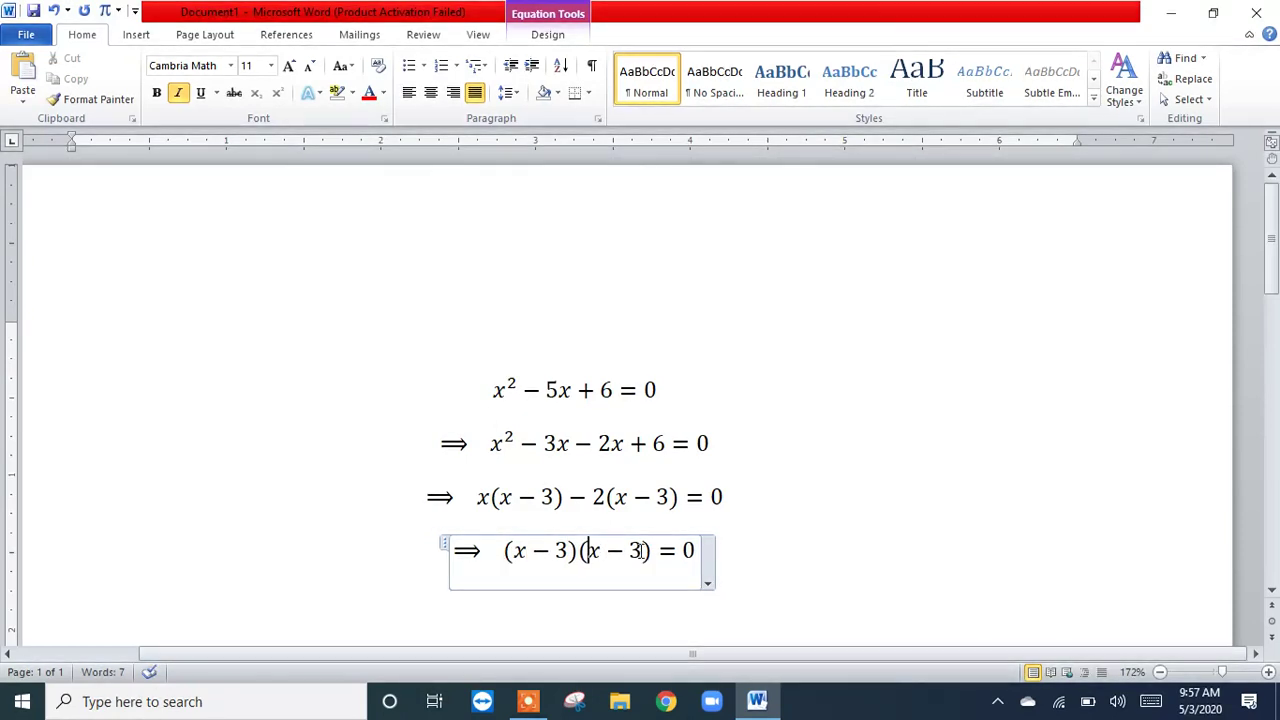
left_click(641, 551)
key("BackSpace")
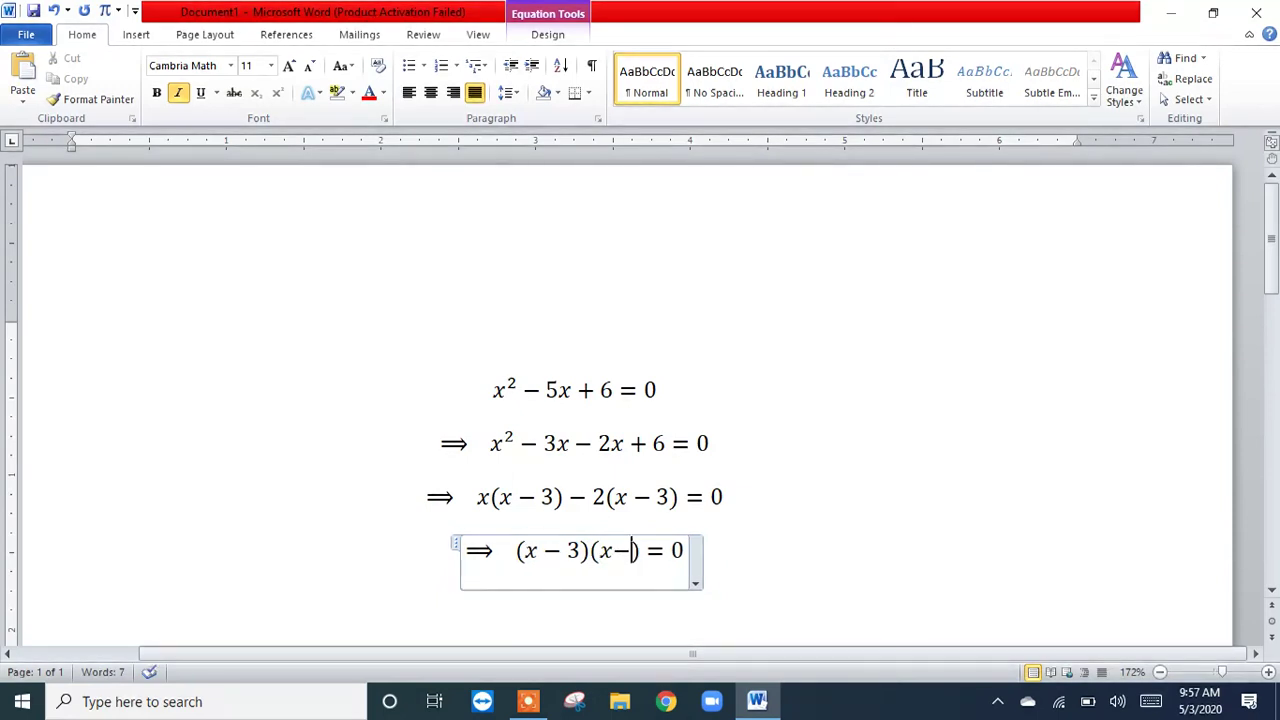
type("2")
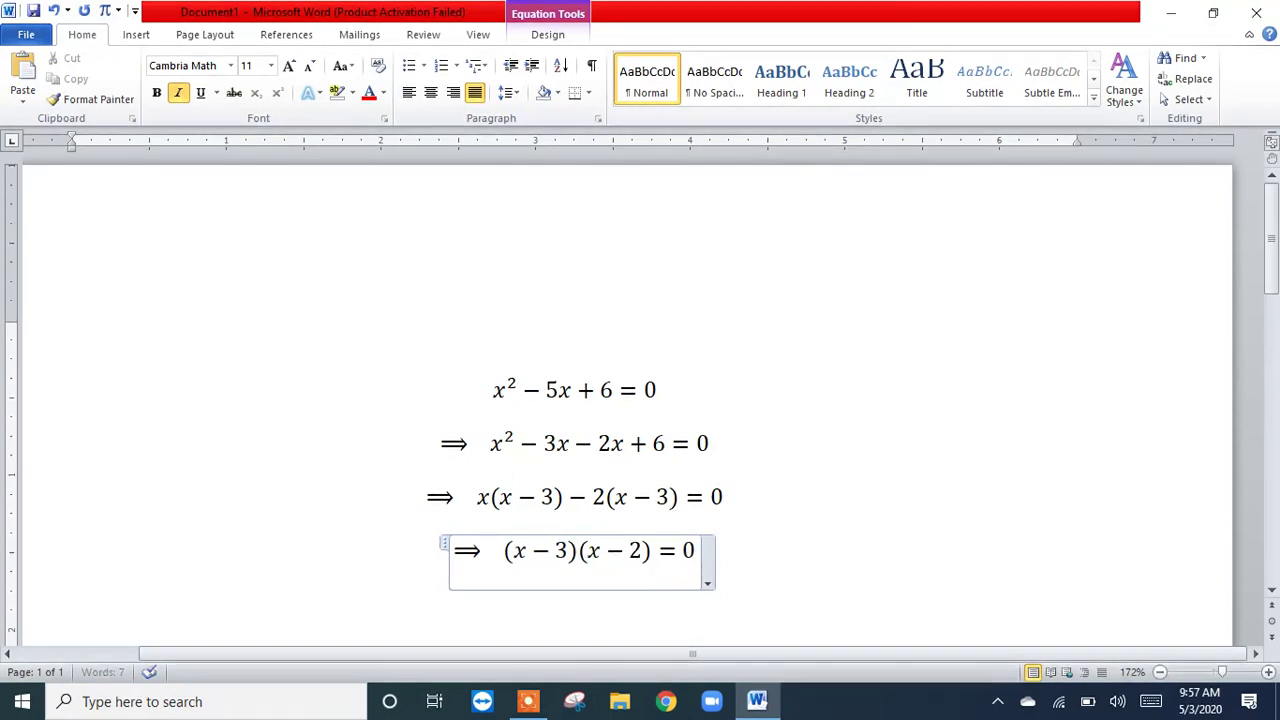
Step: Insert a new equation beside the third line and put the because symbol ∵ from the Geometry set in it
left_click(757, 503)
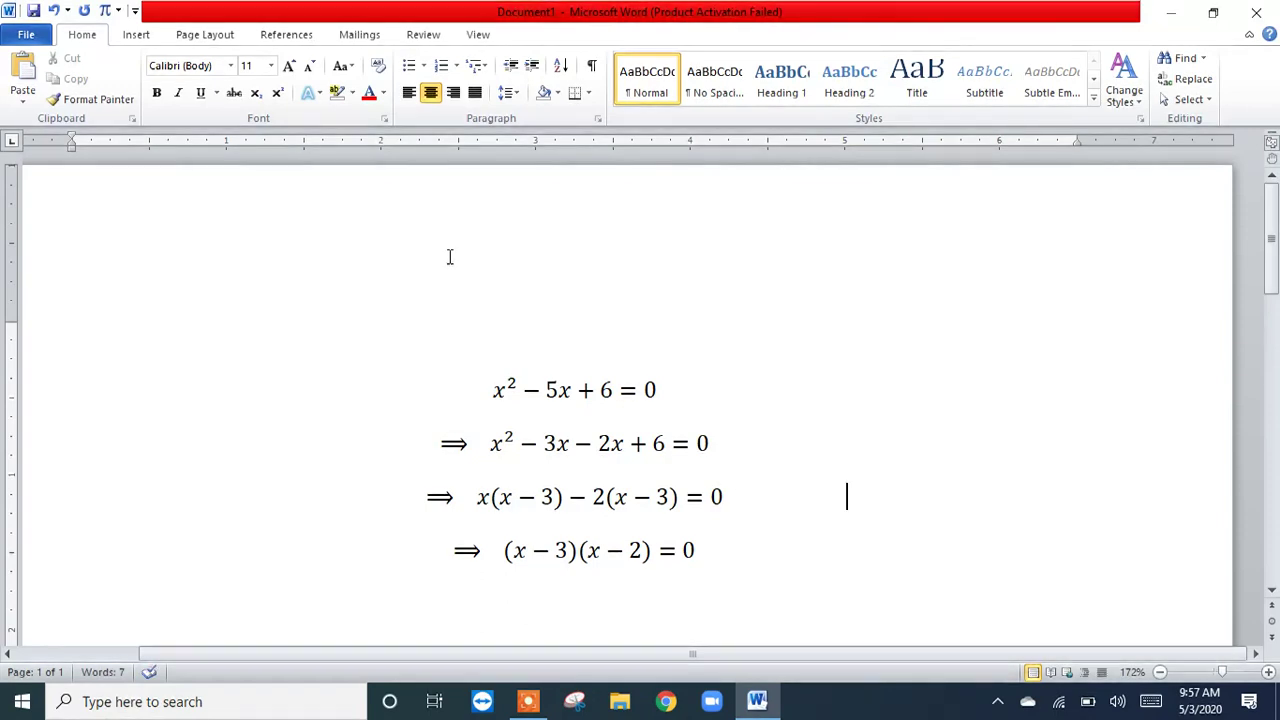
left_click(105, 11)
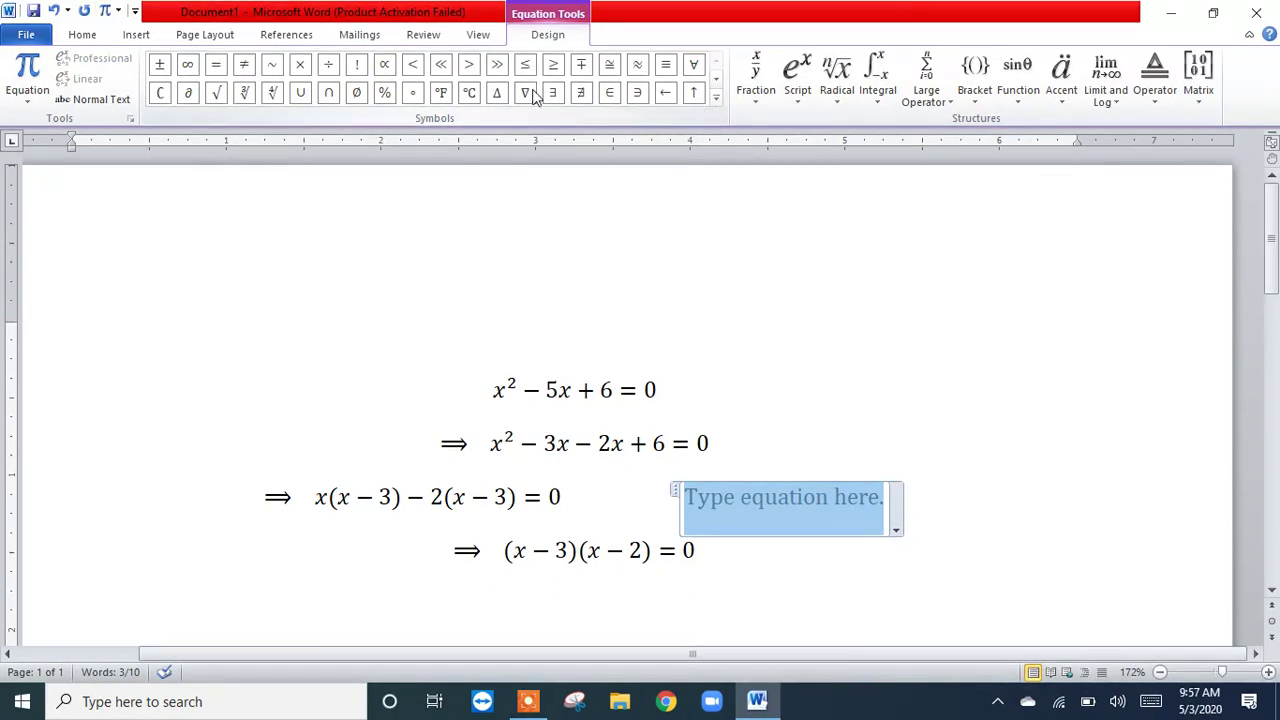
left_click(716, 98)
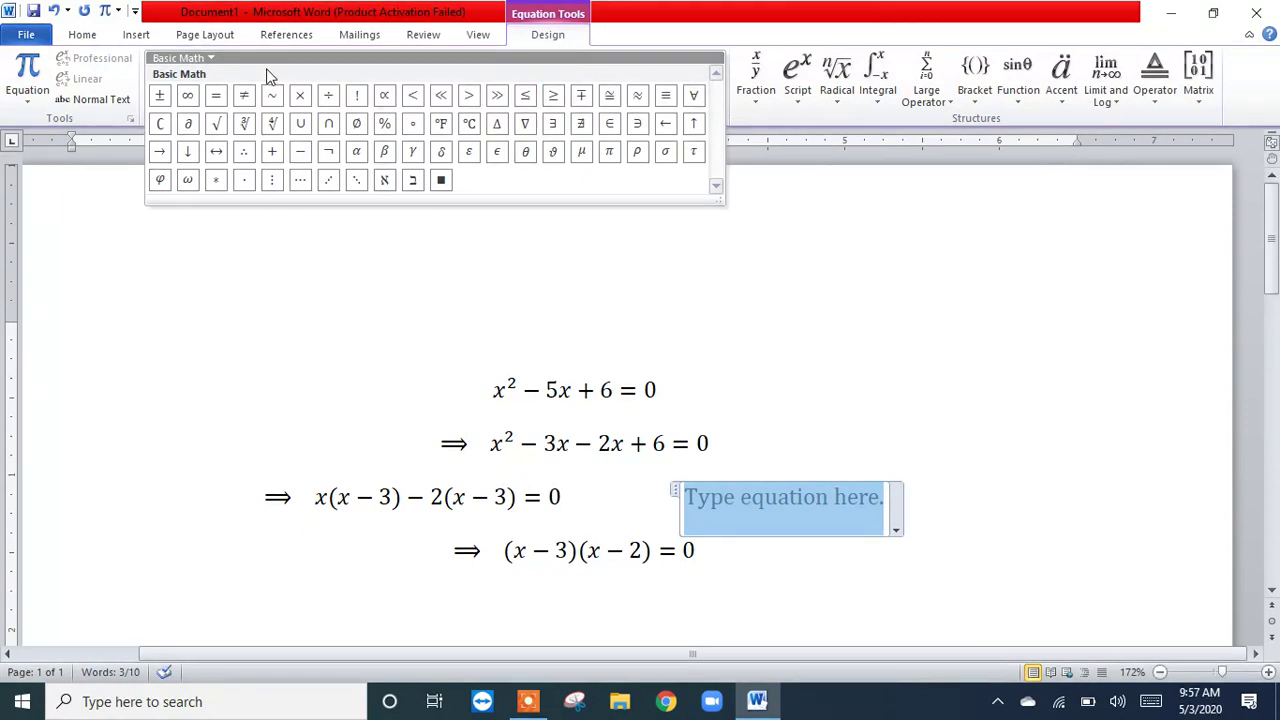
left_click(213, 59)
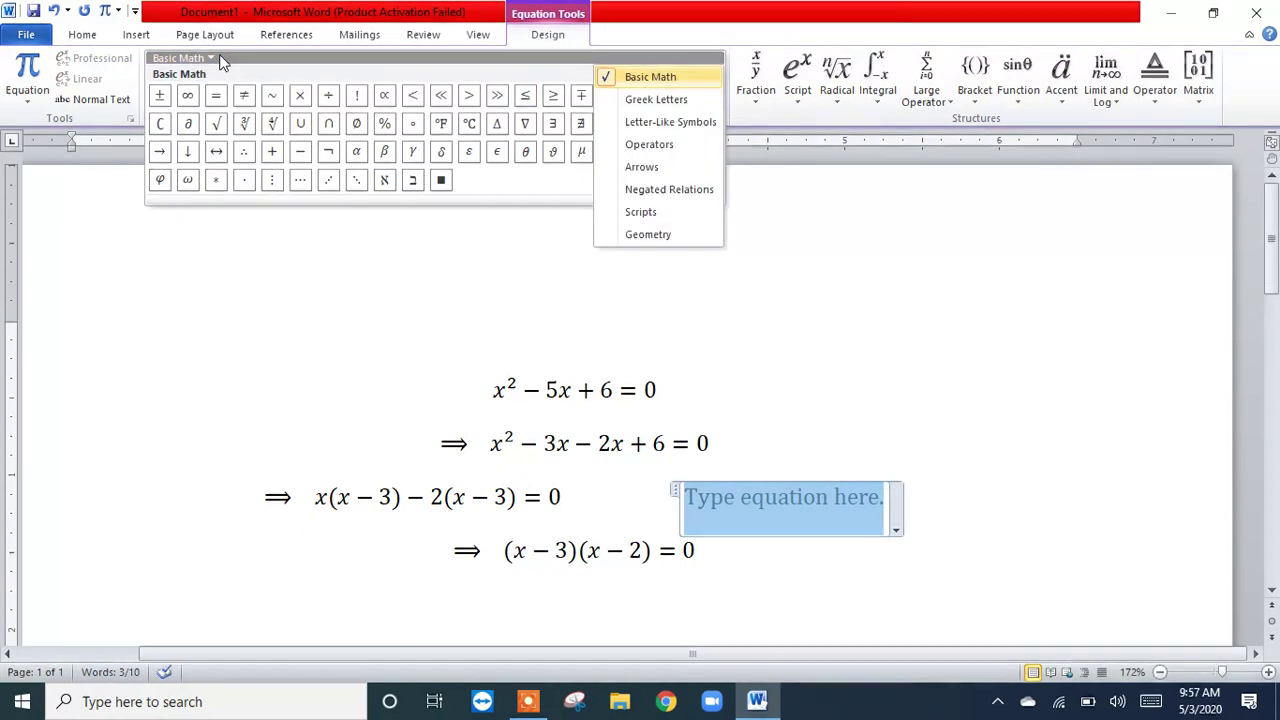
left_click(660, 238)
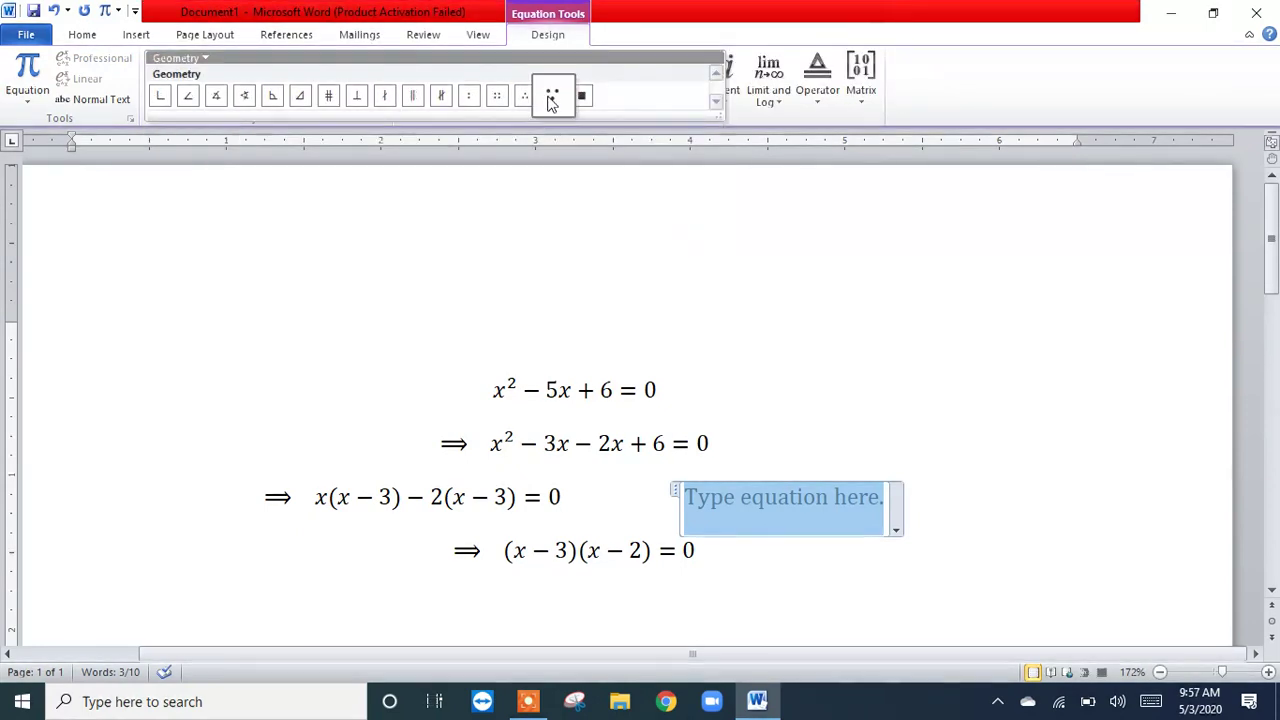
left_click(549, 97)
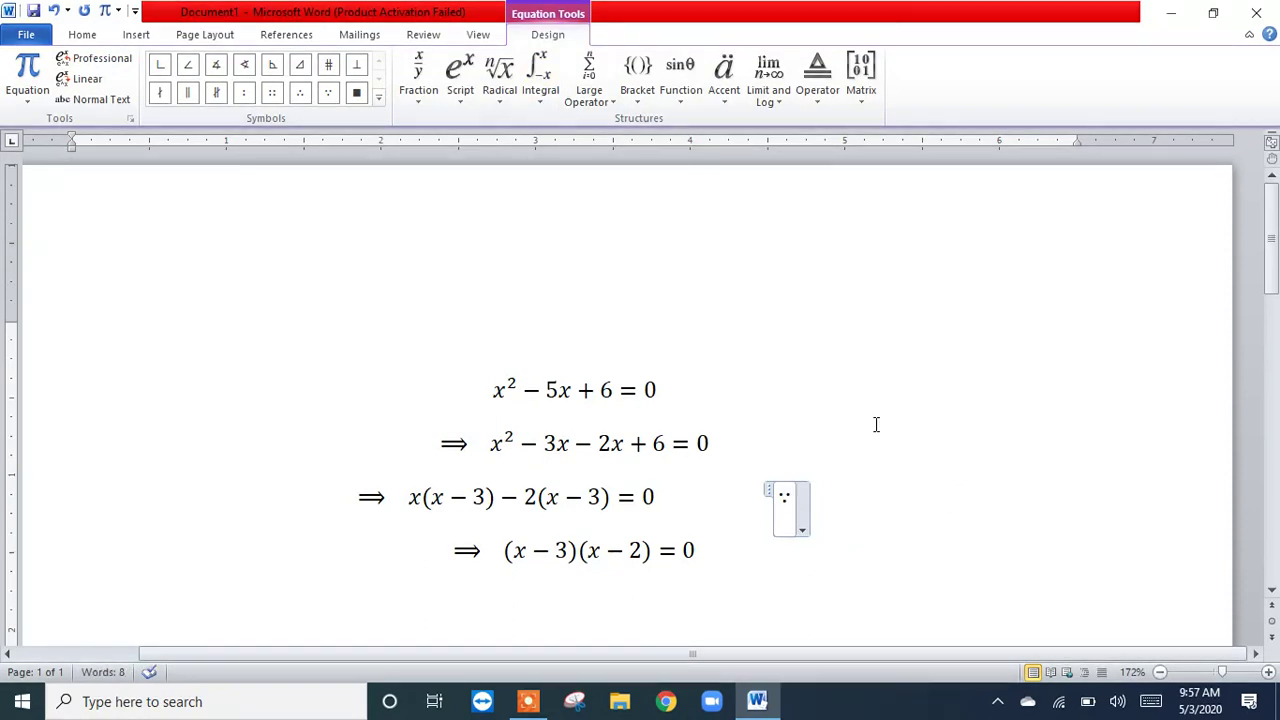
Step: Remove the stray ■ after ∵ and switch the equation symbol set from Geometry back to Basic Math
left_click(368, 101)
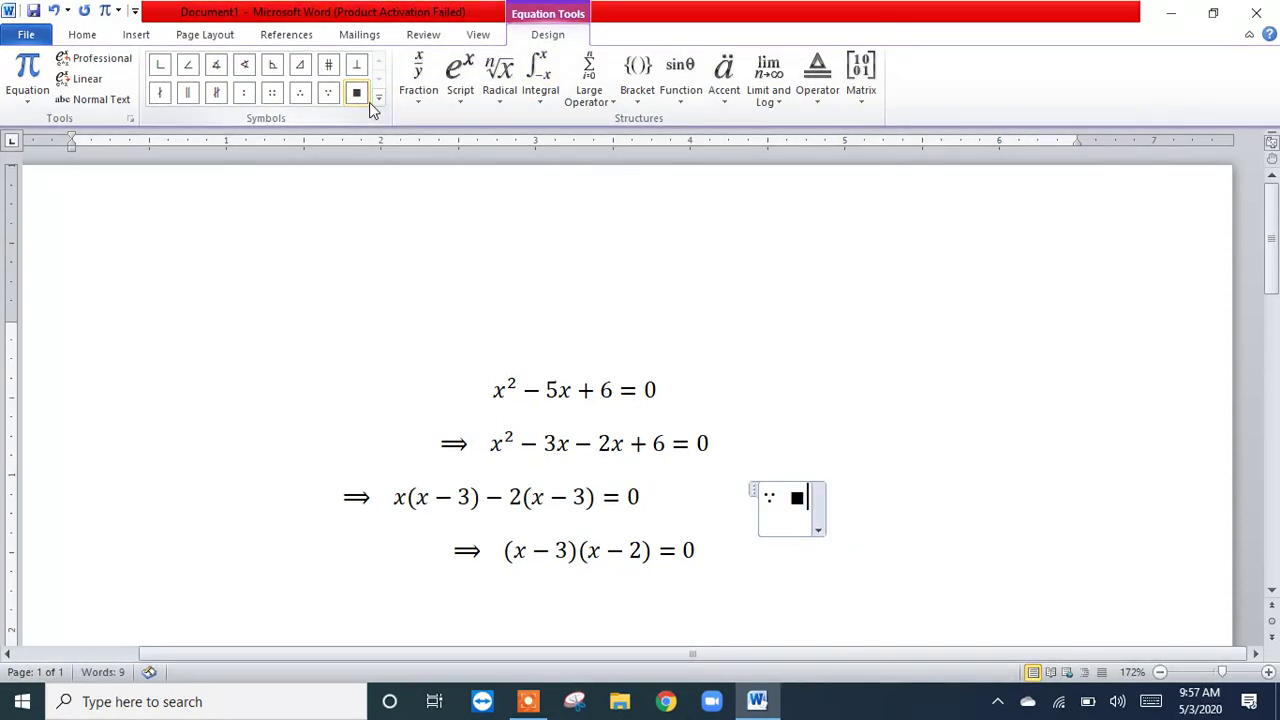
left_click(379, 104)
key("BackSpace")
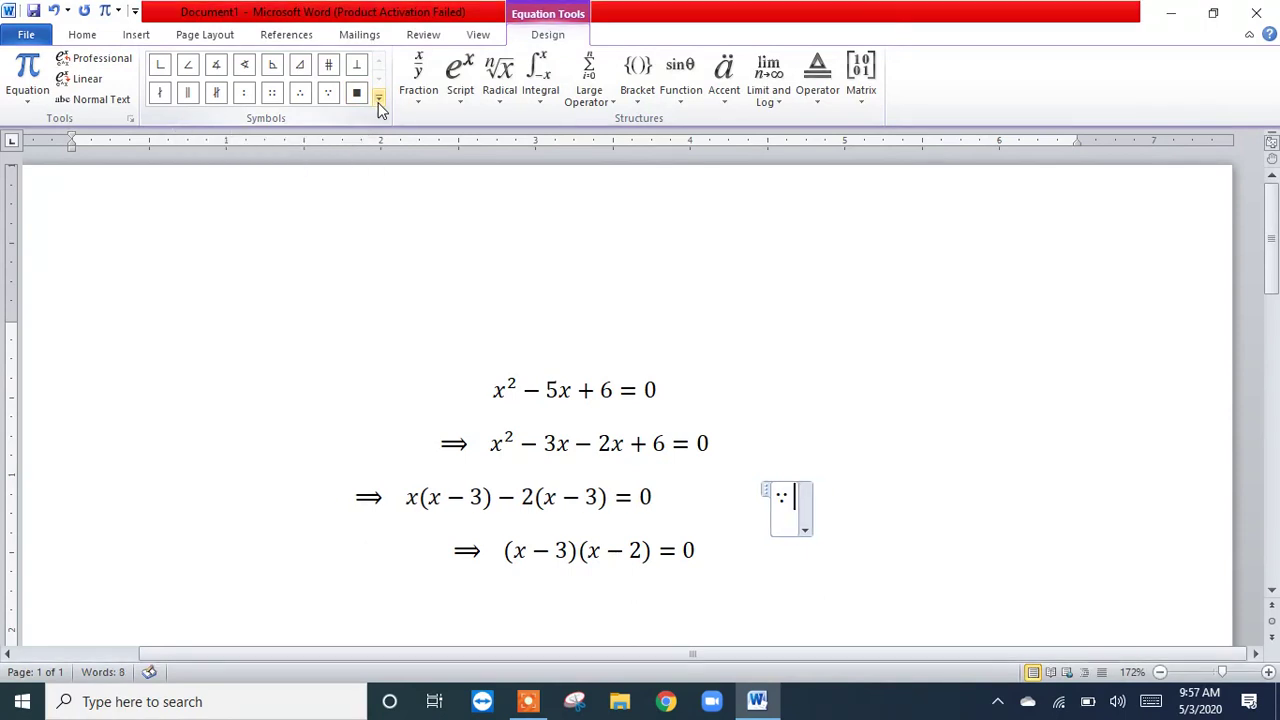
left_click(258, 58)
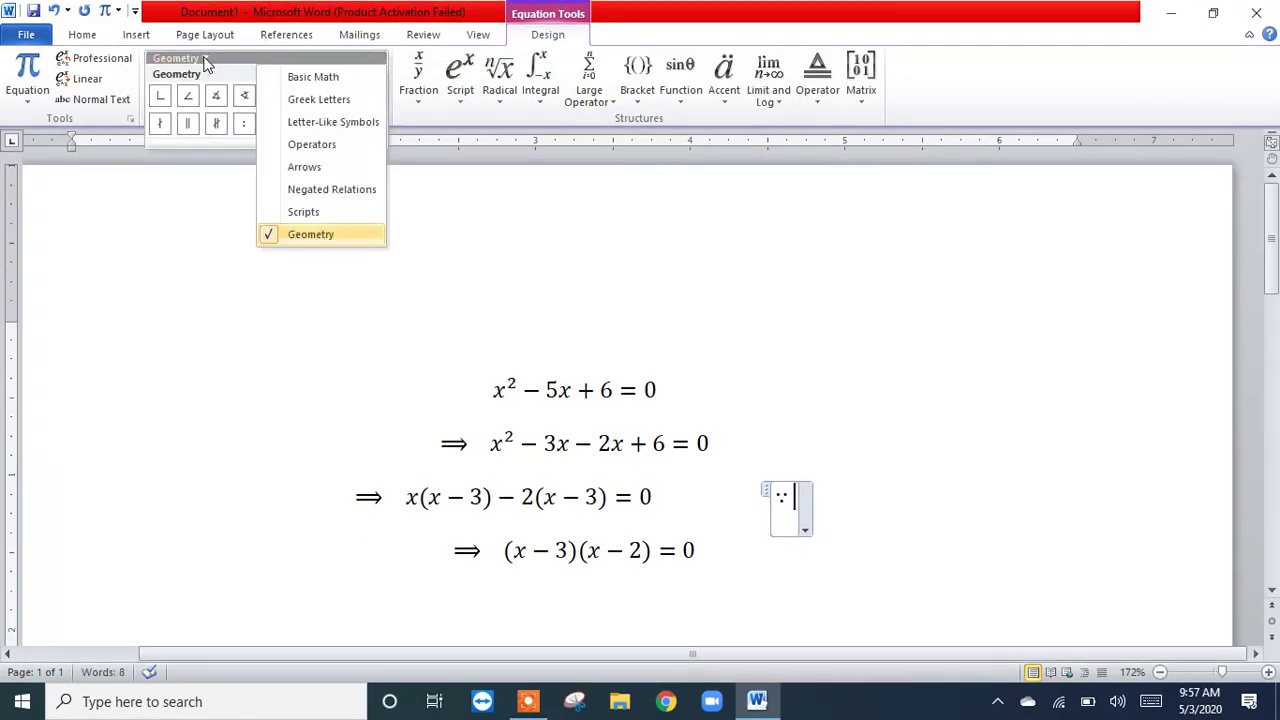
left_click(314, 79)
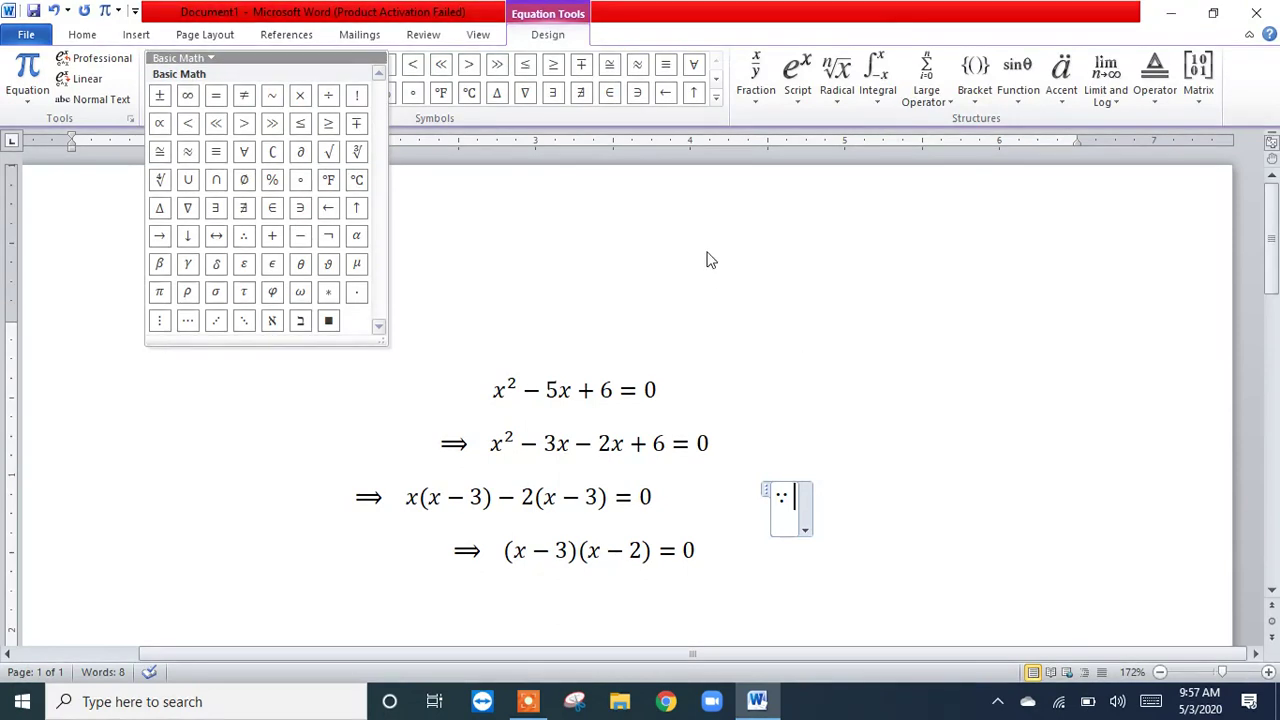
Step: Add (a + b)² after the ∵ symbol, using a superscript structure with a parenthesis bracket as its base
left_click(793, 104)
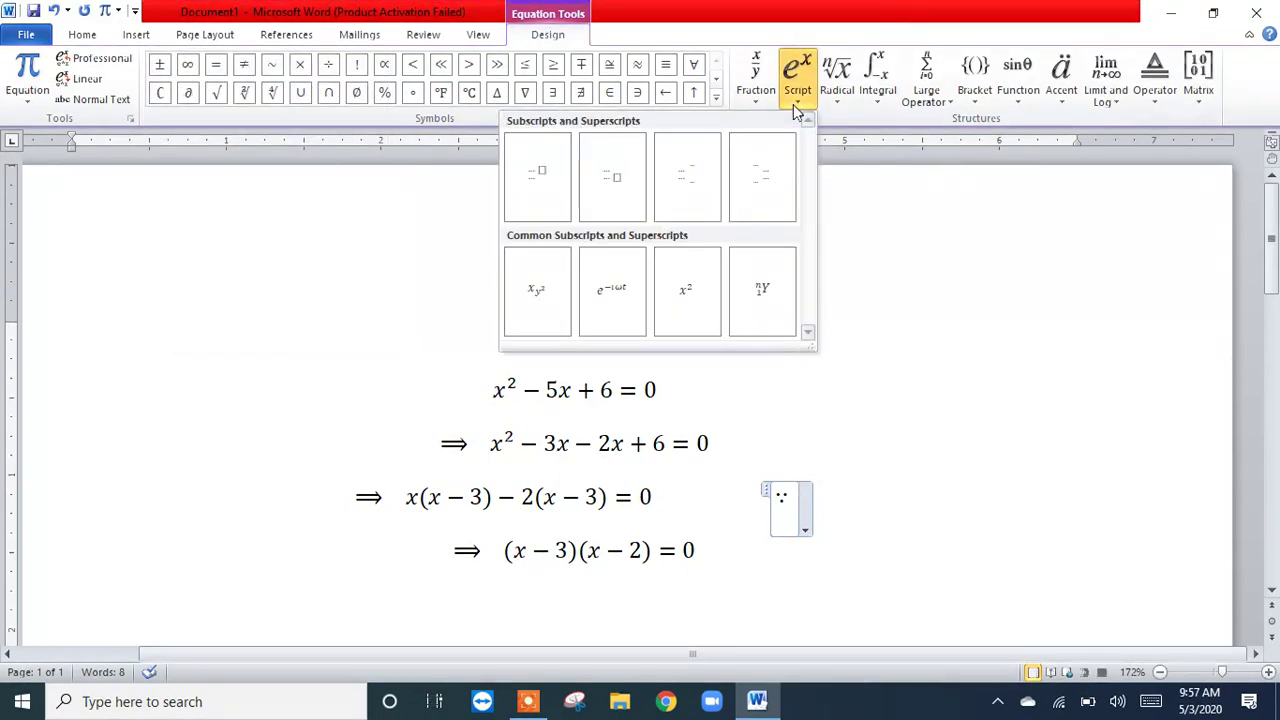
left_click(547, 193)
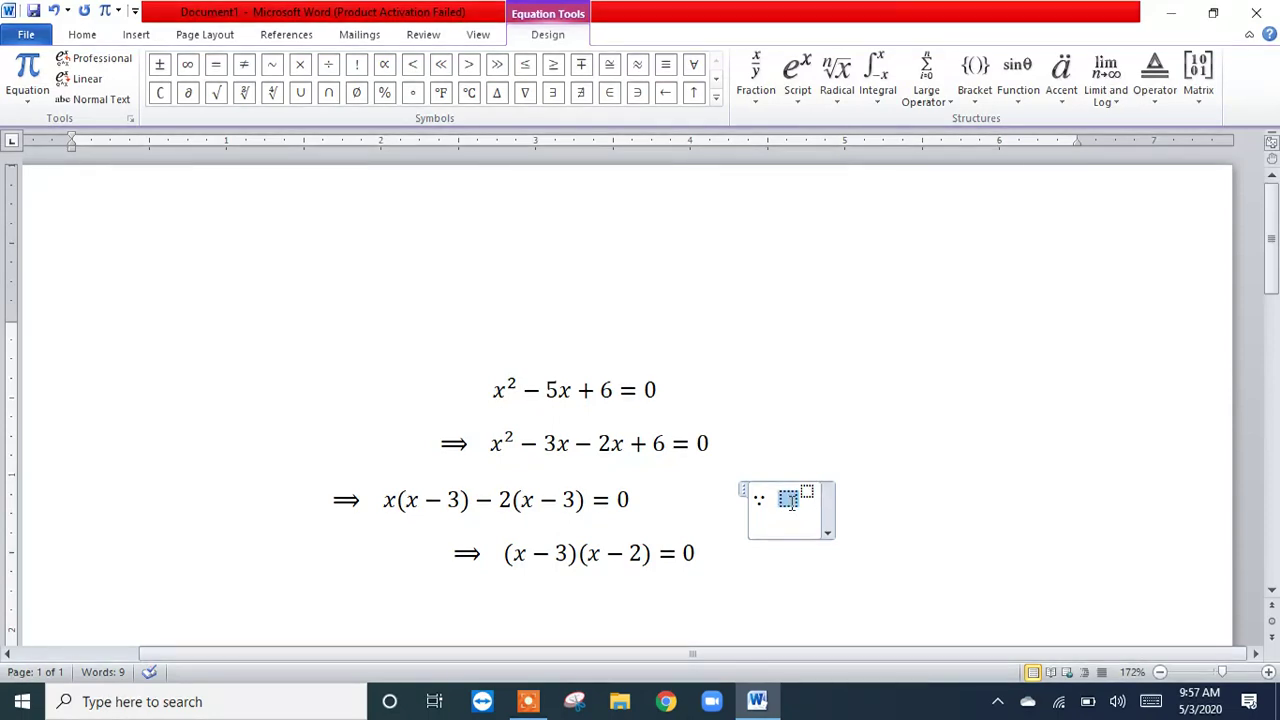
left_click(975, 90)
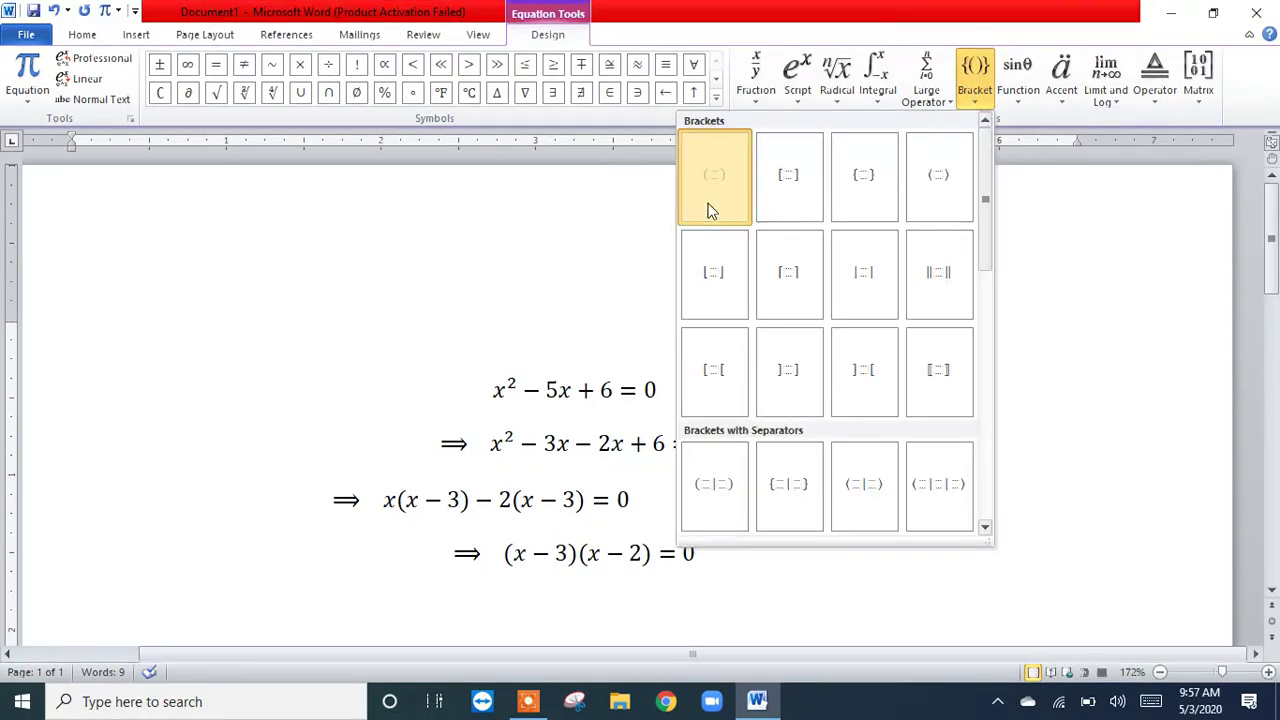
left_click(711, 210)
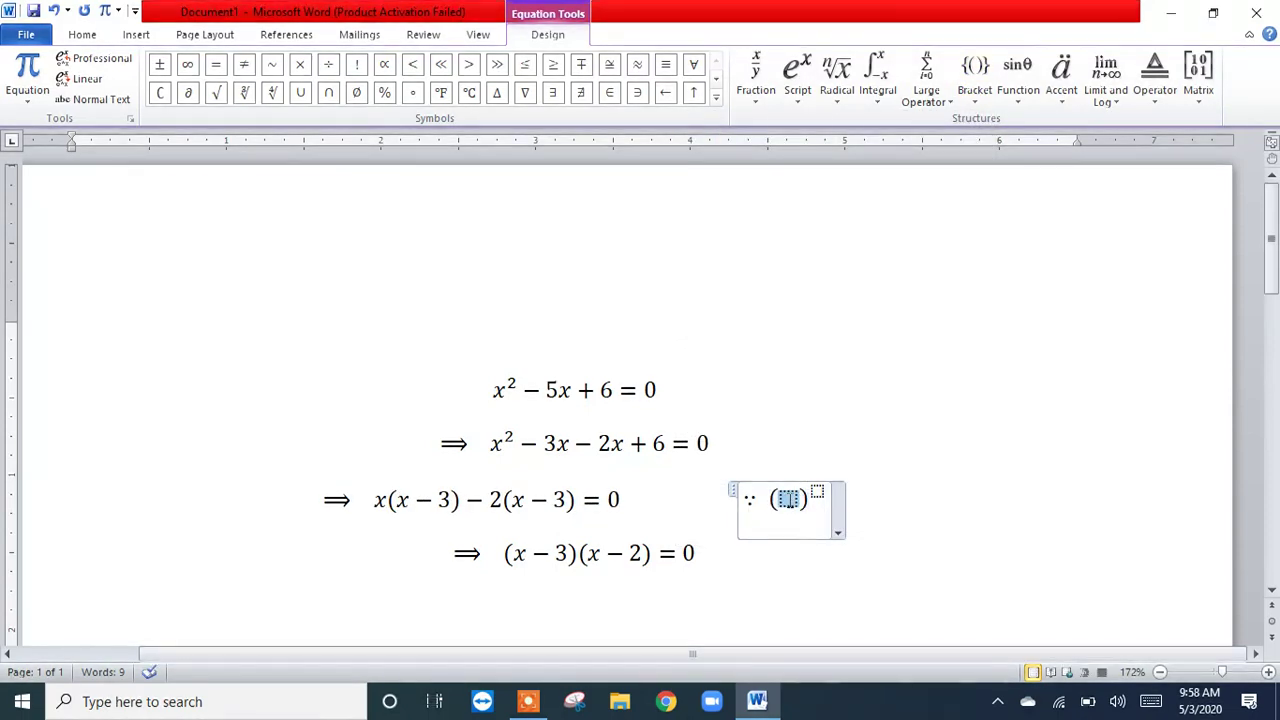
type("a + b")
key("Right")
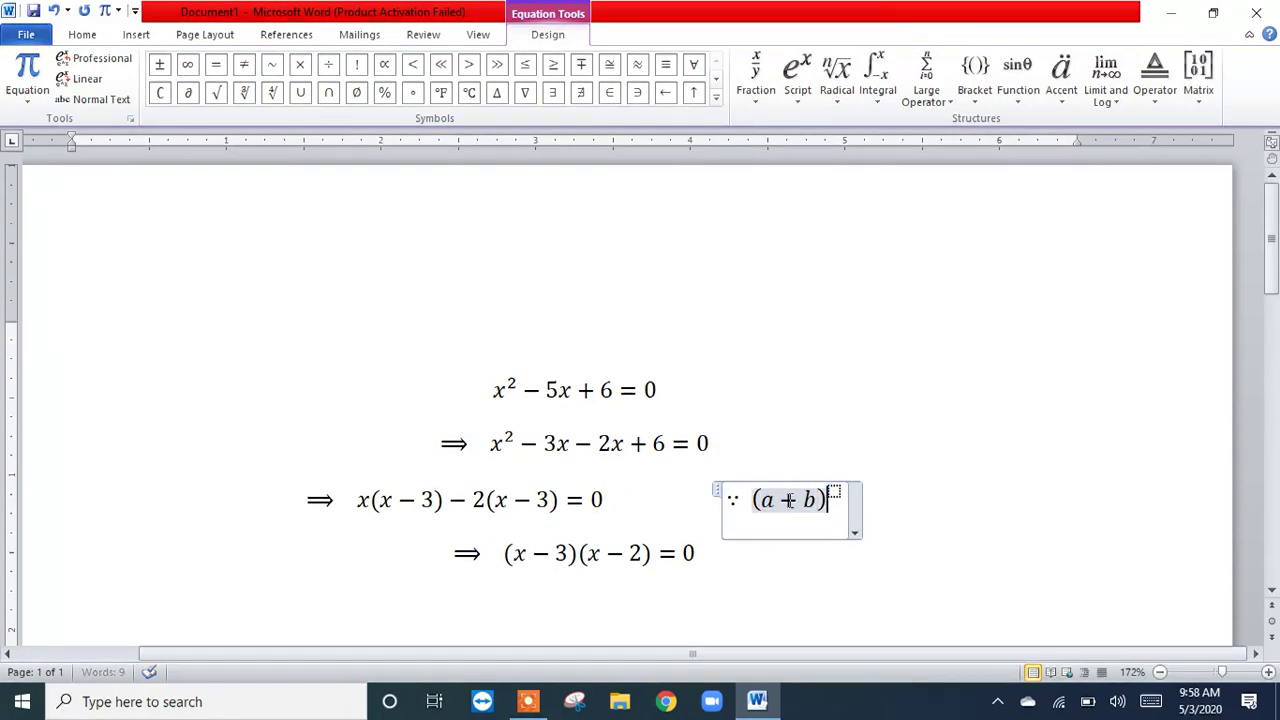
type("2")
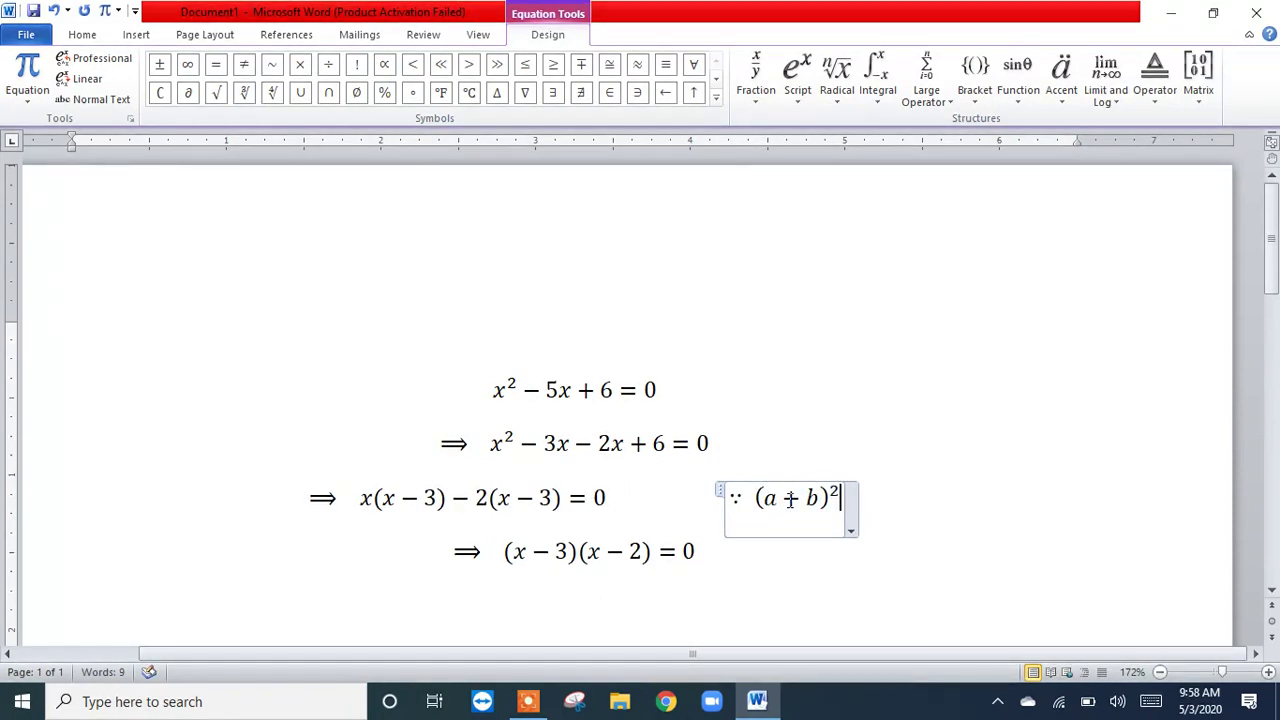
Step: Continue the side justification with an equals sign and the superscript term a²
key("Right")
type("=")
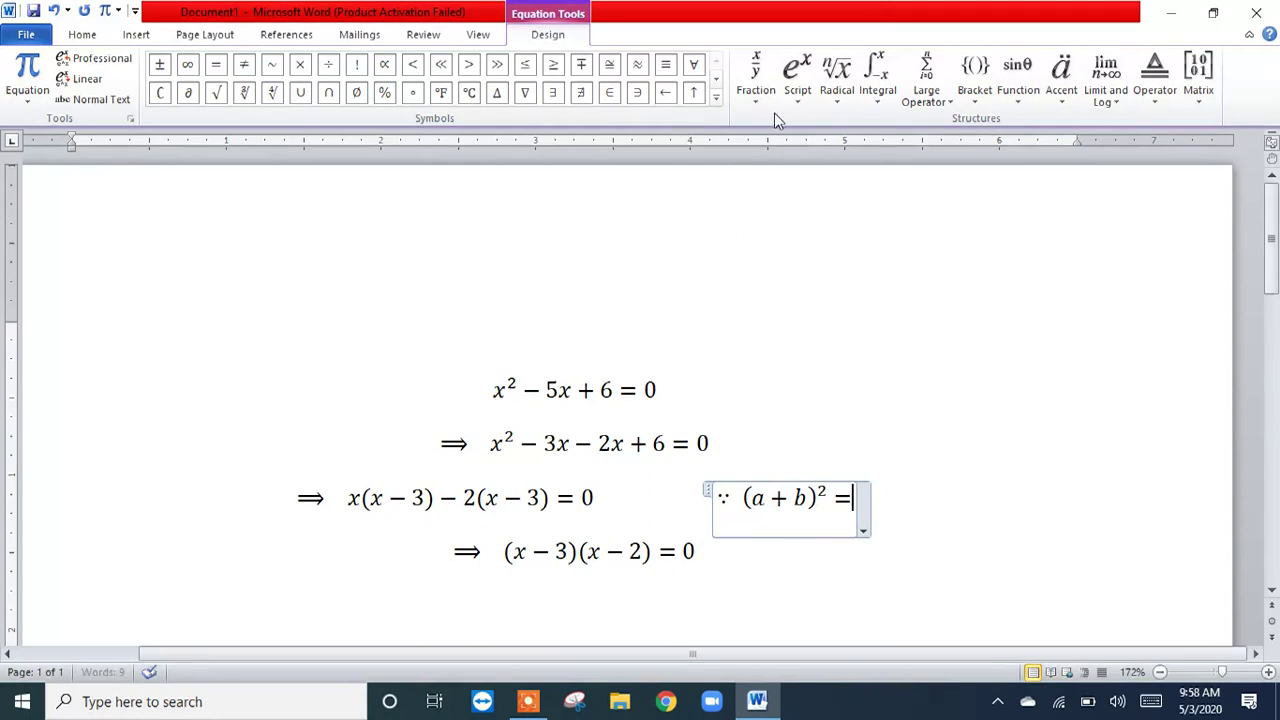
left_click(797, 80)
left_click(538, 174)
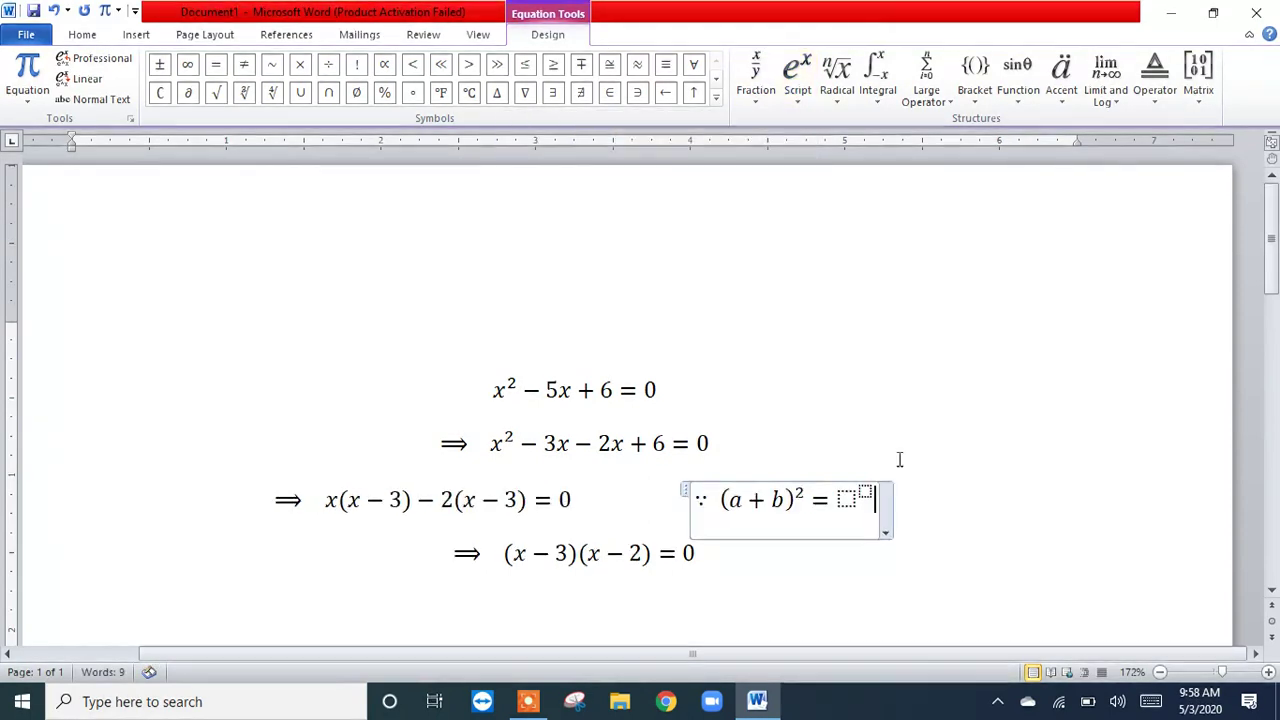
key("Left")
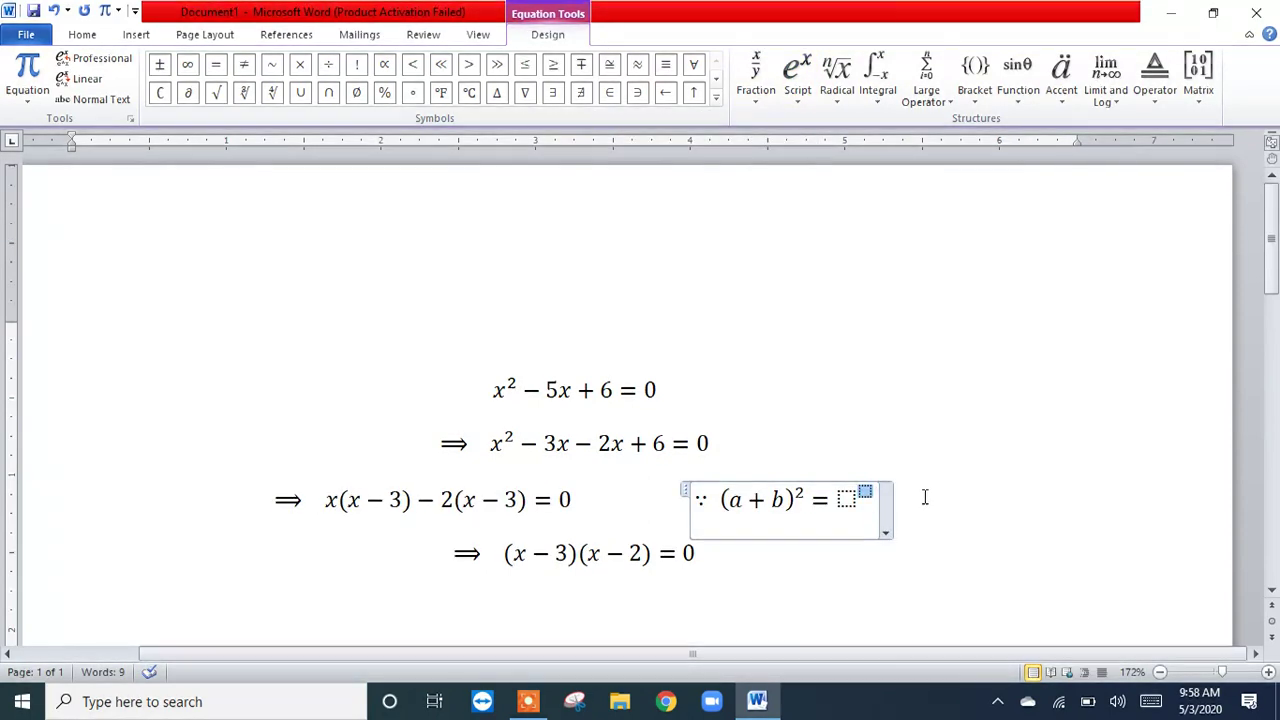
type("a")
key("Right")
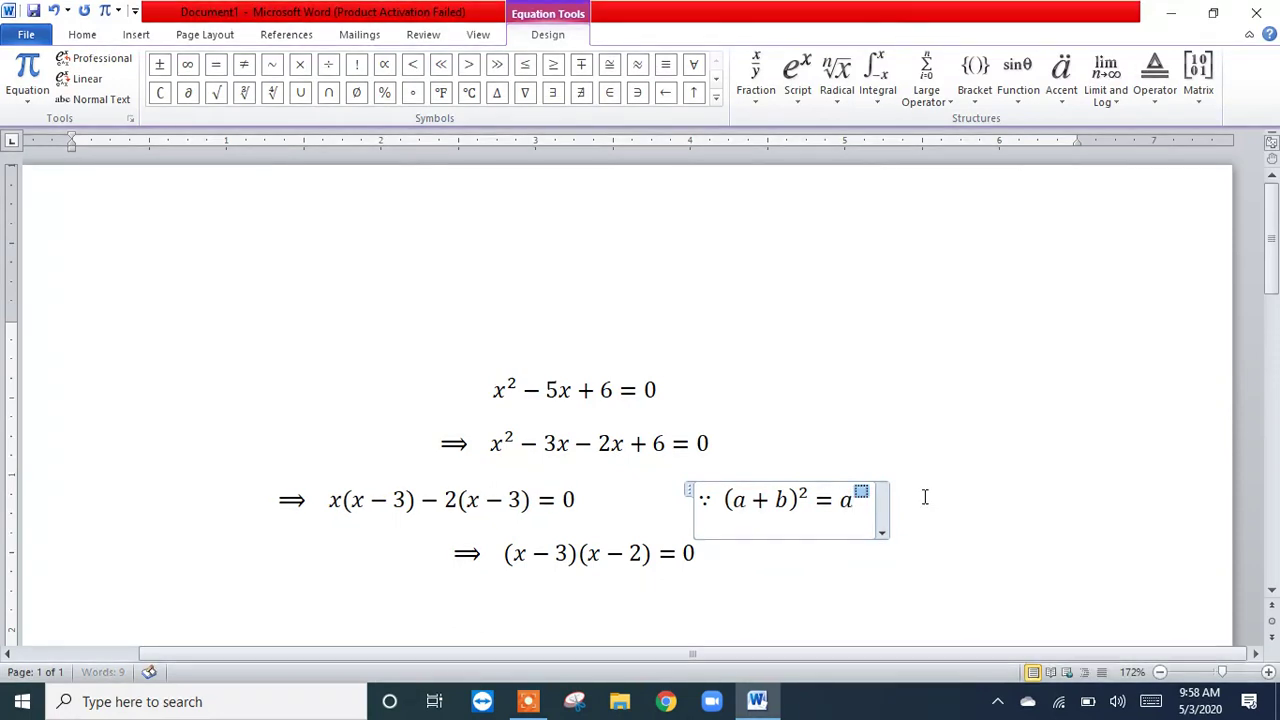
type("2")
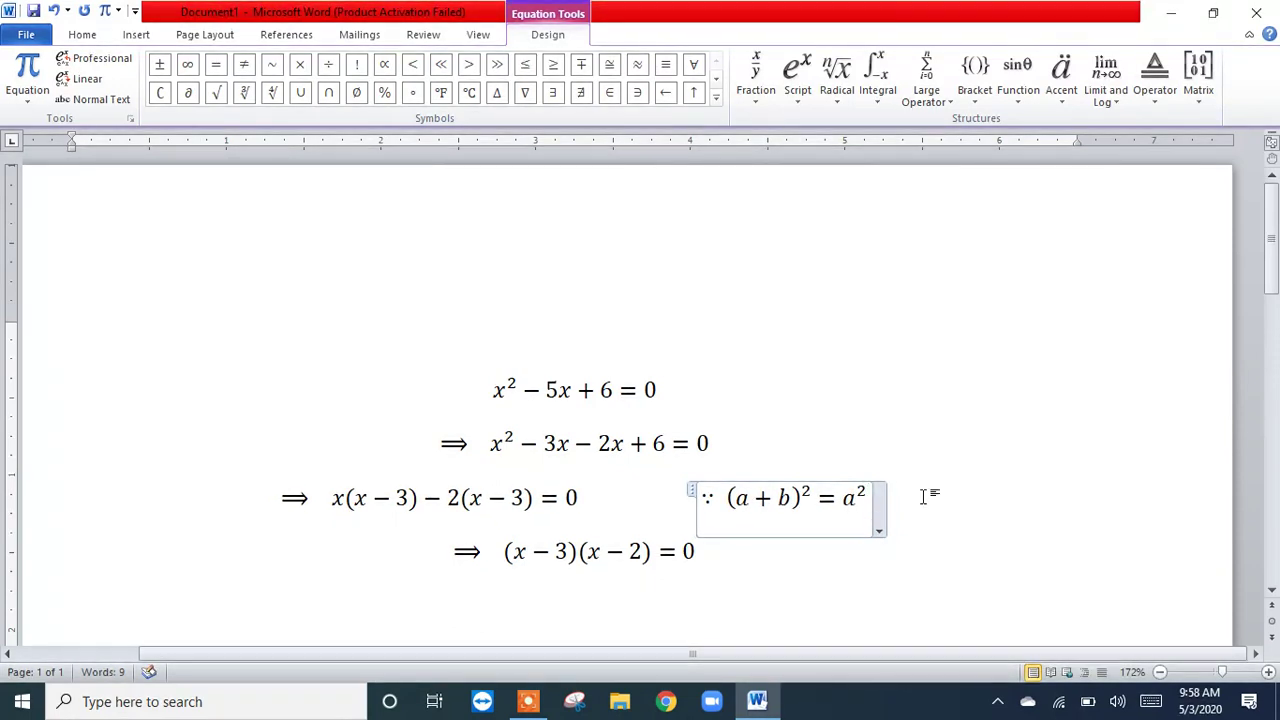
Step: Complete the side justification by adding + b² as a superscript term and + 2ab, and leave the equation
key("Right")
type("+")
left_click(800, 90)
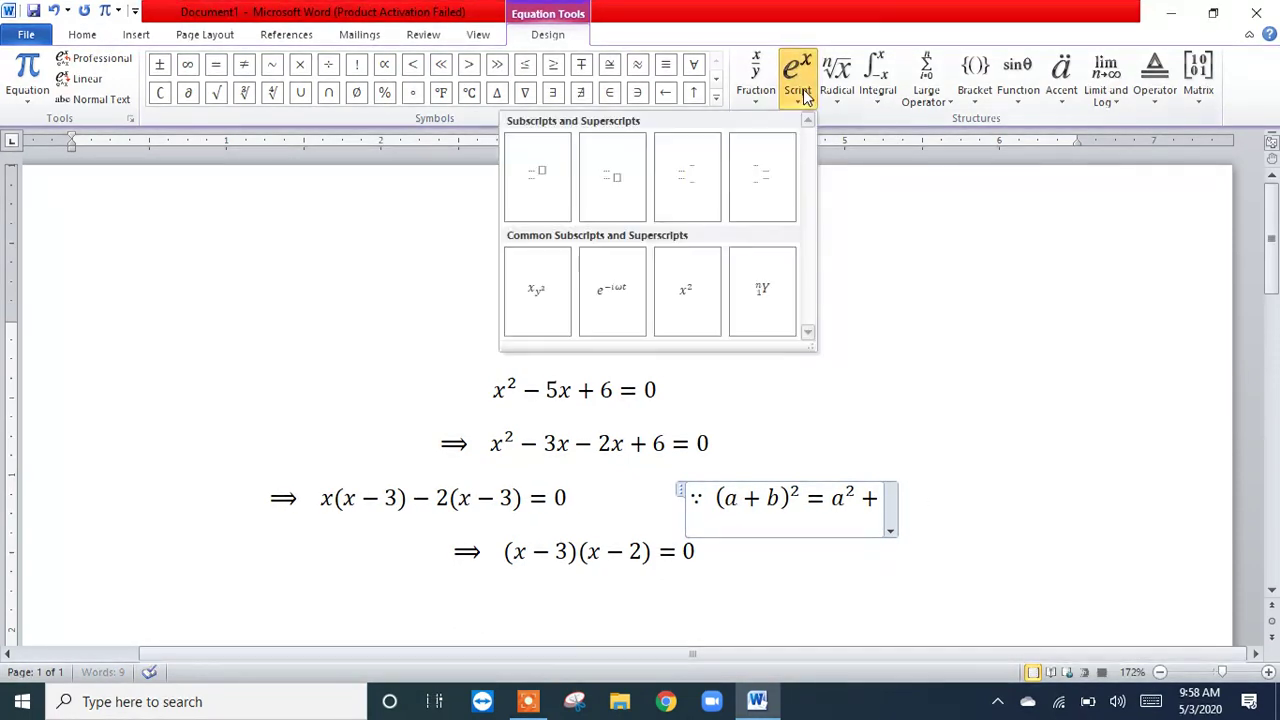
left_click(533, 190)
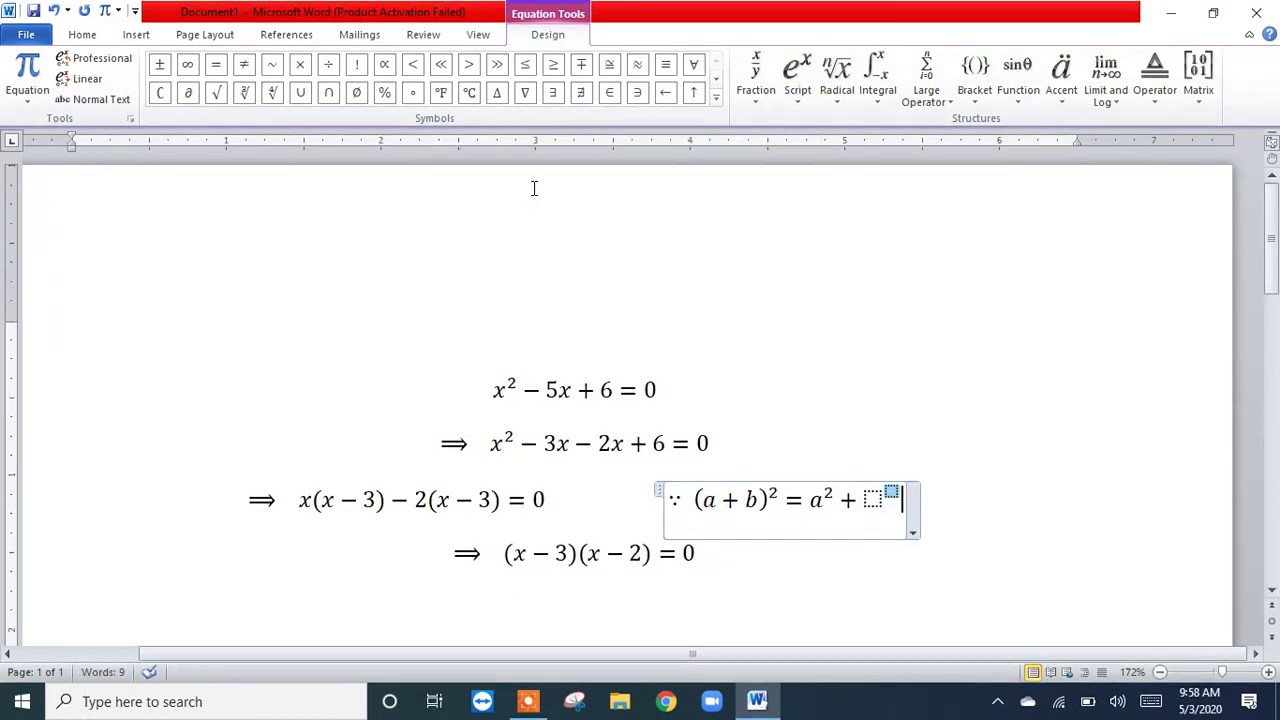
type("b")
key("Right")
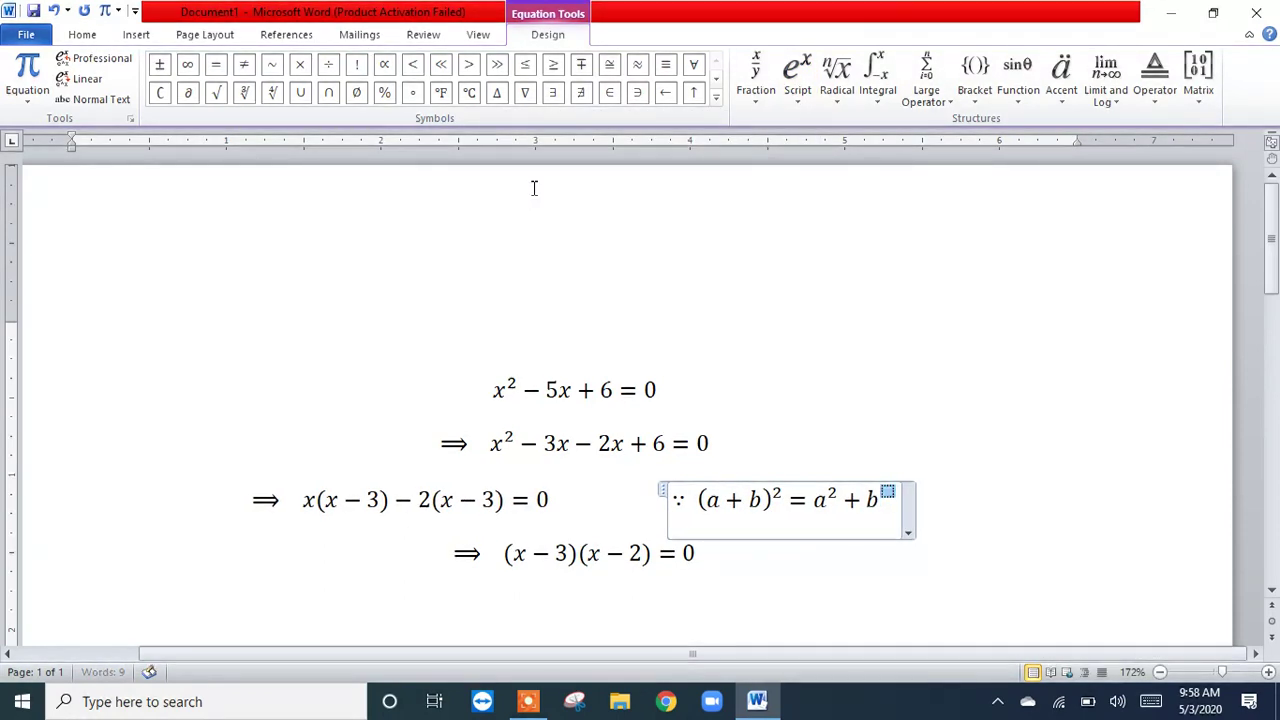
type("2")
key("Right")
type("+ 2")
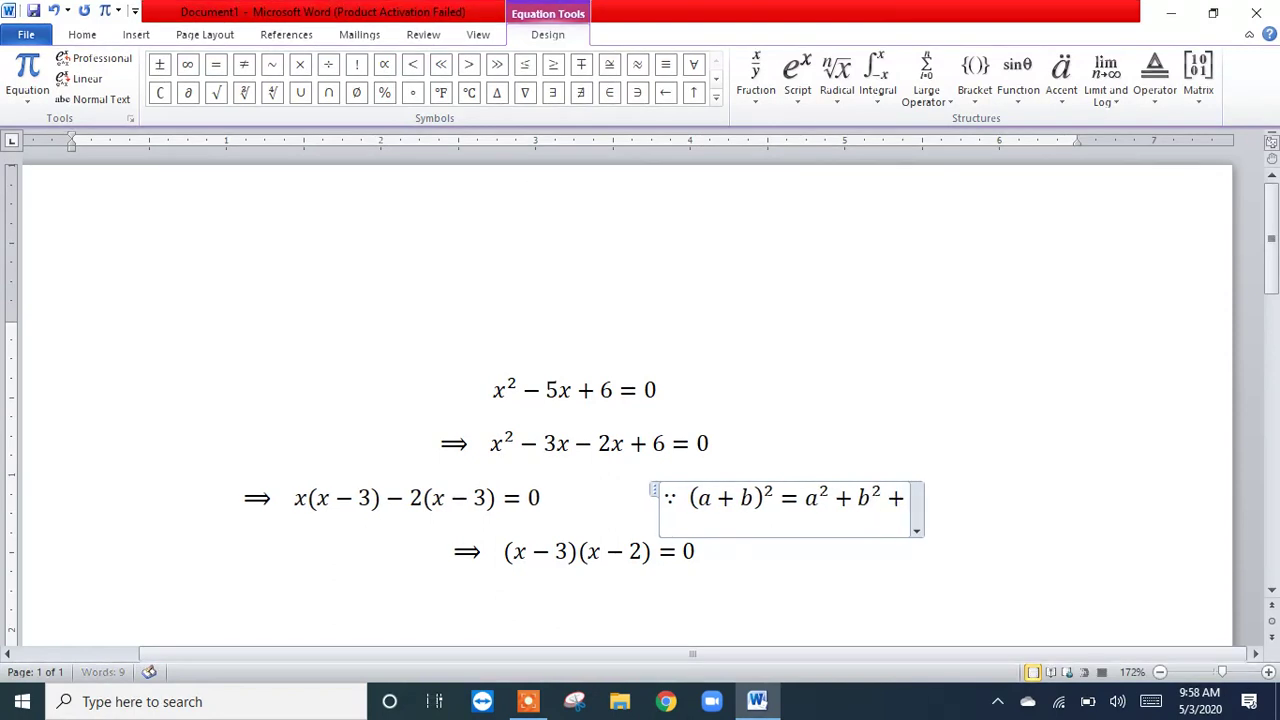
type("ab")
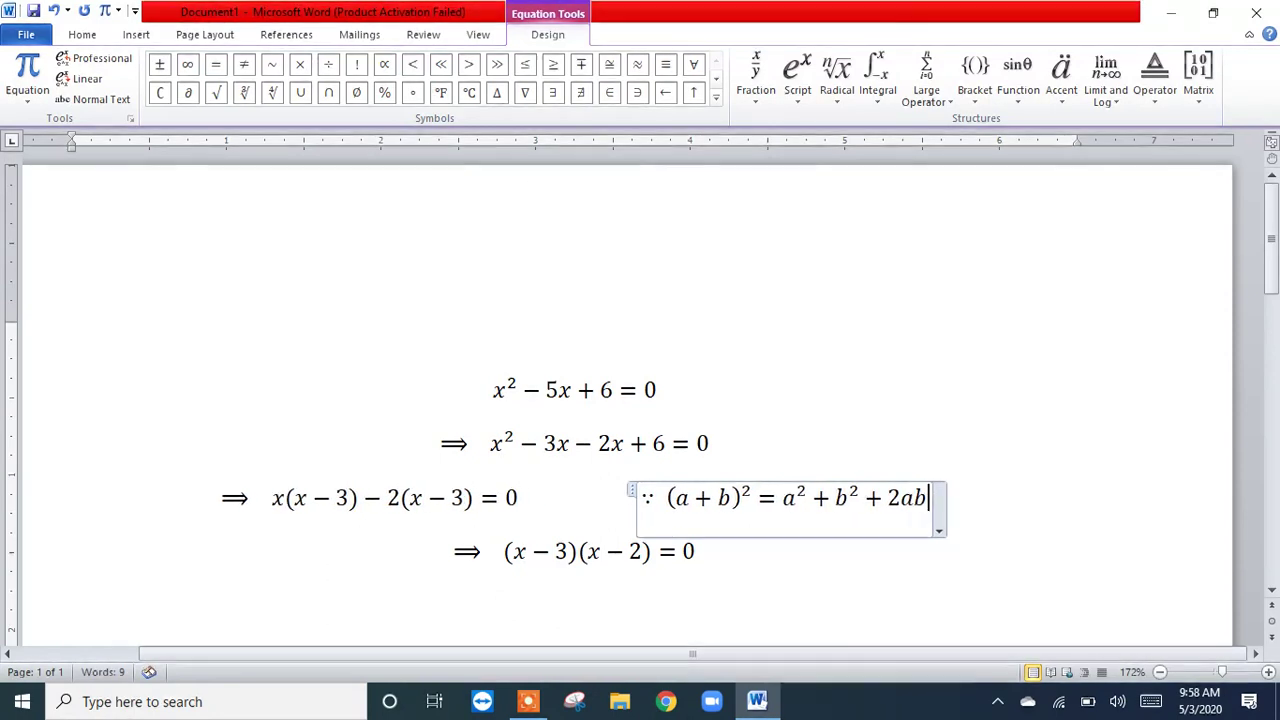
left_click(951, 424)
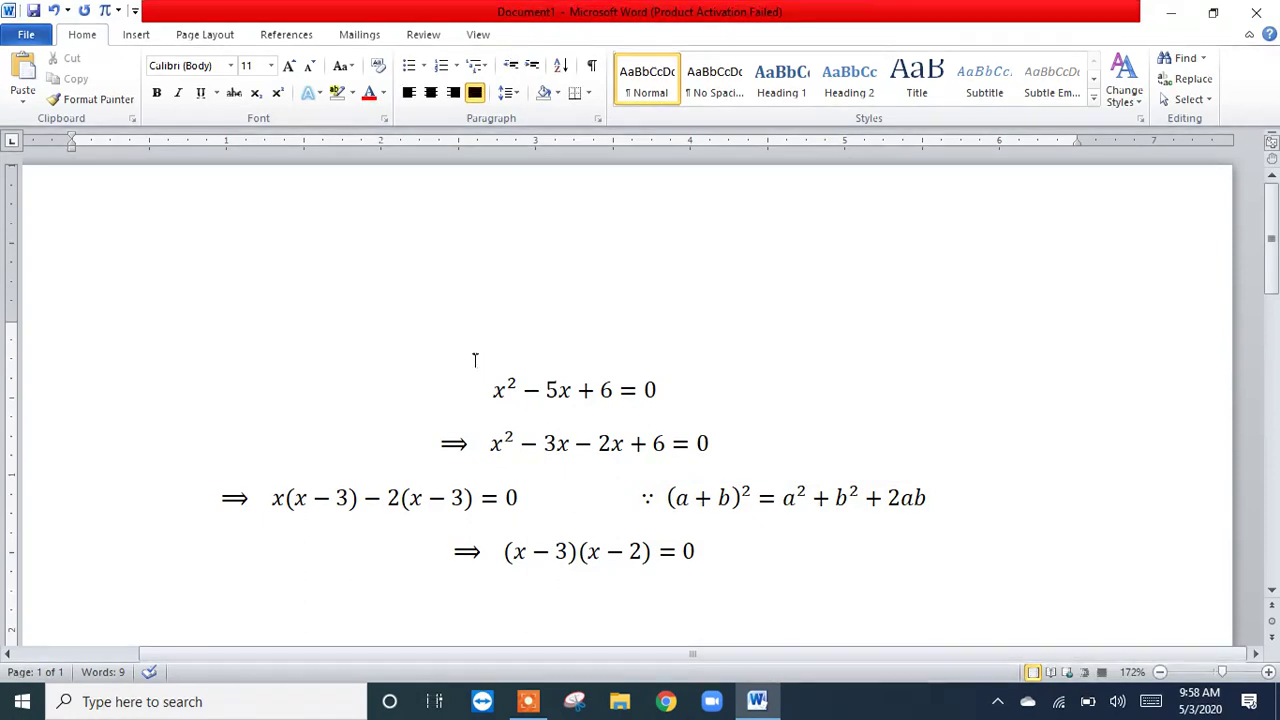
Step: Left-align the first two equation lines, x² − 5x + 6 = 0 and ⟹ x² − 3x − 2x + 6 = 0
left_click_drag(475, 360, 704, 457)
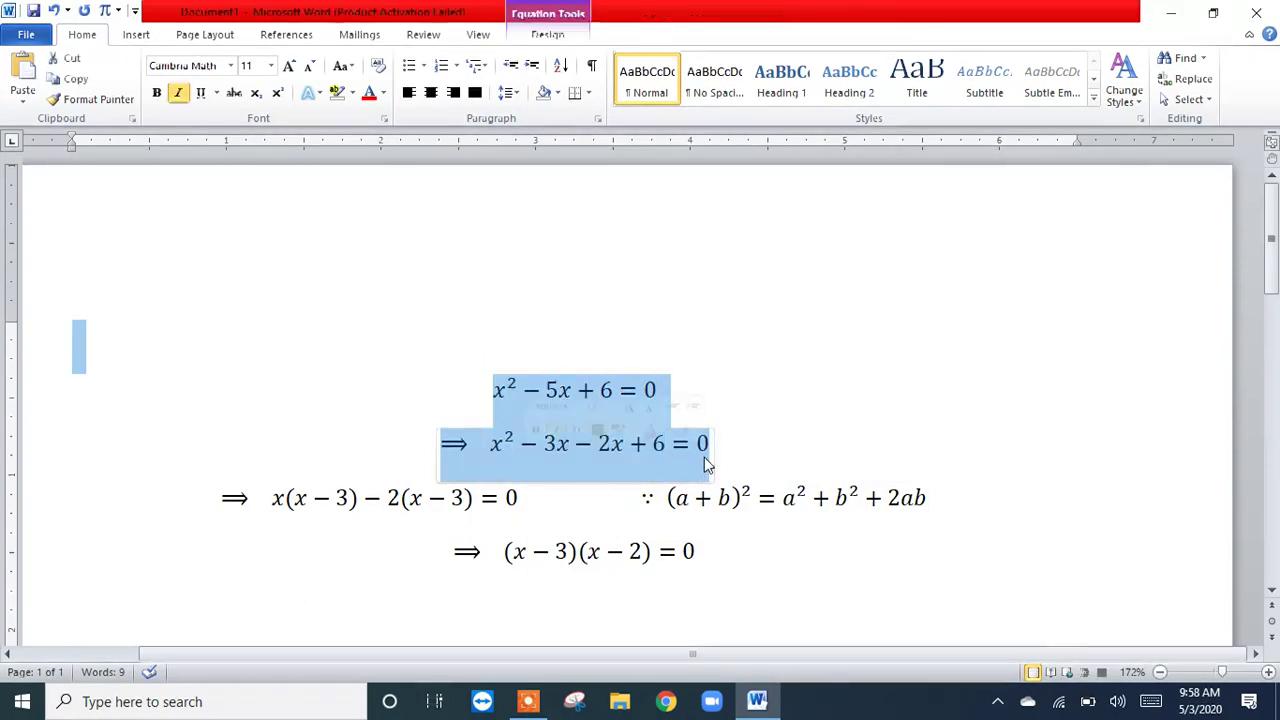
left_click(378, 358)
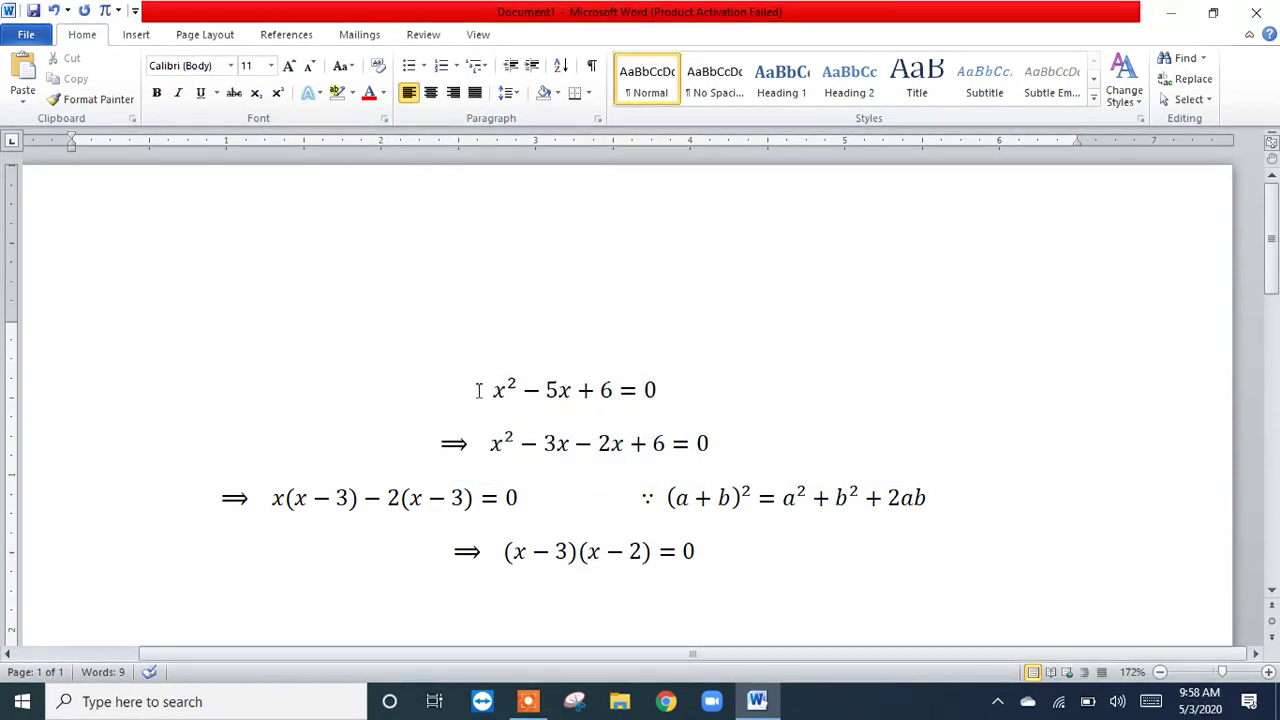
left_click(478, 390)
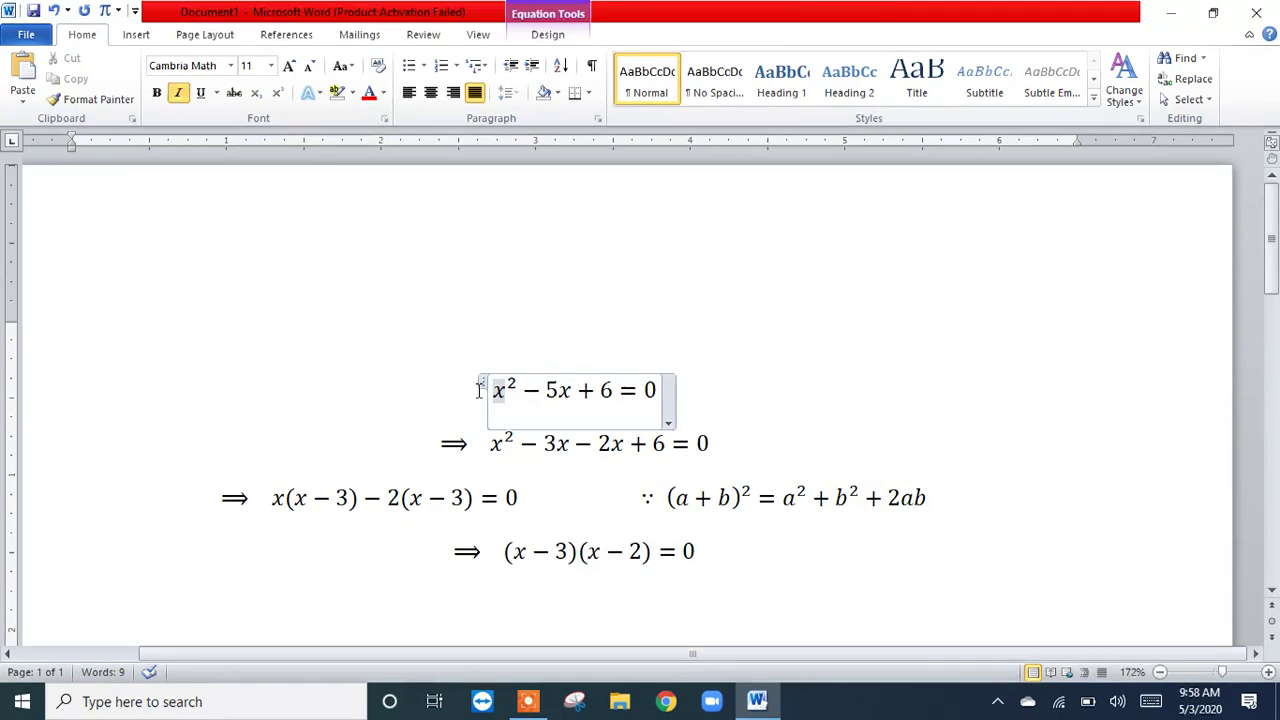
left_click(410, 94)
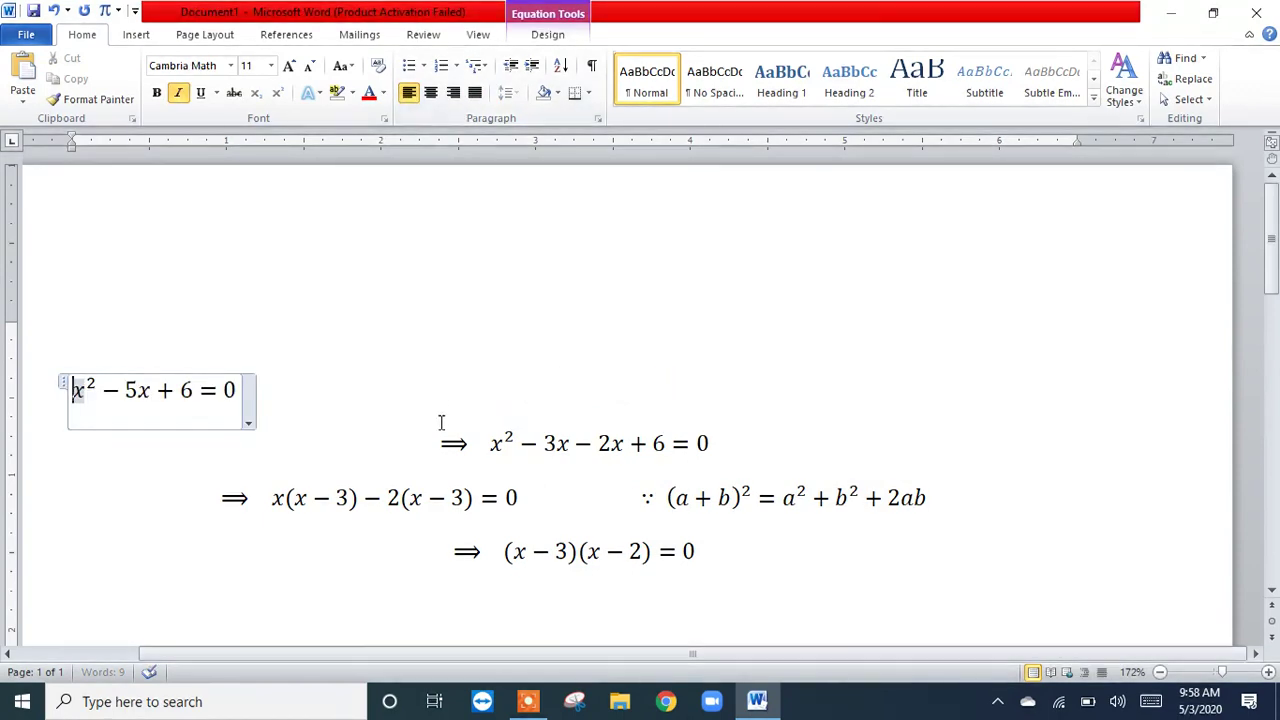
left_click(441, 443)
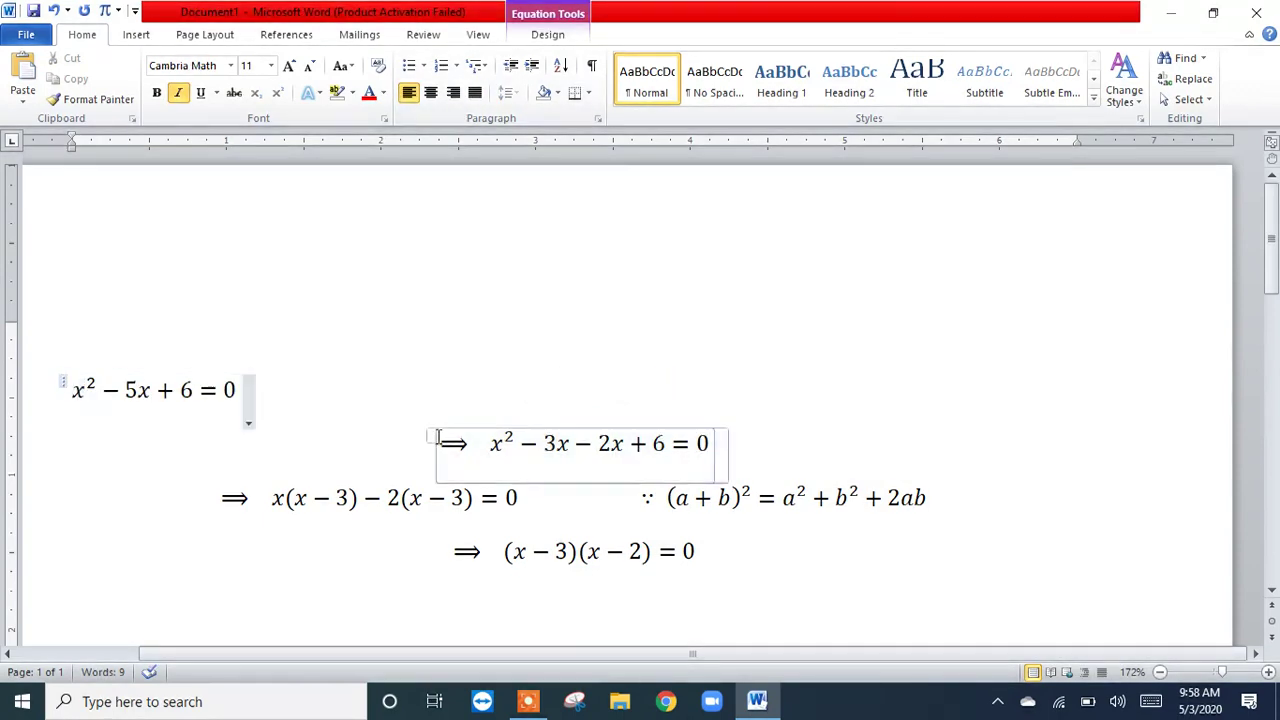
left_click(408, 94)
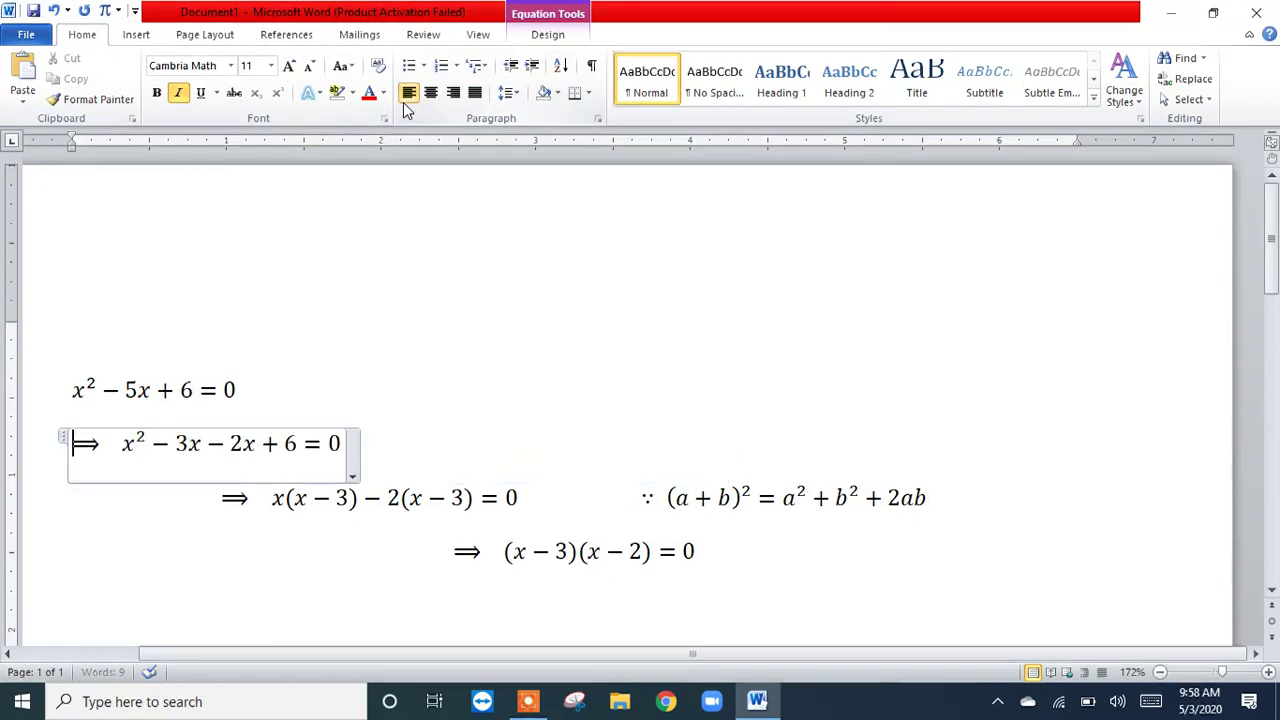
Step: Left-align the last two equation lines, ⟹ x(x − 3) − 2(x − 3) = 0 with its side justification and ⟹ (x − 3)(x − 2) = 0
left_click(216, 503)
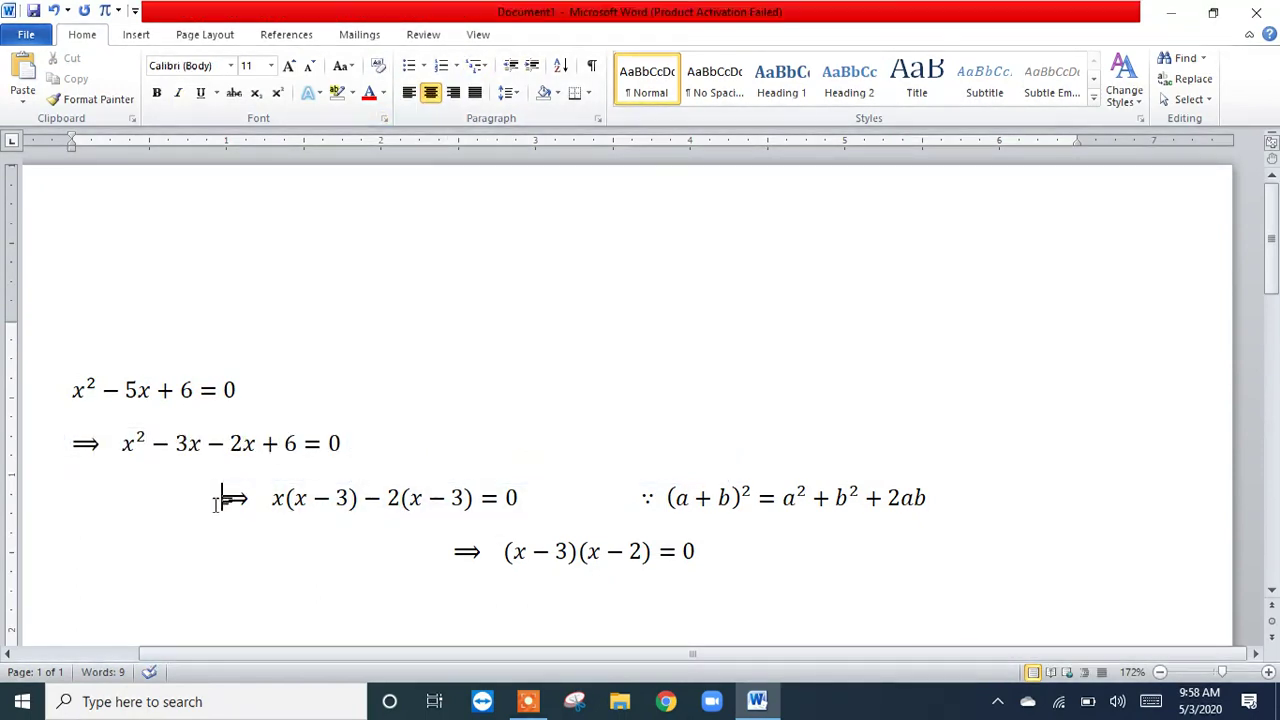
left_click(409, 94)
left_click(450, 548)
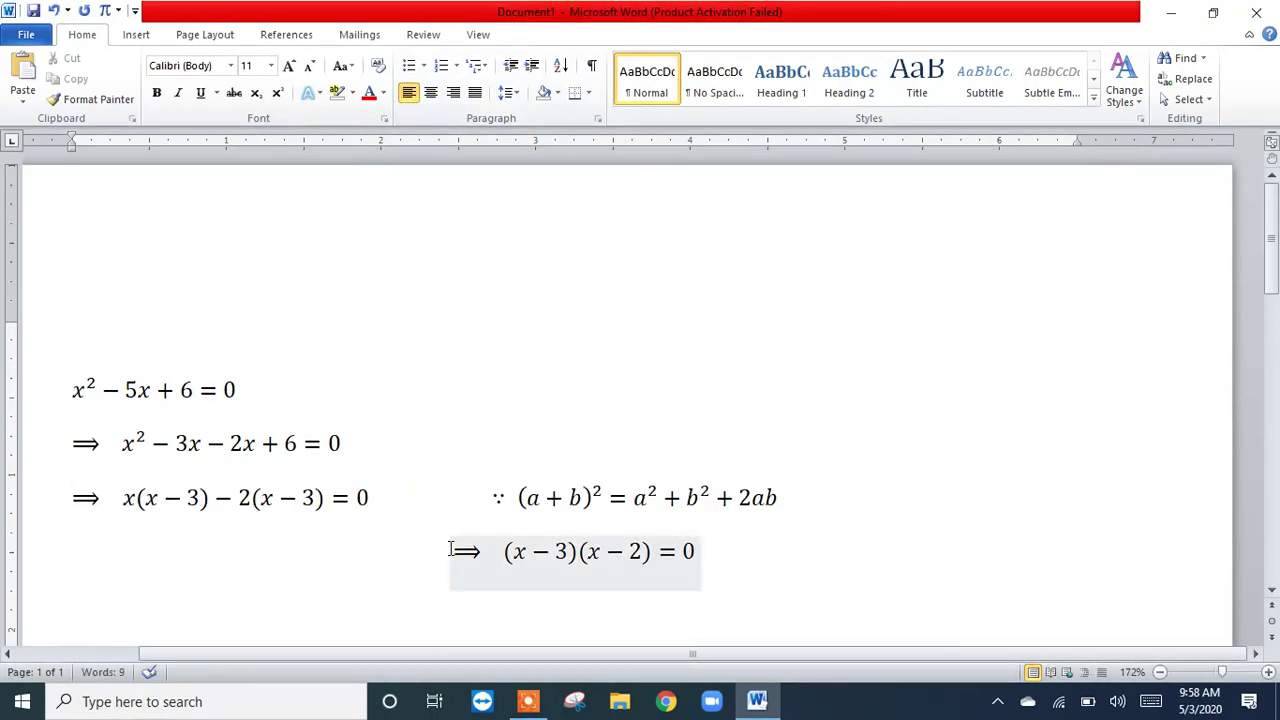
left_click(452, 549)
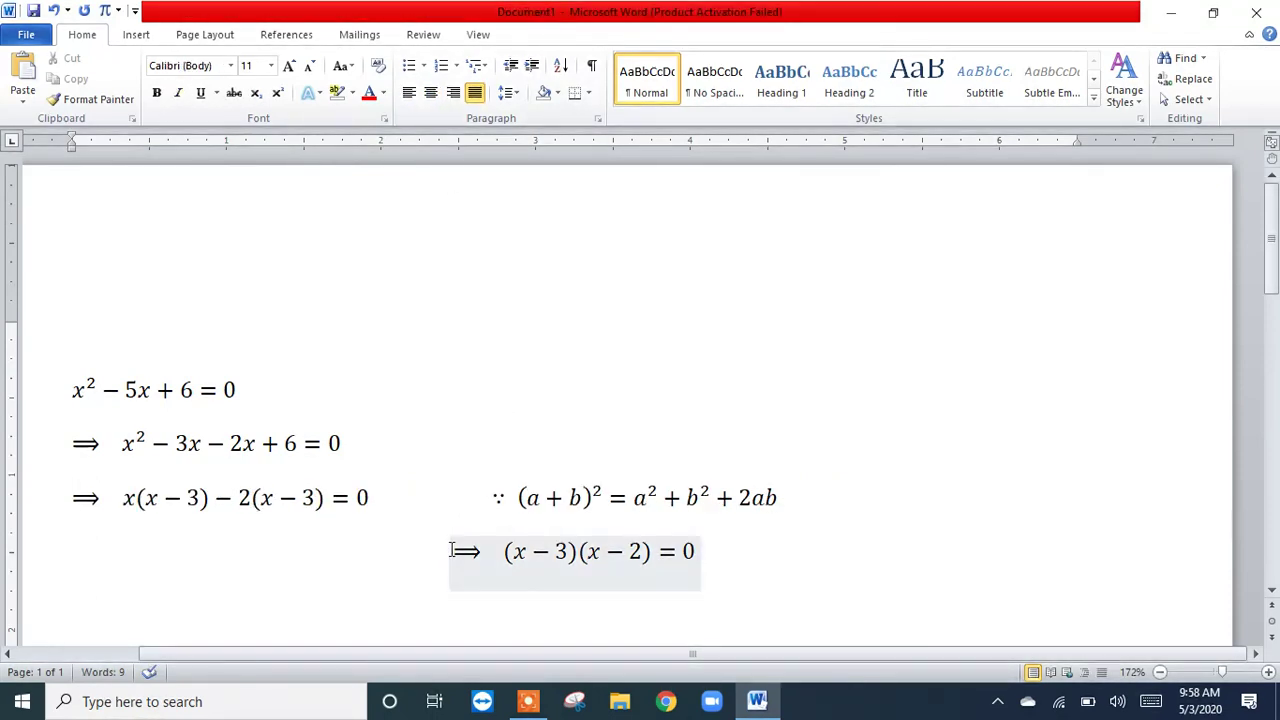
left_click(409, 94)
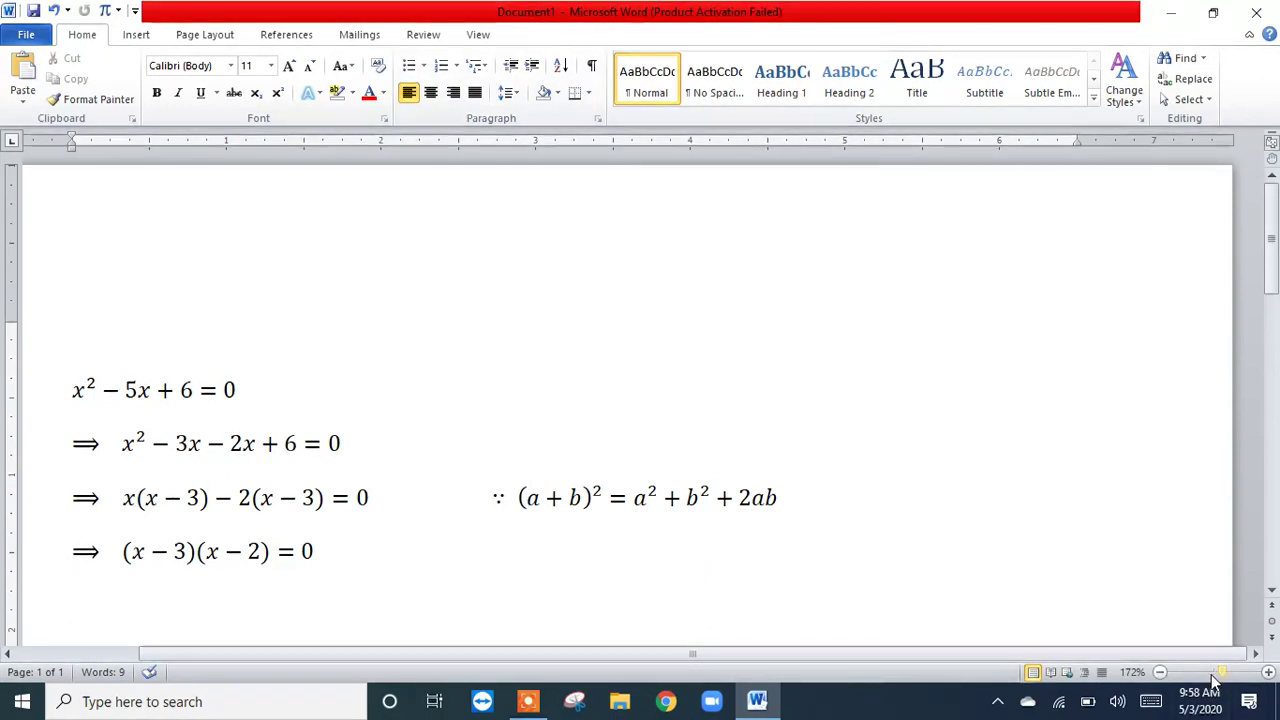
Step: Zoom the page out to 93% and left-align the empty paragraph below the last equation line
left_click_drag(1220, 676, 1212, 680)
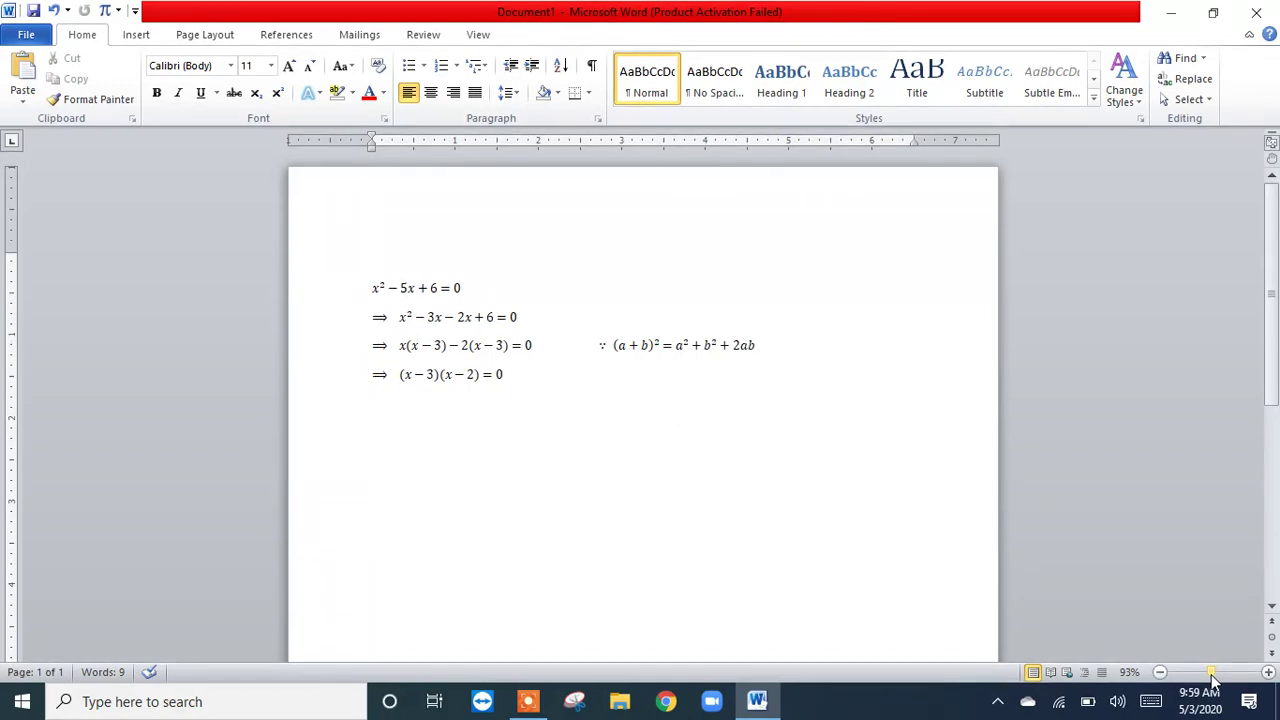
left_click(730, 386)
key("ctrl+e")
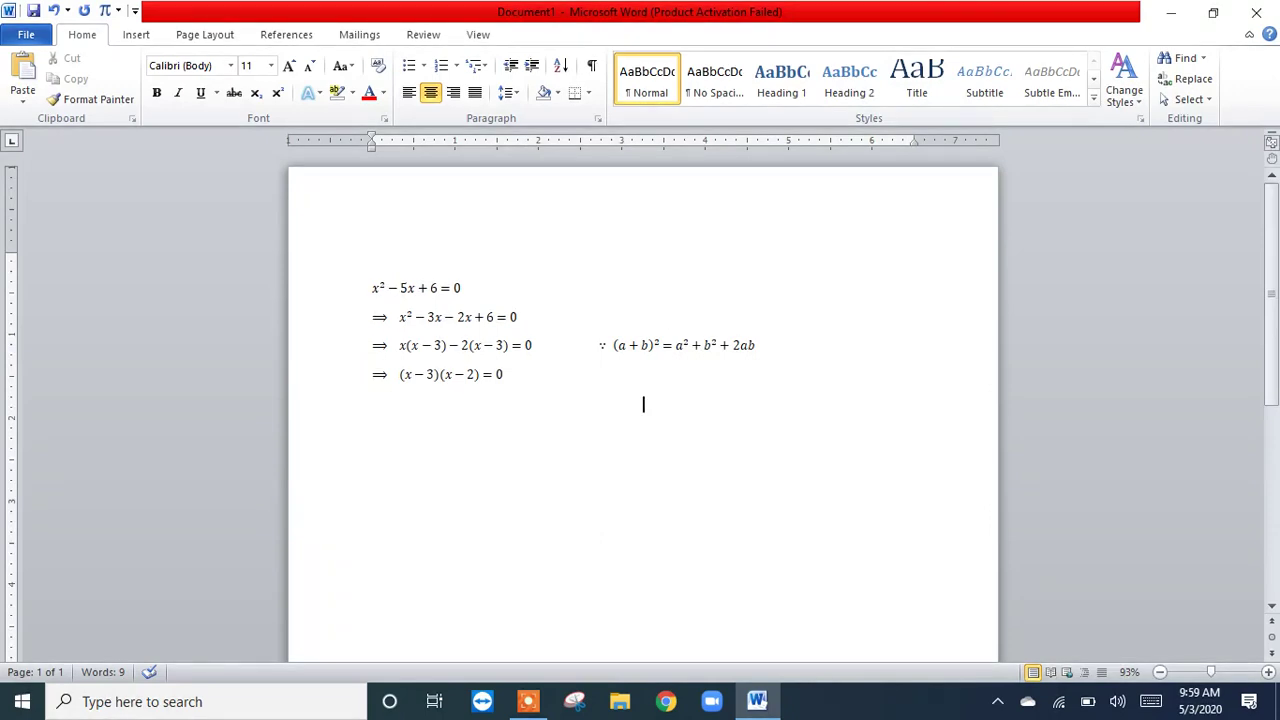
left_click(410, 93)
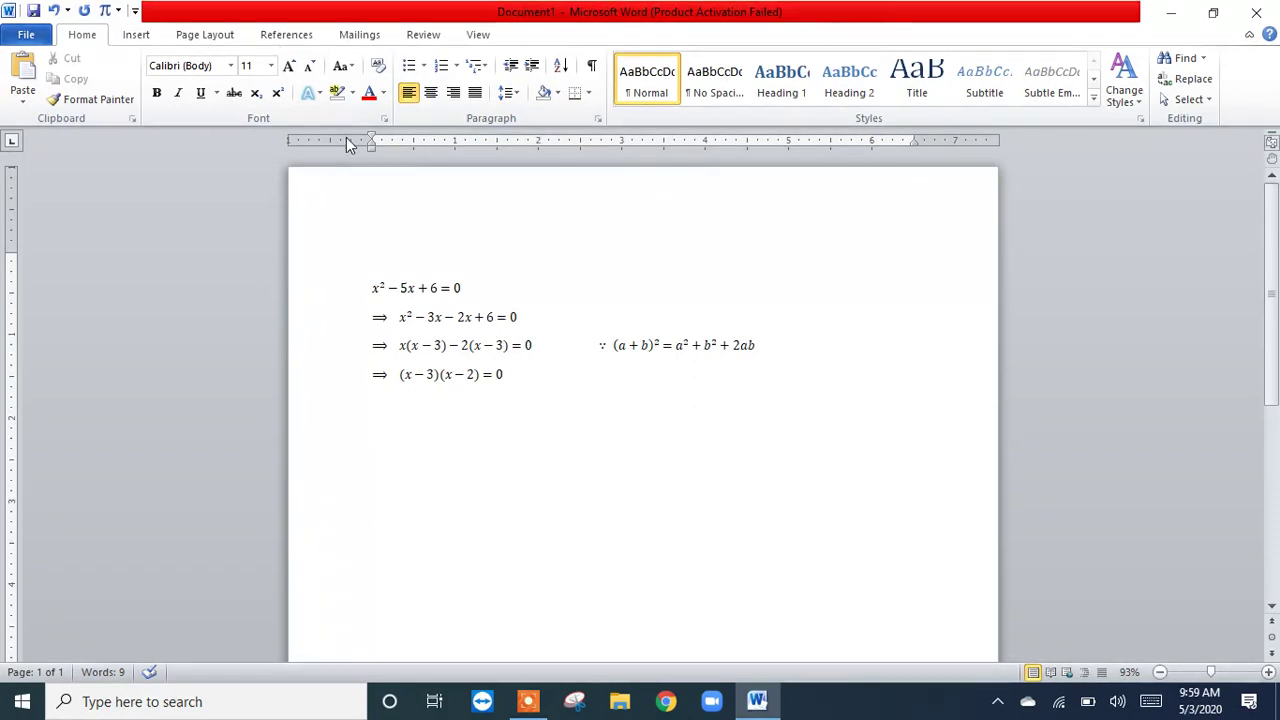
Step: Try a Box page border with a thick-and-thin double-line style on the whole document, and undo it
left_click(220, 35)
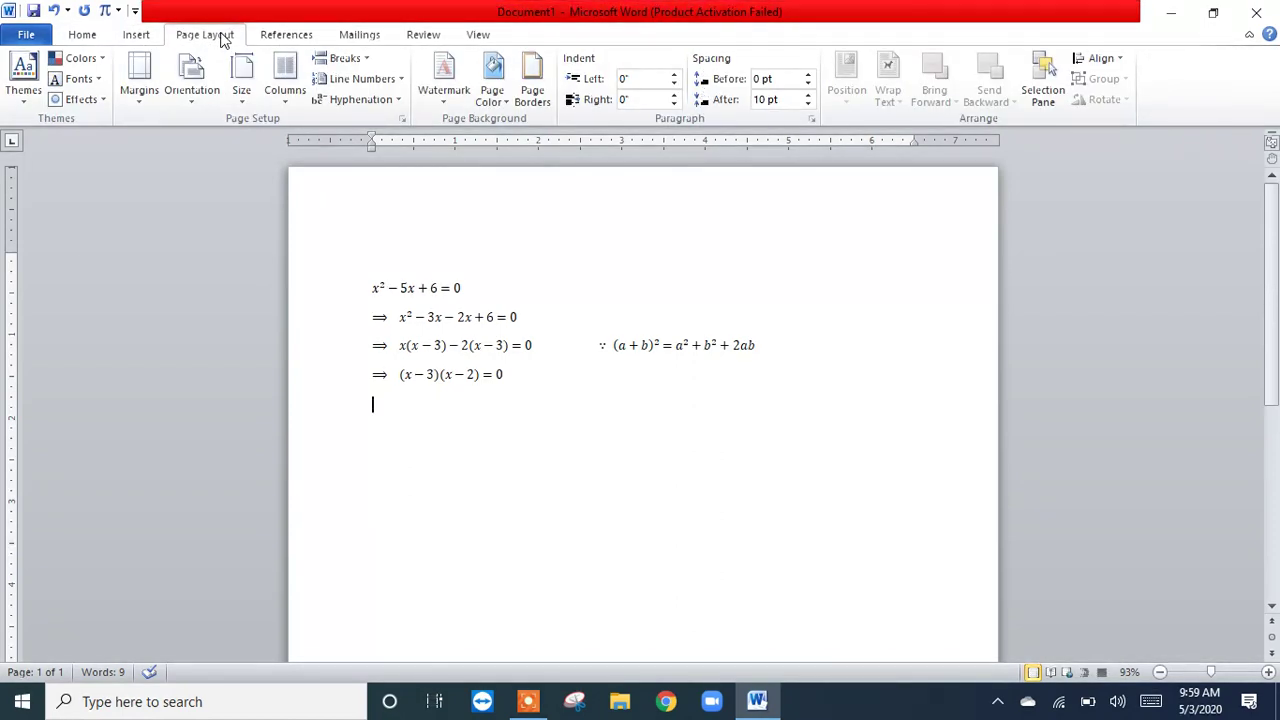
left_click(532, 93)
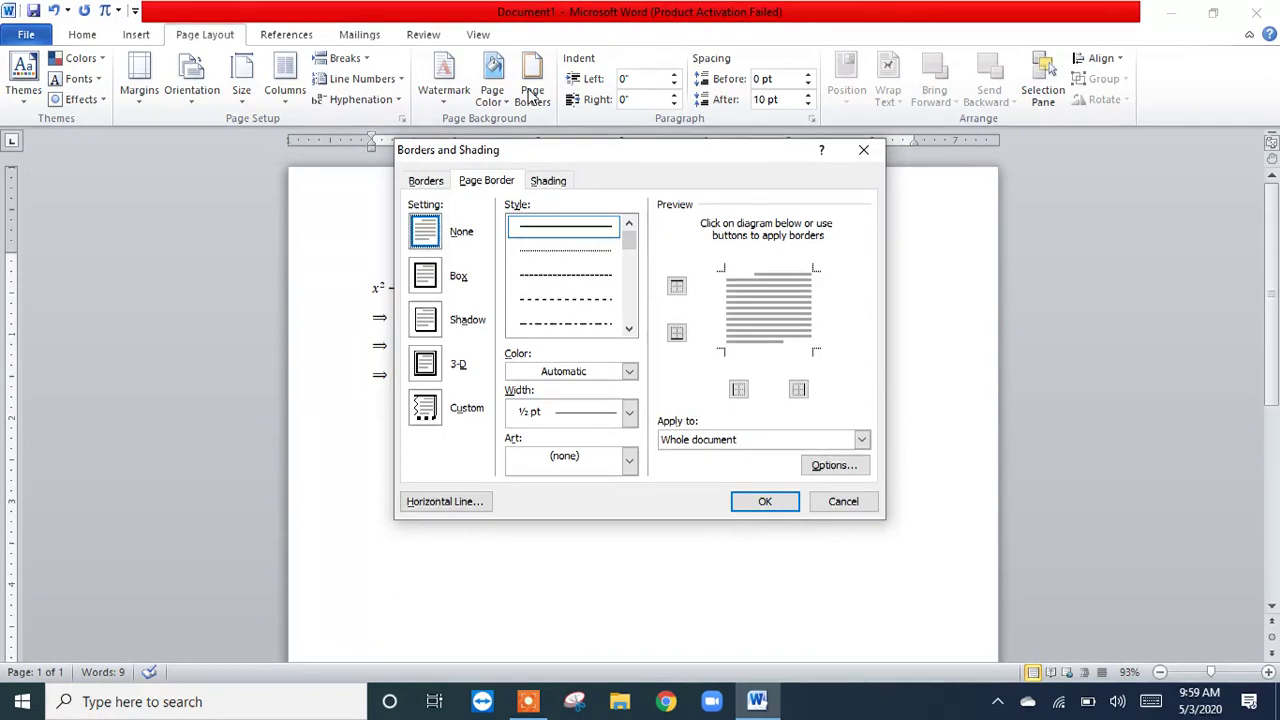
left_click(425, 278)
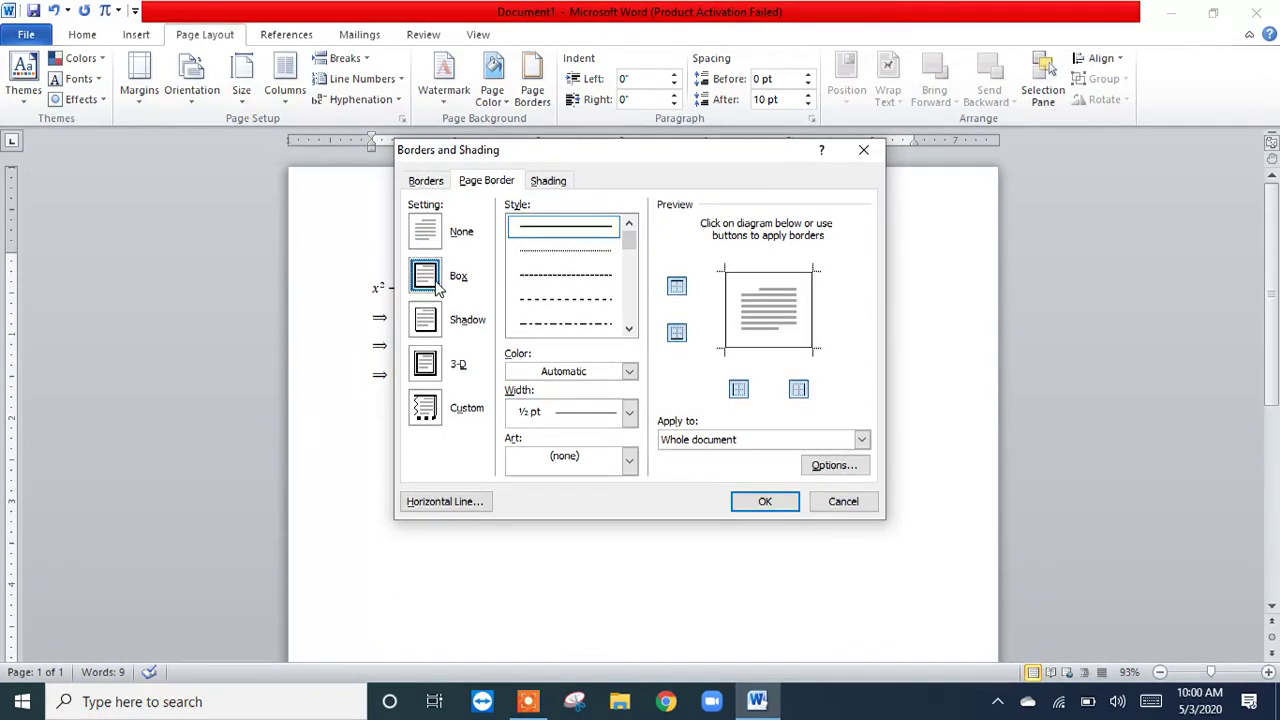
left_click(630, 330)
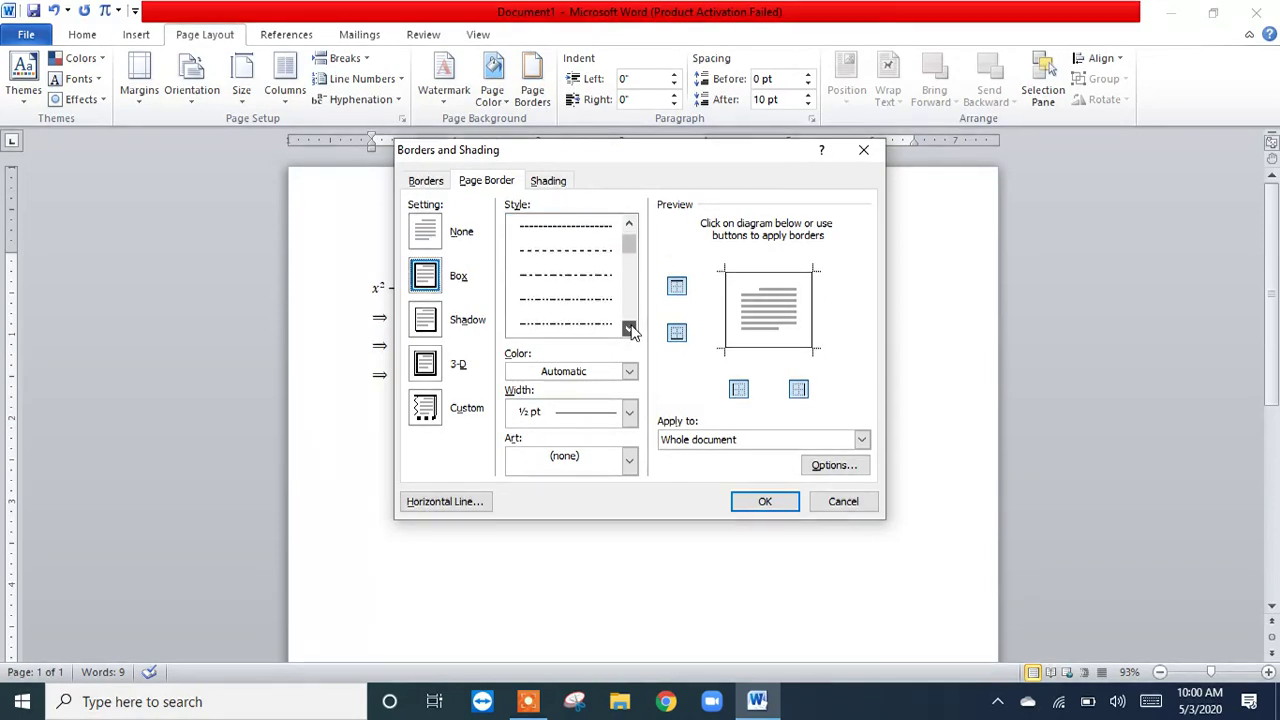
left_click(630, 330)
left_click(630, 330)
left_click(630, 330)
left_click(630, 330)
left_click(630, 330)
left_click(586, 276)
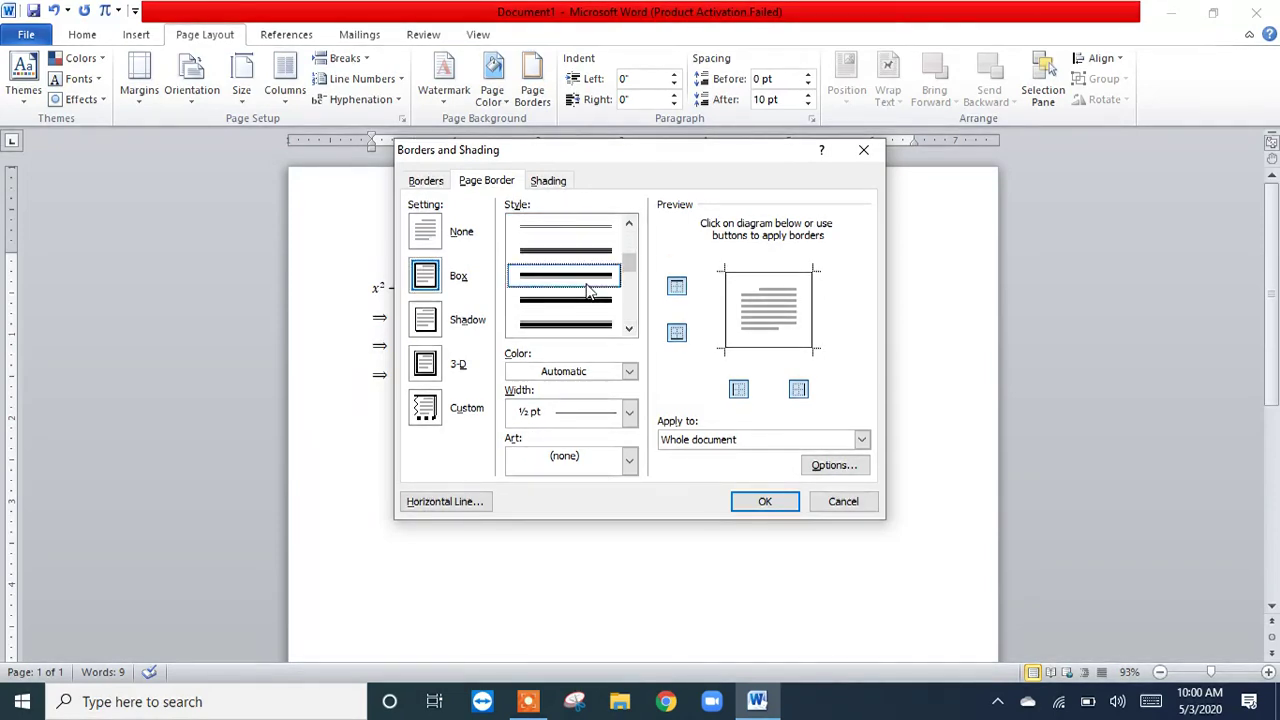
left_click(566, 322)
left_click(754, 500)
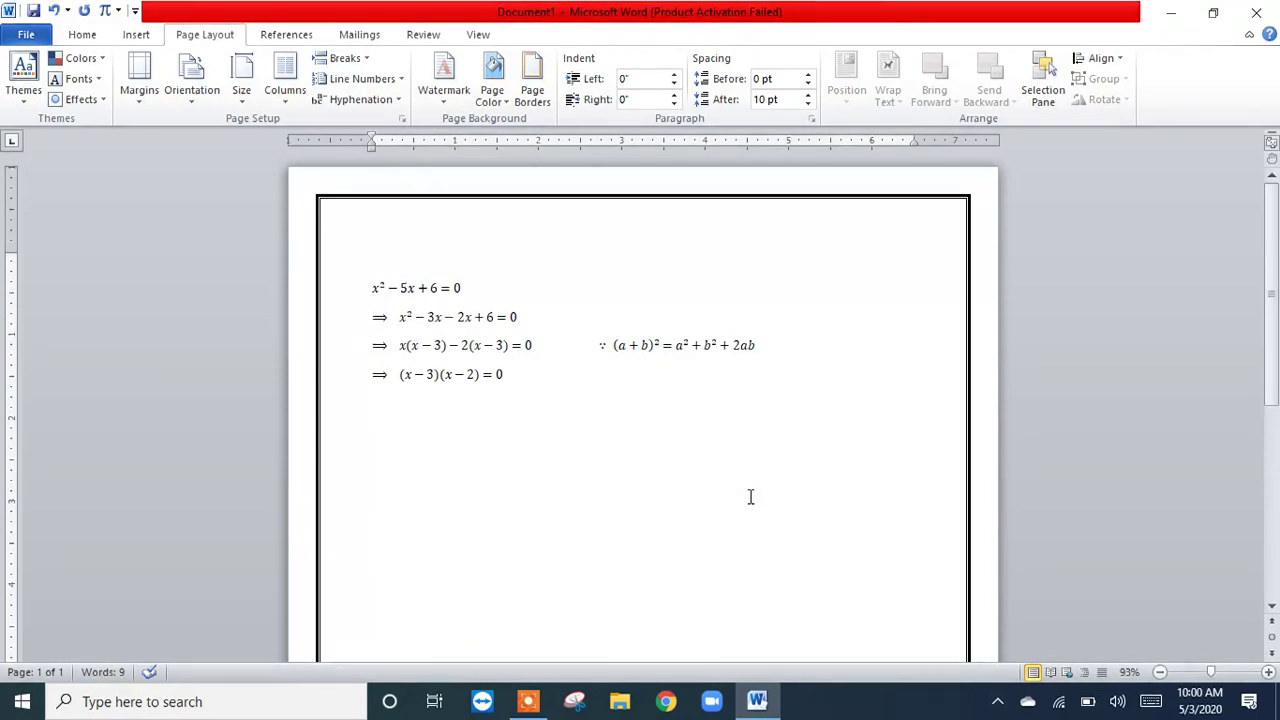
key("ctrl+z")
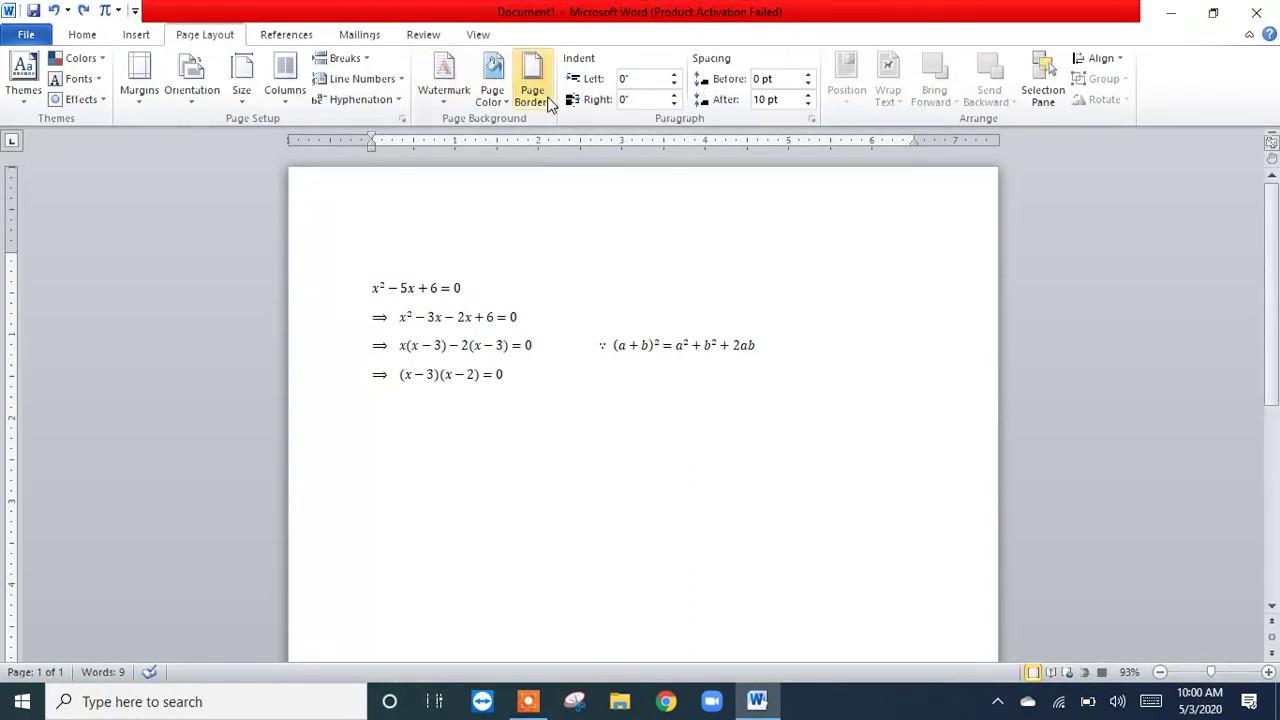
Step: Apply a Box page border to the whole document, using the 3 pt triple-line style with a thick middle line
left_click(547, 101)
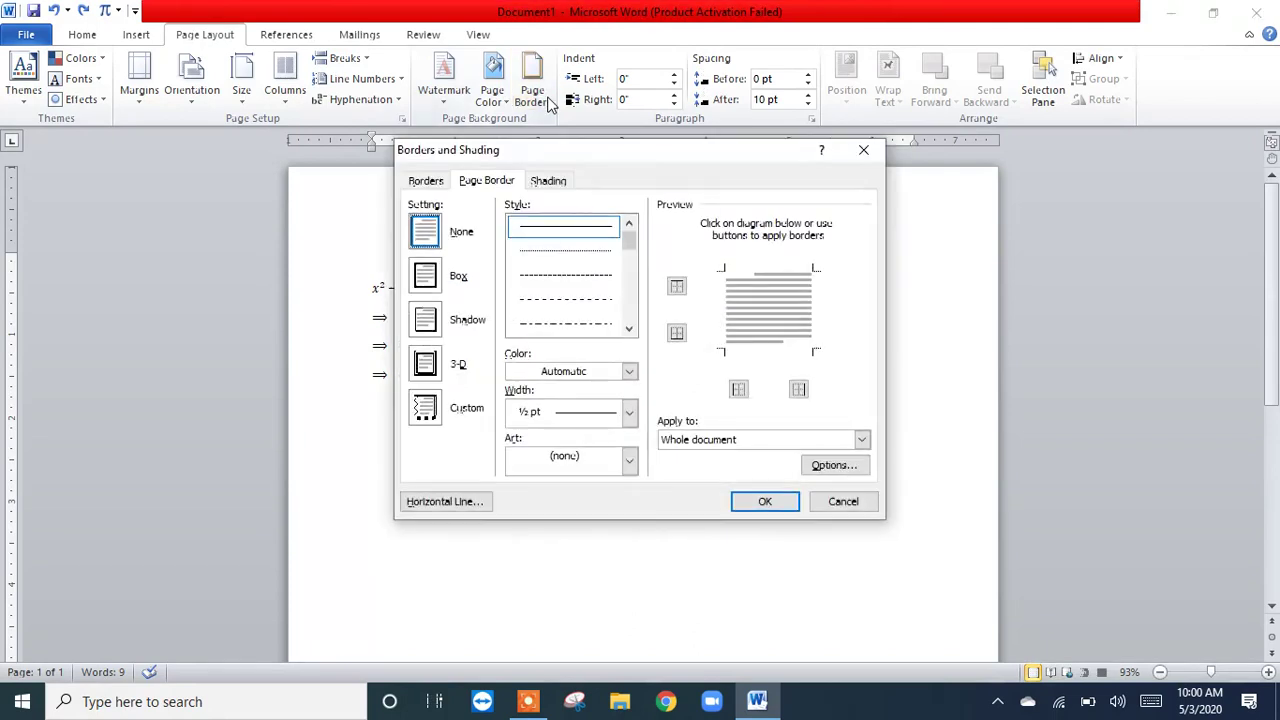
left_click(425, 276)
left_click(628, 328)
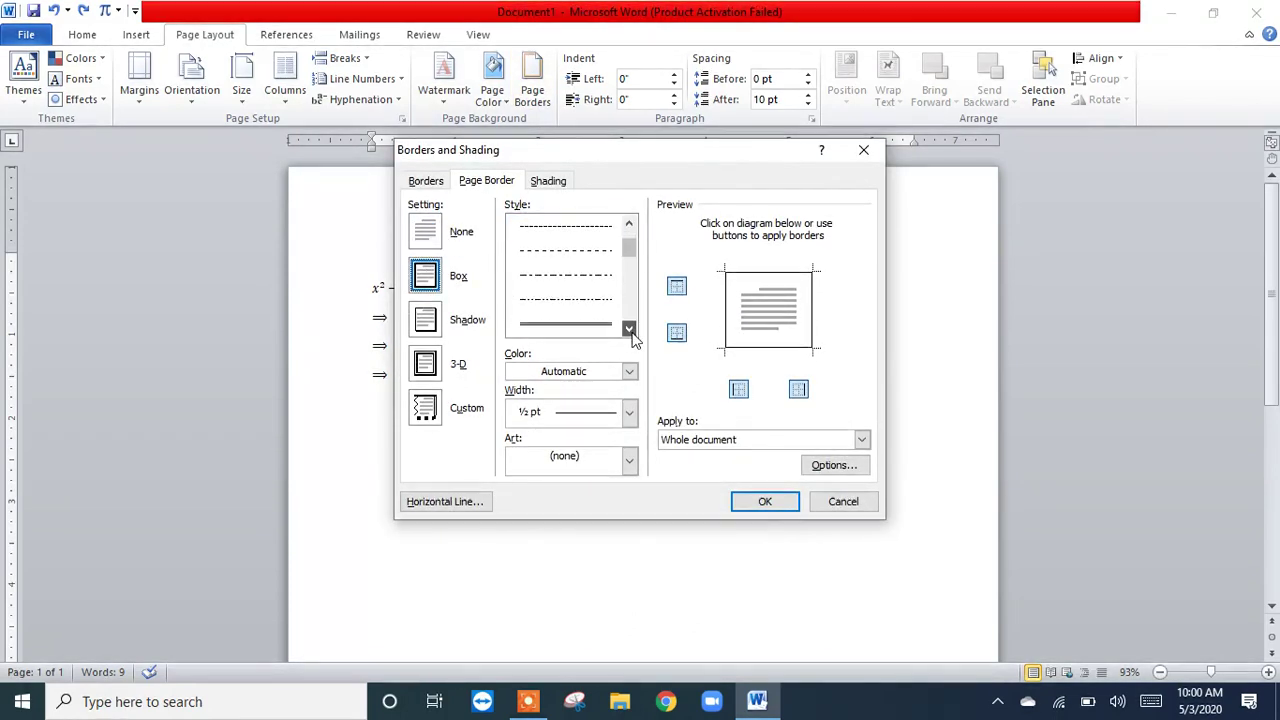
left_click(630, 332)
left_click(630, 332)
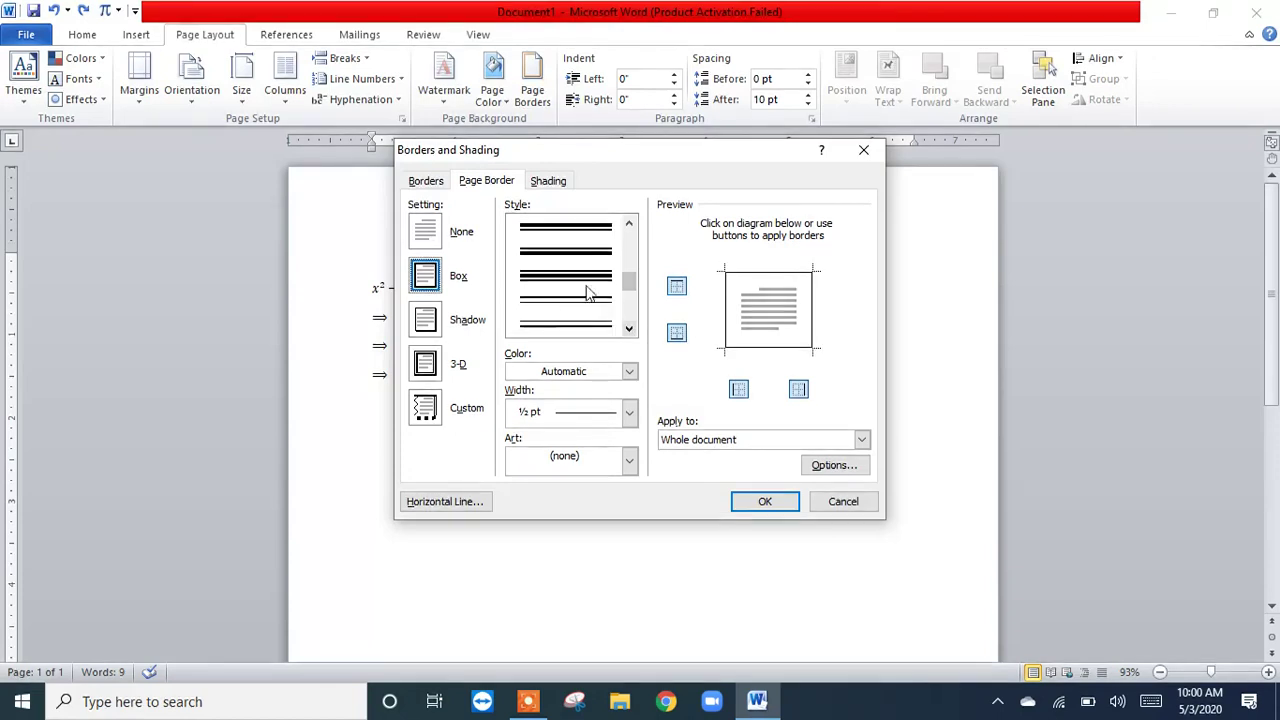
left_click(573, 278)
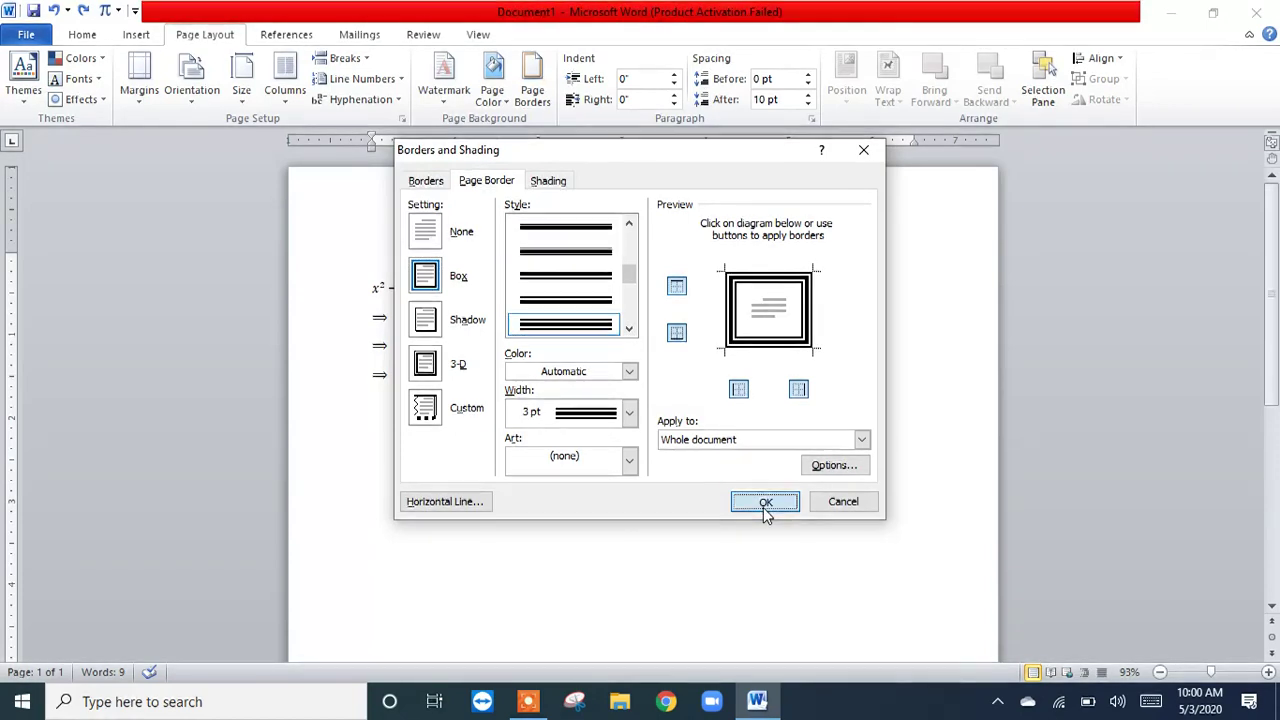
left_click(765, 502)
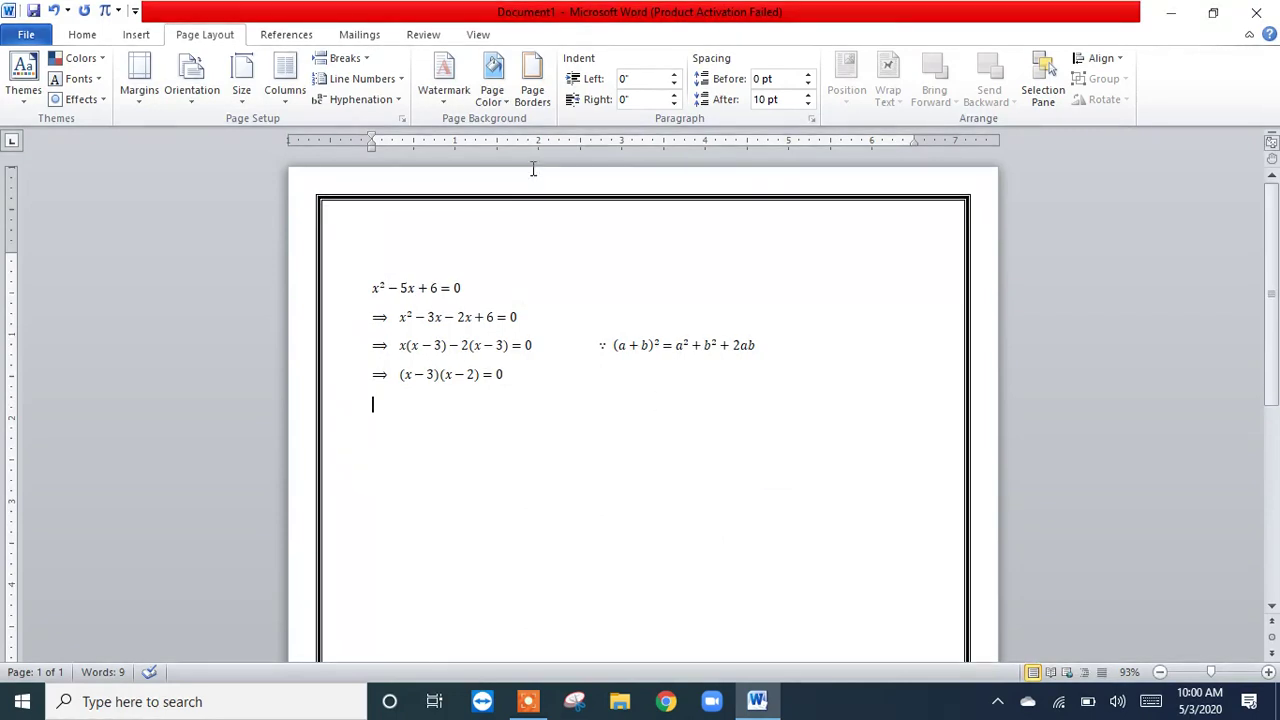
Step: Set the page color to Olive Green, Accent 3, Lighter 60%
left_click(504, 104)
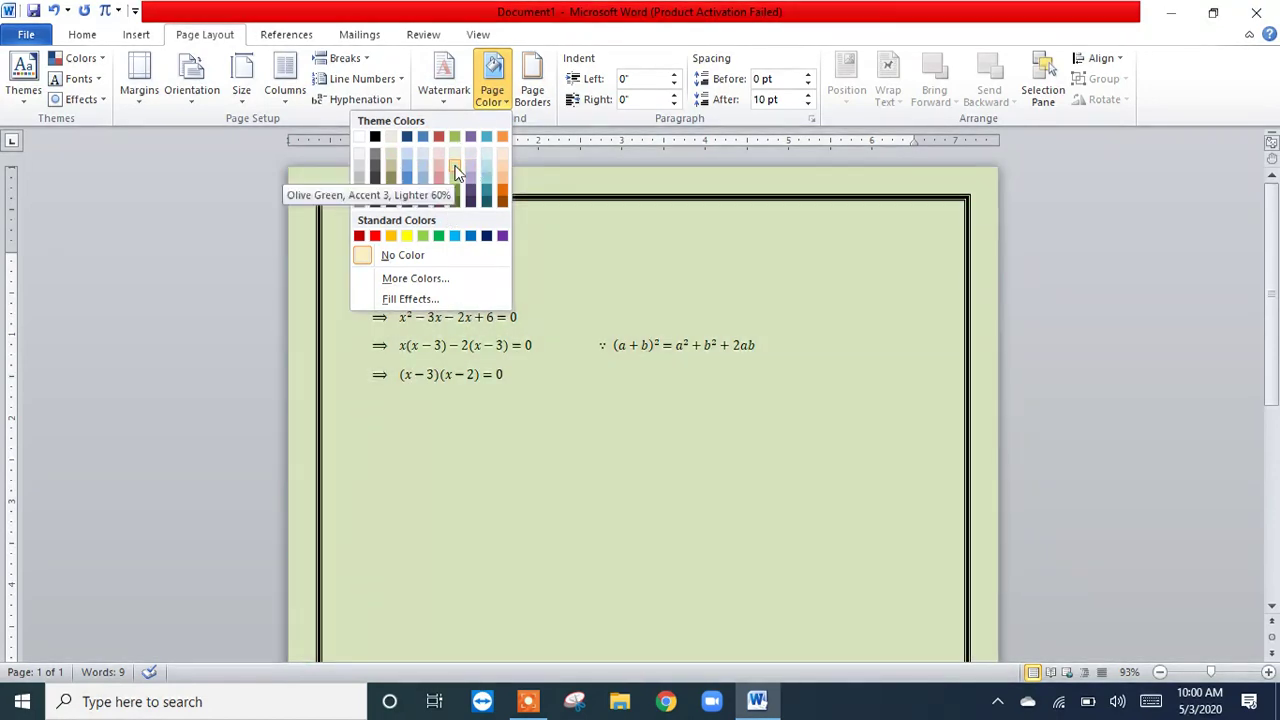
left_click(455, 170)
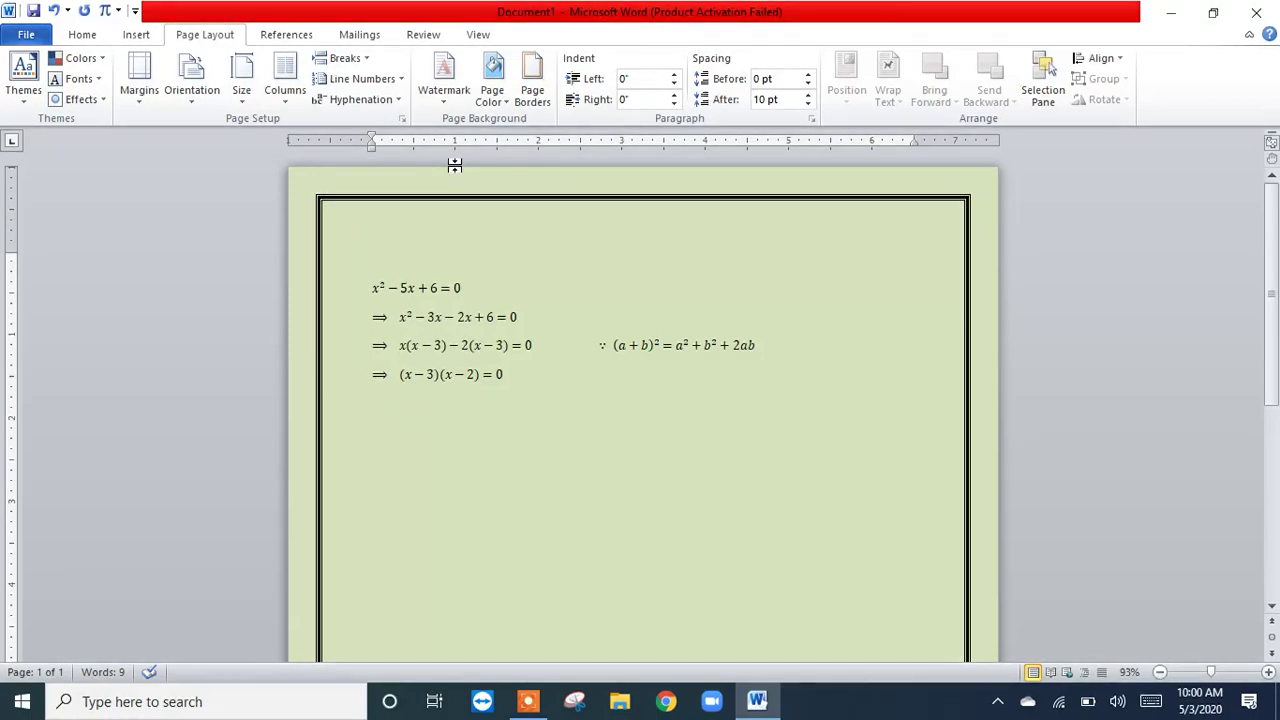
Step: Open the gallery of preset watermarks for the page
left_click(443, 95)
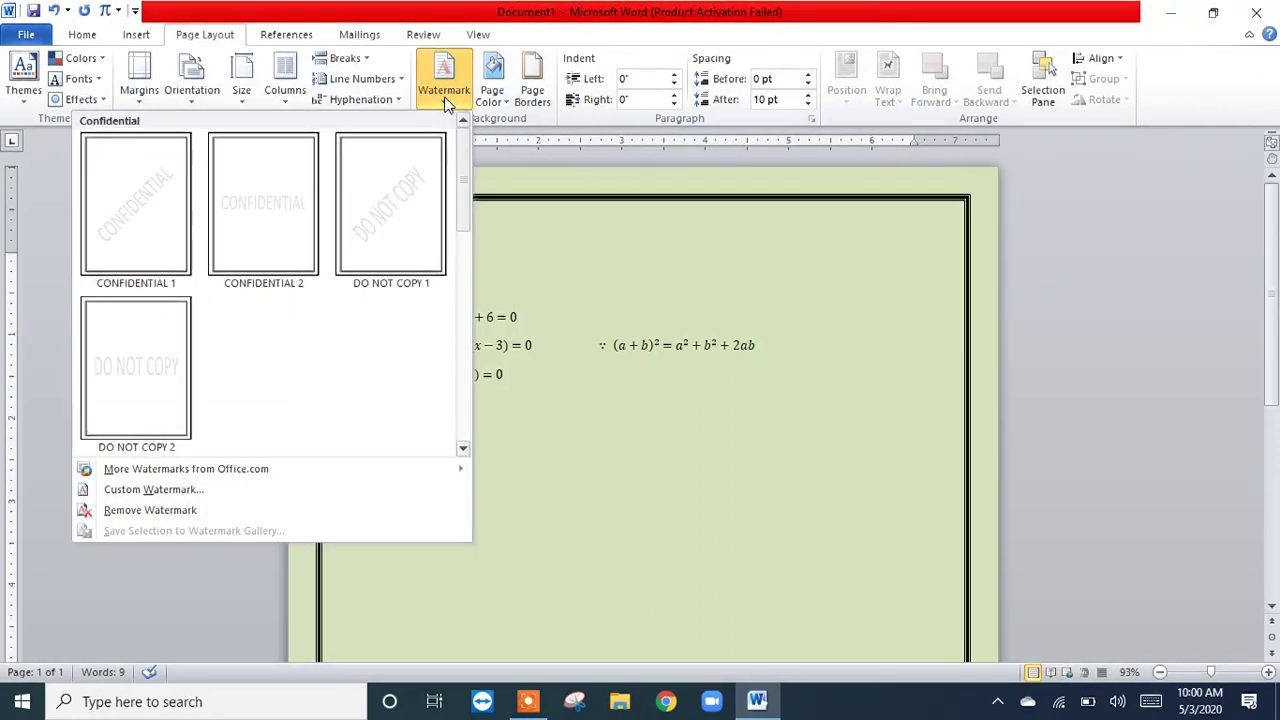